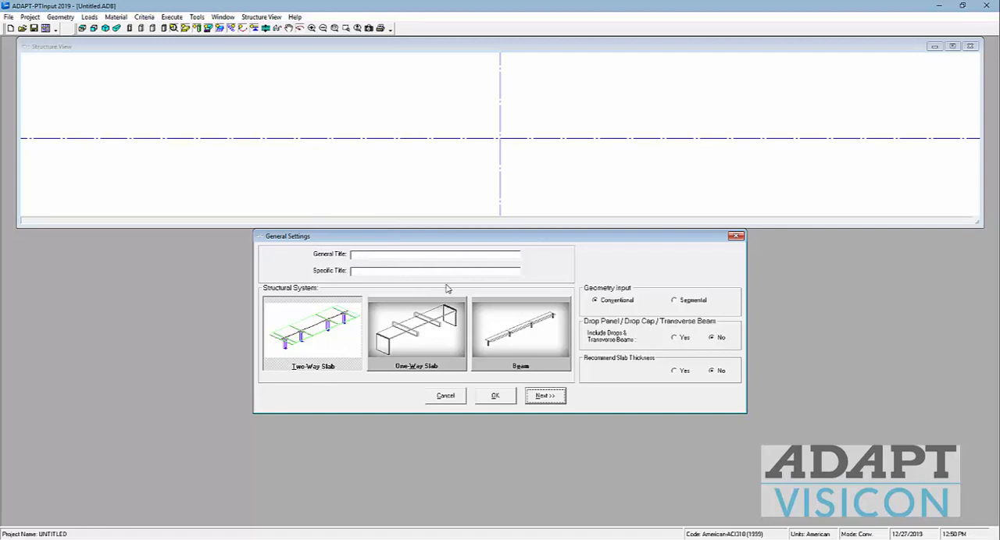
Step: Choose the One-Way Slab structural system, include transverse beams, and continue to the design code settings
left_click(415, 334)
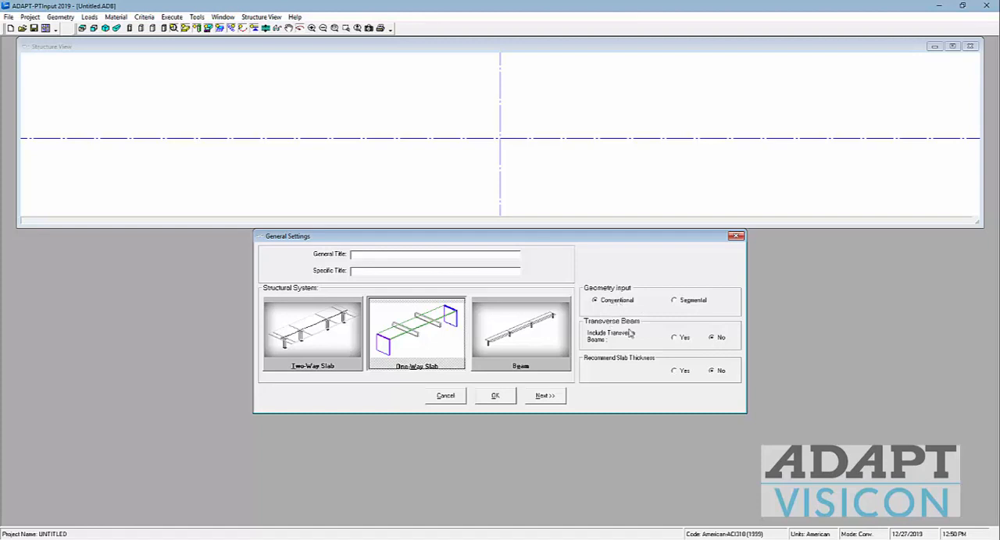
left_click(677, 342)
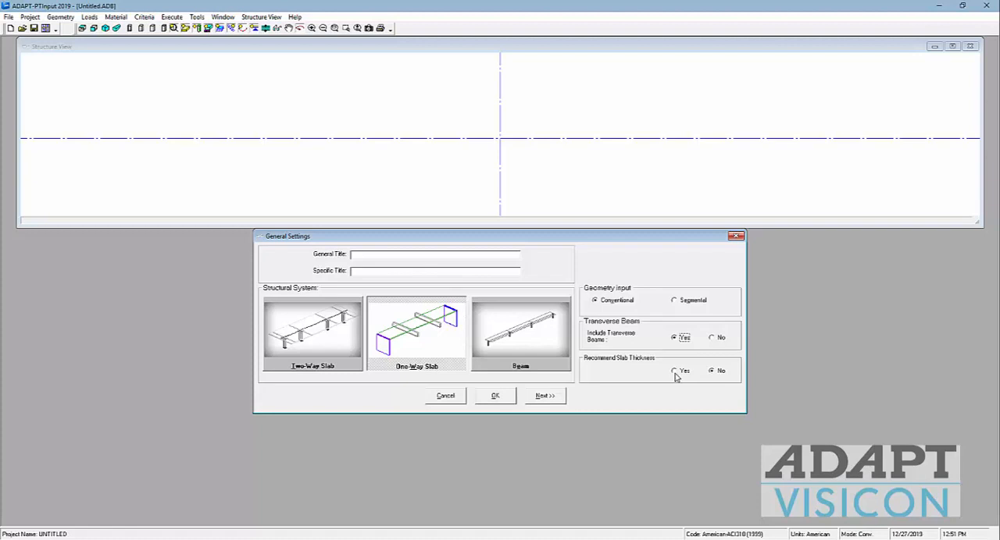
left_click(550, 396)
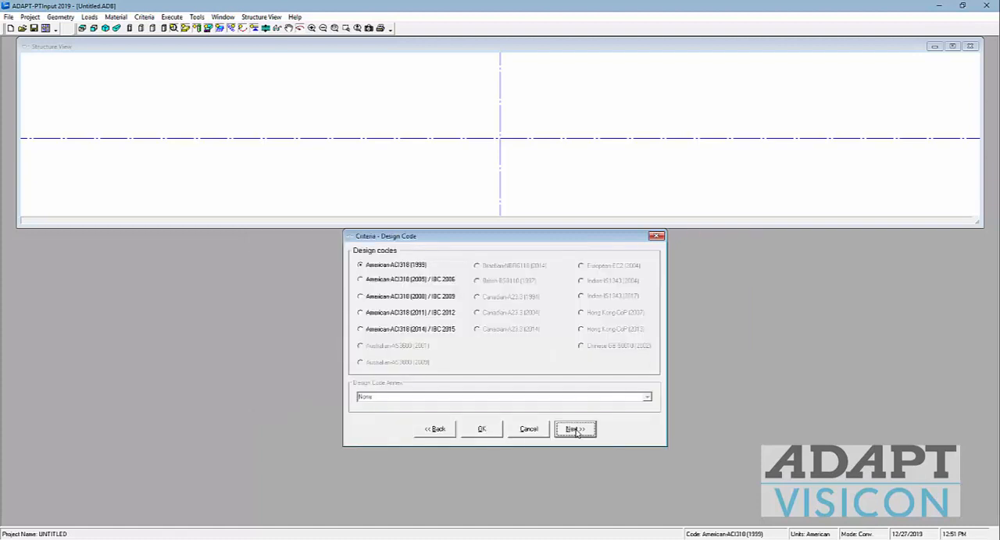
Step: Select the American-ACI318 (2014) / IBC 2015 design code and keep the design option of using all provisions of the code
left_click(372, 330)
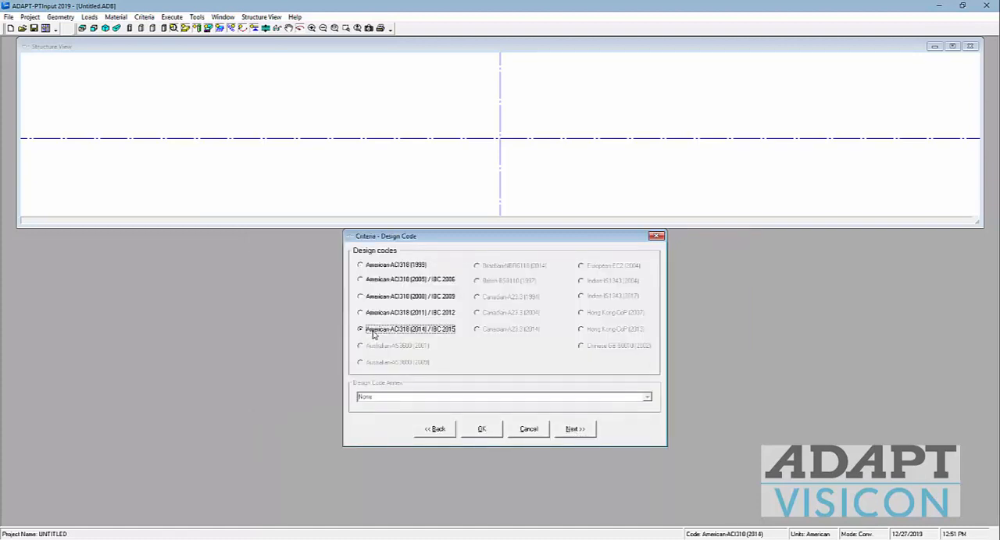
left_click(575, 429)
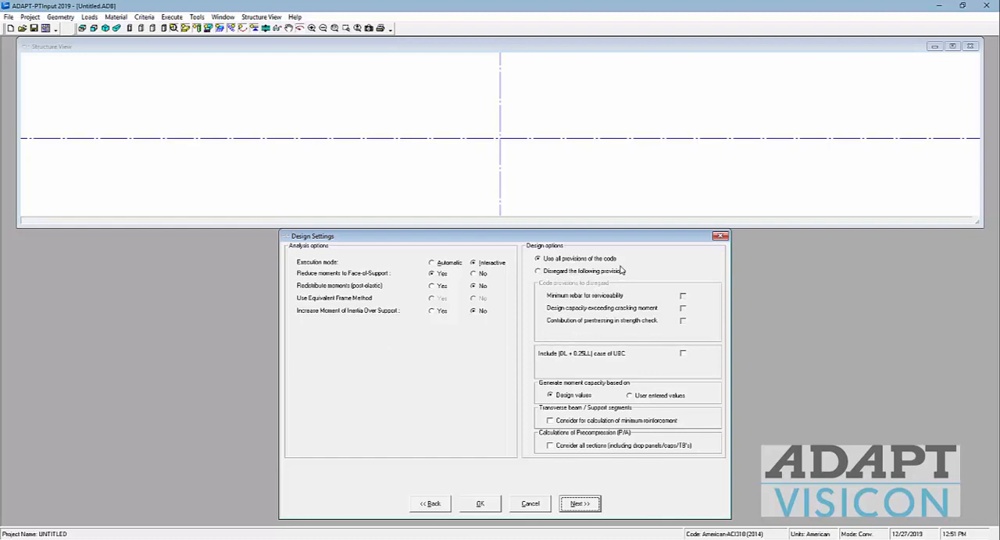
left_click(549, 273)
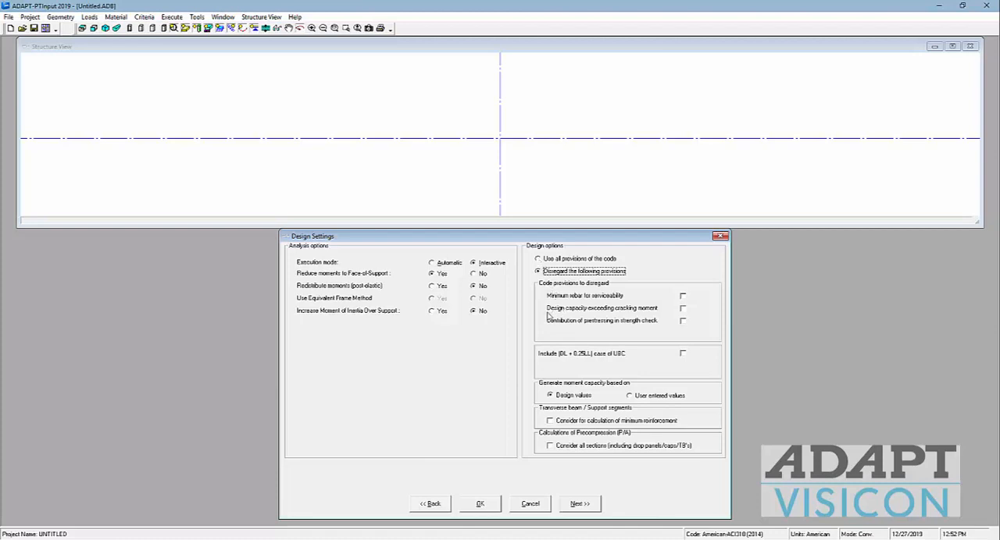
left_click(537, 258)
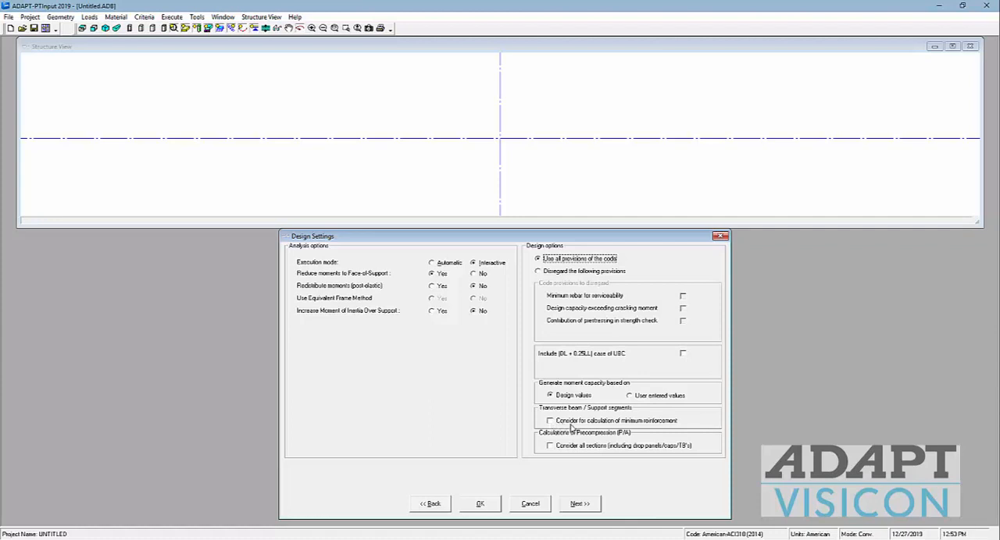
Step: Switch to the screen annotation pen and sketch a continuous slab elevation with downturned transverse beams over the structure view
left_click(422, 539)
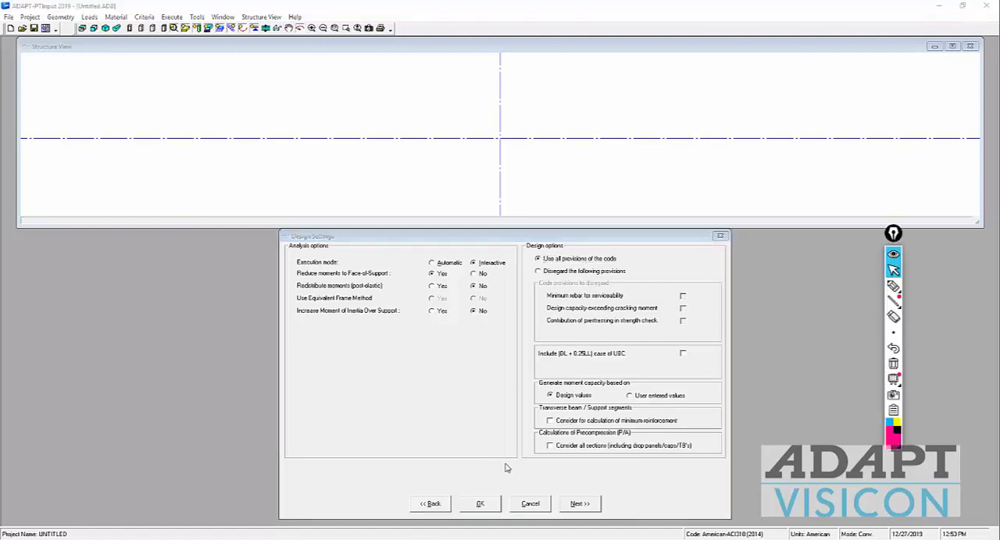
left_click(892, 287)
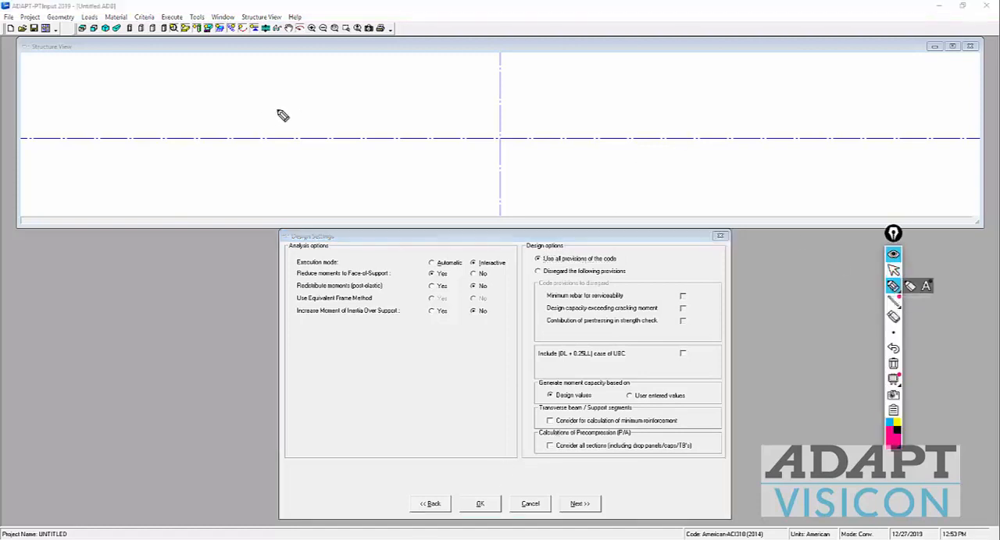
mouse_move(326, 93)
left_mouse_down()
mouse_move(891, 120)
mouse_move(807, 127)
mouse_move(804, 147)
mouse_move(770, 130)
mouse_move(663, 122)
mouse_move(657, 132)
mouse_move(547, 117)
mouse_move(531, 133)
mouse_move(497, 133)
mouse_move(497, 116)
mouse_move(331, 114)
mouse_move(323, 125)
mouse_move(234, 110)
left_mouse_up()
mouse_move(318, 93)
left_mouse_down()
mouse_move(232, 96)
mouse_move(242, 125)
left_mouse_up()
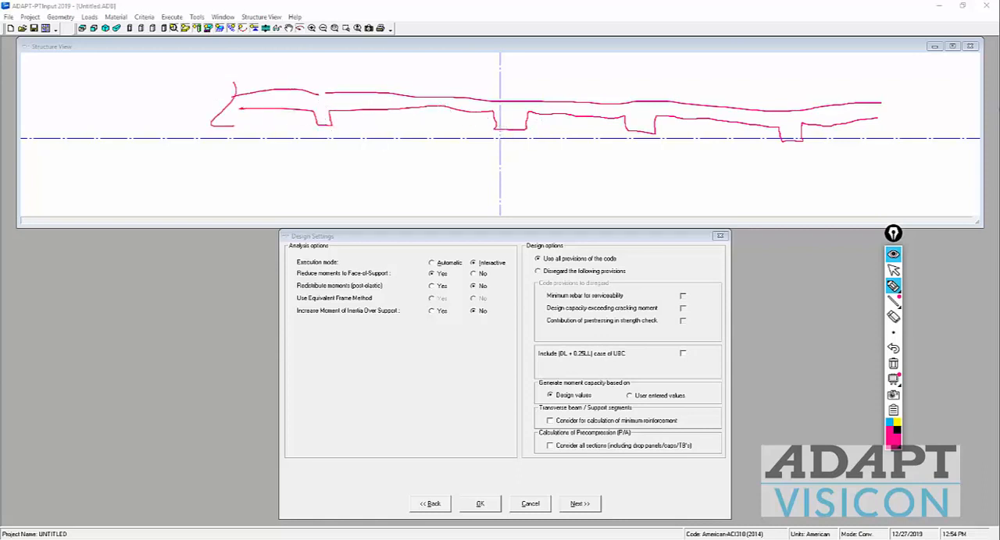
left_click_drag(886, 97, 873, 125)
left_click_drag(785, 102, 788, 165)
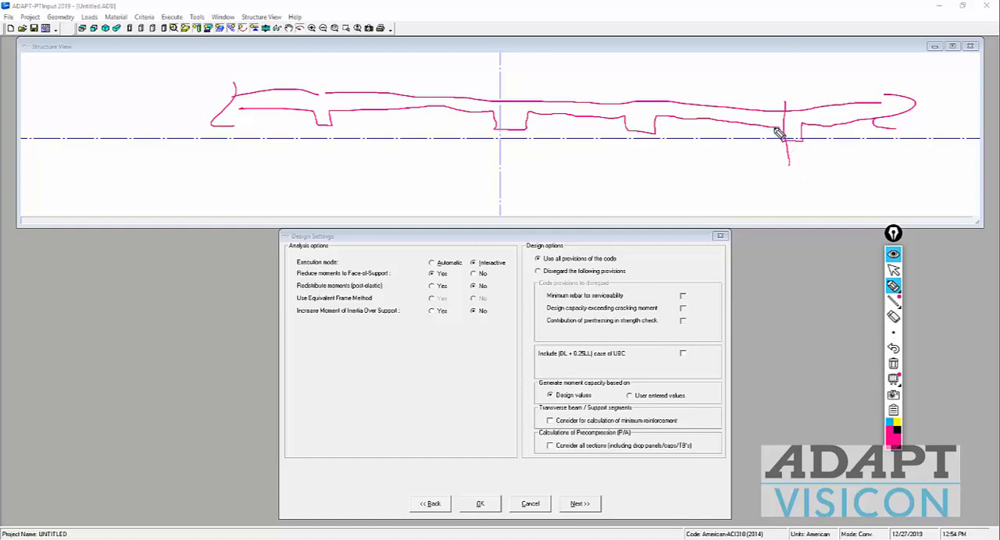
Step: Mark sections beside and through the beams on the slab sketch, and erase all pen annotations
left_click_drag(769, 104, 761, 133)
left_click_drag(785, 105, 785, 142)
mouse_move(660, 141)
left_mouse_down()
mouse_move(632, 136)
mouse_move(654, 123)
mouse_move(629, 133)
left_mouse_up()
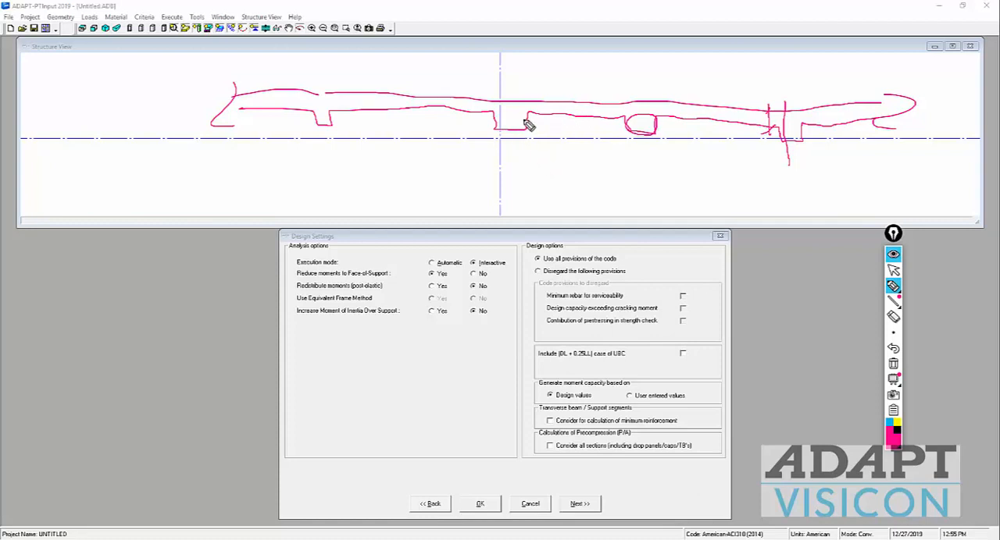
mouse_move(531, 111)
left_mouse_down()
mouse_move(495, 112)
mouse_move(543, 121)
left_mouse_up()
mouse_move(517, 87)
left_mouse_down()
mouse_move(517, 133)
mouse_move(522, 98)
mouse_move(524, 123)
left_mouse_up()
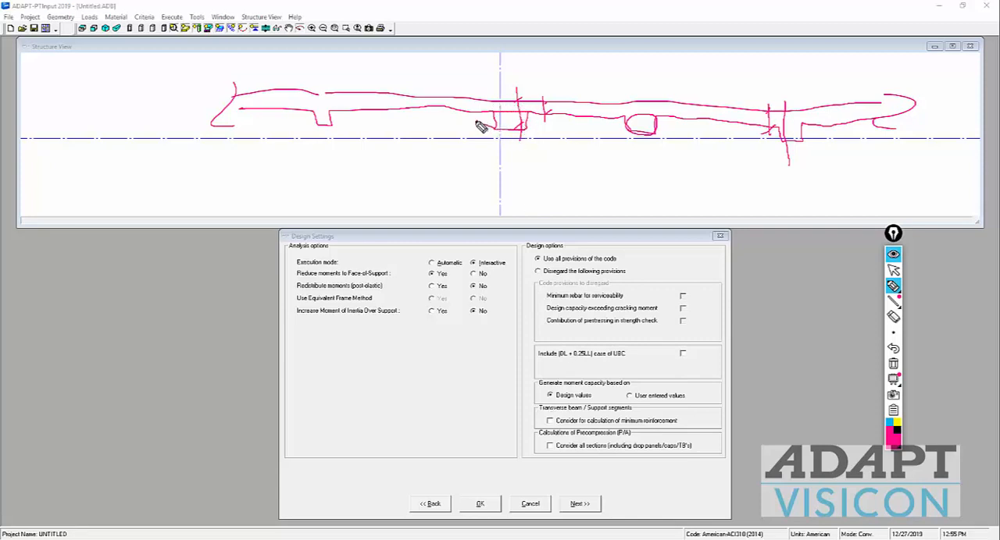
mouse_move(476, 125)
left_mouse_down()
mouse_move(475, 107)
mouse_move(505, 105)
mouse_move(485, 113)
mouse_move(514, 118)
left_mouse_up()
mouse_move(482, 107)
left_mouse_down()
mouse_move(482, 125)
mouse_move(488, 117)
mouse_move(496, 128)
left_mouse_up()
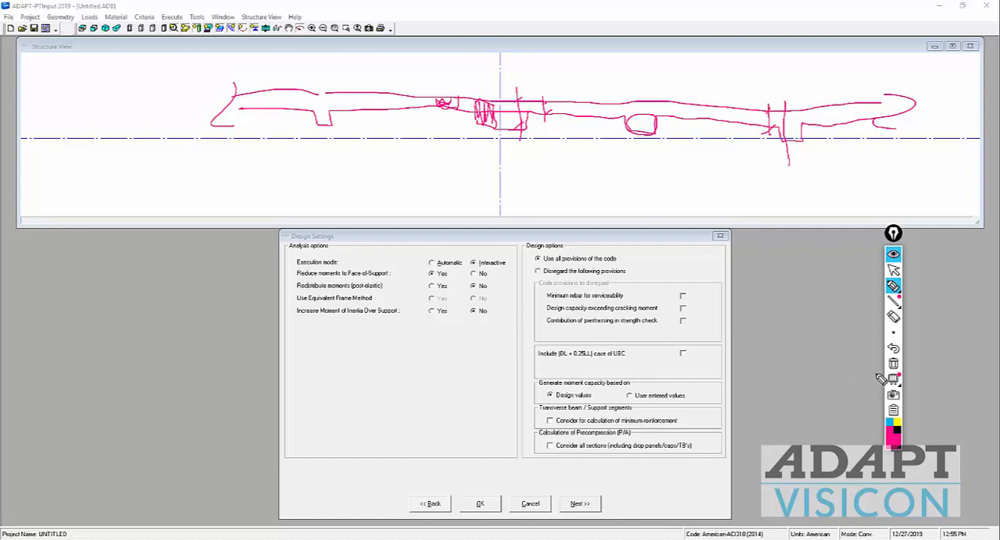
left_click(893, 364)
left_click(893, 269)
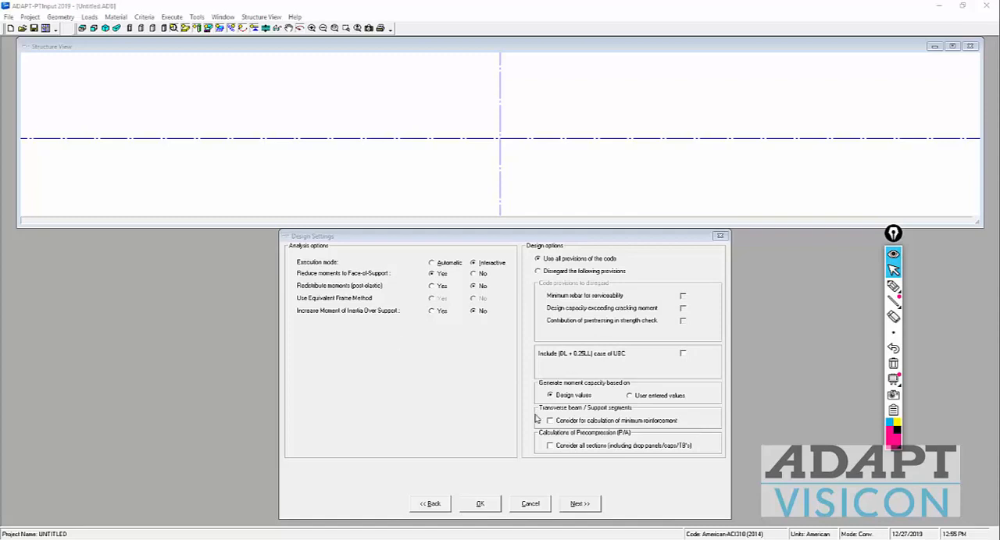
Step: Accept the design settings and set the number of spans to 7 in the span geometry
left_click(593, 500)
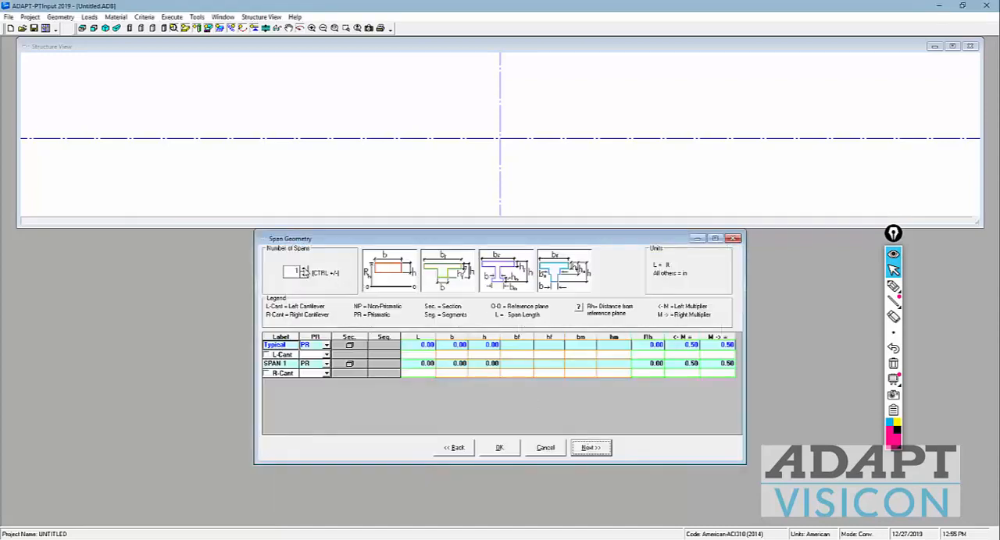
key("ctrl+plus")
key("ctrl+plus")
key("ctrl+plus")
key("ctrl+plus")
key("ctrl+plus")
key("ctrl+plus")
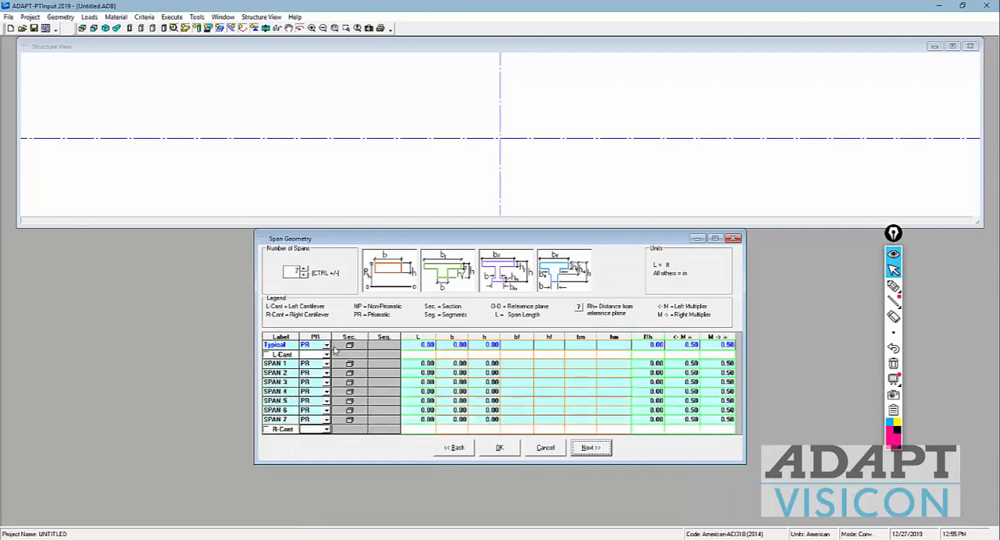
Step: Set the length of span 1 to 30 ft and the length of span 2 to 27.50 ft
left_click(422, 365)
left_click(423, 365)
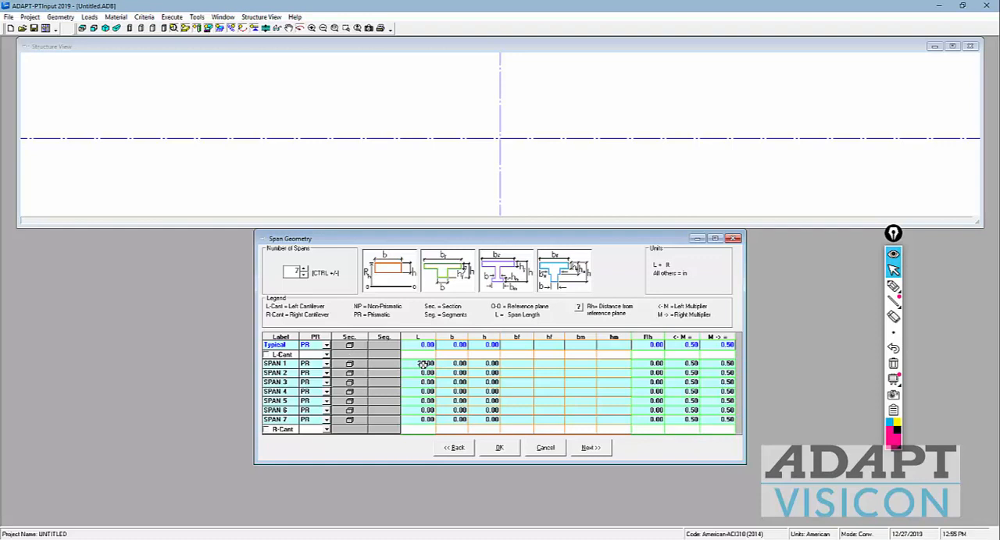
left_click(423, 374)
left_click(419, 374)
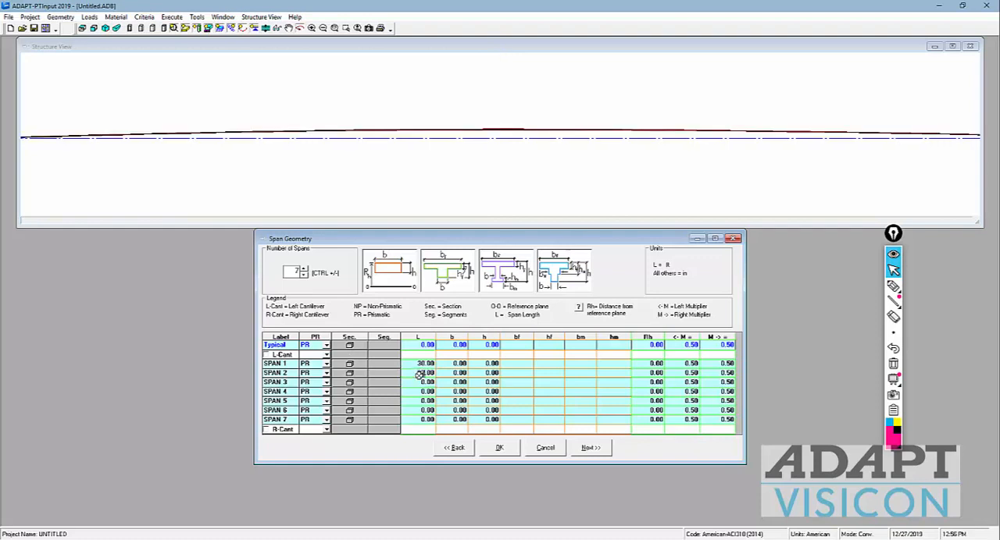
key("Return")
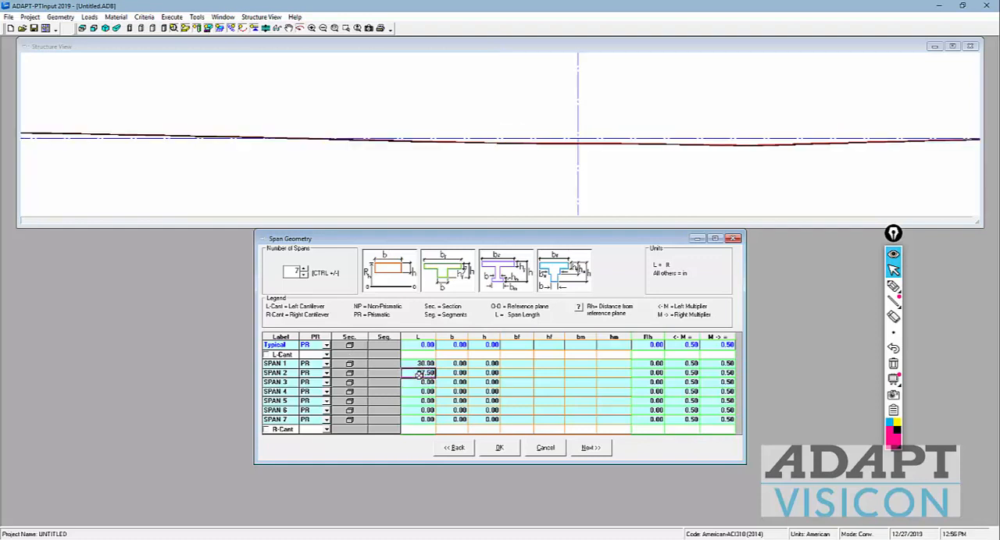
Step: Copy the 27.50 ft length of span 2 to spans 3 through 6
key("Down")
key("ctrl+v")
key("Down")
key("ctrl+v")
key("Down")
type("27.50")
key("Down")
type("27.50")
key("Down")
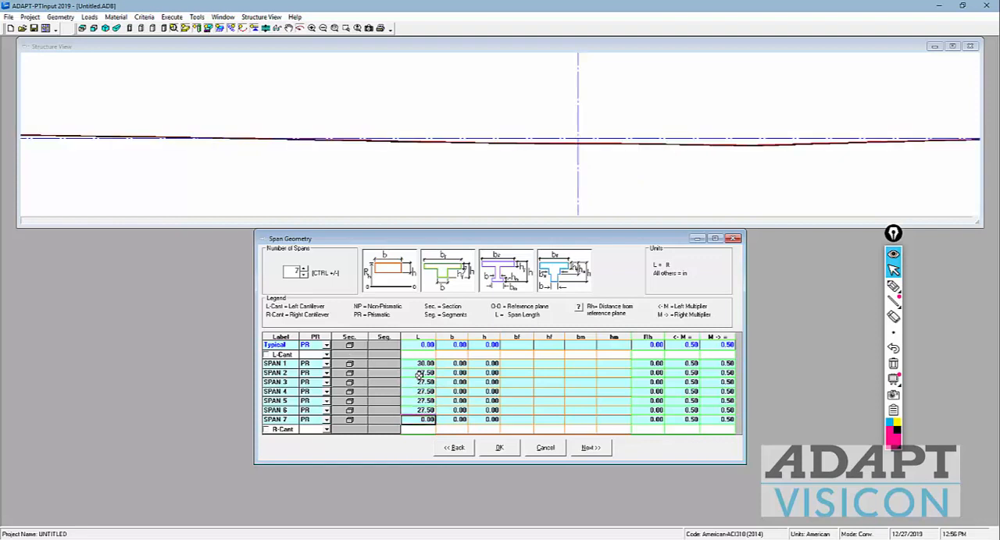
Step: Set the length of span 7 to 30 ft and select the width b cell in the Typical row
type("30")
key("Up")
key("Up")
key("Up")
key("Up")
key("Up")
key("Up")
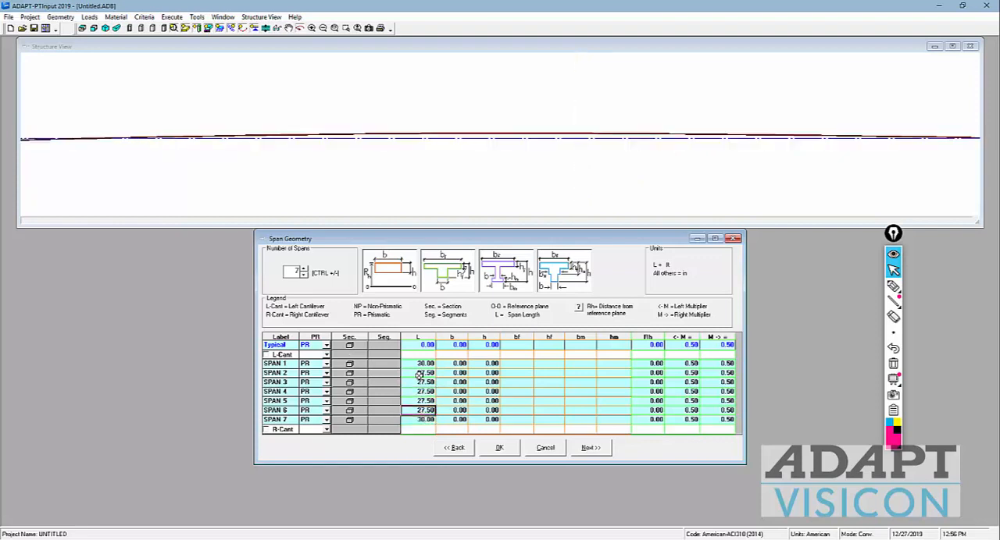
key("Right")
key("Up")
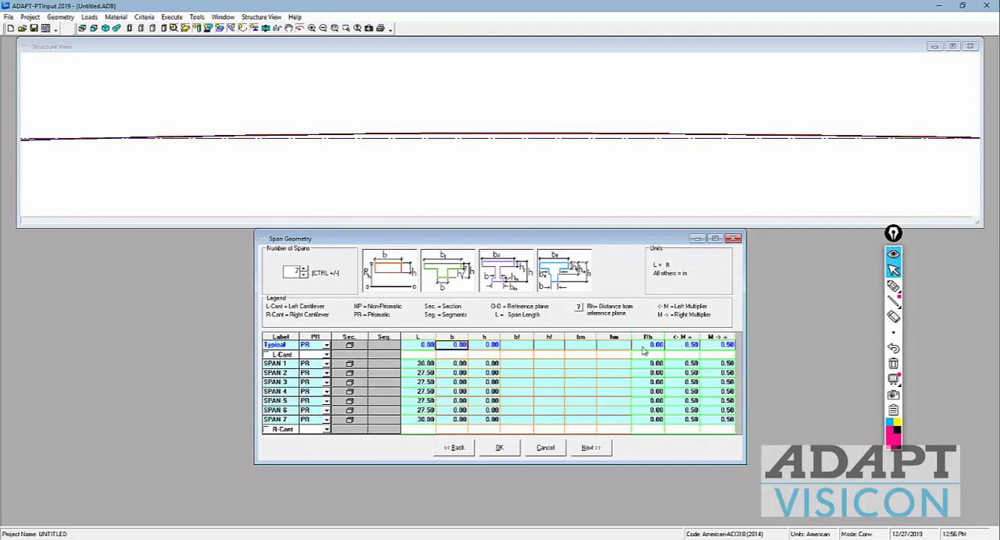
Step: Sketch seven pairs of transverse beam lines across the structure view with the annotation pen, plus a double-headed arrow for the span direction
left_click(893, 286)
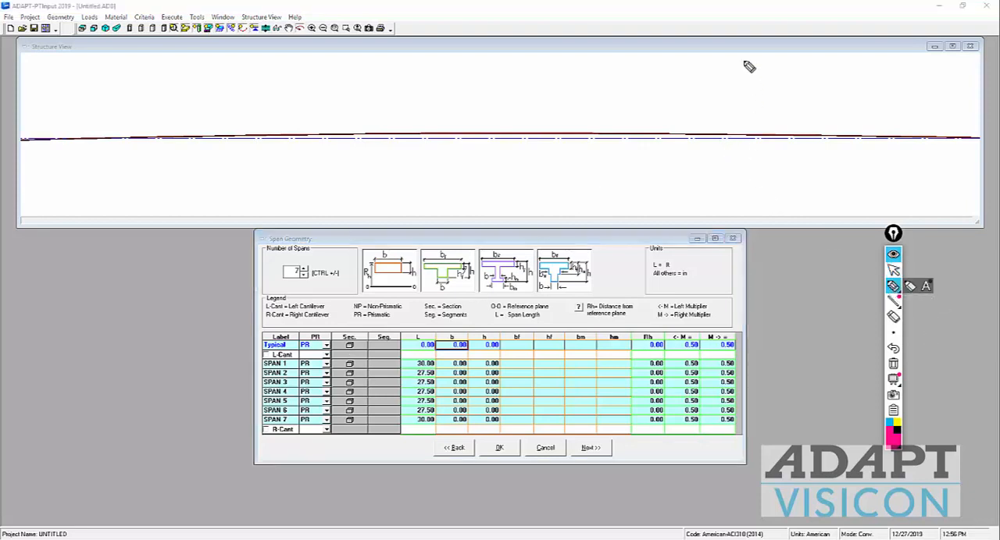
left_click_drag(743, 61, 756, 192)
left_click_drag(727, 64, 732, 204)
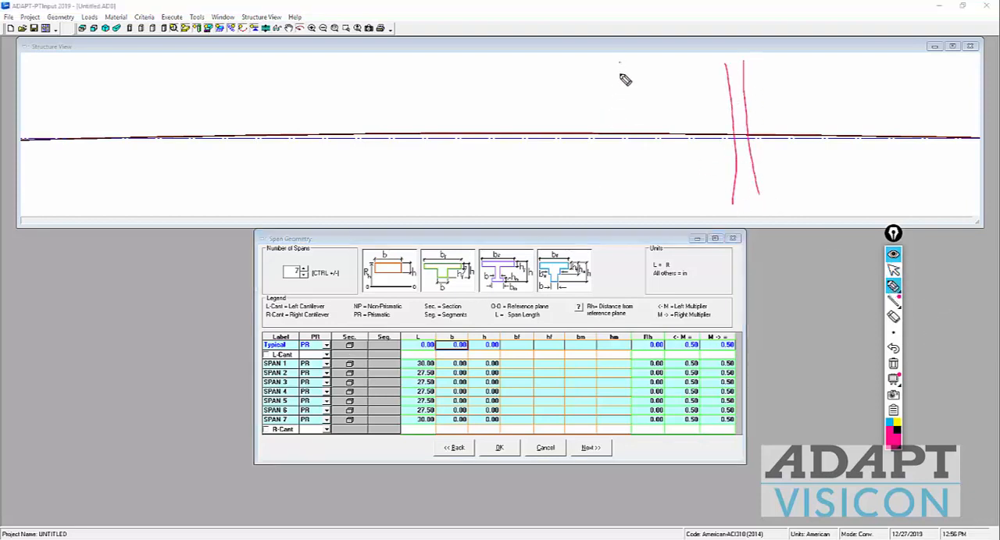
mouse_move(620, 62)
left_mouse_down()
mouse_move(635, 205)
mouse_move(623, 183)
left_mouse_up()
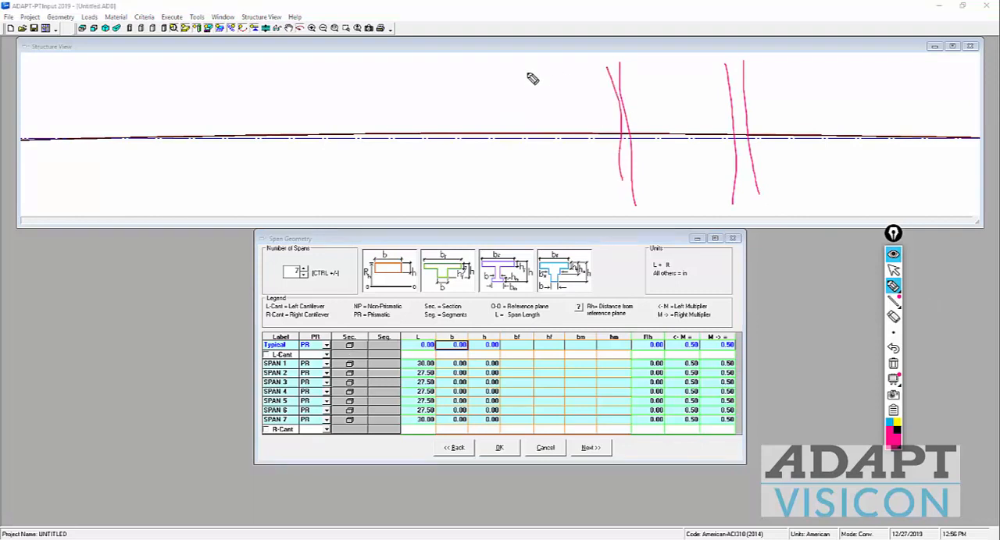
left_click_drag(527, 70, 530, 209)
left_click_drag(514, 76, 516, 195)
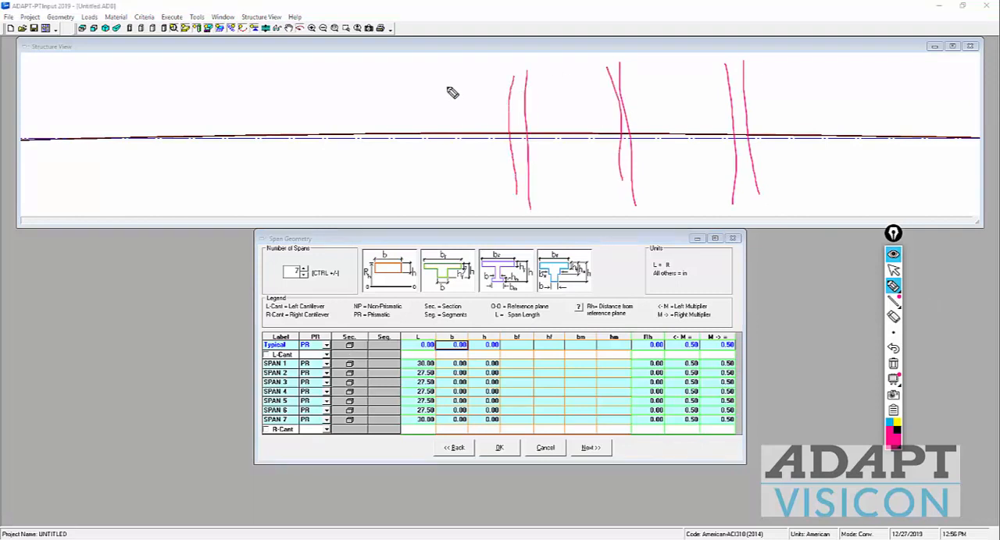
left_click_drag(424, 80, 427, 195)
left_click_drag(413, 83, 415, 194)
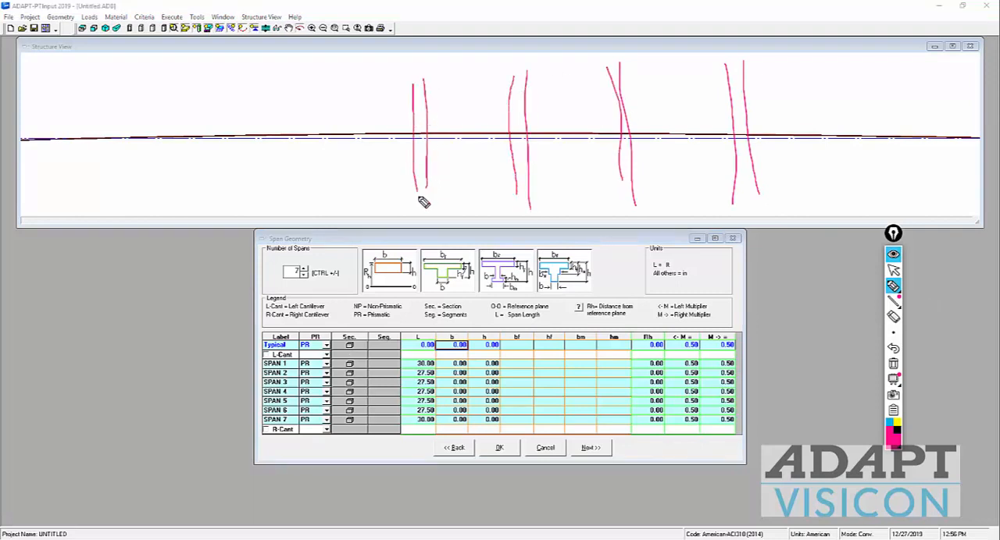
left_click_drag(316, 77, 324, 207)
left_click_drag(222, 69, 219, 205)
left_click_drag(263, 122, 346, 115)
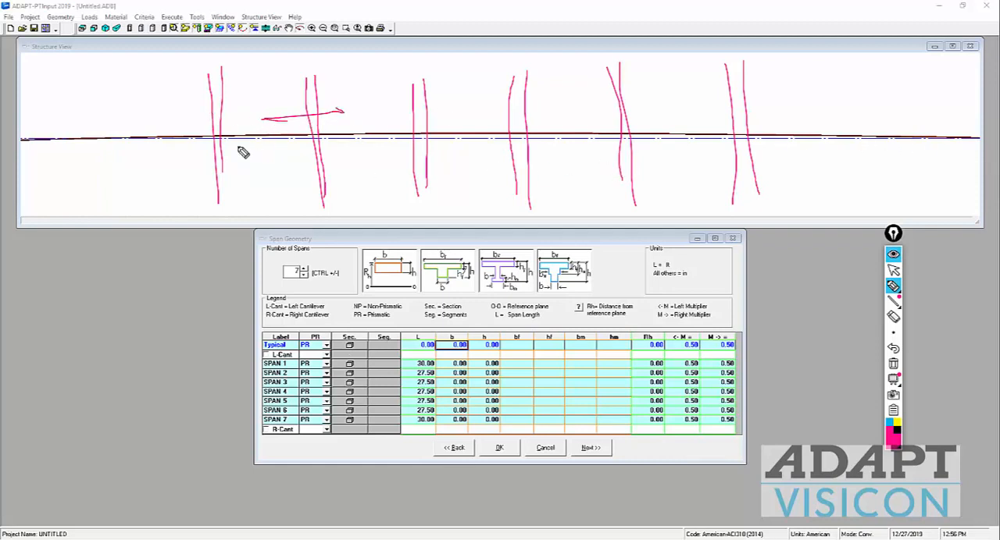
mouse_move(104, 84)
left_mouse_down()
mouse_move(102, 178)
mouse_move(129, 211)
left_mouse_up()
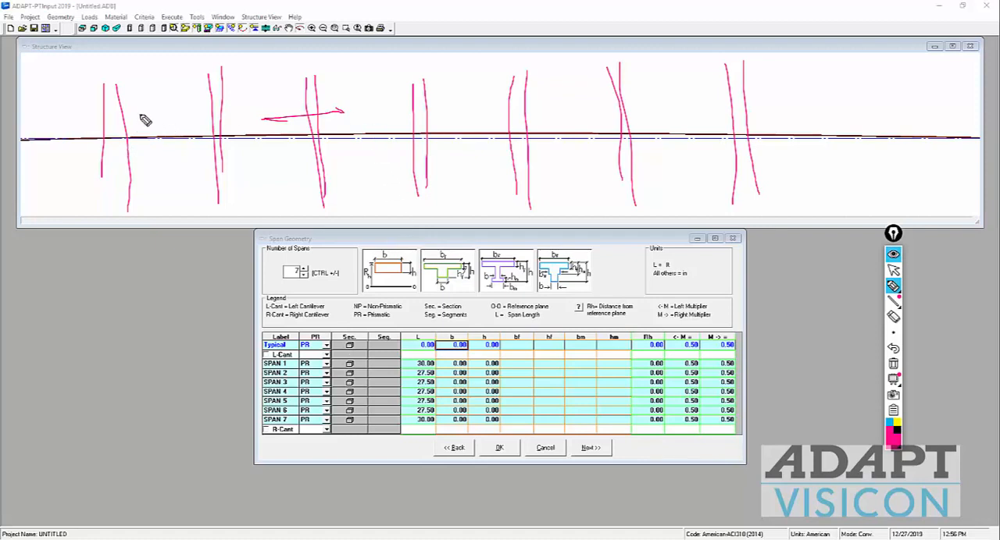
Step: Mark the supports at both ends of the first two sketched beams with the annotation pen
left_click_drag(109, 66, 117, 67)
left_click_drag(111, 189, 126, 174)
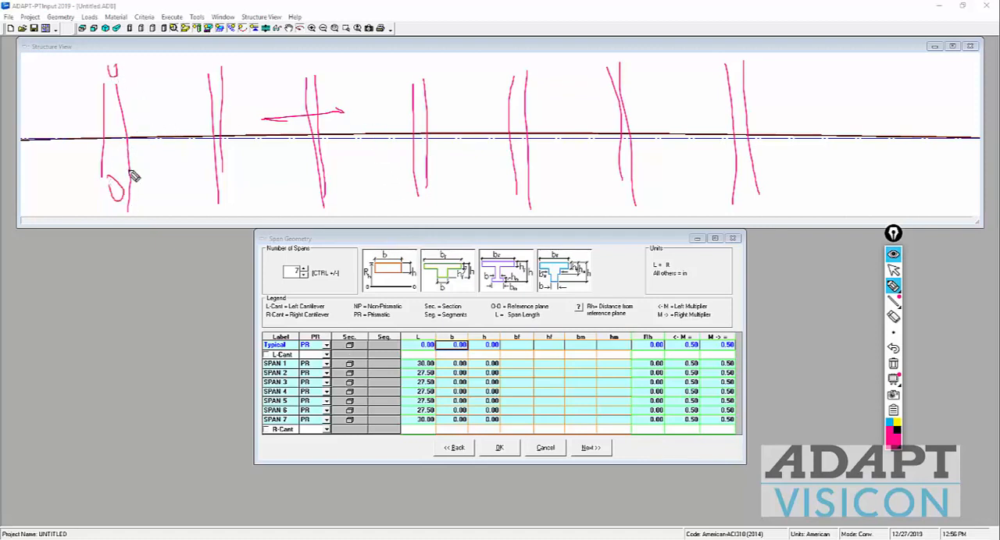
left_click_drag(207, 69, 212, 77)
left_click_drag(213, 160, 235, 166)
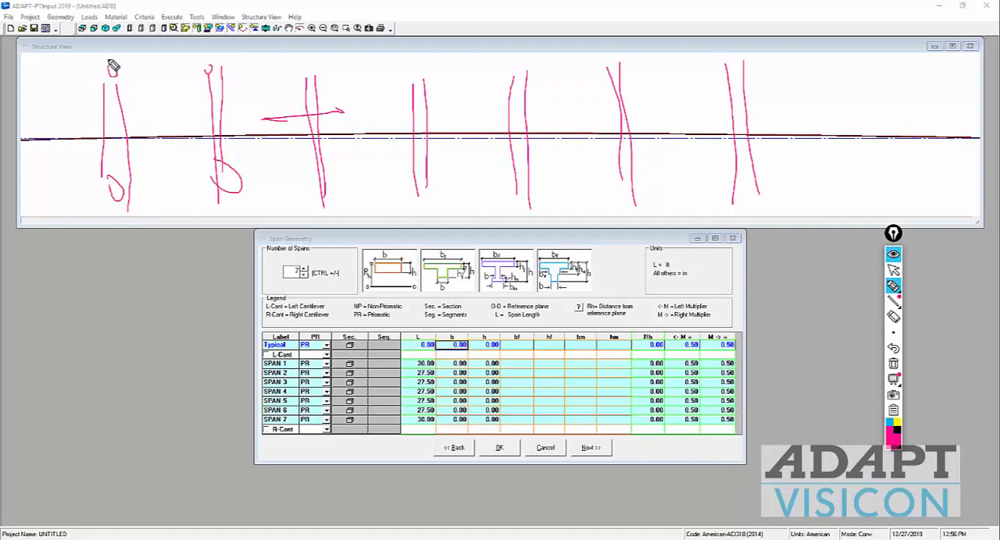
Step: Sketch boundary lines and a narrow strip across the first beam to illustrate the design width, and erase all pen annotations
left_click_drag(53, 58, 140, 56)
left_click_drag(54, 186, 137, 174)
left_click_drag(79, 30, 91, 222)
left_click_drag(102, 155, 76, 185)
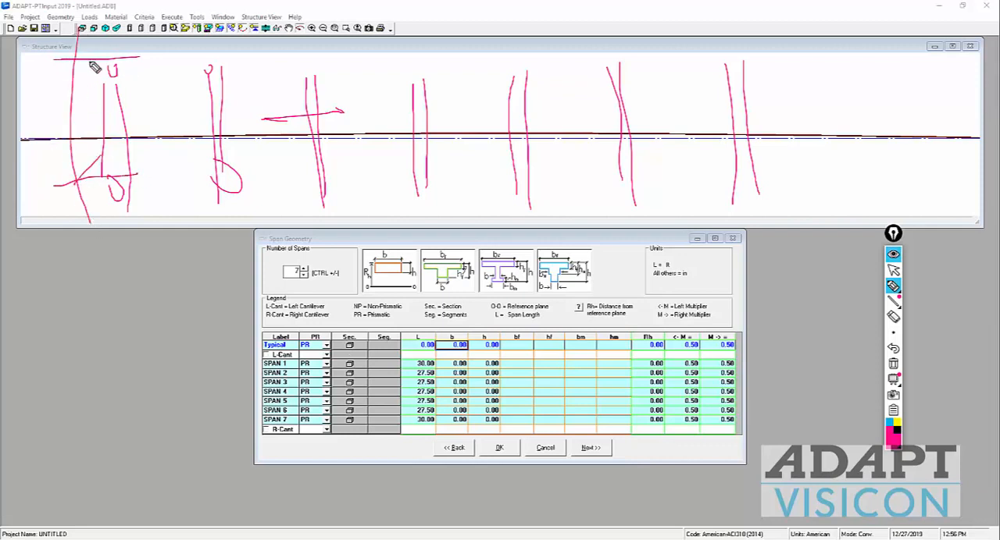
left_click_drag(90, 59, 52, 78)
mouse_move(95, 114)
left_mouse_down()
mouse_move(157, 112)
mouse_move(144, 131)
mouse_move(138, 118)
mouse_move(138, 129)
left_mouse_up()
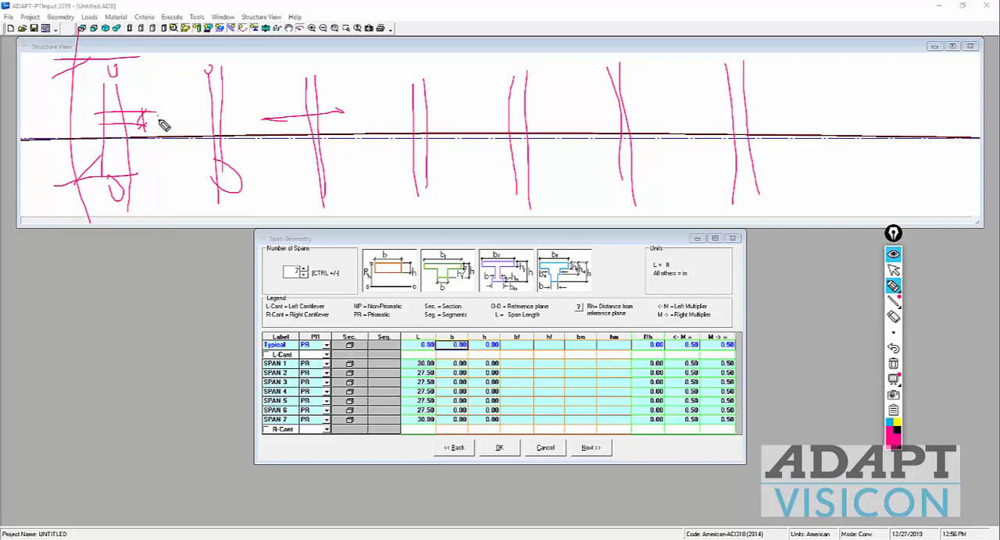
mouse_move(165, 118)
left_mouse_down()
mouse_move(176, 124)
mouse_move(179, 112)
left_mouse_up()
left_click(892, 364)
left_click(893, 270)
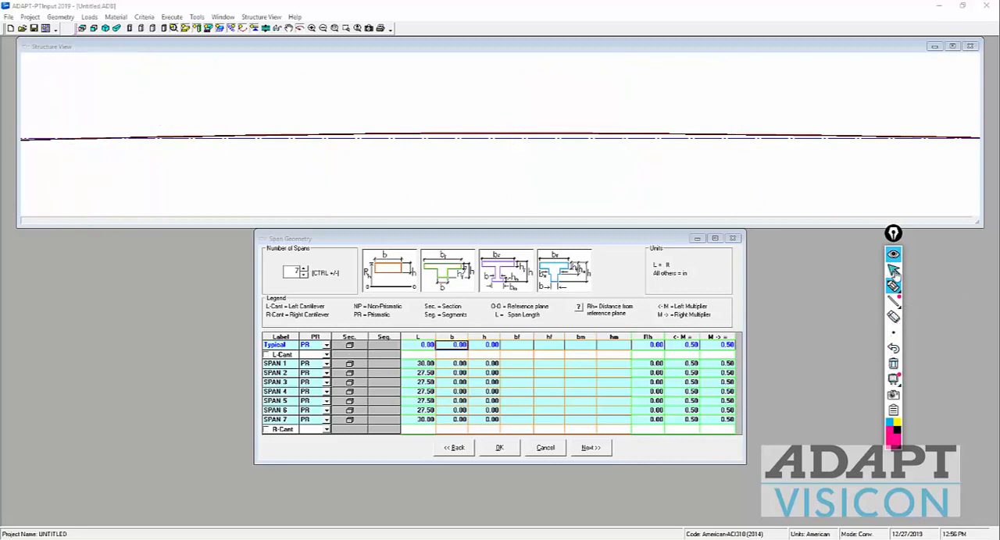
Step: Set the typical width b to 12 in and depth h to 7 in for all seven spans
left_click(456, 345)
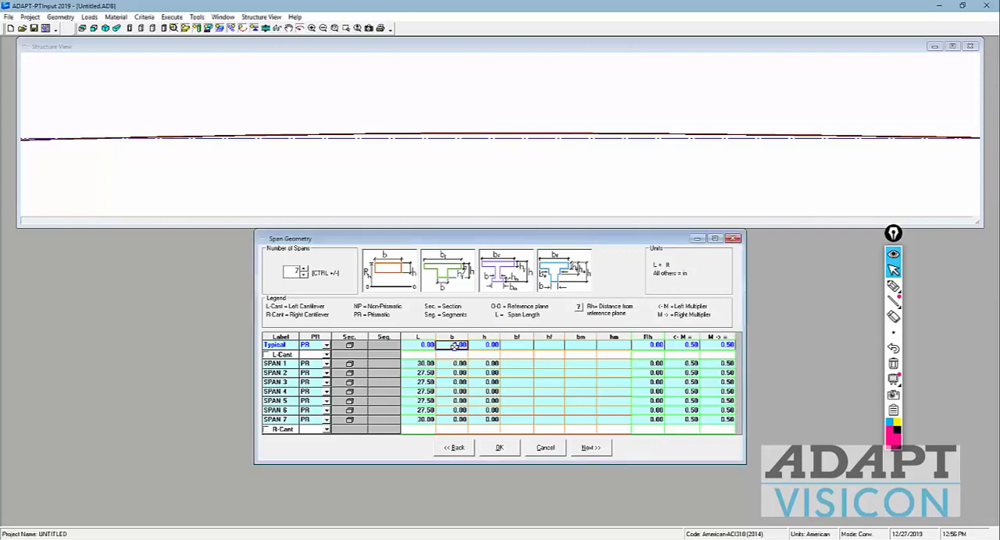
type("12")
key("Tab")
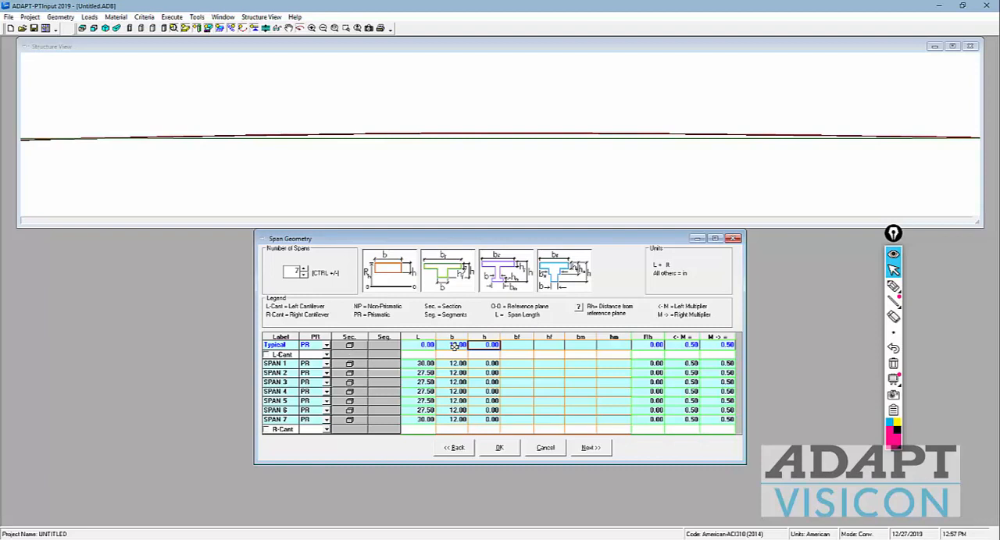
type("7")
key("Return")
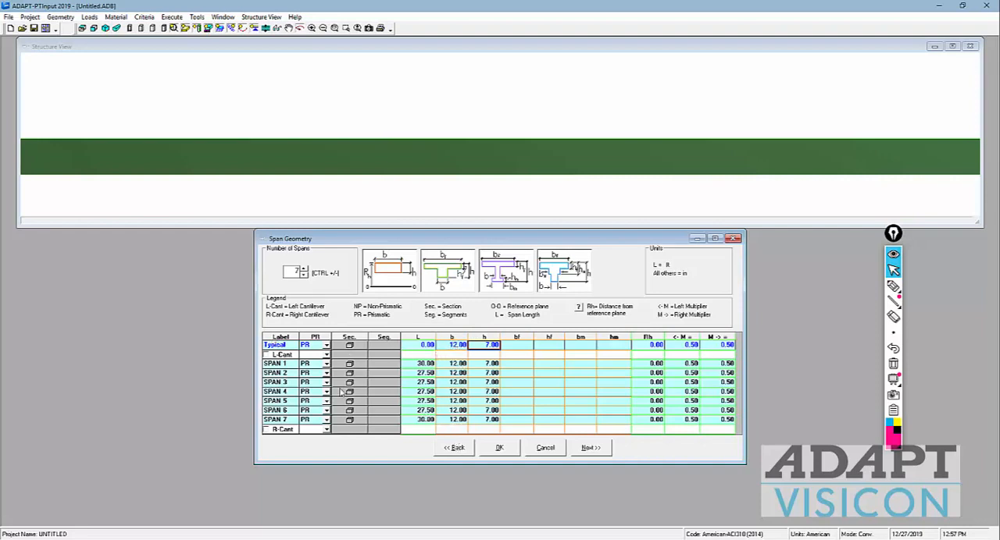
left_click(485, 373)
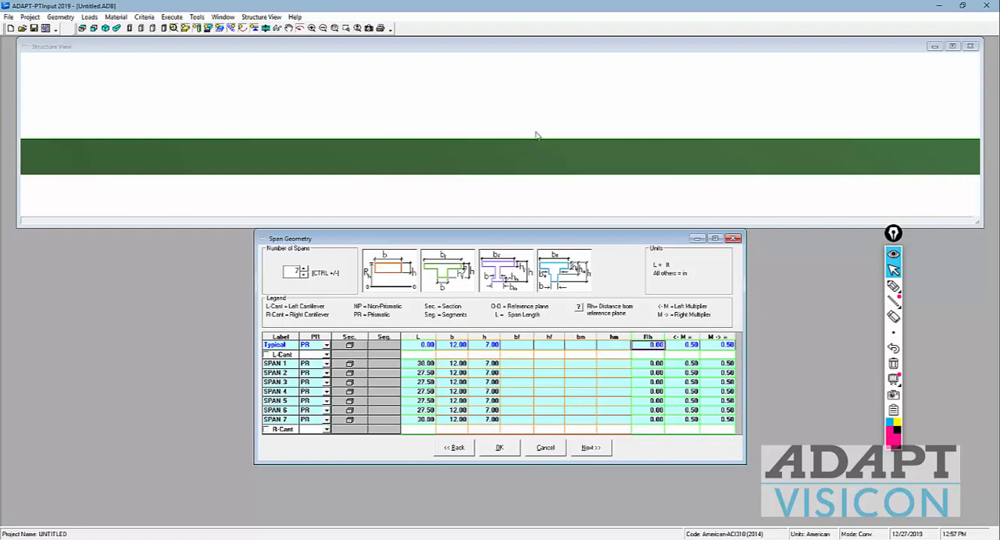
Step: Sketch a slab profile stepping down from span 1 to span 2 with the annotation pen, and erase it
left_click(562, 125)
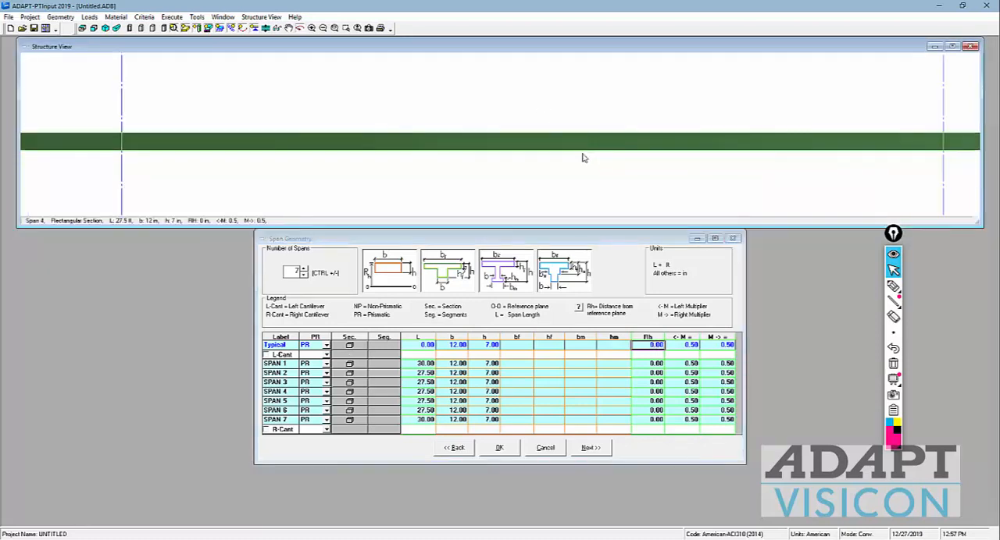
scroll(582, 160, "down", 5)
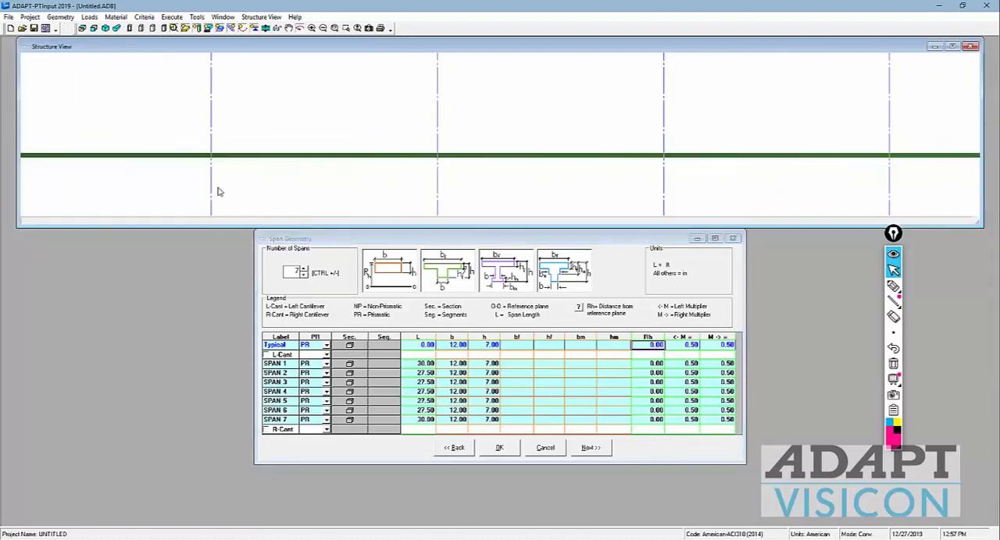
scroll(260, 174, "down", 2)
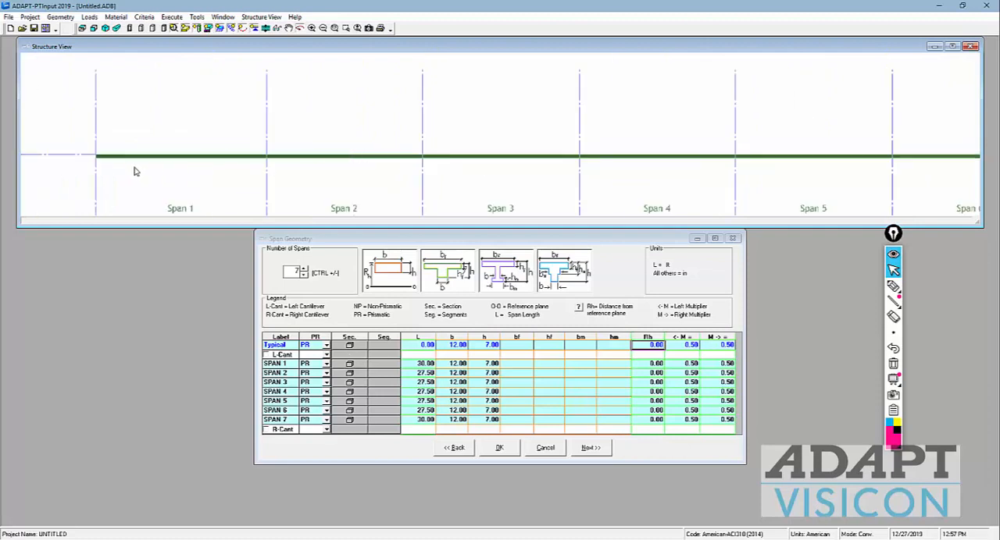
scroll(62, 160, "up", 1)
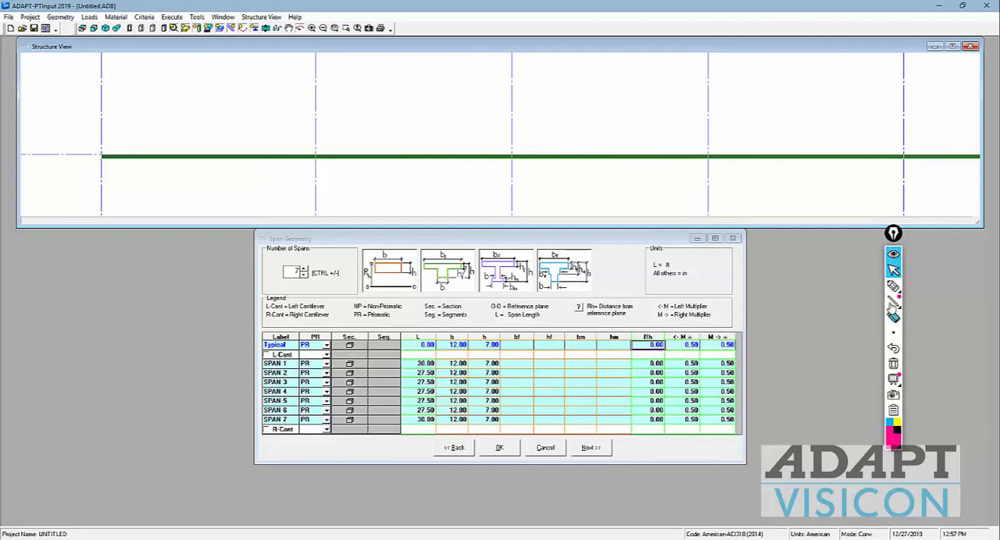
left_click(893, 286)
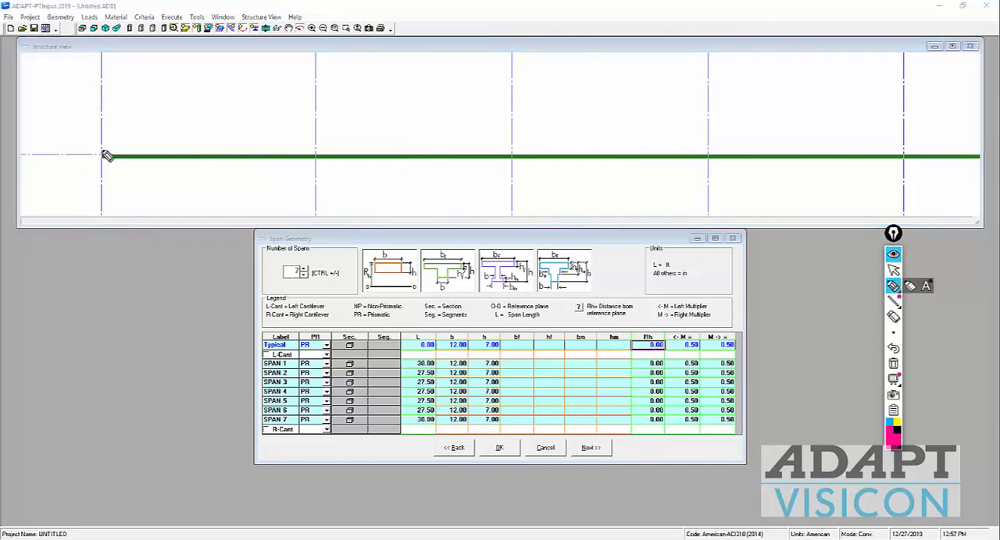
mouse_move(103, 138)
left_mouse_down()
mouse_move(313, 138)
mouse_move(318, 174)
mouse_move(531, 180)
left_mouse_up()
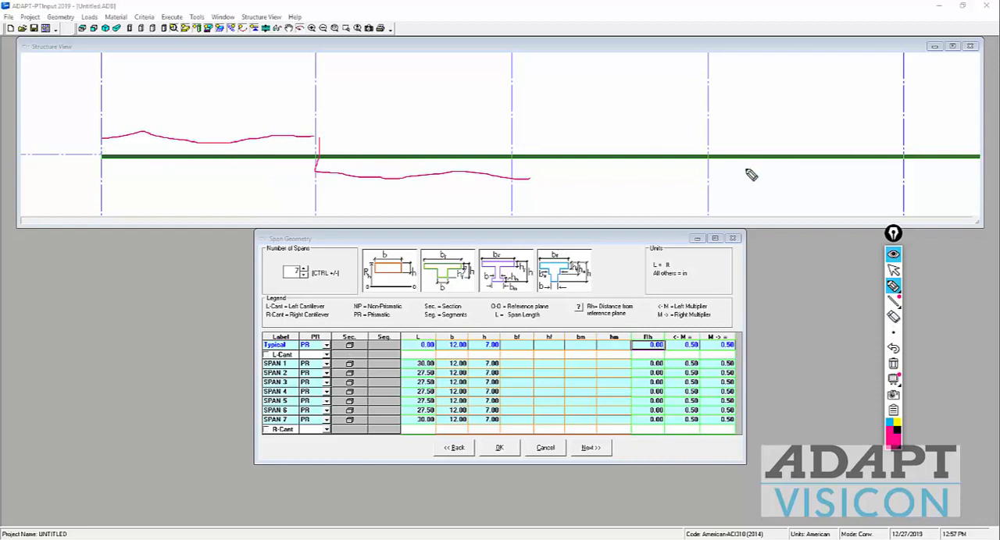
left_click(895, 378)
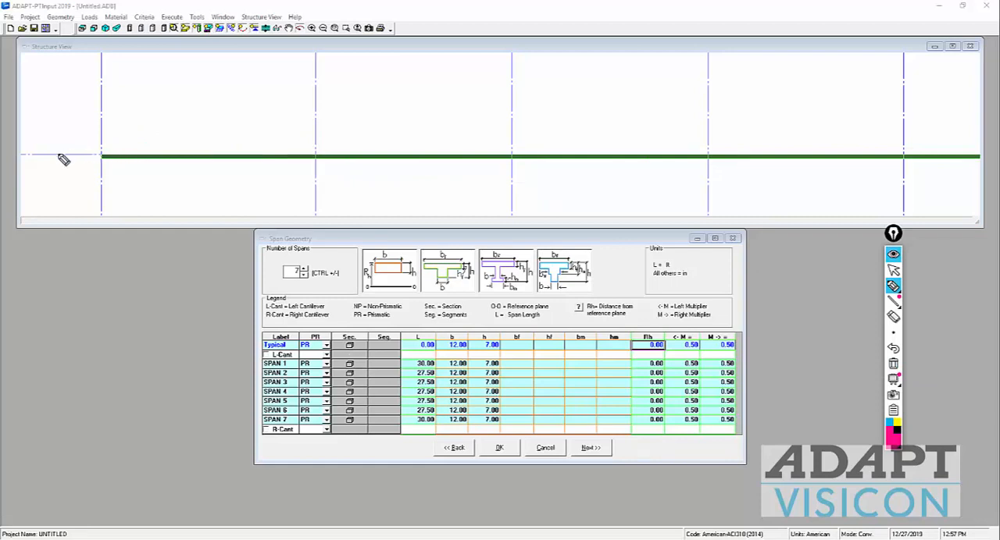
Step: Draw a downward arrow at the reference line with the annotation pen and set the typical Rh to 7 in for all spans
mouse_move(57, 153)
left_mouse_down()
mouse_move(60, 176)
mouse_move(56, 167)
left_mouse_up()
left_click(893, 270)
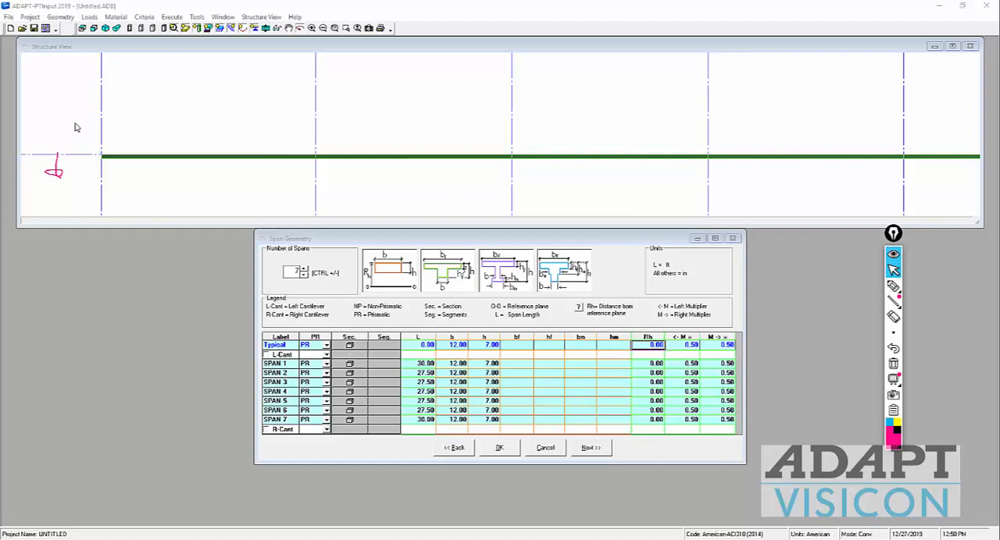
left_click(655, 346)
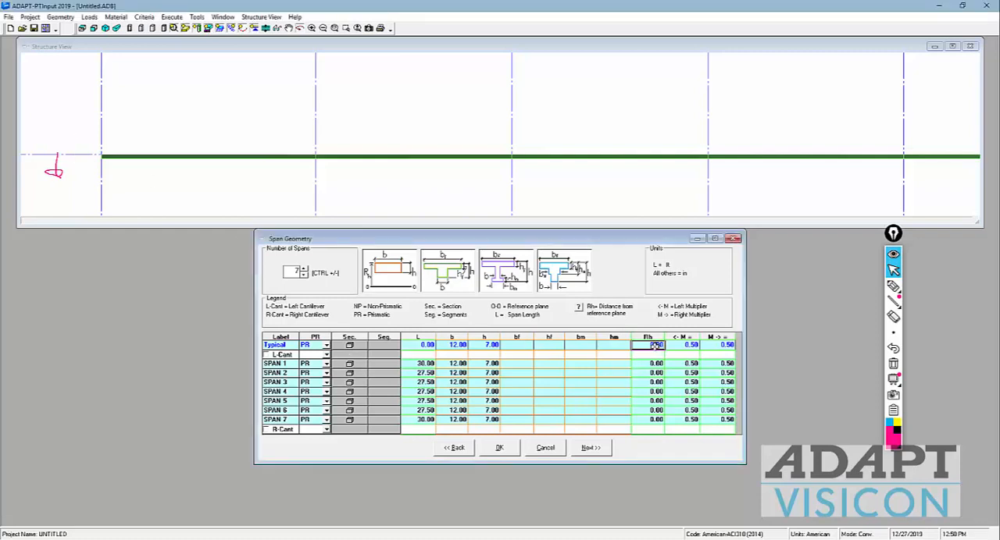
type("7")
key("Return")
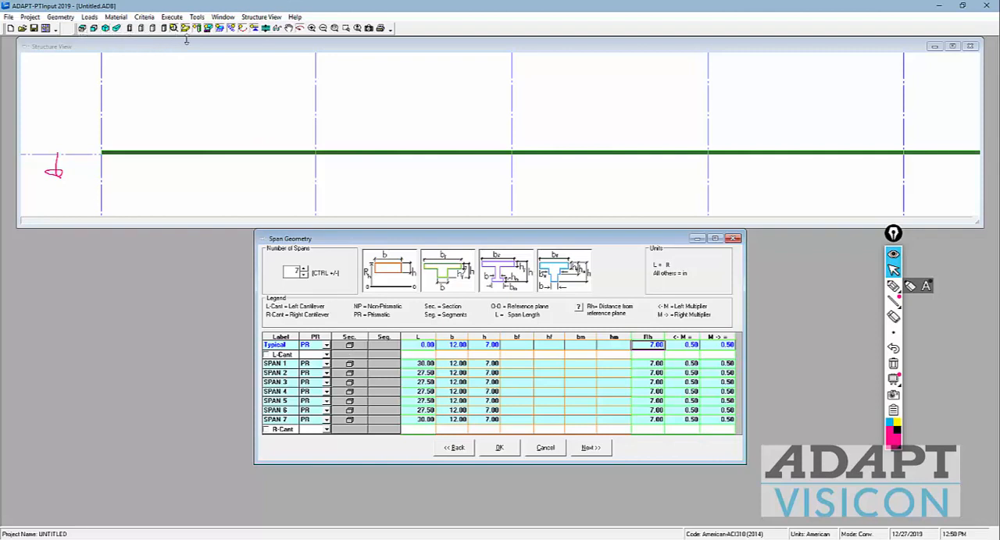
Step: Show the structure in top view, circle the left multiplier heading in pen, and link it to an L mark at the start of span 1
left_click(82, 29)
scroll(129, 149, "up", 1)
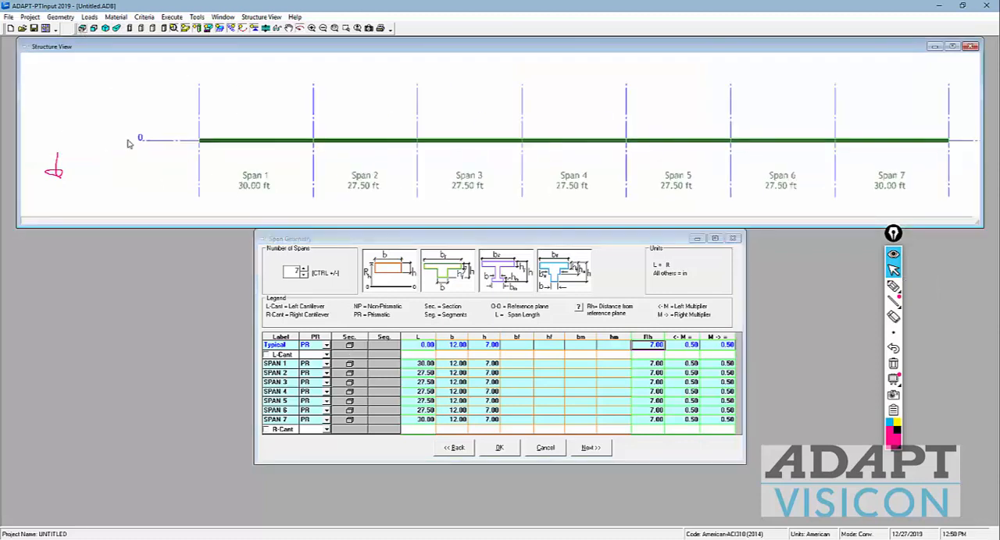
scroll(197, 144, "up", 1)
scroll(198, 144, "up", 2)
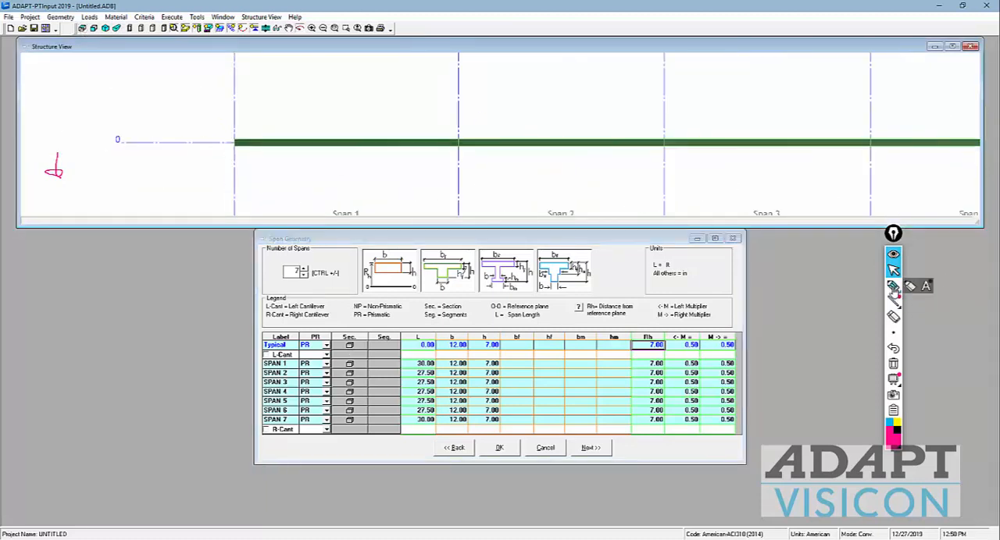
left_click(893, 289)
mouse_move(665, 346)
left_mouse_down()
mouse_move(699, 348)
mouse_move(196, 151)
mouse_move(217, 133)
left_mouse_up()
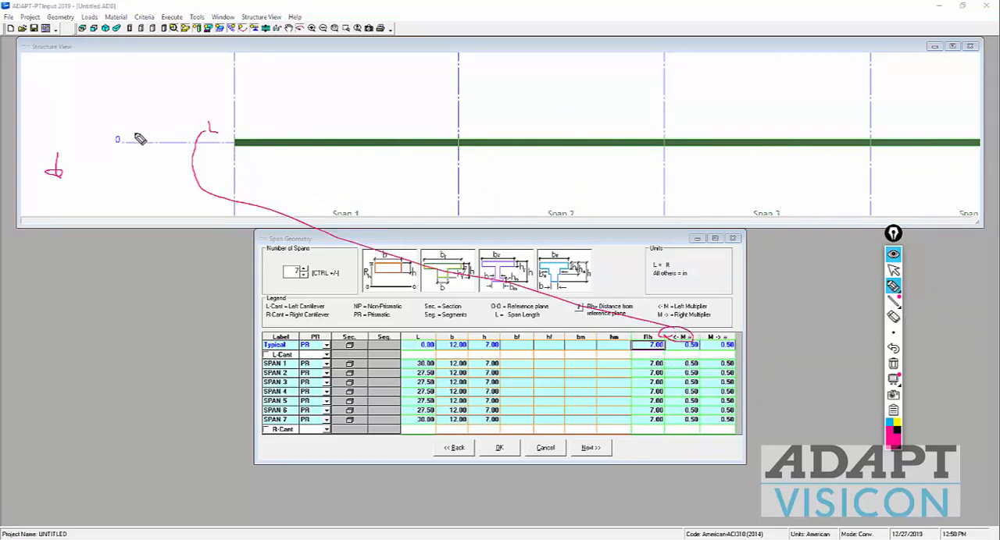
Step: Sketch the viewing direction with left and right arrows, circle span 1's width b, and erase all pen annotations
mouse_move(123, 141)
left_mouse_down()
mouse_move(129, 151)
mouse_move(173, 129)
mouse_move(178, 156)
mouse_move(186, 102)
mouse_move(196, 114)
left_mouse_up()
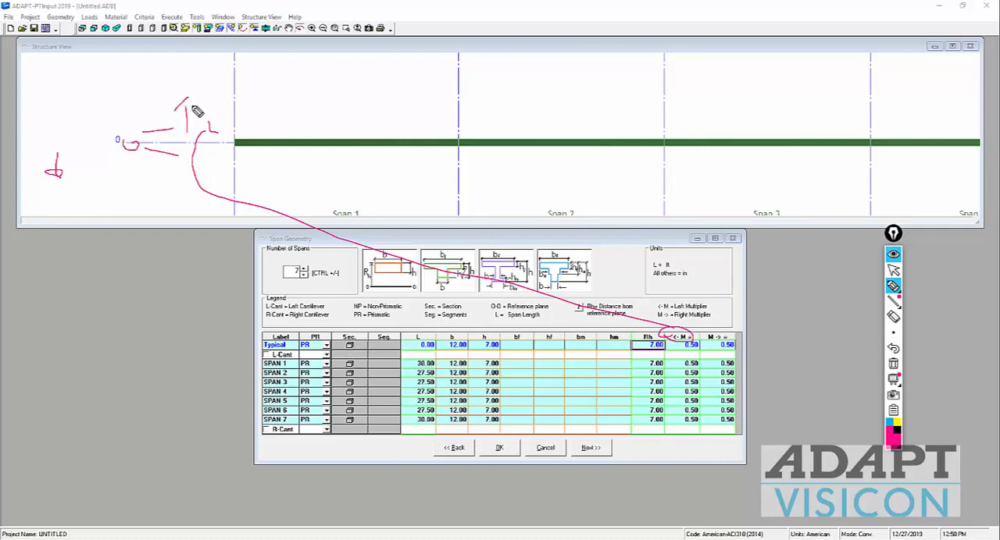
mouse_move(185, 146)
left_mouse_down()
mouse_move(184, 186)
mouse_move(194, 170)
left_mouse_up()
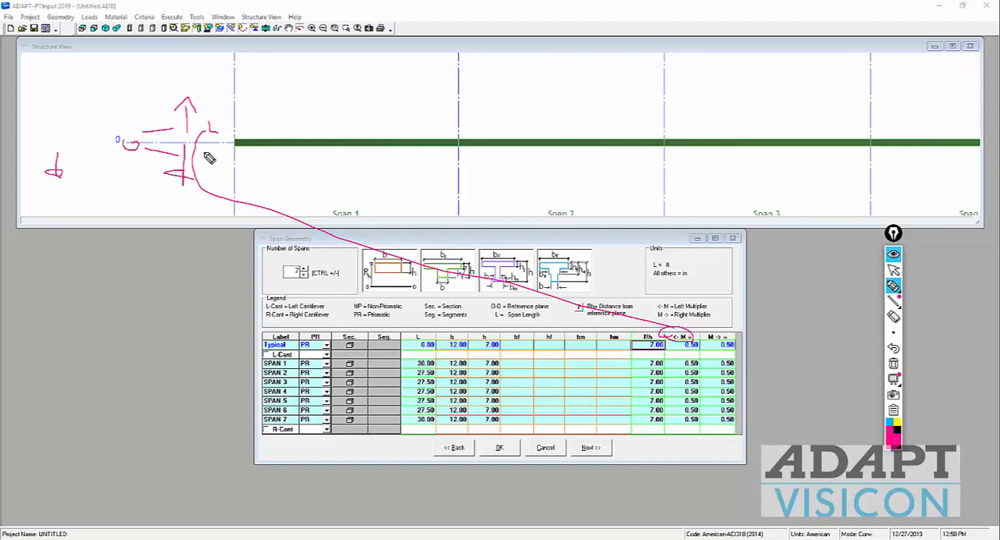
mouse_move(470, 363)
left_mouse_down()
mouse_move(445, 364)
mouse_move(469, 356)
left_mouse_up()
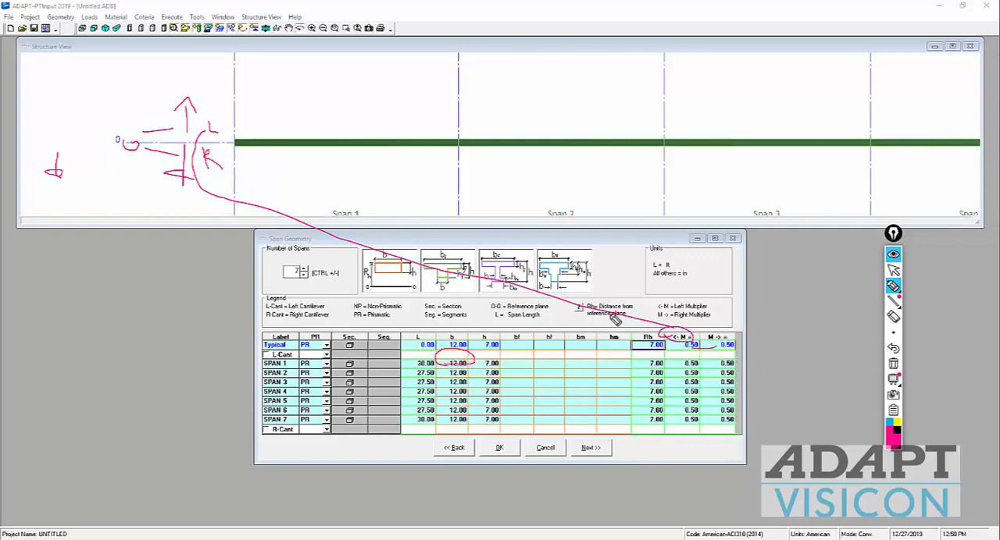
mouse_move(235, 141)
left_mouse_down()
mouse_move(238, 125)
mouse_move(234, 163)
left_mouse_up()
left_click(894, 364)
left_click(893, 269)
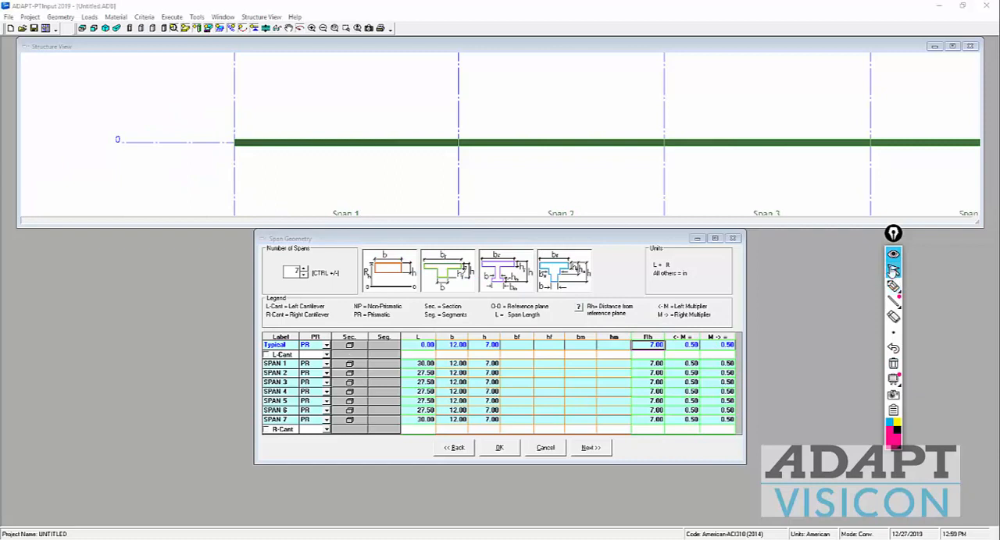
Step: Try left and right multipliers of 15 in the Typical row for all spans, and view the whole slab in plan
left_click(682, 364)
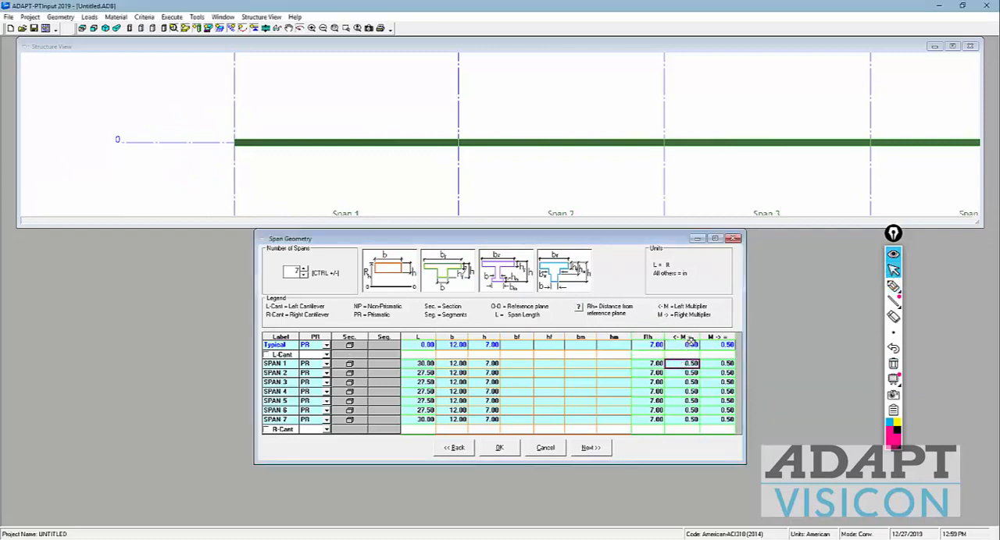
left_click(691, 344)
type("1515")
left_click(693, 346)
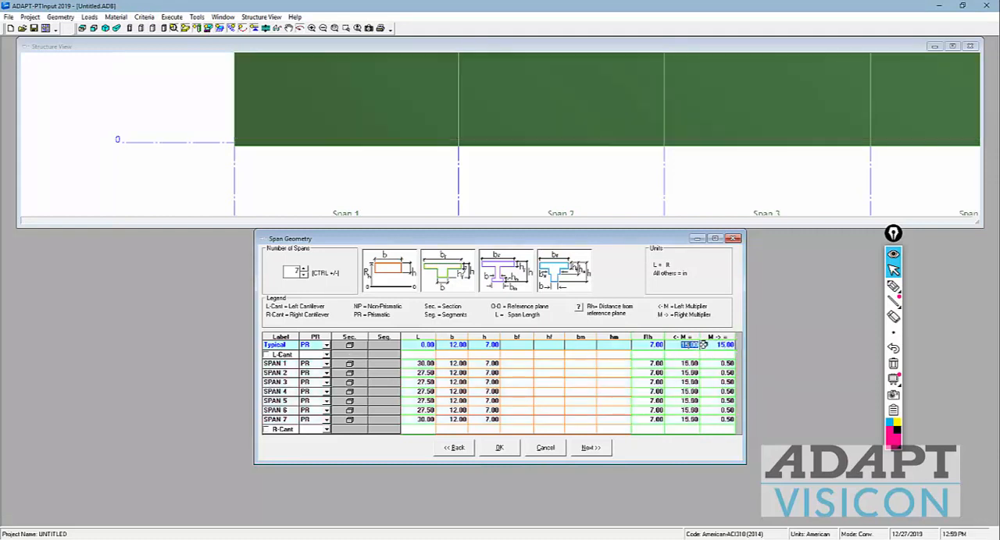
key("Tab")
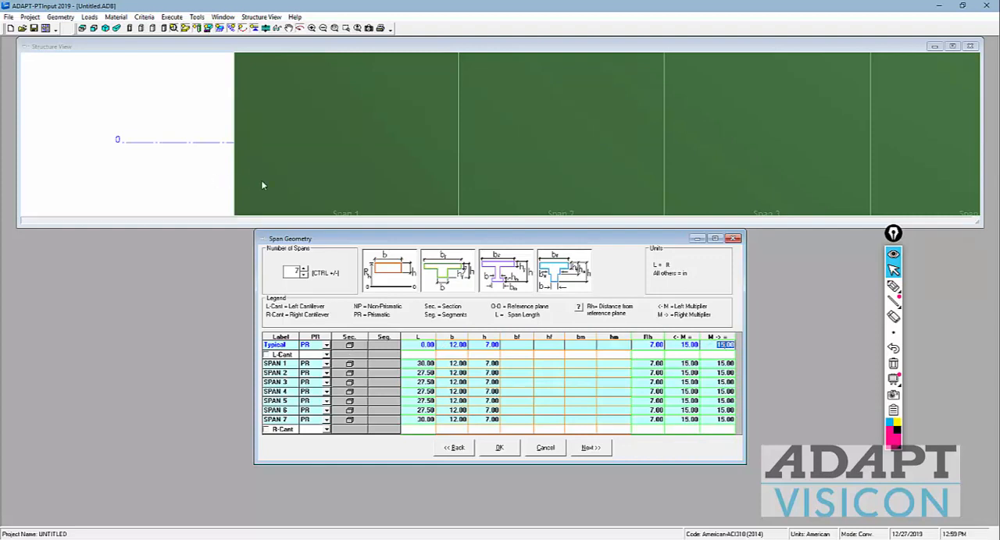
left_click(261, 184)
scroll(275, 151, "down", 4)
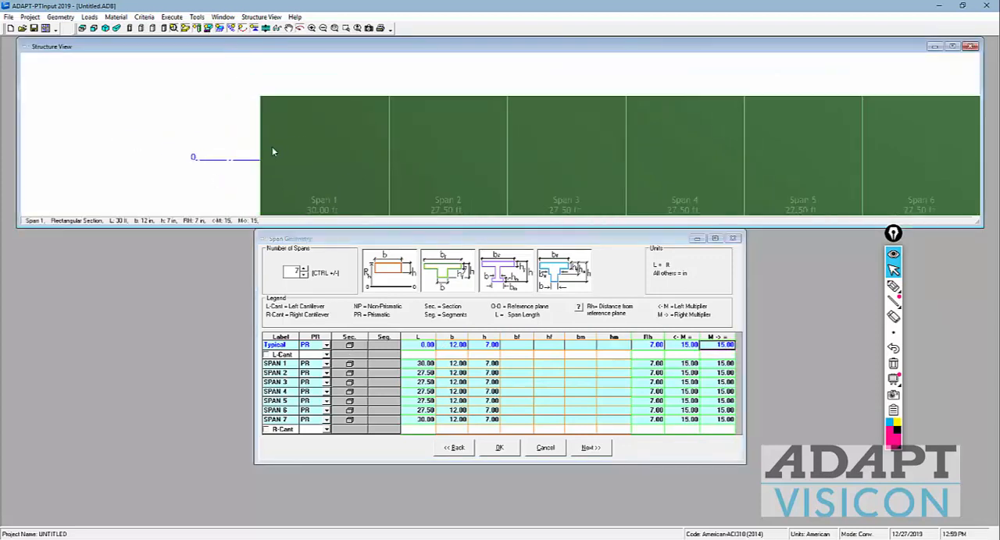
left_click_drag(813, 194, 805, 183)
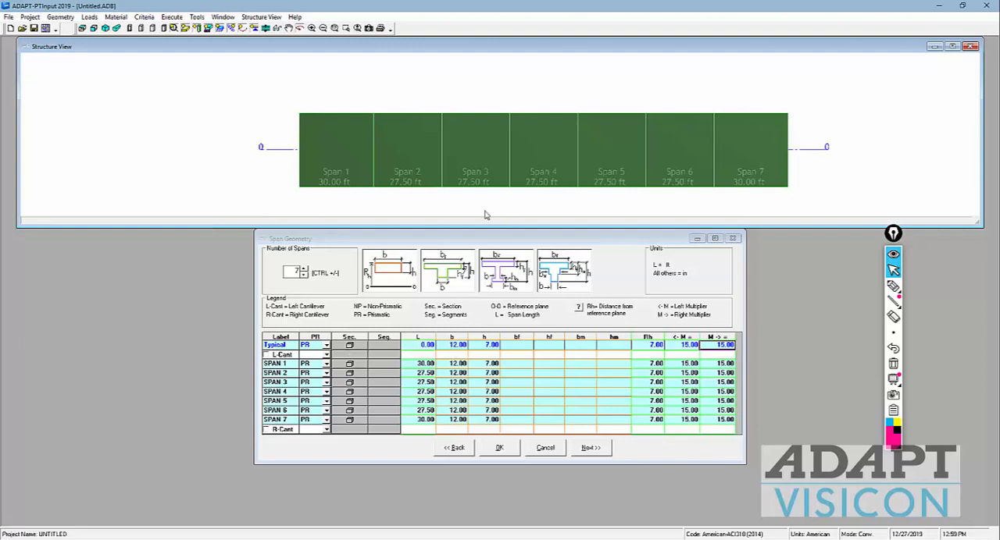
Step: Set the typical left and right multipliers back to 0.50 for all spans
left_click(685, 346)
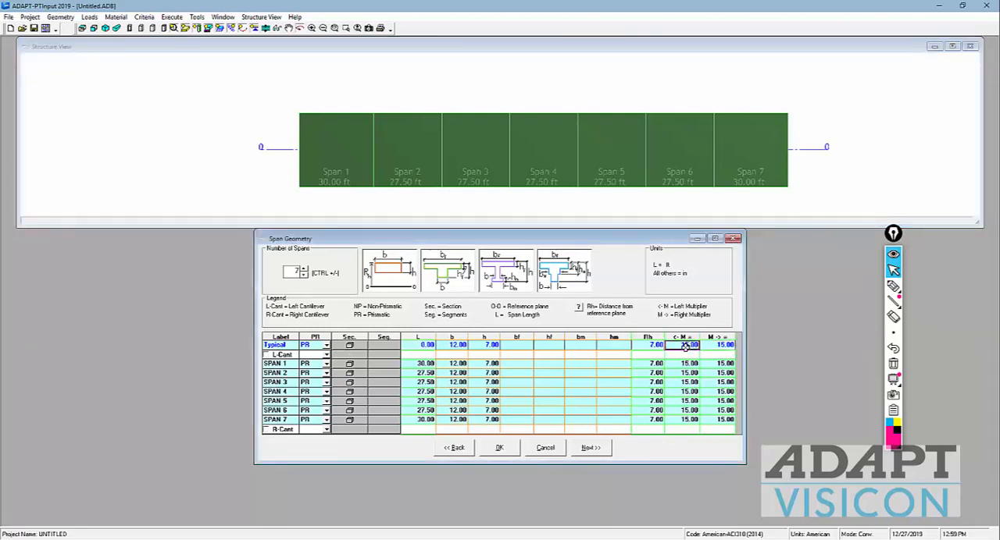
type("1")
key("Tab")
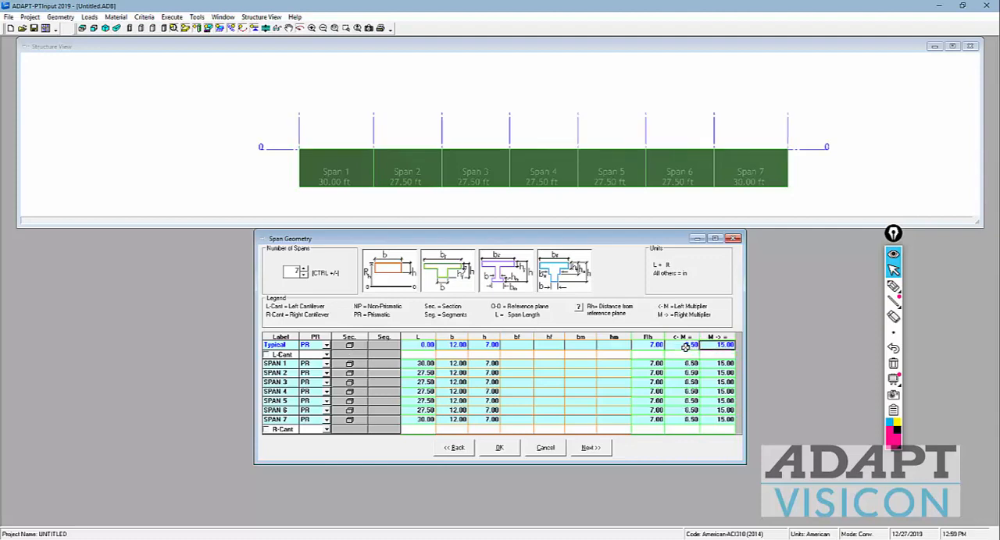
key("Return")
key("Return")
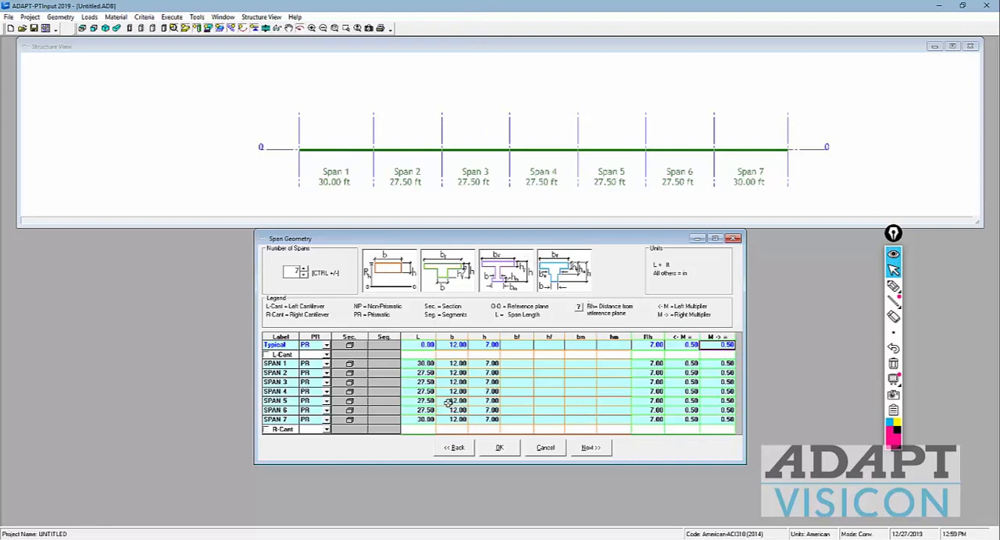
Step: Proceed to the transverse beam geometry, assign type TB to all supports, and set the beam height H to 21 in
left_click(579, 450)
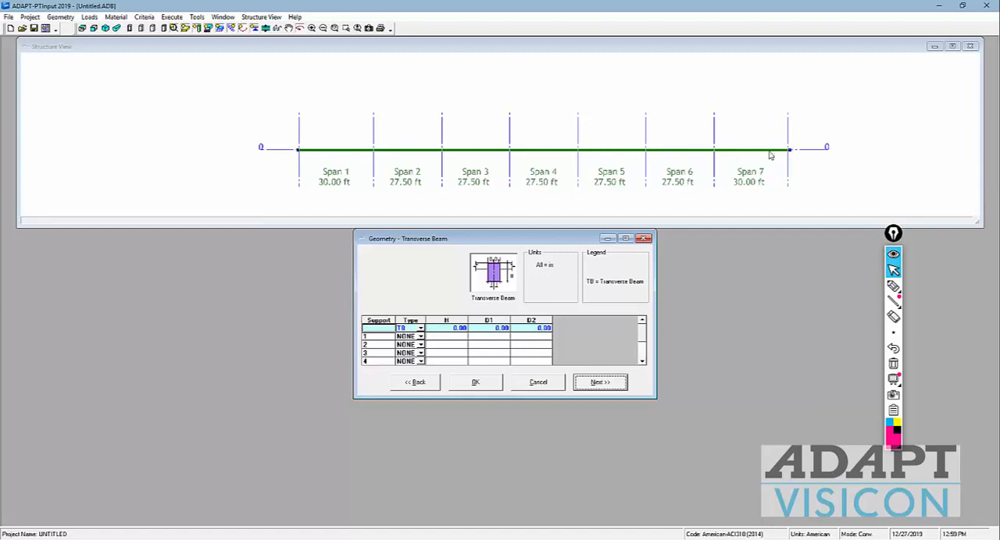
left_click(407, 328)
key("Return")
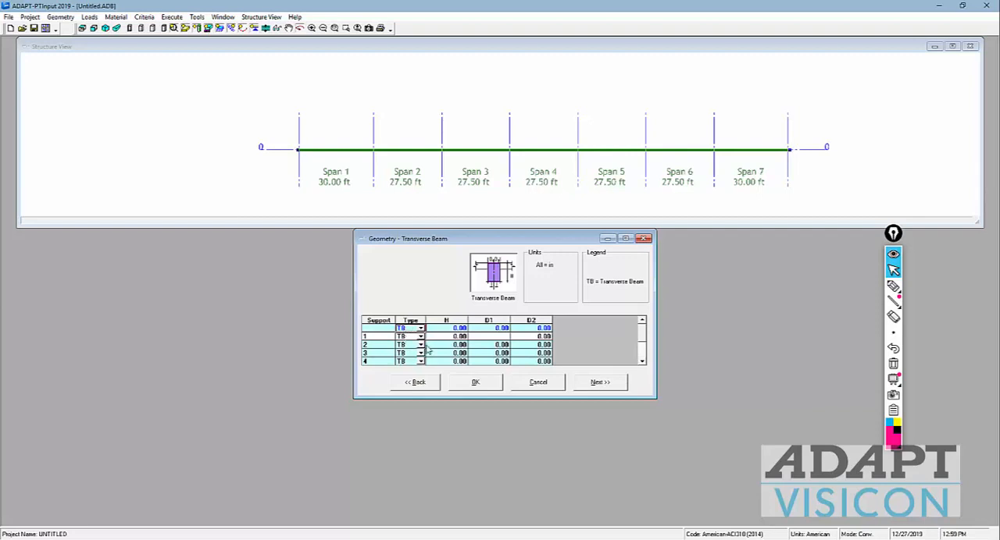
left_click(452, 328)
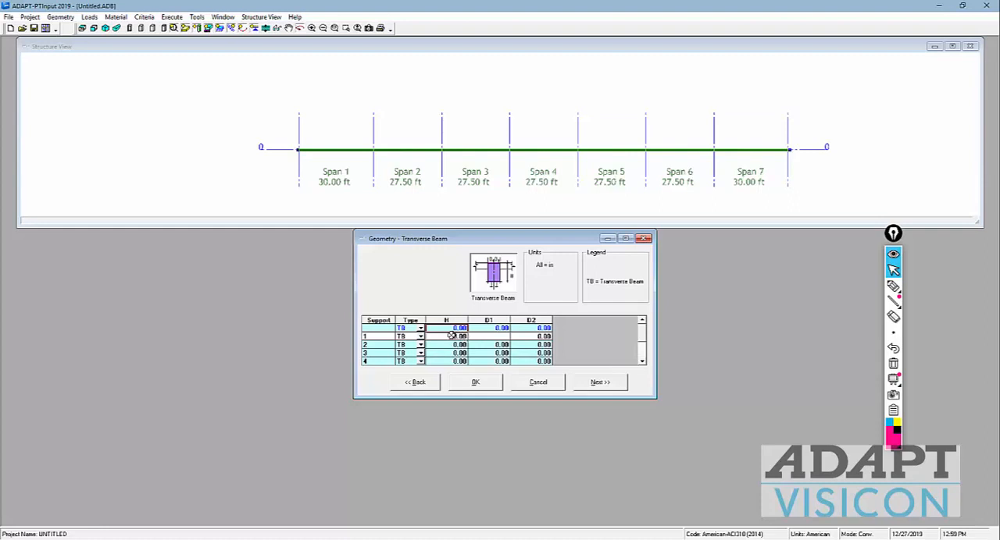
type("21")
key("Return")
Step: Set the transverse beam dimensions D1 and D2 to 12 in for the supports through the typical row
left_click(490, 328)
double_click(498, 329)
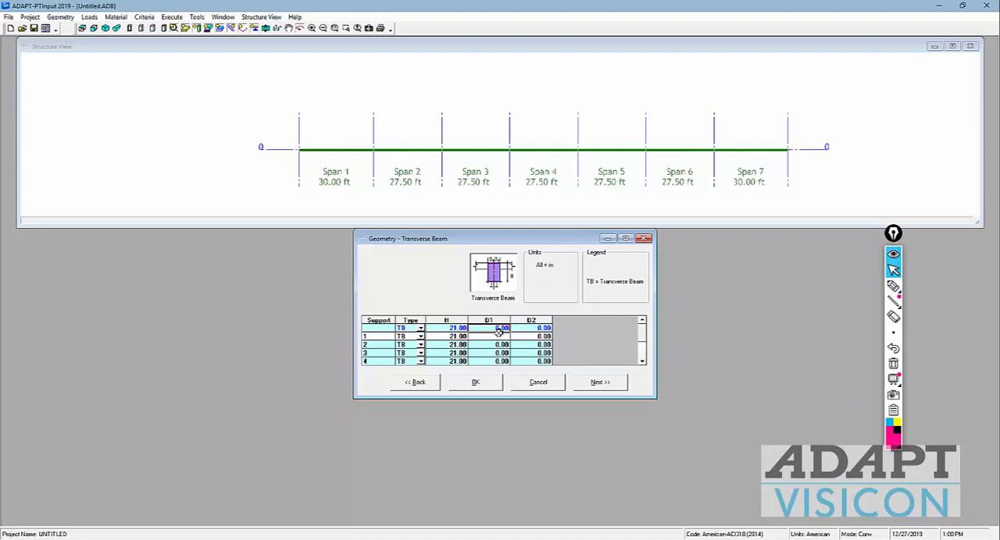
type("12.00")
key("Tab")
type("12.00")
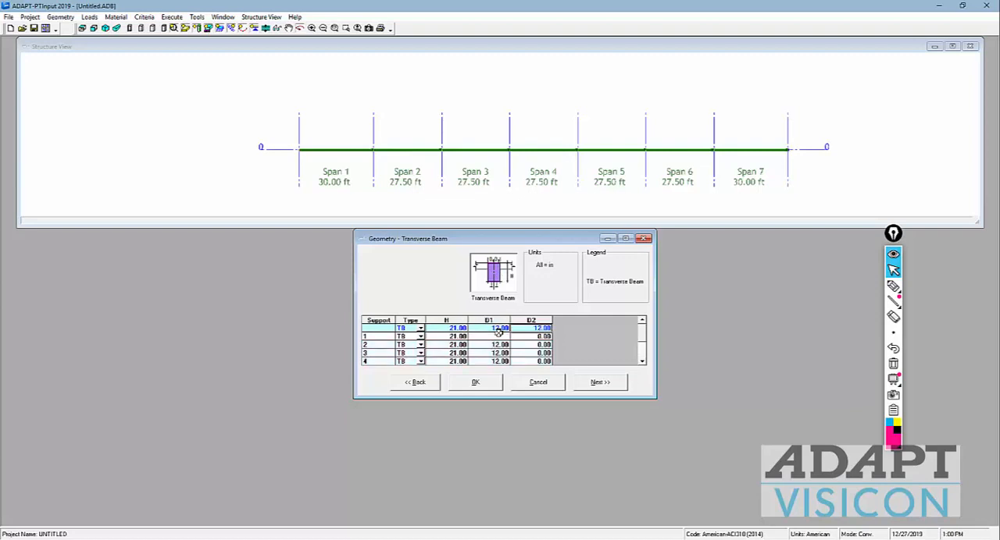
left_click(334, 128)
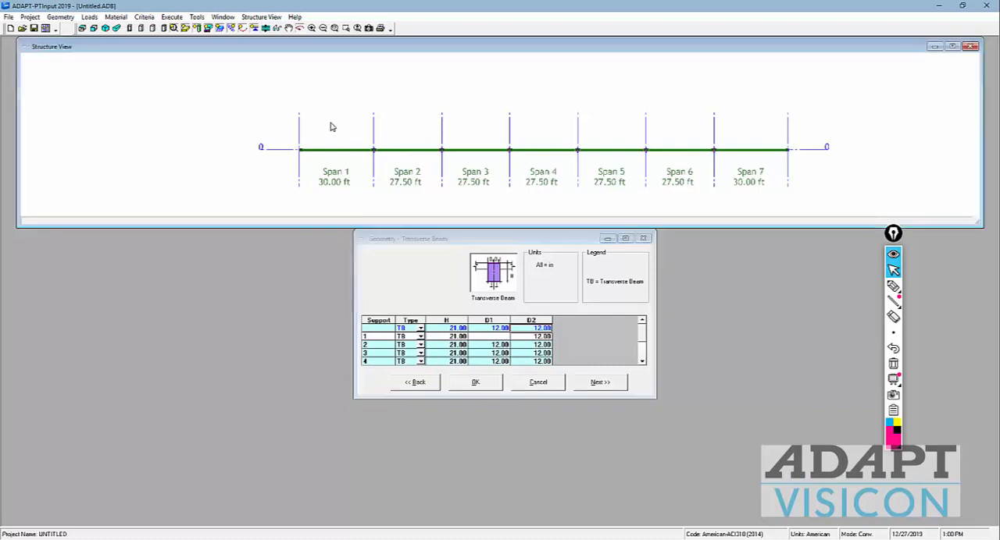
Step: Examine the transverse beams in the structure view, and revisit the span geometry before returning to the transverse beam dimensions
scroll(364, 149, "up", 3)
scroll(386, 172, "up", 2)
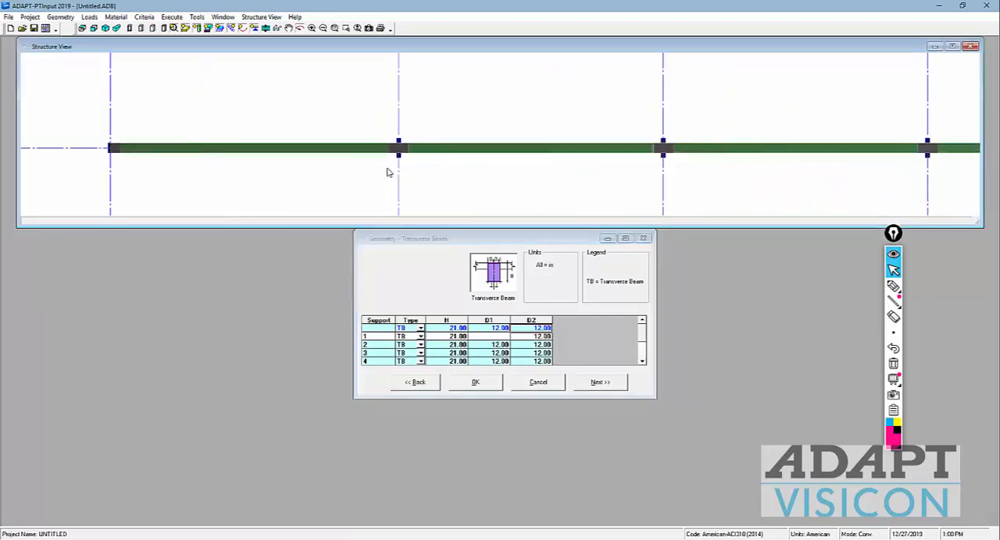
left_click(609, 381)
left_click(425, 390)
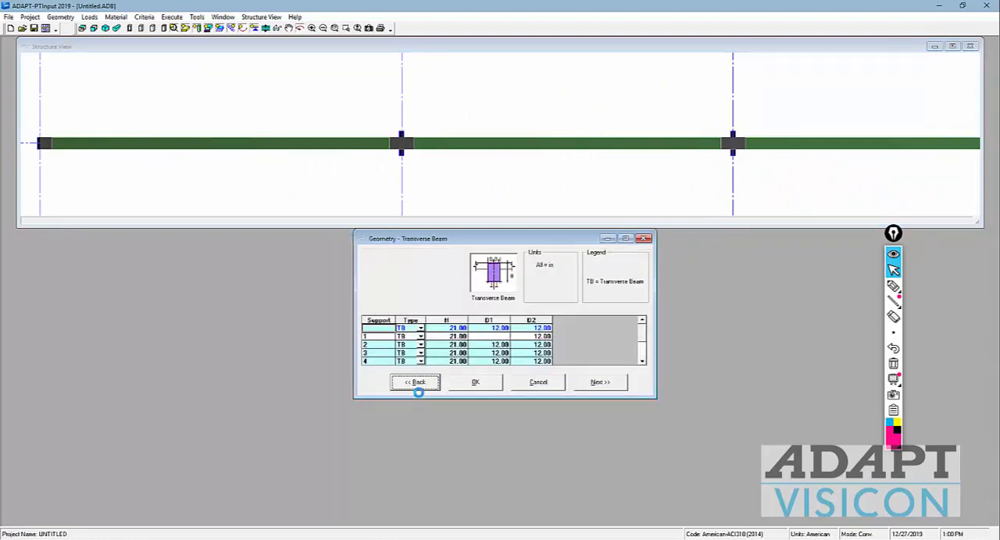
left_click(417, 389)
left_click(568, 409)
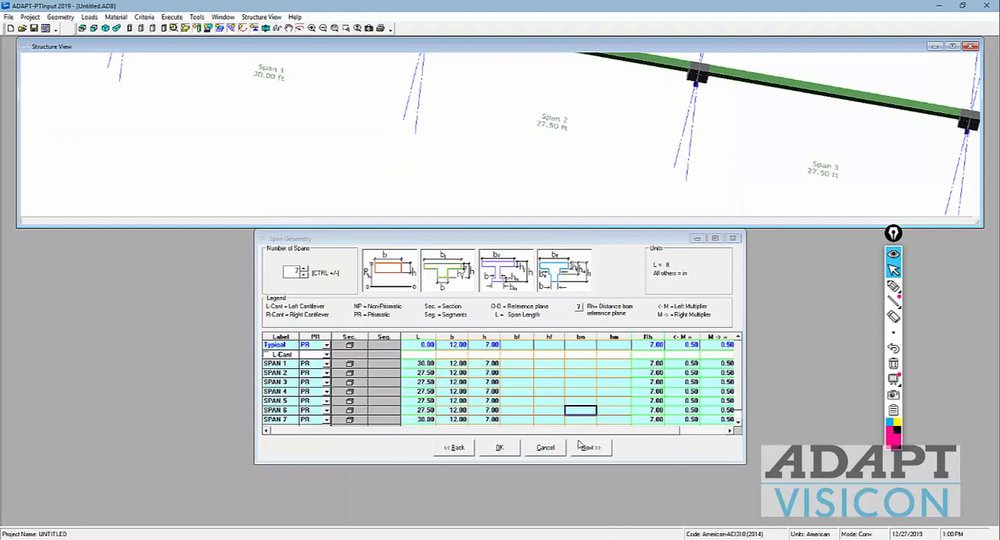
left_click(581, 446)
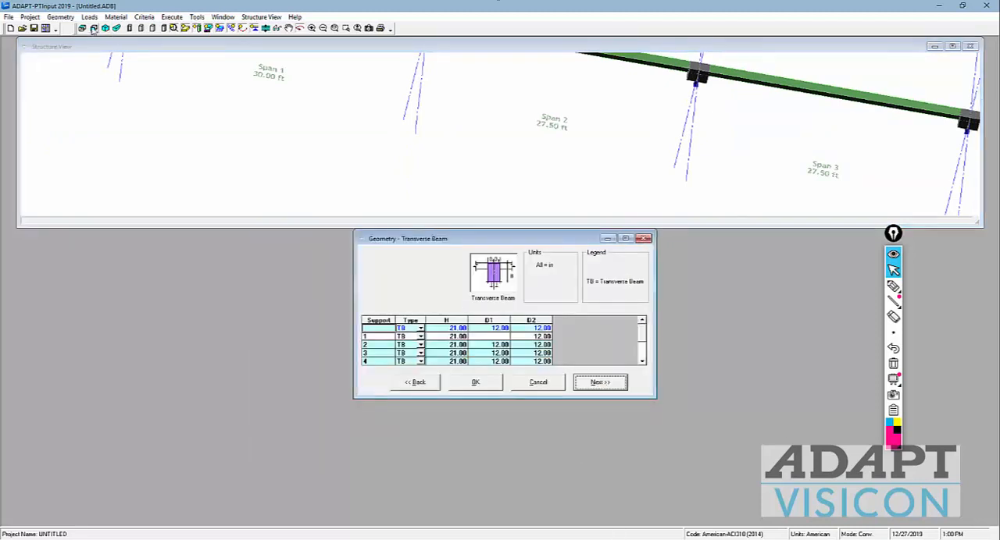
Step: Show the slab in elevation and examine the transverse beams at the supports up close
left_click(93, 29)
left_click(334, 143)
scroll(335, 140, "up", 5)
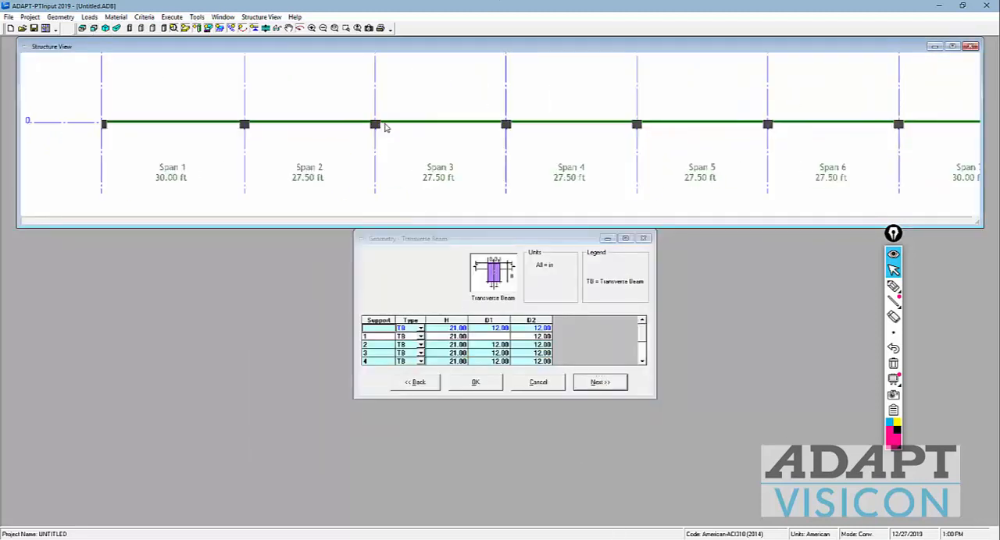
scroll(412, 133, "up", 6)
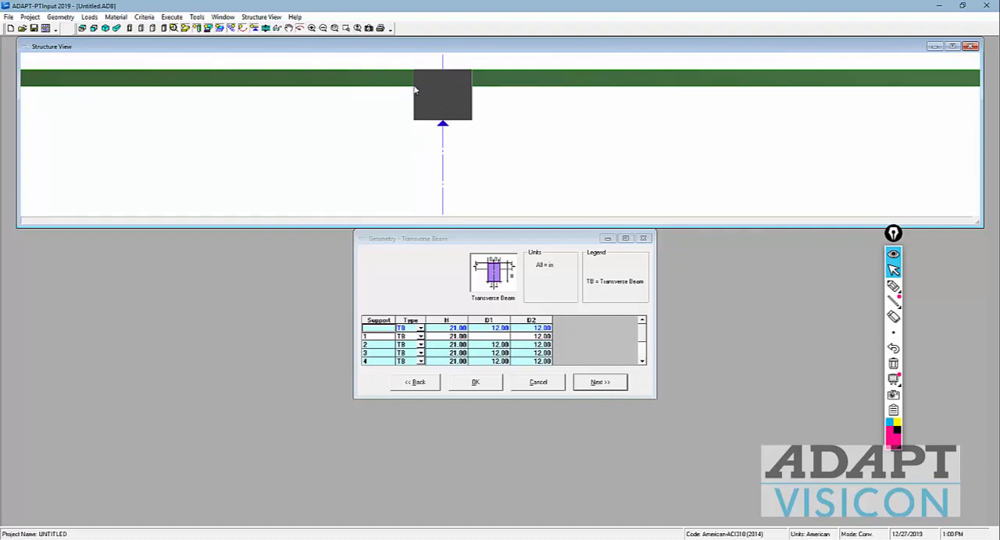
scroll(469, 205, "down", 1)
scroll(435, 164, "down", 5)
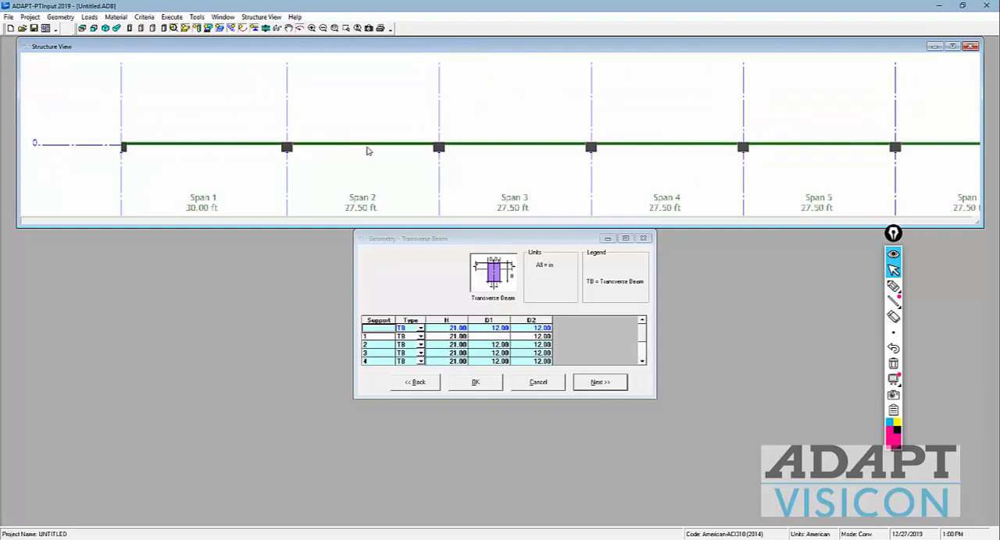
Step: Proceed past the support geometry, keeping point supports, to the boundary conditions, and set the support width SW of support 1 to 0
left_click(600, 382)
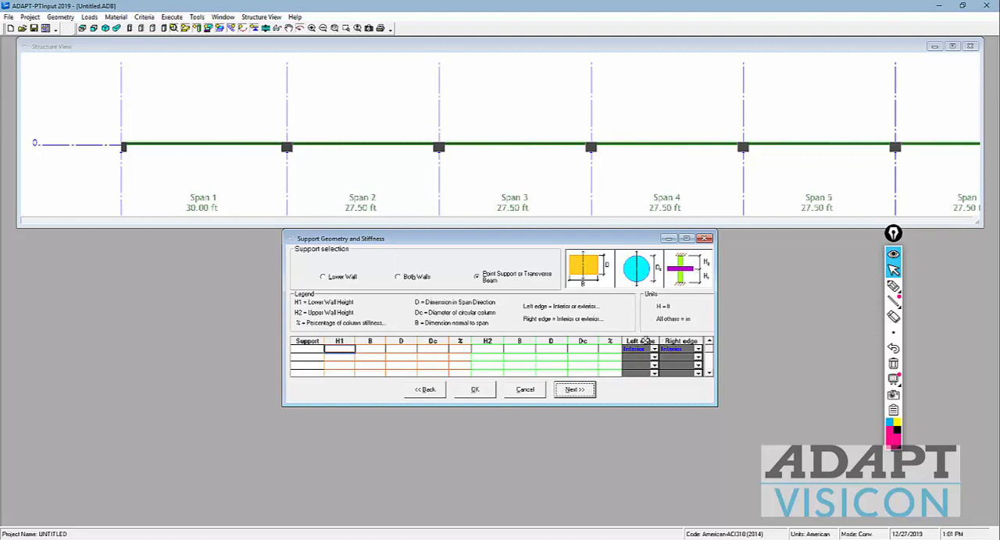
left_click(578, 390)
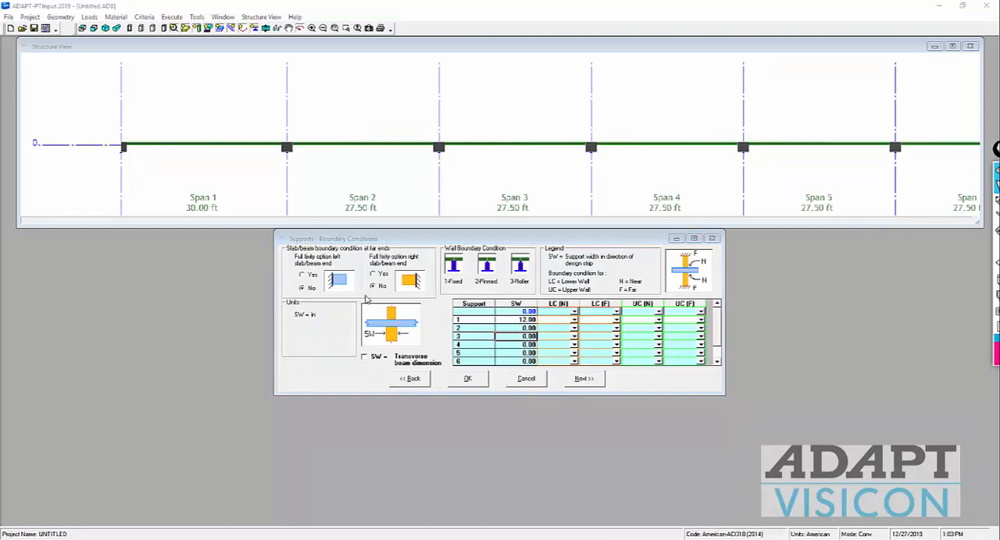
left_click(511, 323)
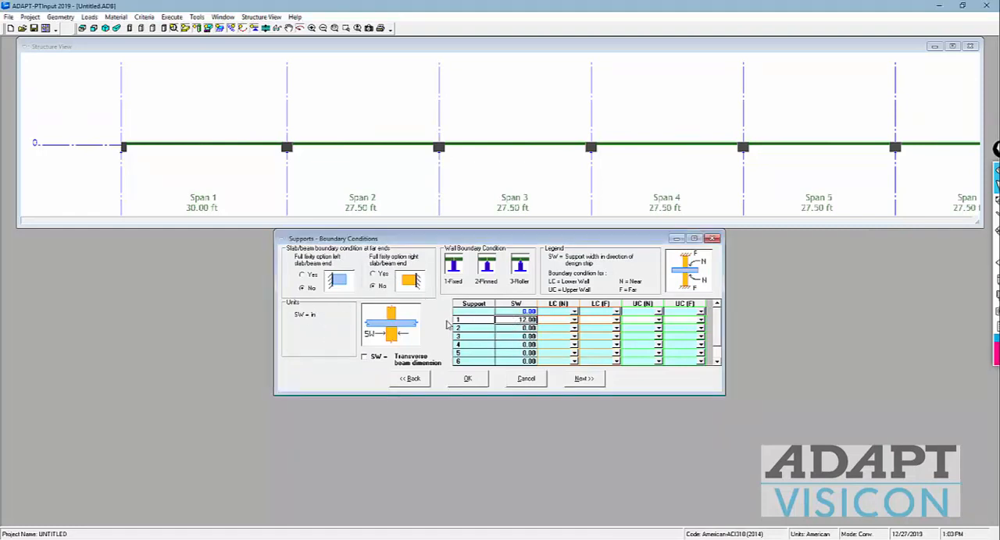
type("0")
key("Return")
left_click(506, 332)
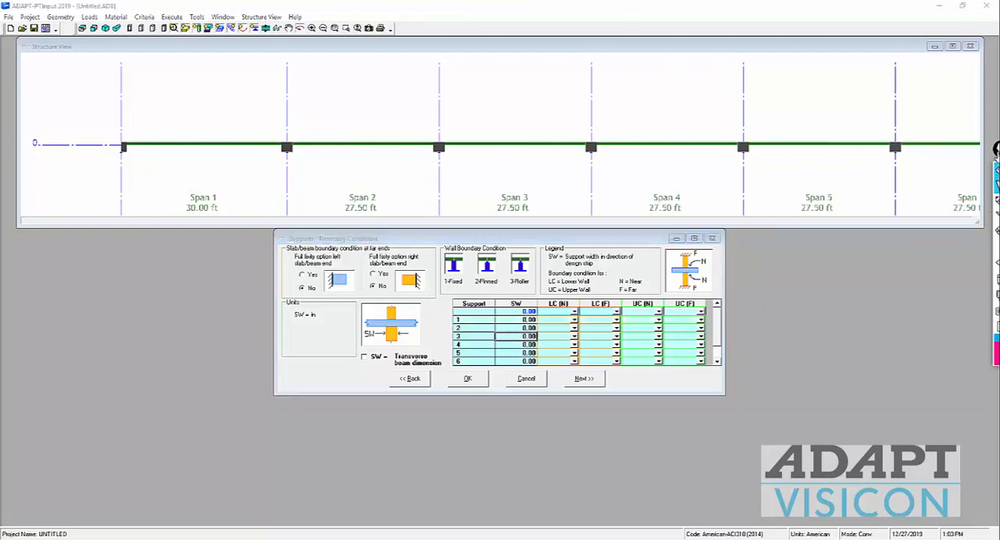
Step: Make the support width SW follow the transverse beam dimension for all supports
left_click(996, 167)
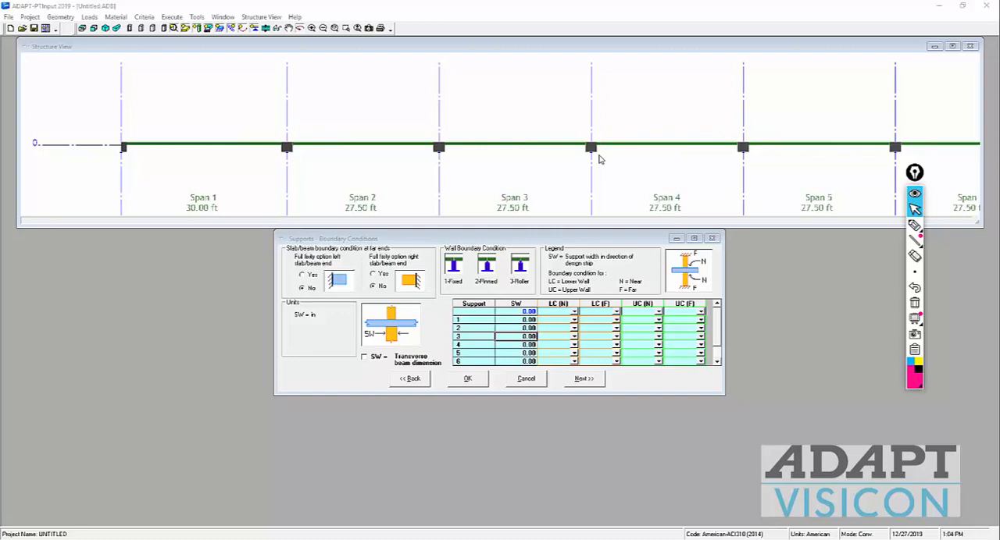
left_click(364, 359)
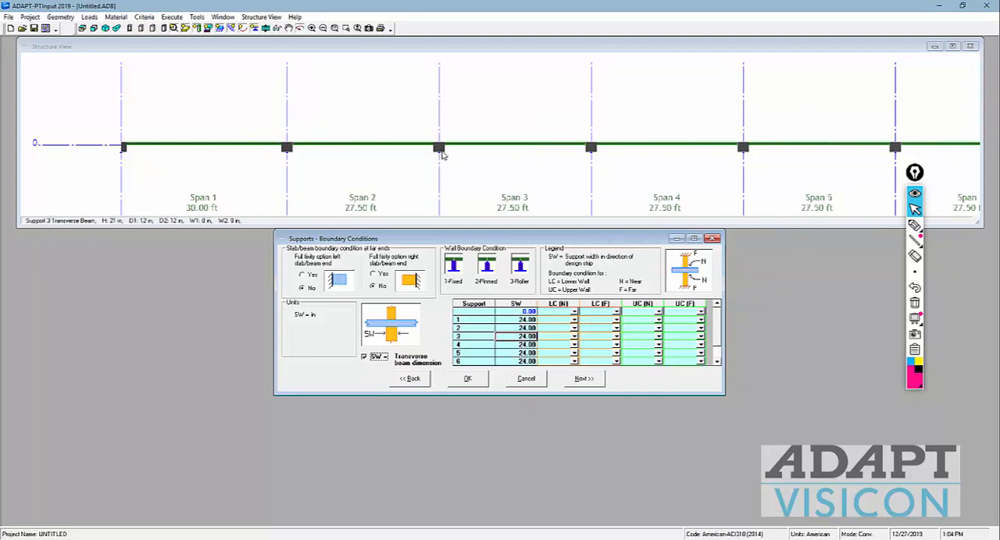
left_click(507, 321)
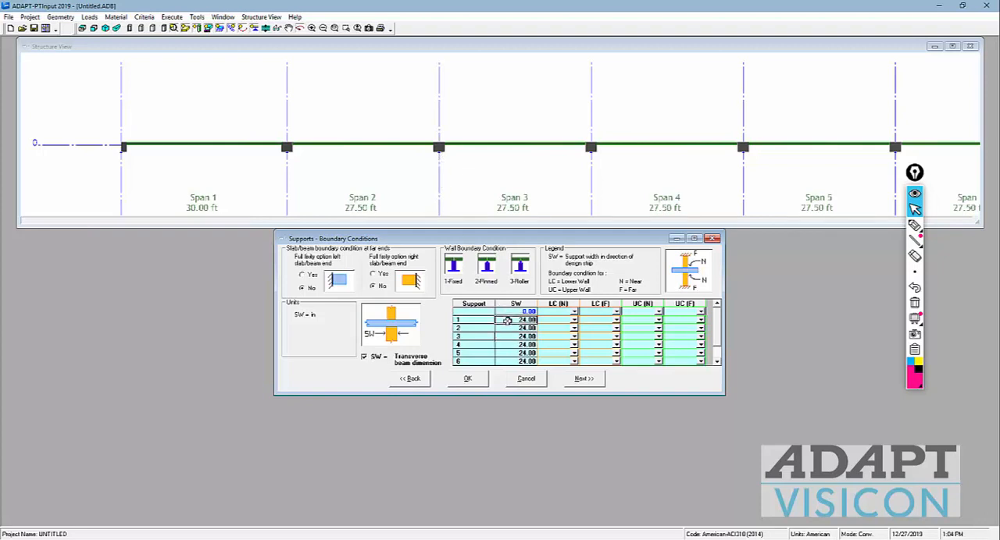
left_click(510, 331)
Step: Try manual support widths SW of 12 in for supports 1 to 3 instead of the transverse beam dimension
left_click(365, 357)
left_click(506, 319)
type("12")
left_click(513, 330)
type("12")
left_click(516, 337)
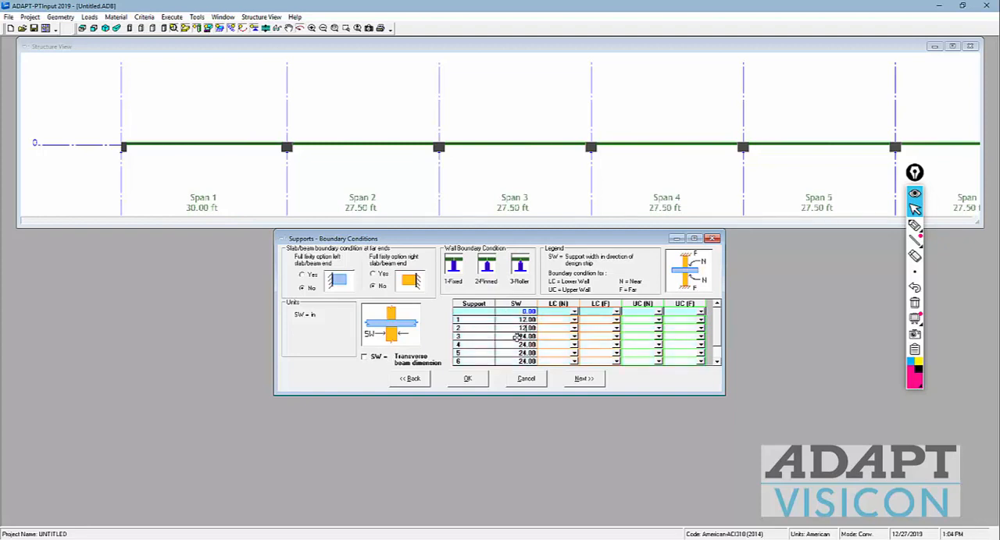
type("12")
Step: Link the support widths back to the transverse beam dimension and proceed to the loads
left_click(364, 357)
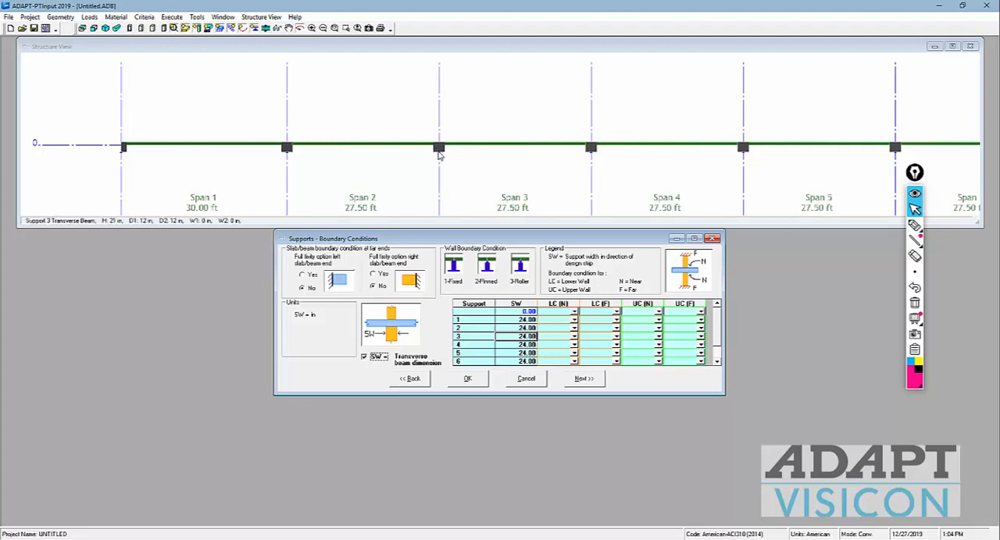
left_click(584, 378)
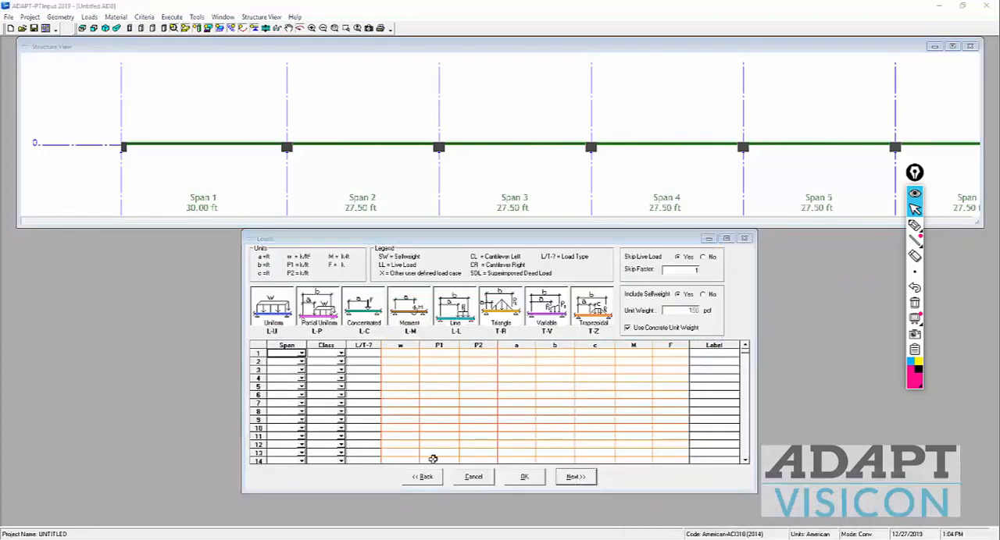
left_click_drag(923, 198, 953, 302)
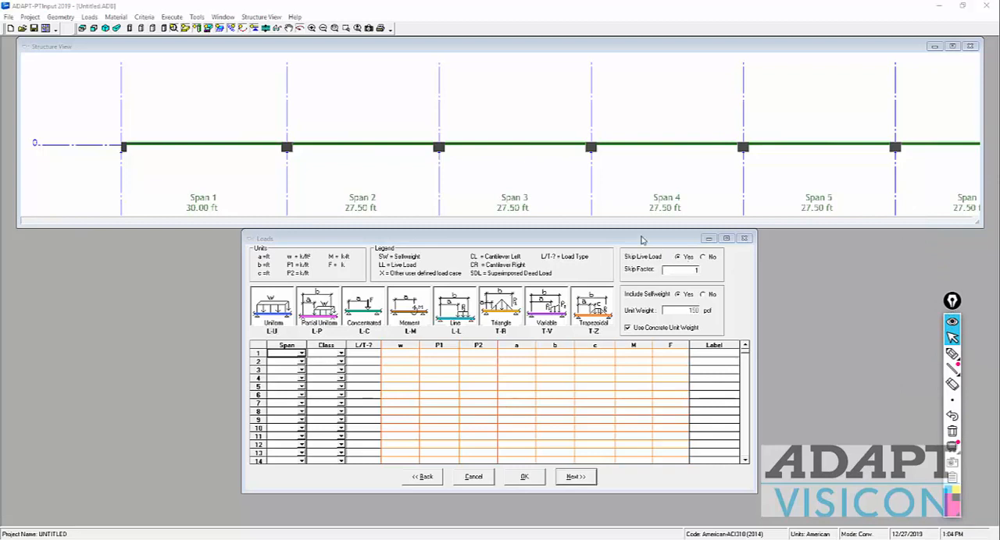
mouse_move(953, 367)
left_click(888, 367)
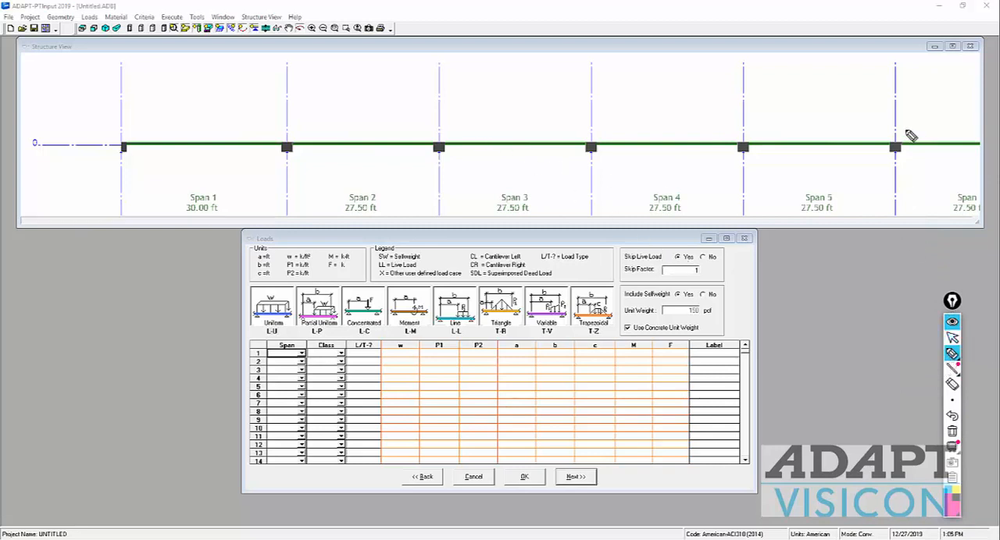
left_click_drag(935, 121, 944, 111)
left_click_drag(714, 102, 686, 100)
left_click_drag(411, 107, 390, 100)
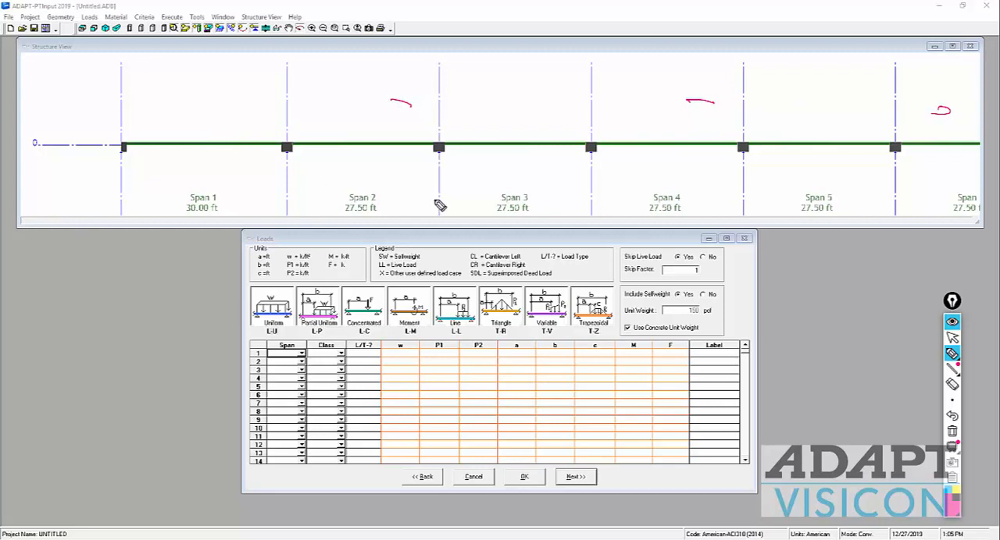
mouse_move(664, 276)
left_mouse_down()
mouse_move(716, 278)
mouse_move(653, 273)
mouse_move(673, 290)
mouse_move(691, 125)
mouse_move(833, 119)
left_mouse_up()
left_click_drag(670, 144, 489, 139)
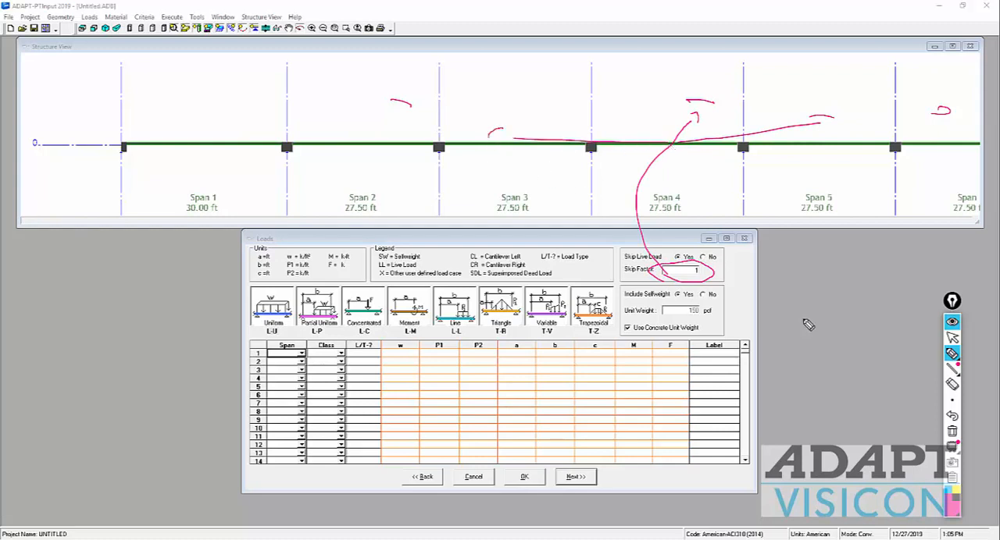
left_click(952, 338)
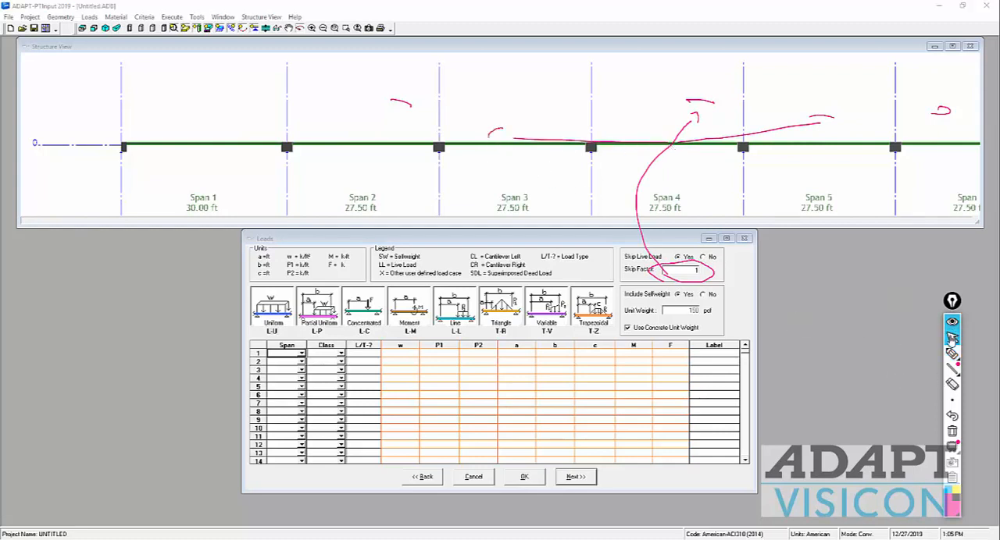
left_click(952, 435)
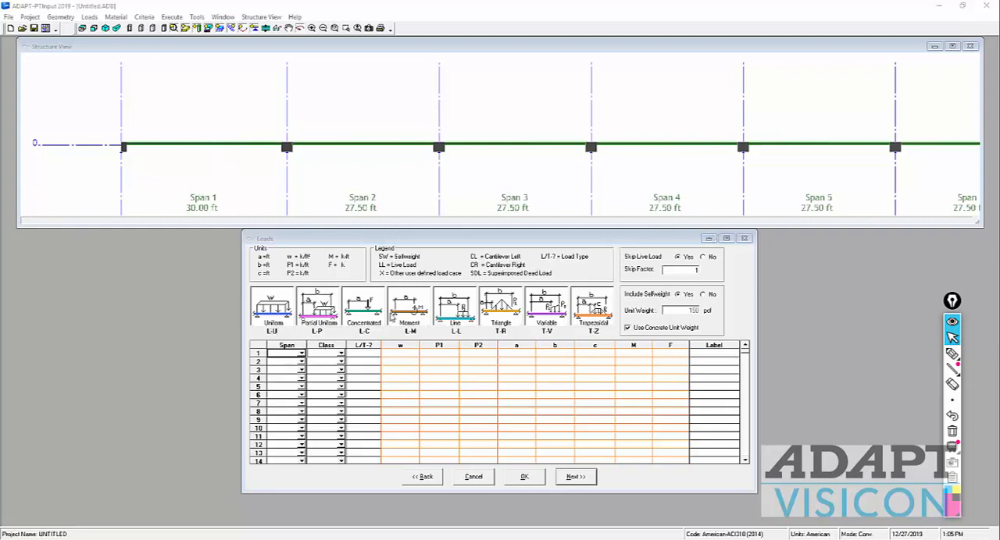
Step: Try entering separate load rows span by span for spans 1 and 2
left_click(277, 355)
type("1")
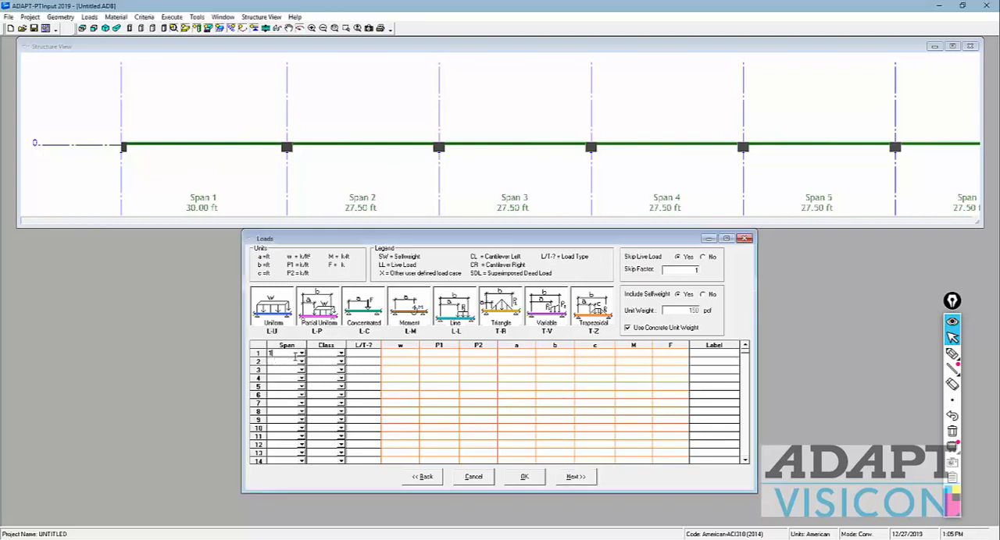
left_click(285, 361)
type("1")
left_click(283, 371)
type("2")
left_click(280, 379)
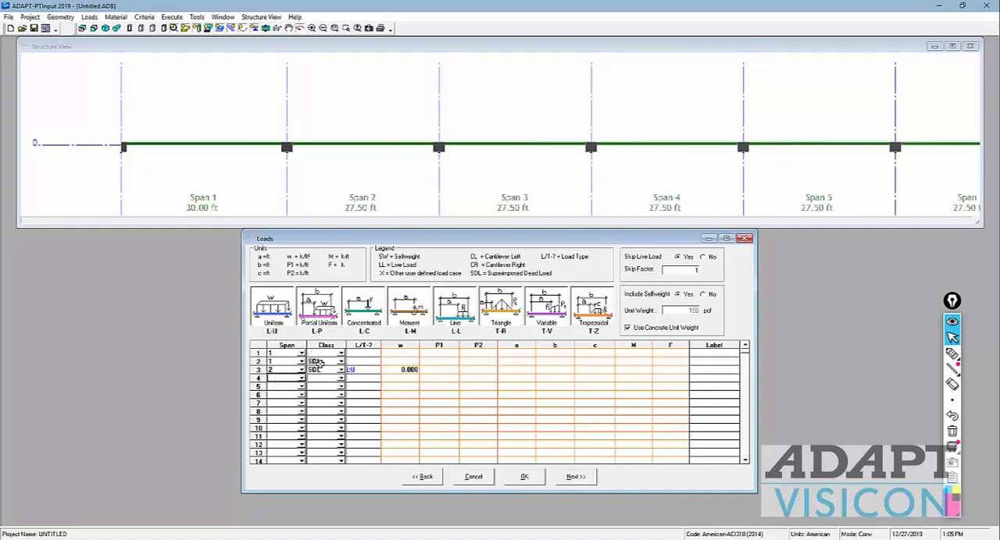
type("2")
left_click(275, 387)
type("1")
left_click(442, 404)
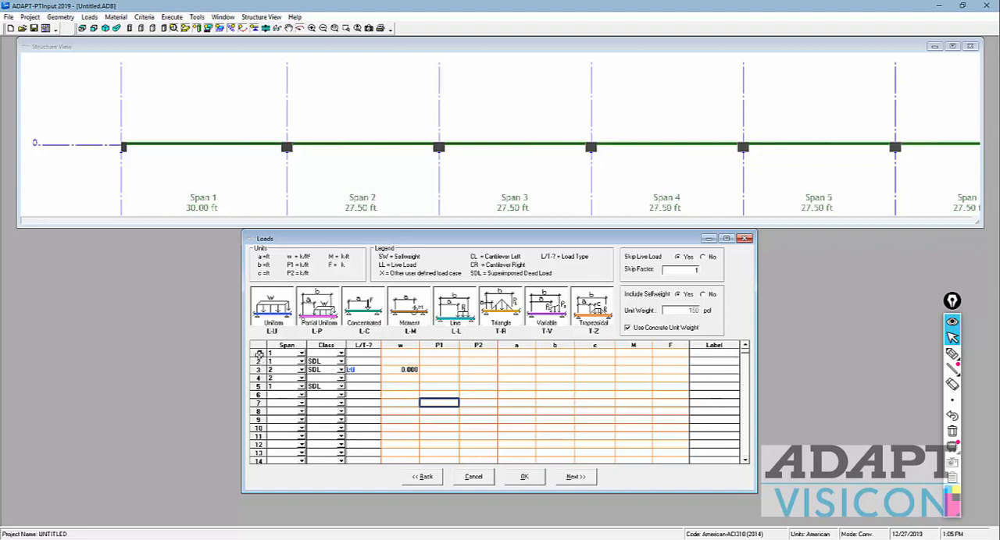
Step: Delete the five span-by-span load rows from the loads table
left_click_drag(260, 353, 263, 386)
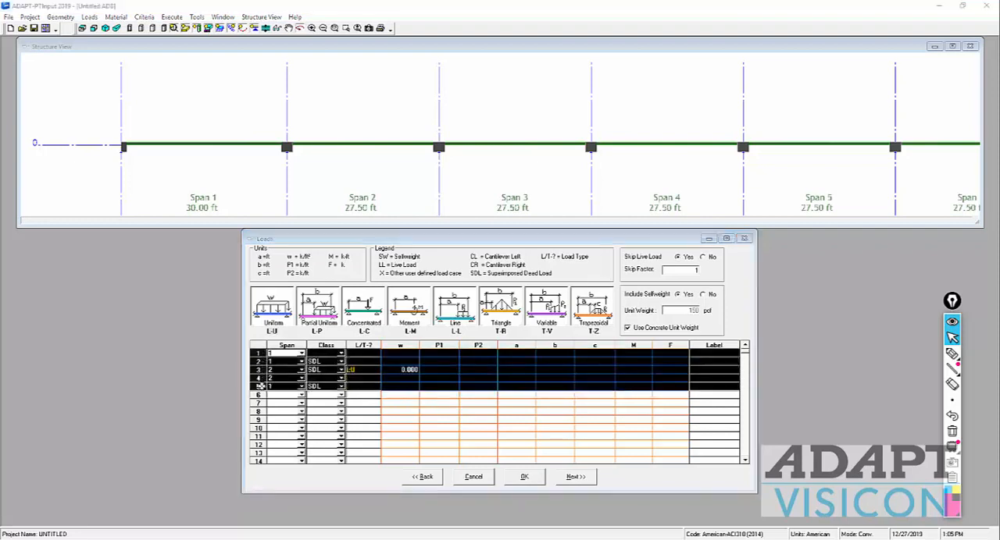
key("Delete")
key("Return")
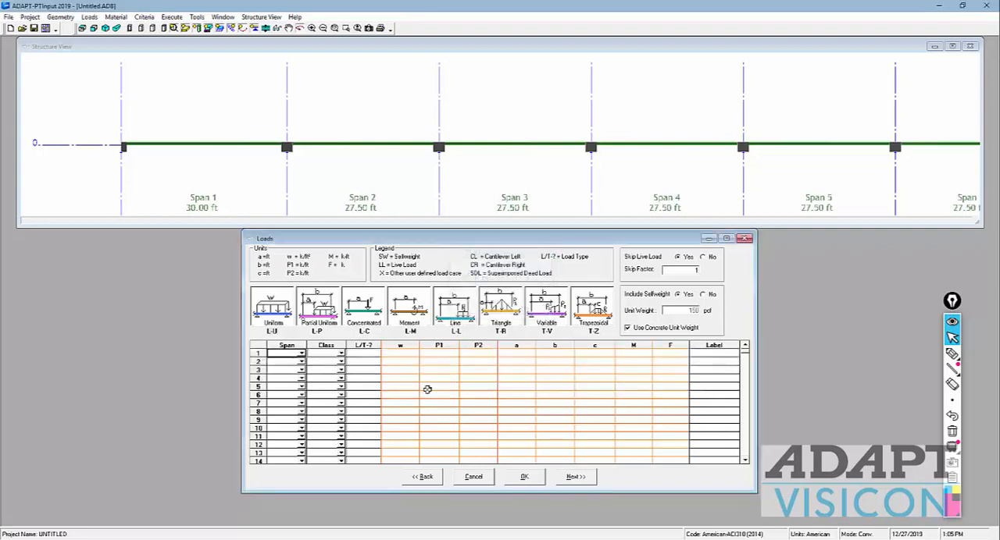
Step: Add two load rows applied to all spans, one of class SDL and one of class LL
left_click(284, 355)
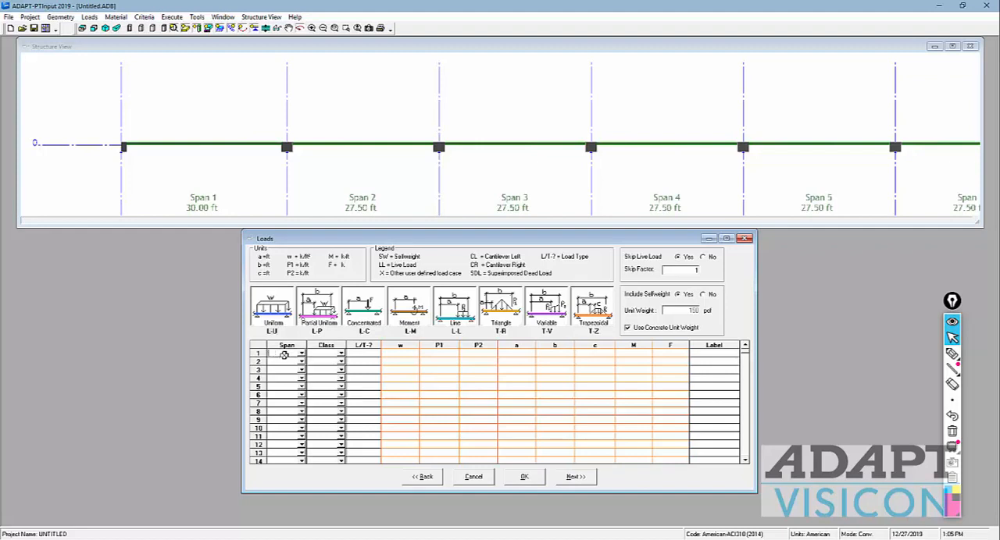
key("Return")
type("all")
key("Tab")
type("l")
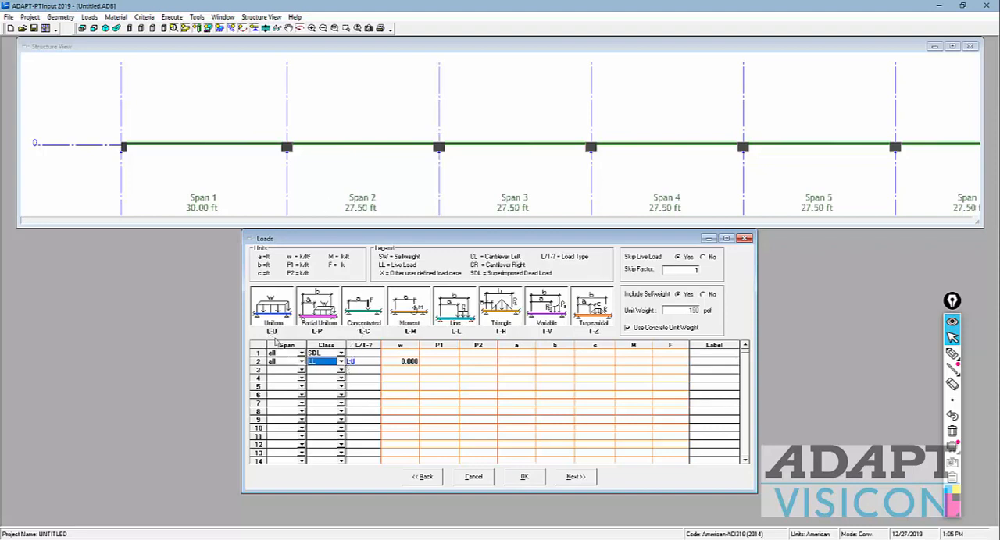
Step: Set the load type of the SDL row to uniform, L-U
left_click(354, 353)
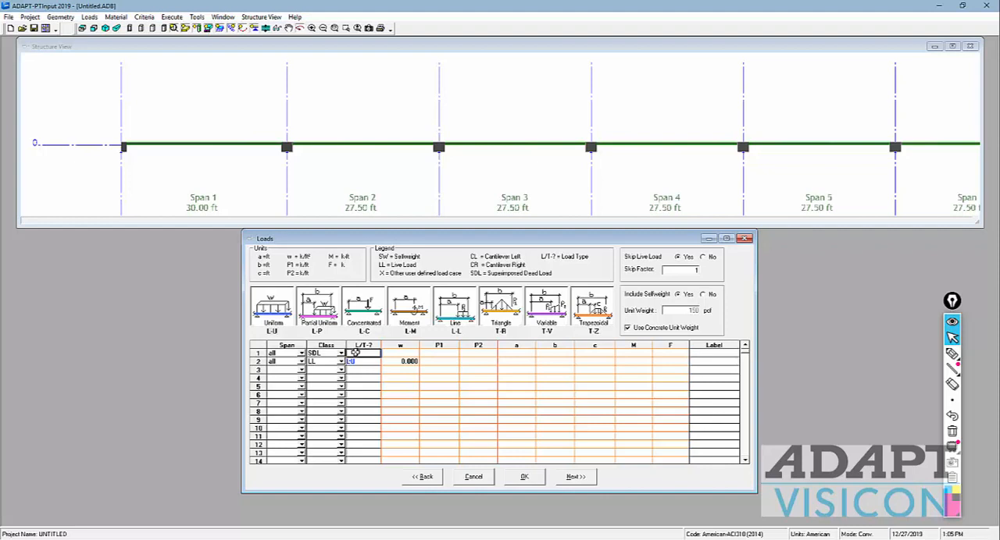
type("L-UC")
type("u")
Step: Set the uniform load w to 0.015 k/ft2 for SDL and 0.050 k/ft2 for LL, and proceed to the next form
left_click(403, 355)
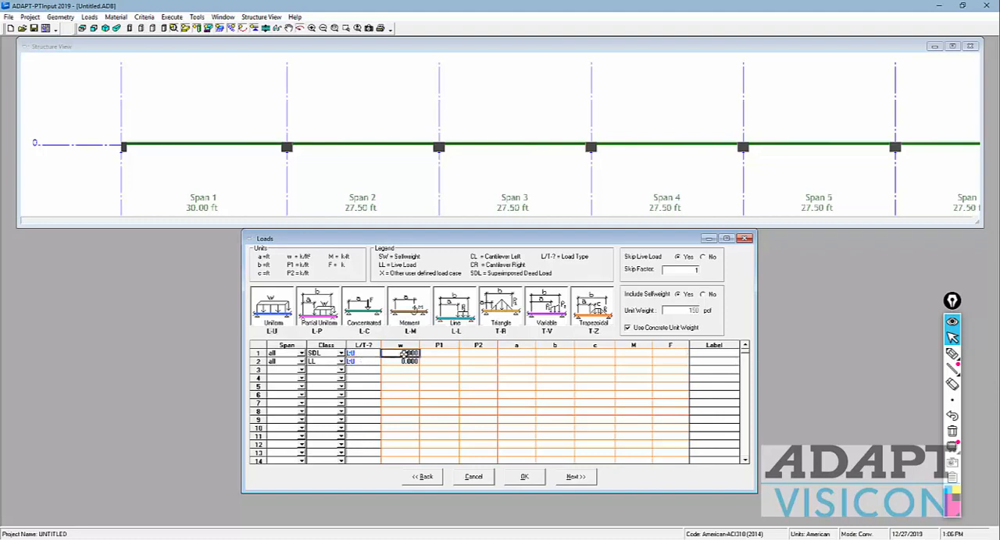
type("0.010")
key("Return")
type(".")
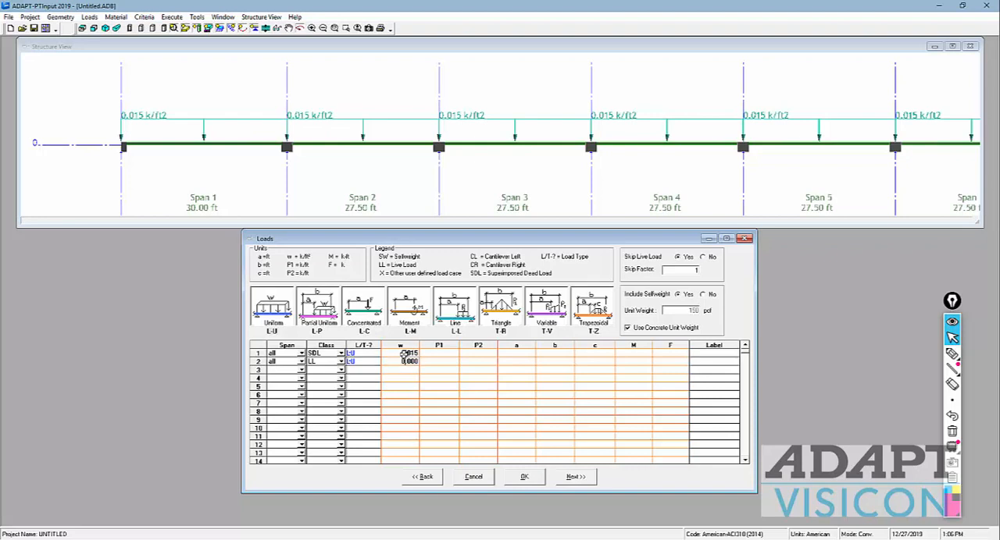
type("050")
key("Return")
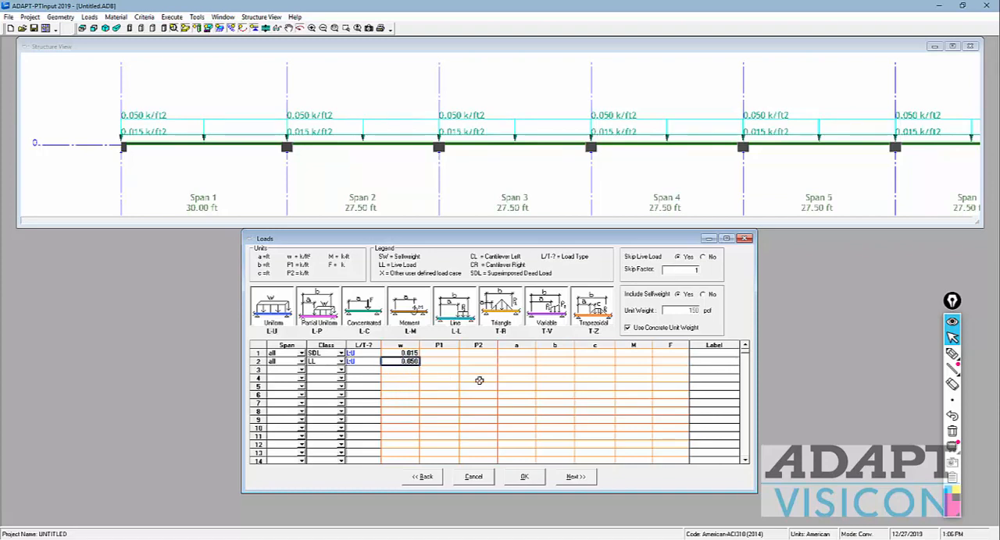
left_click(568, 429)
left_click(571, 477)
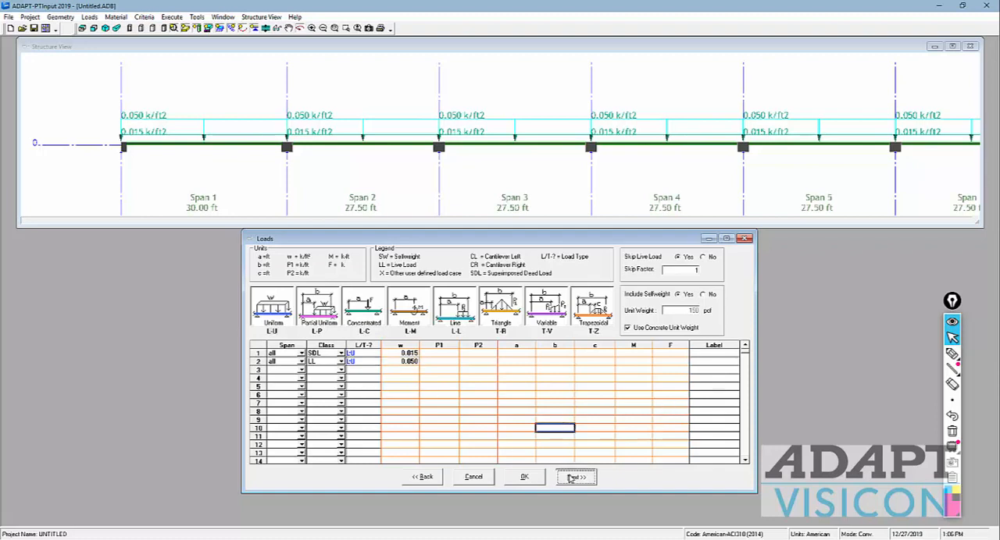
Step: Return to the loads form and examine the expanded span-by-span load rows and the available load classes
left_click(432, 384)
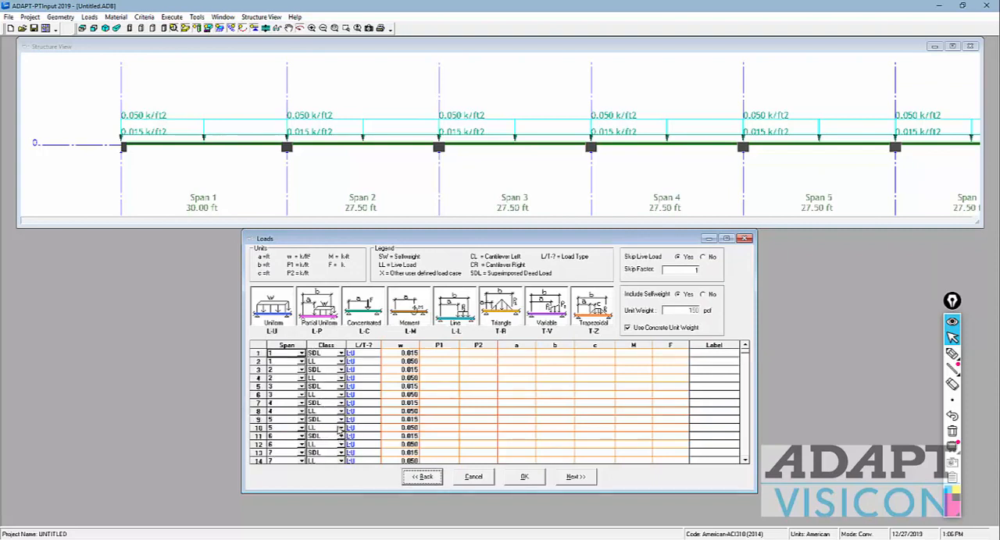
scroll(312, 434, "down", 2)
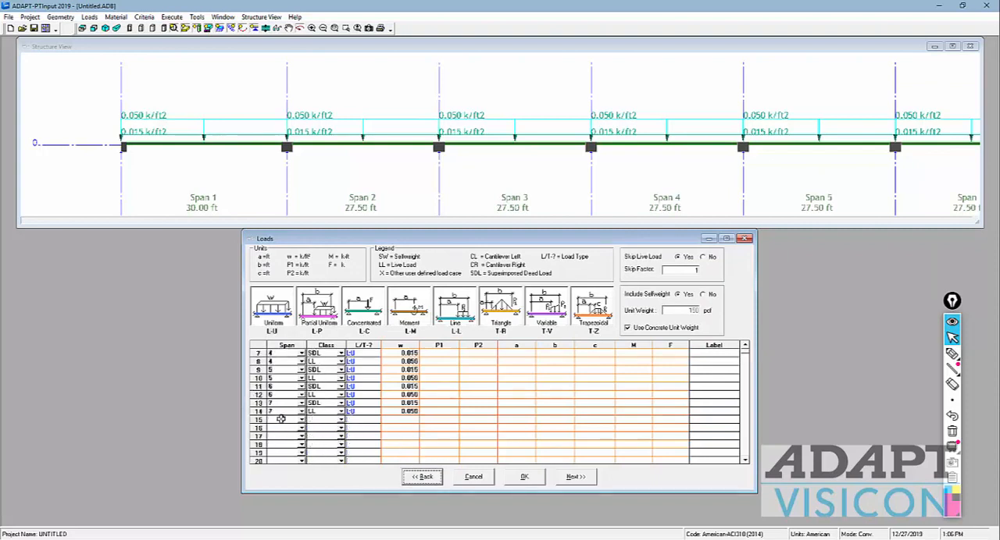
left_click(280, 419)
type("all")
left_click(504, 395)
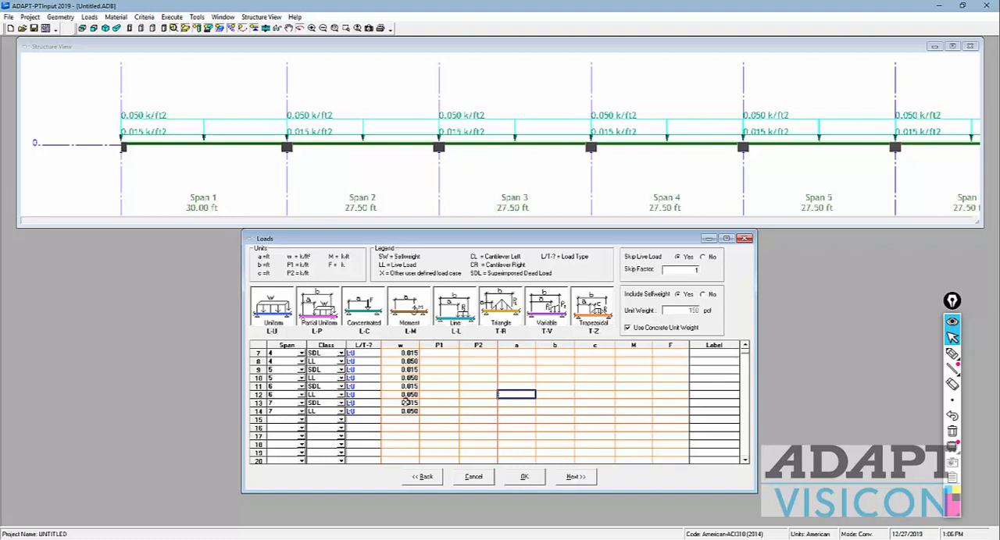
left_click(341, 356)
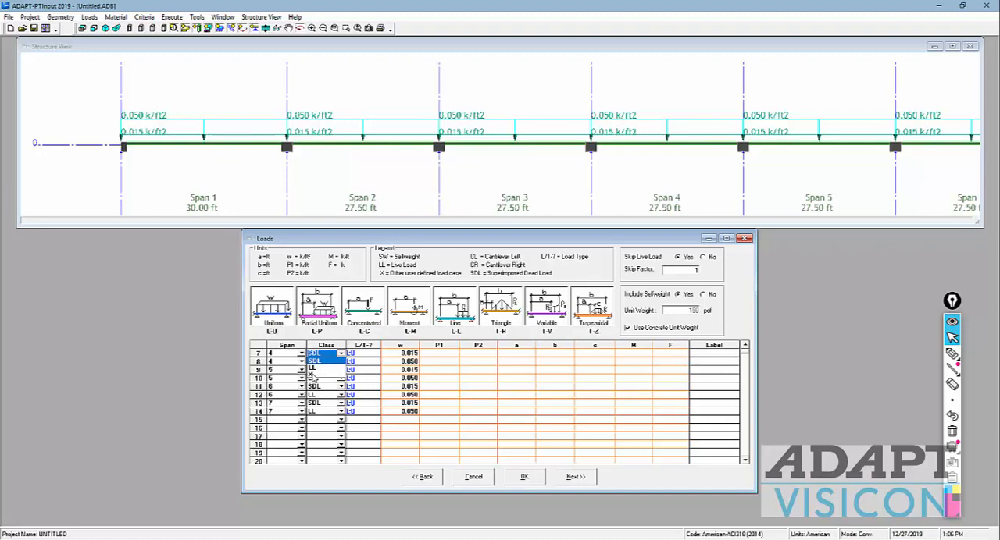
left_click(522, 435)
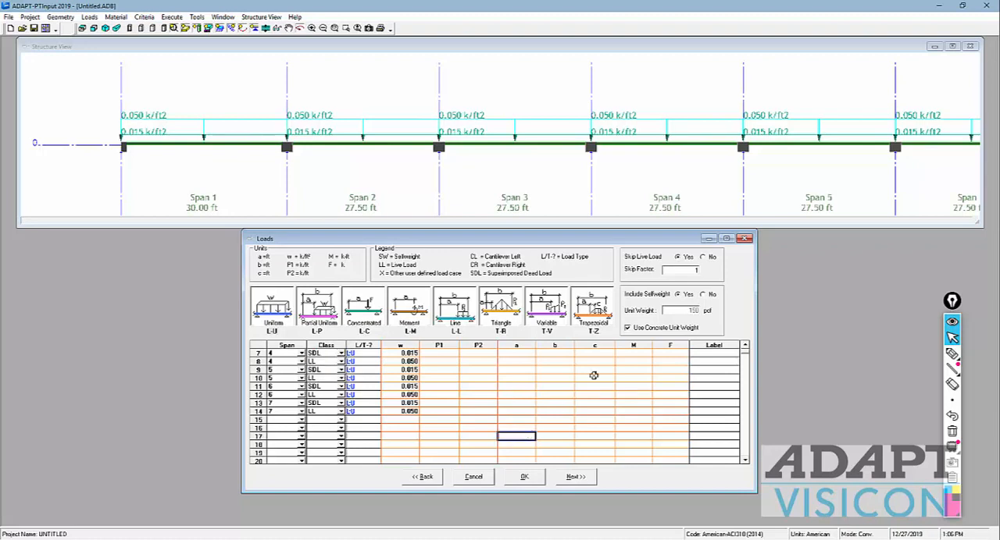
Step: Exclude selfweight to check the available load classes, include it again accepting the deletion of SW loads, and proceed to the concrete form
left_click(702, 294)
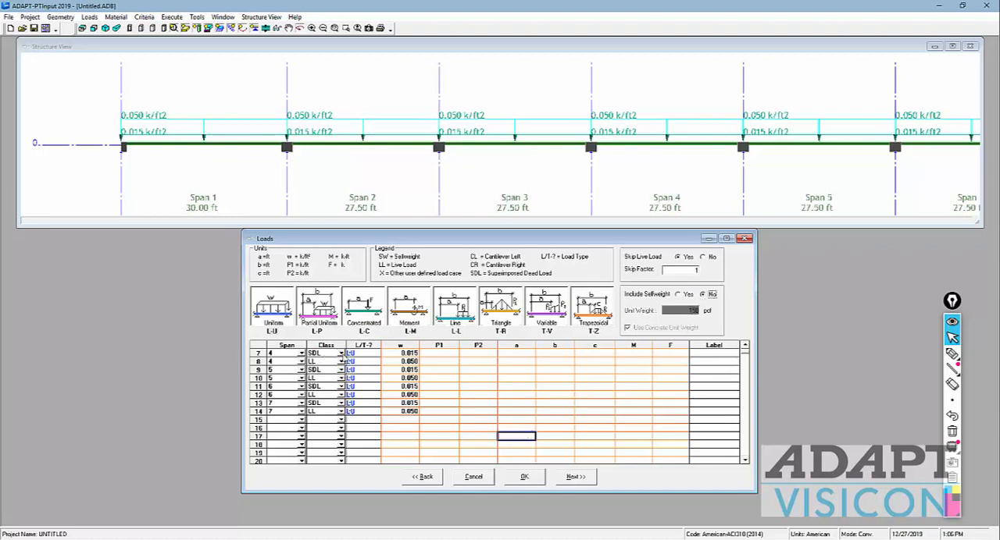
left_click(341, 354)
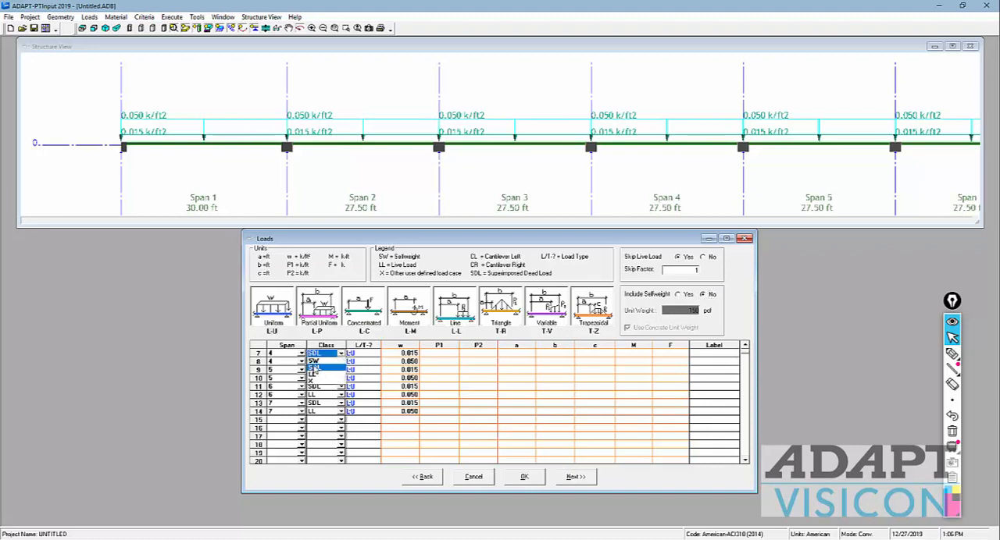
left_click(625, 392)
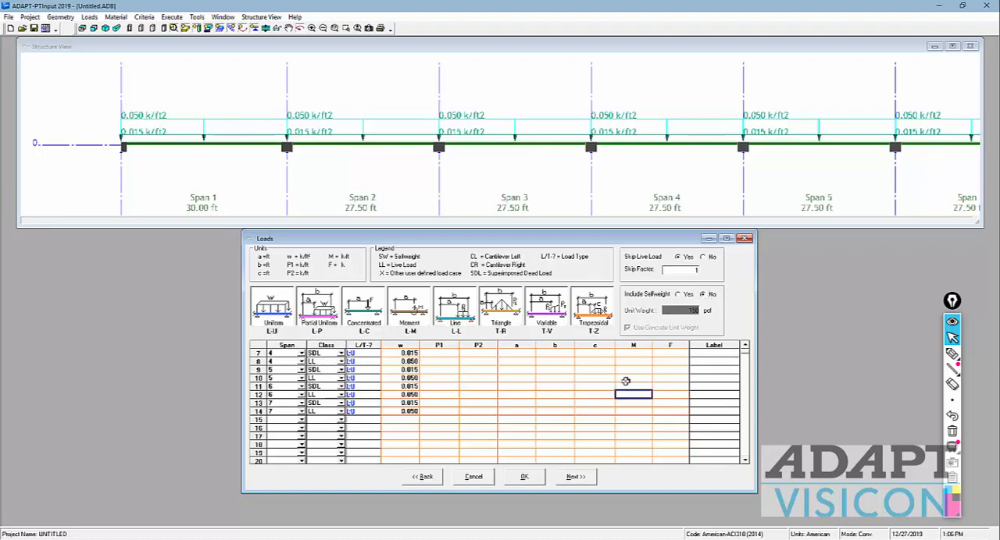
left_click(679, 295)
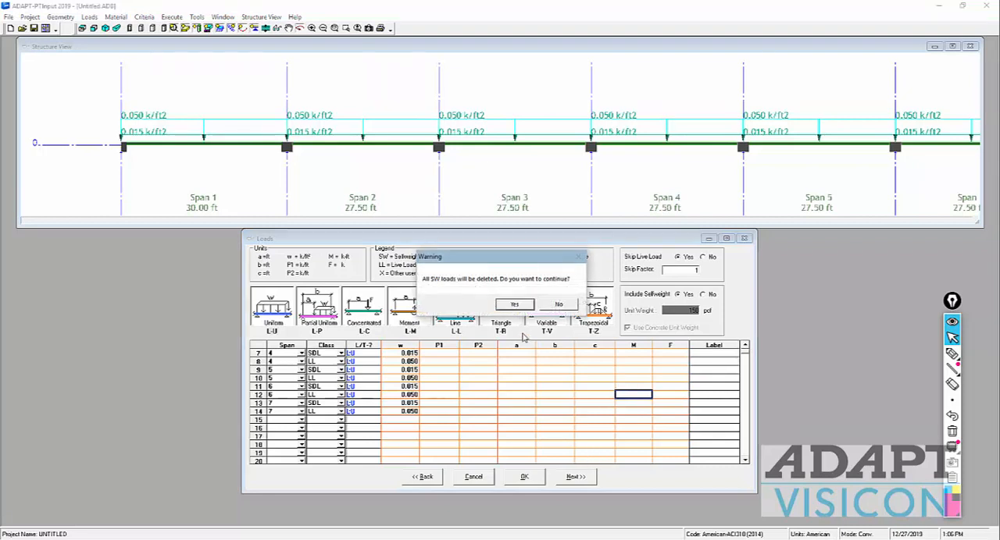
left_click(512, 309)
left_click(572, 480)
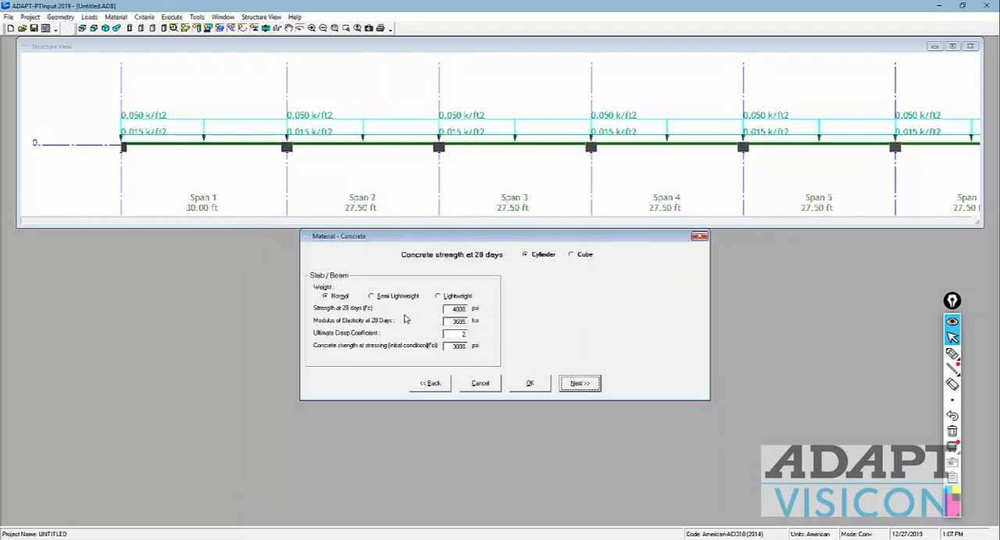
Step: Set the concrete strength to 5000 psi at 28 days and 3500 psi at stressing, and proceed to the reinforcement form
double_click(455, 309)
type("500")
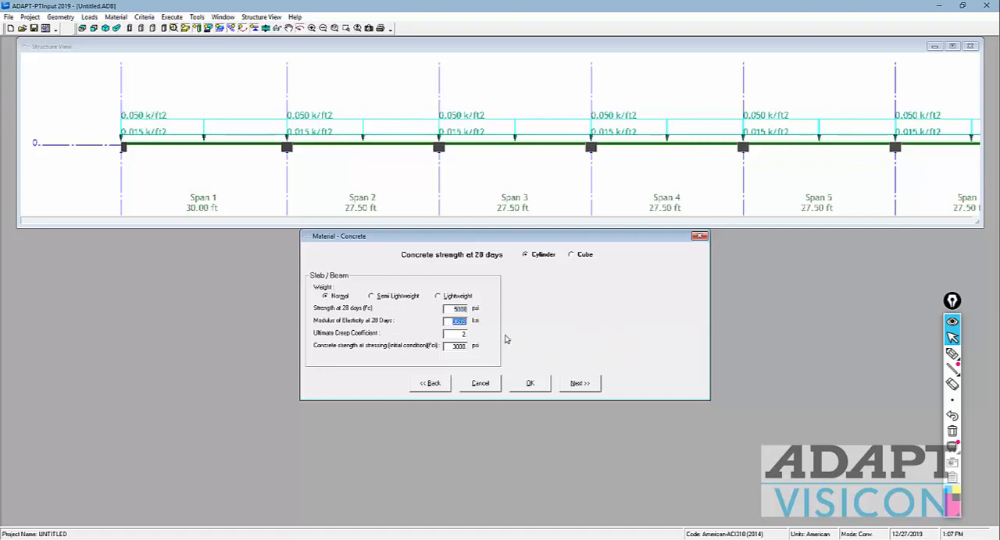
double_click(455, 309)
key("Tab")
double_click(460, 334)
double_click(450, 347)
type("3500")
key("Tab")
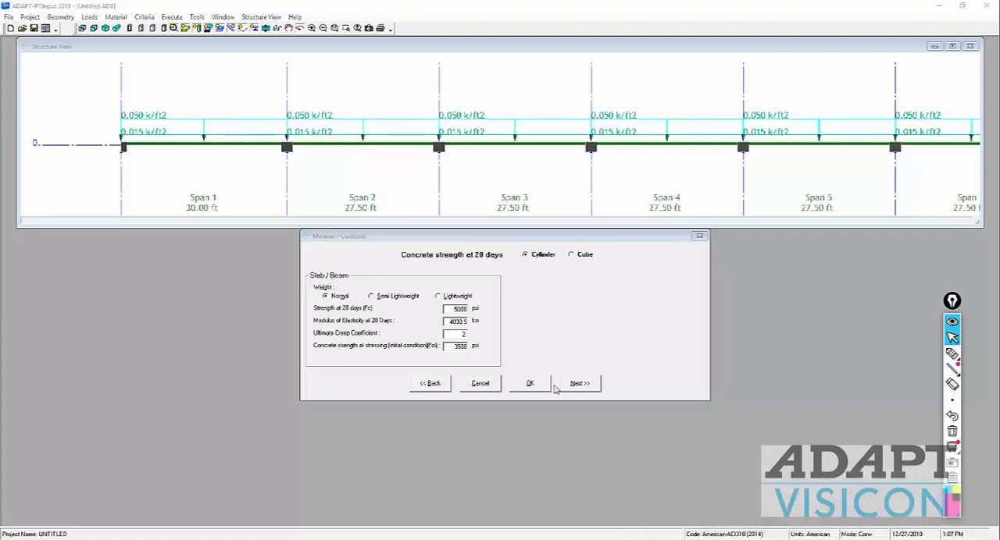
left_click(578, 383)
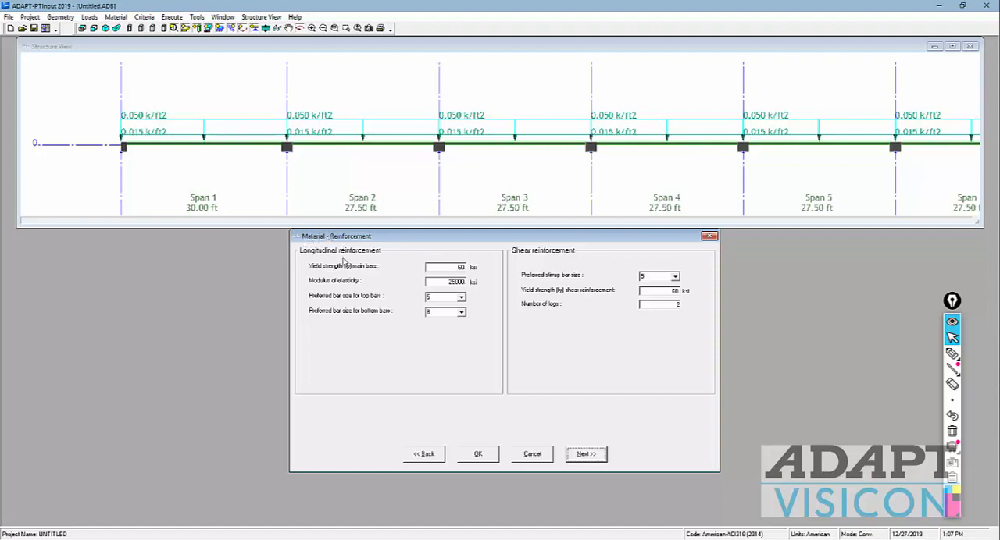
Step: Set the preferred bottom bar size to 6, choose a smaller preferred stirrup bar size, and proceed to the post-tensioning form
left_click(461, 297)
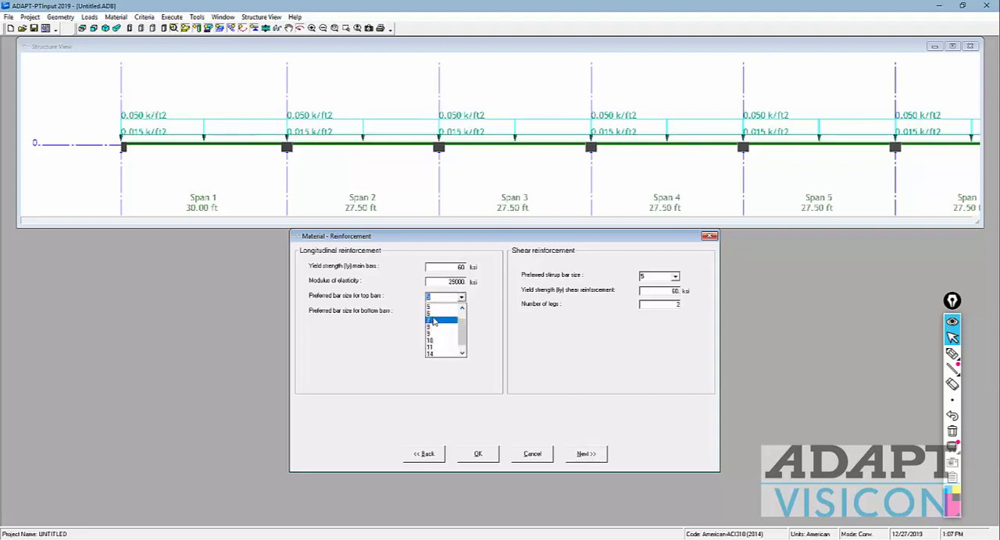
left_click(453, 298)
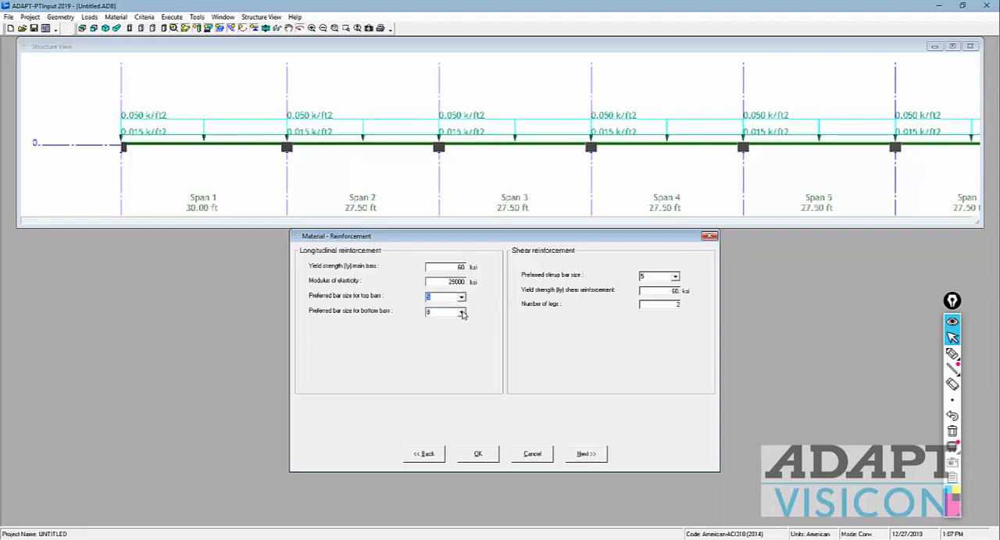
left_click(461, 298)
left_click(442, 328)
left_click(675, 276)
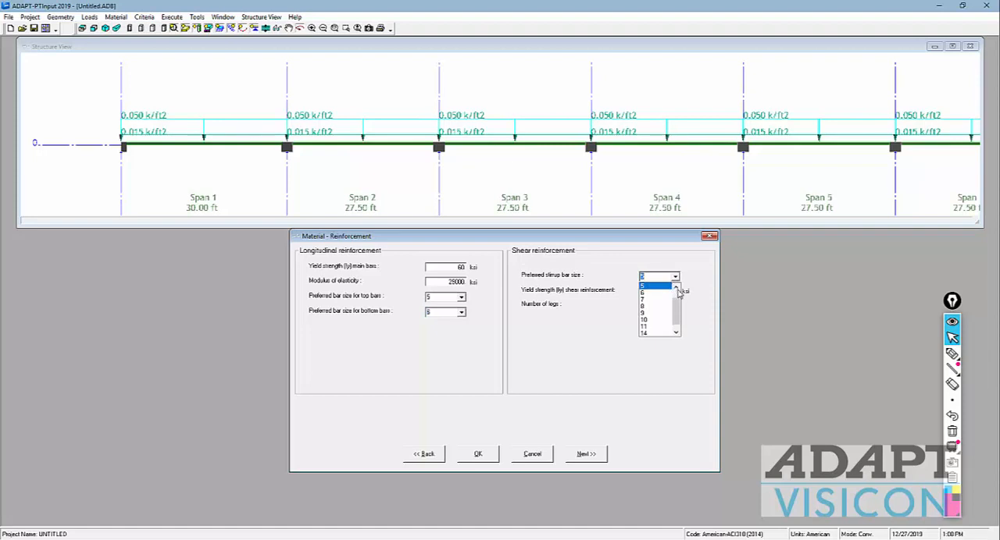
left_click(676, 287)
left_click(677, 287)
left_click(648, 293)
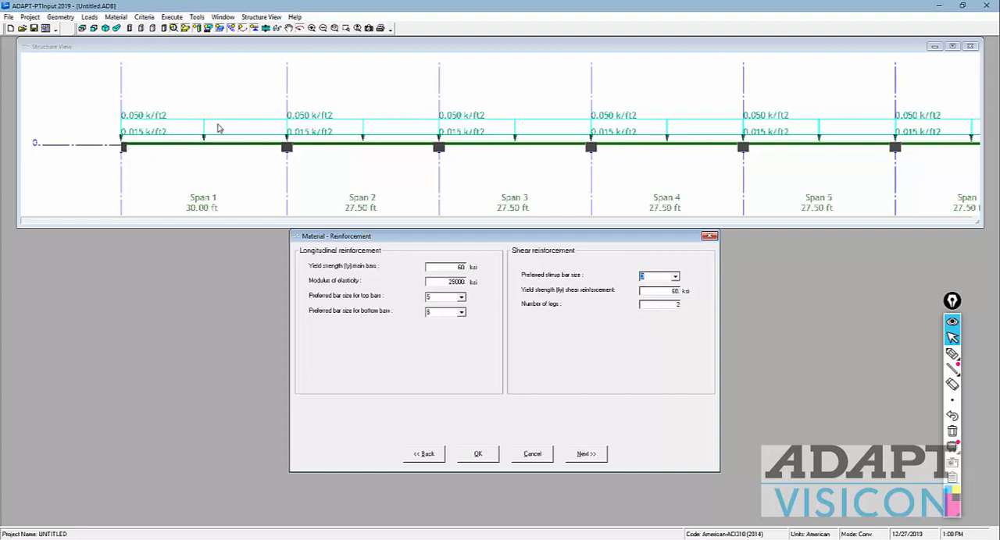
left_click(585, 455)
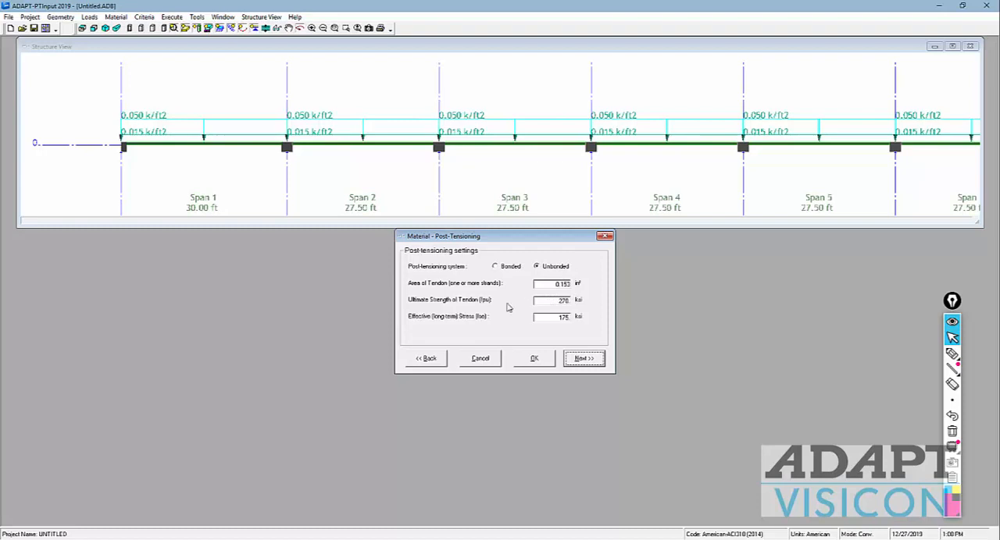
Step: Mark the tendon area, ultimate strength and effective stress with the annotation pen, and clear the markings
left_click_drag(556, 299, 590, 311)
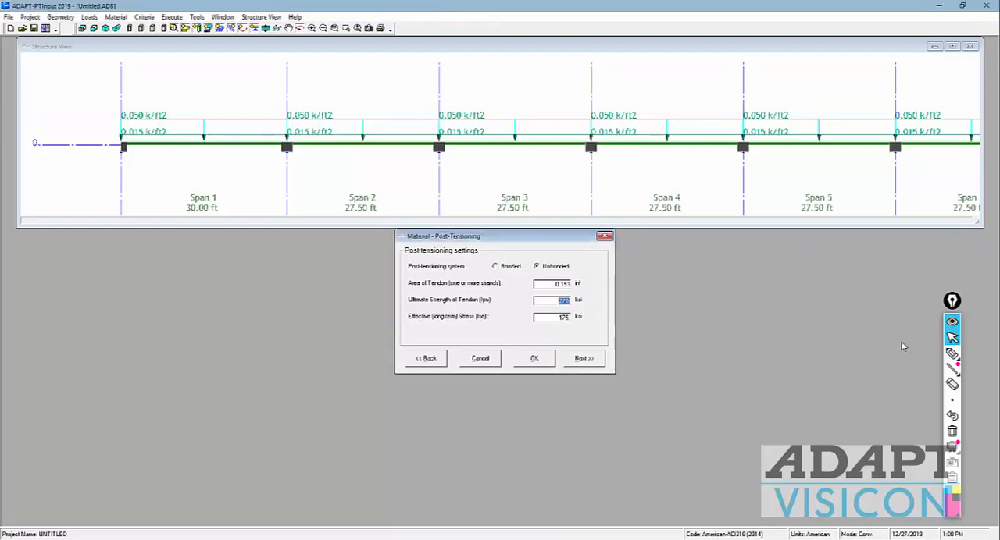
left_click(952, 353)
mouse_move(547, 332)
left_mouse_down()
mouse_move(580, 331)
mouse_move(568, 313)
mouse_move(547, 325)
mouse_move(562, 288)
mouse_move(598, 301)
mouse_move(685, 297)
mouse_move(677, 292)
mouse_move(681, 306)
mouse_move(683, 292)
mouse_move(698, 304)
mouse_move(712, 294)
left_mouse_up()
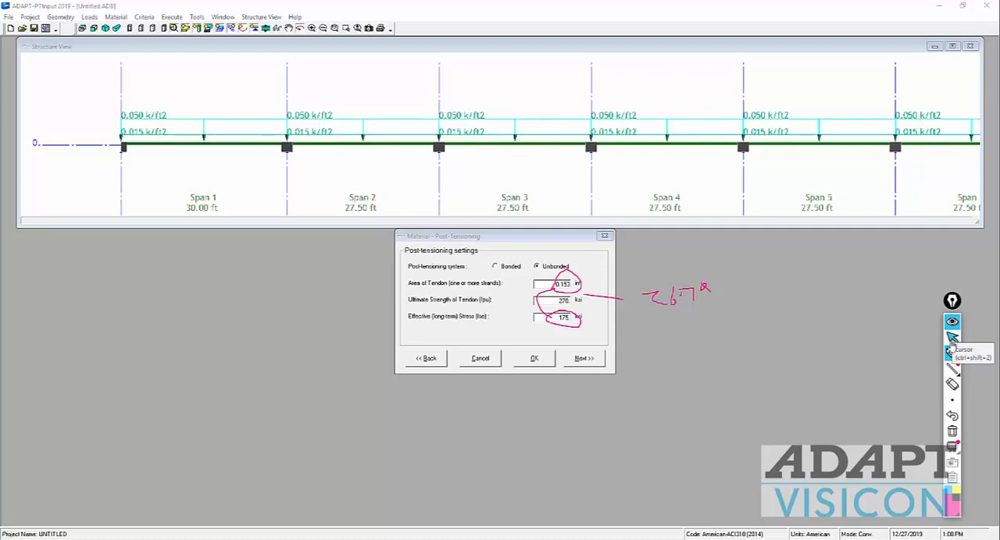
left_click(952, 432)
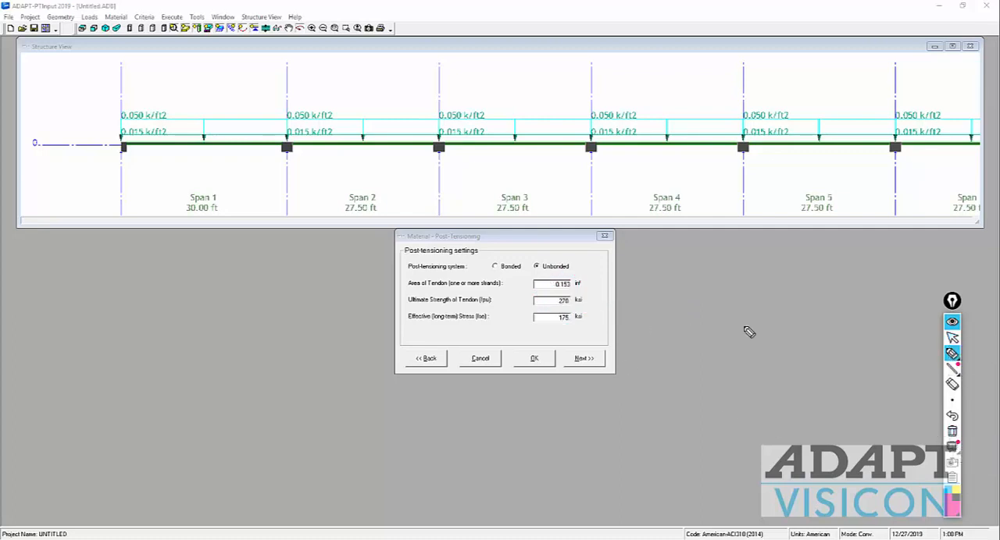
left_click(952, 338)
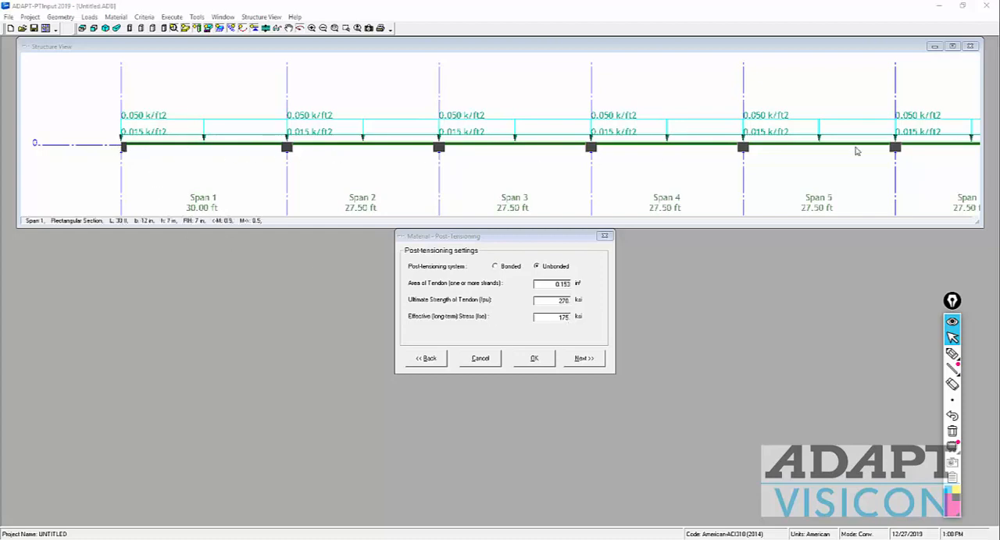
Step: Enable base reinforcement in the form after post-tensioning, enlarge its table, and switch the structure view to outlines that reveal the tendon
left_click(583, 358)
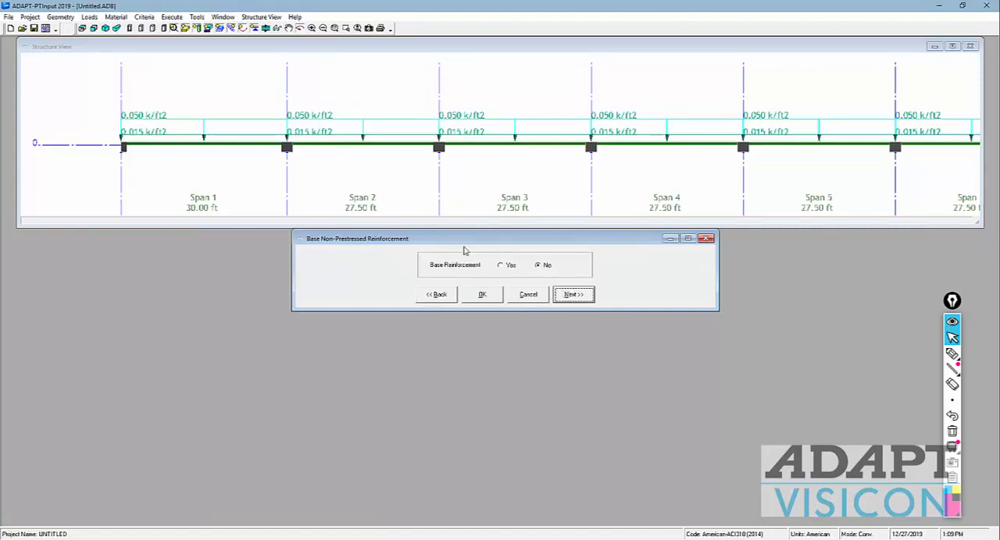
left_click(502, 266)
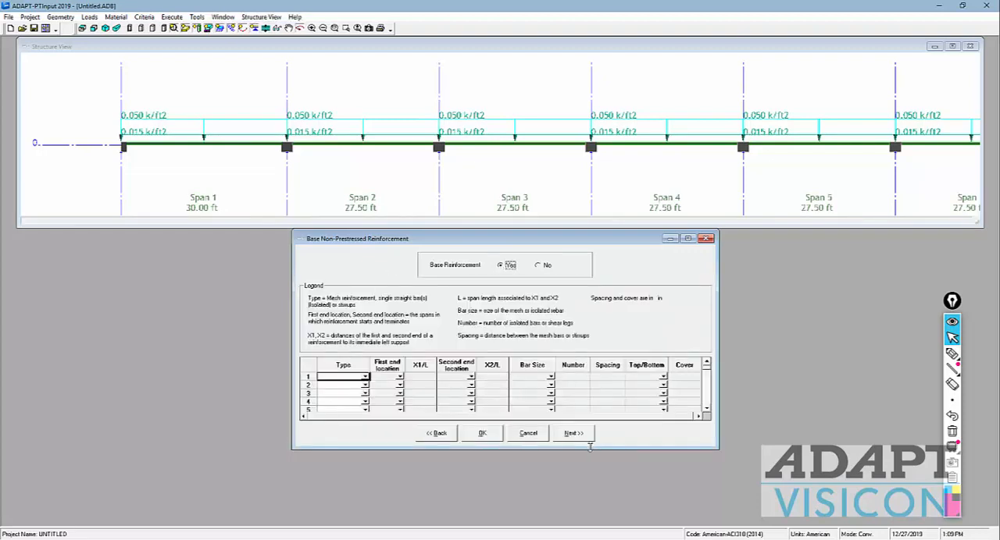
left_click_drag(590, 463, 602, 528)
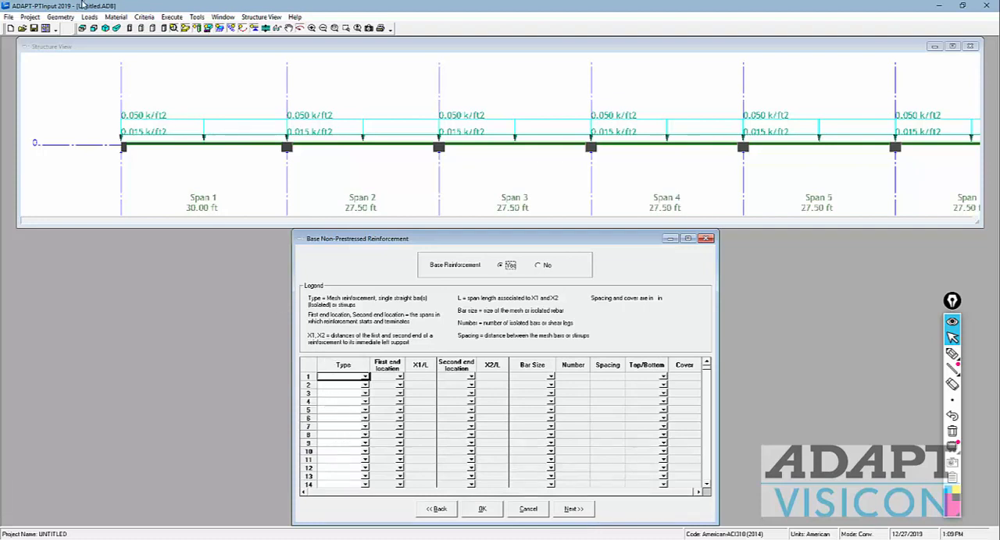
left_click(131, 31)
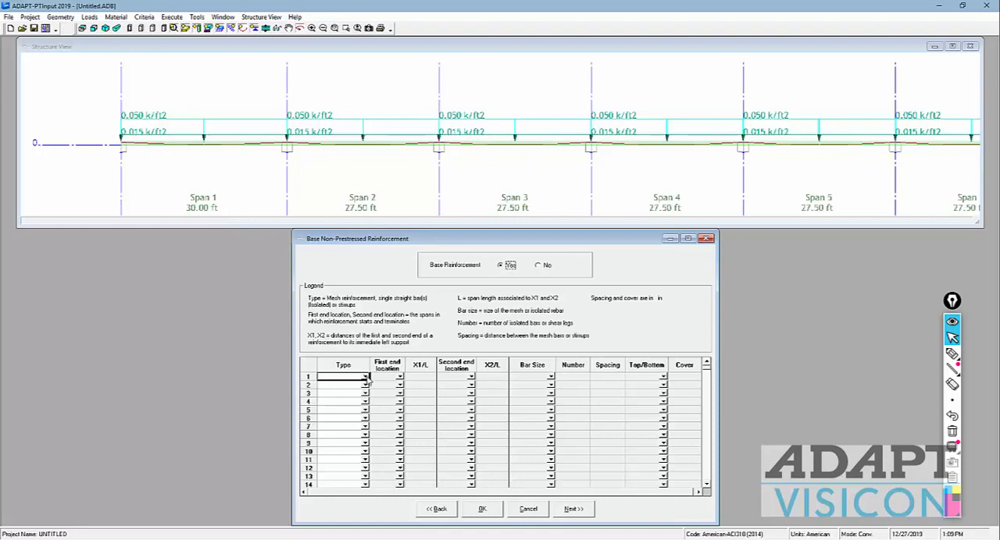
Step: Add two base reinforcement rows of type Isolated, with first end locations in span 1 and span 7
left_click(364, 377)
left_click(332, 390)
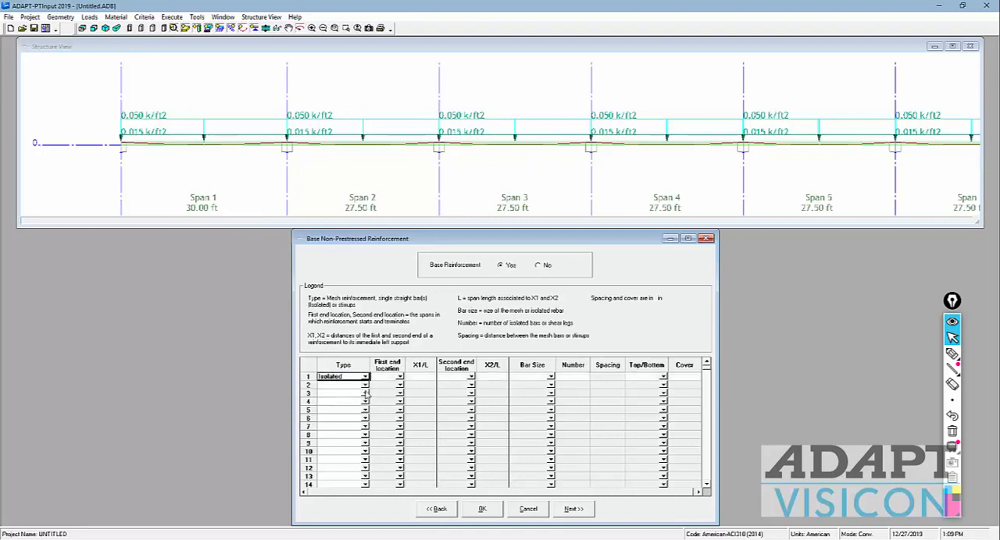
left_click(364, 386)
left_click(332, 398)
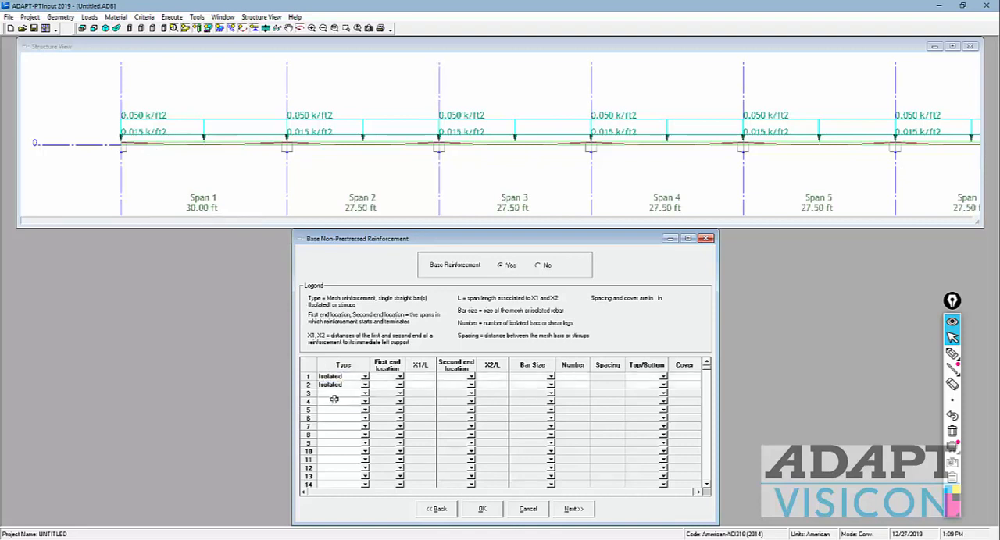
left_click(399, 378)
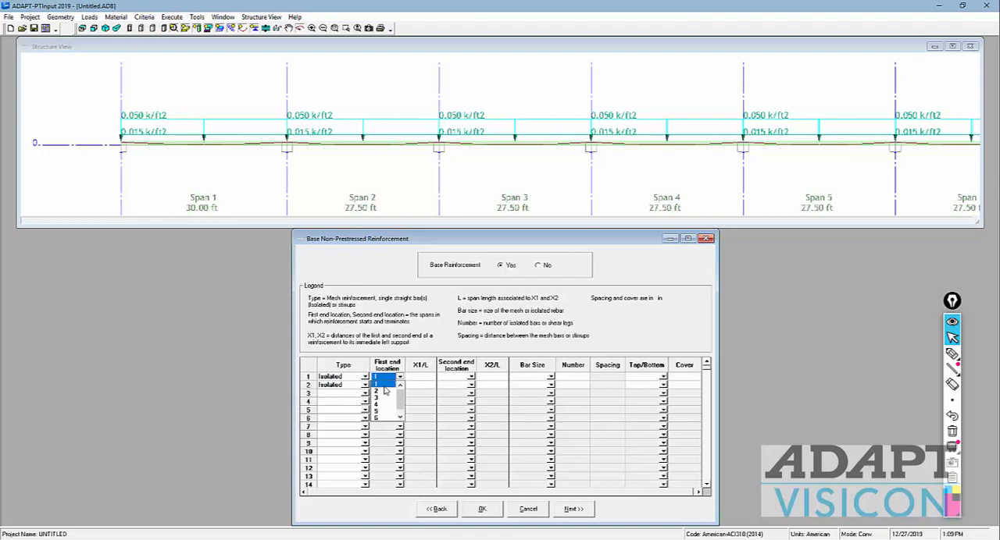
left_click(381, 384)
left_click(399, 386)
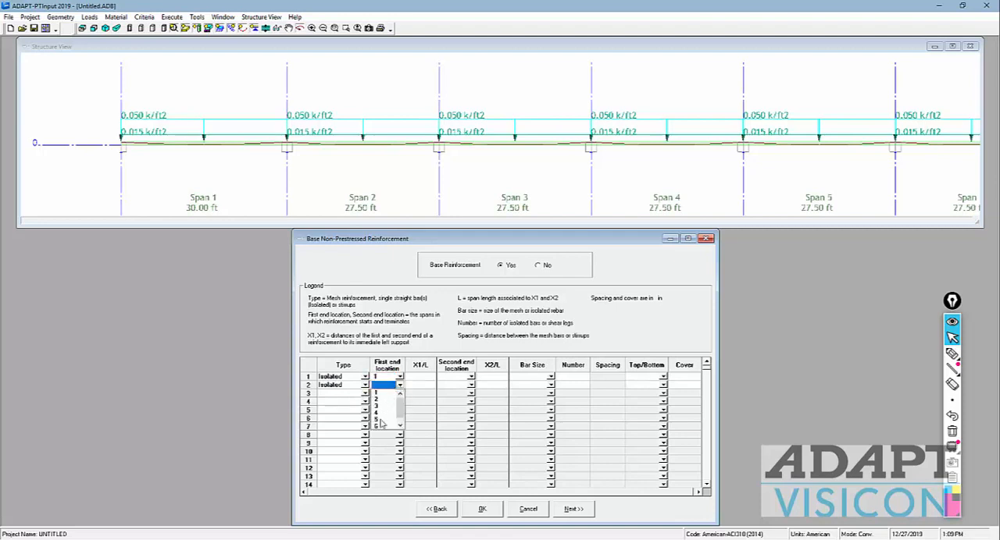
left_click(378, 427)
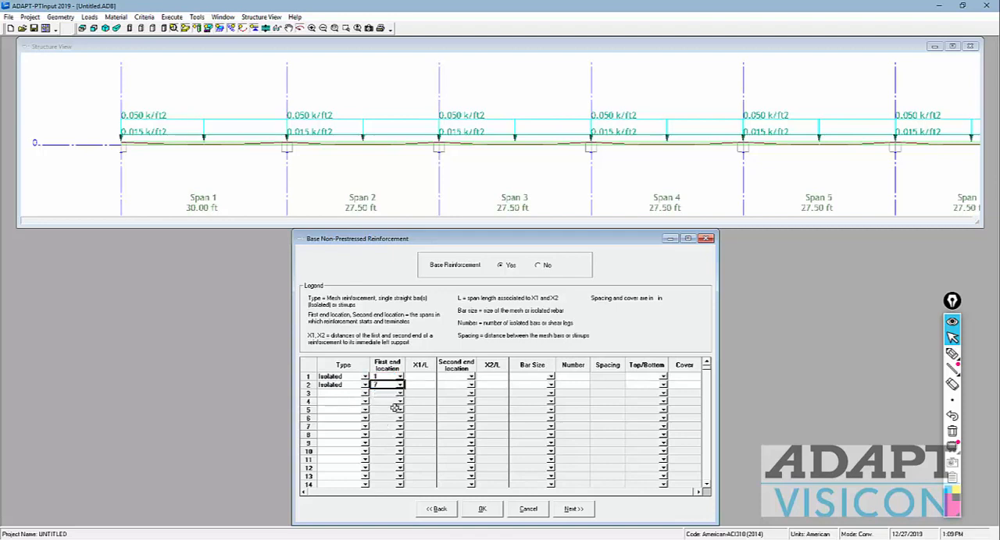
Step: Set X1/L to 0.10 for both isolated rows and their second end locations to span 1 and span 7
left_click(421, 377)
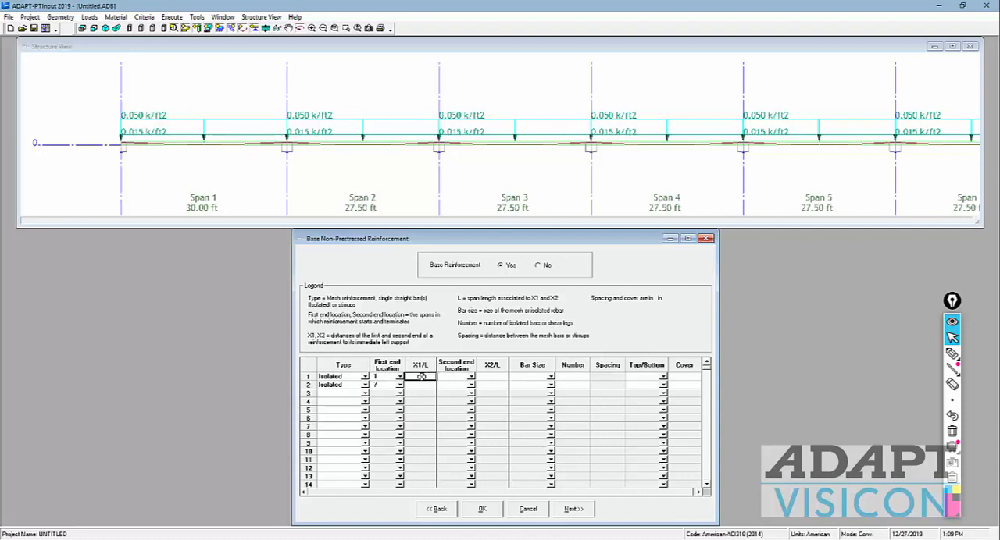
type("10")
left_click(421, 386)
type(".")
left_click(469, 378)
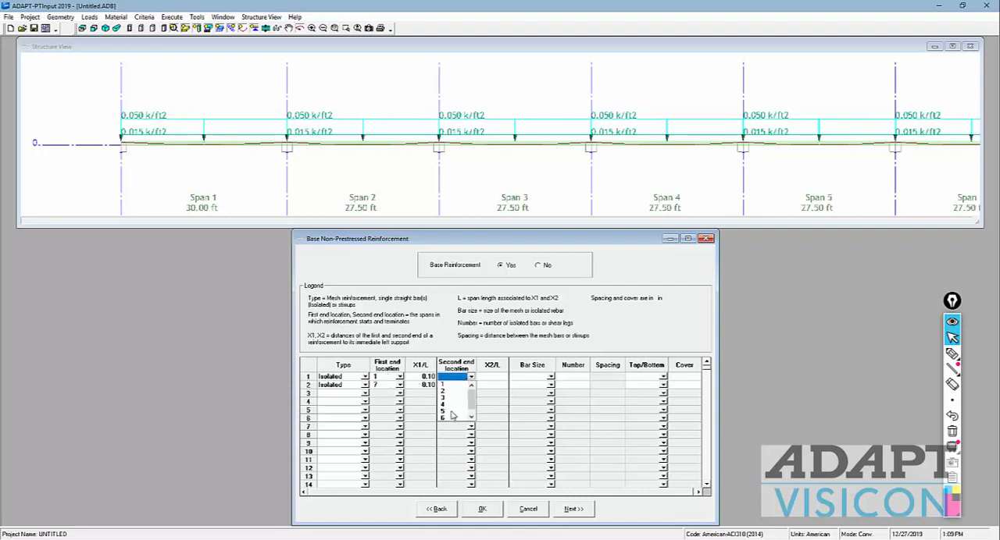
left_click(444, 387)
left_click(449, 385)
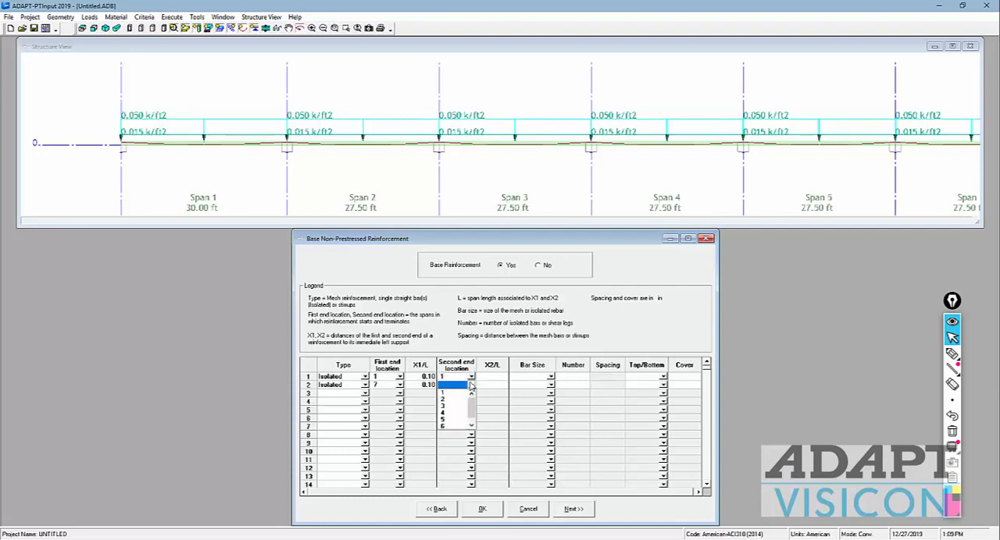
left_click(444, 426)
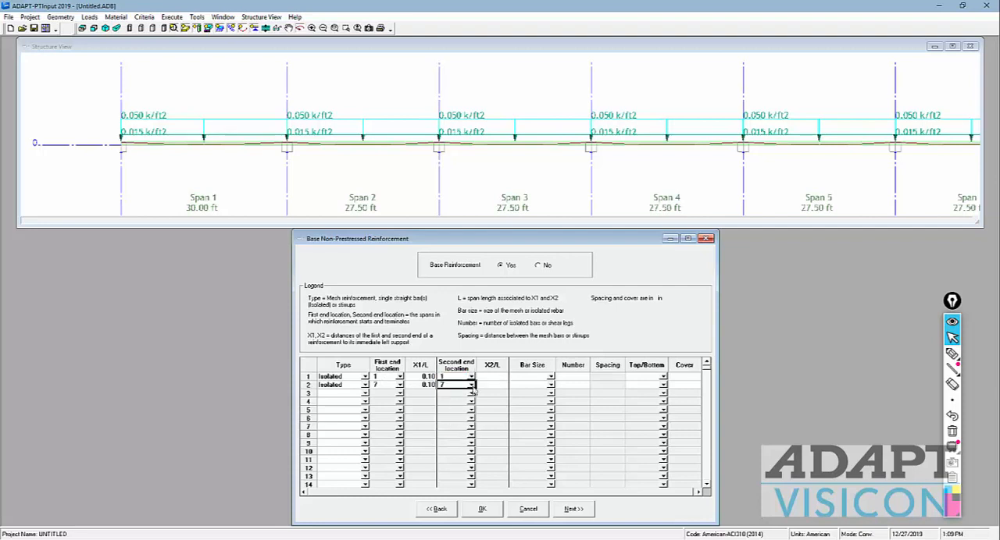
Step: Set X2/L to 0.90 and the bar size to 5 for both isolated reinforcement rows
left_click(486, 377)
type("0.90")
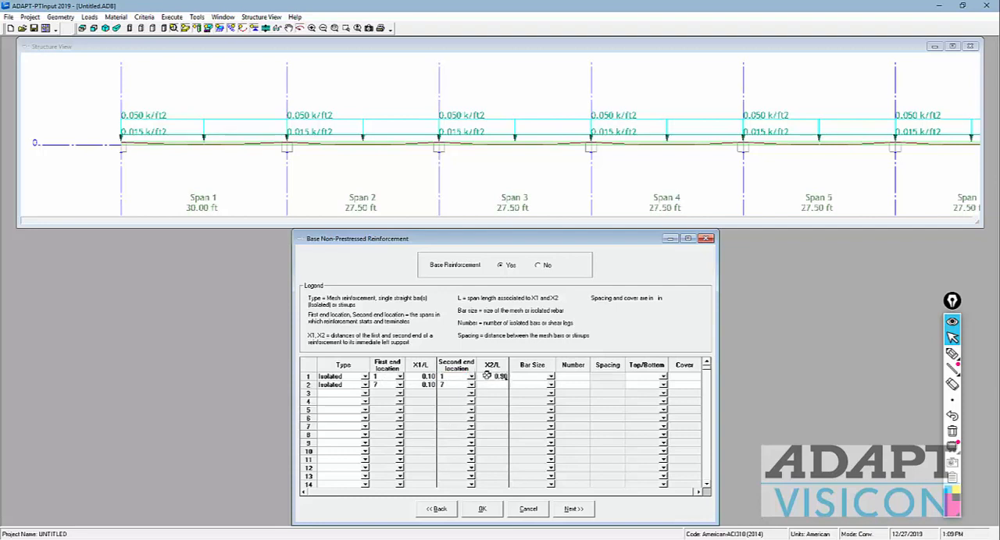
left_click(486, 385)
type("0.90")
left_click(551, 378)
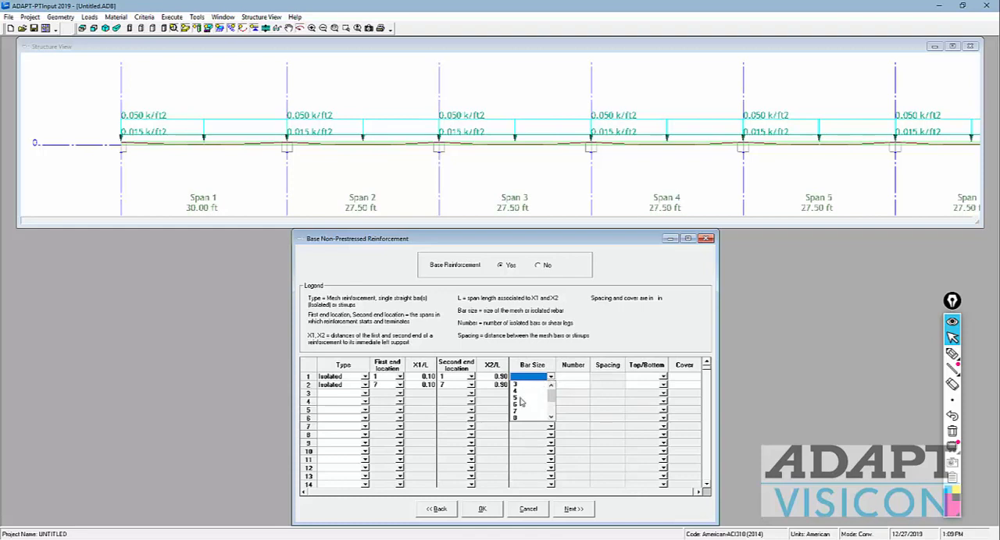
left_click(517, 398)
left_click(551, 386)
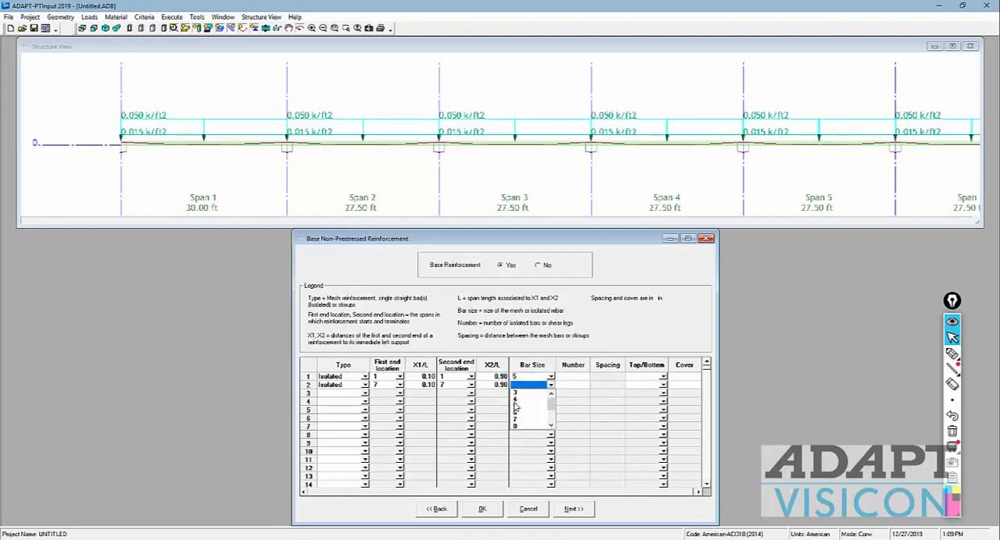
left_click(517, 407)
Step: Set the number of bars to 2 for the isolated rows in span 1 and span 7
left_click(571, 377)
type("4")
left_click(572, 385)
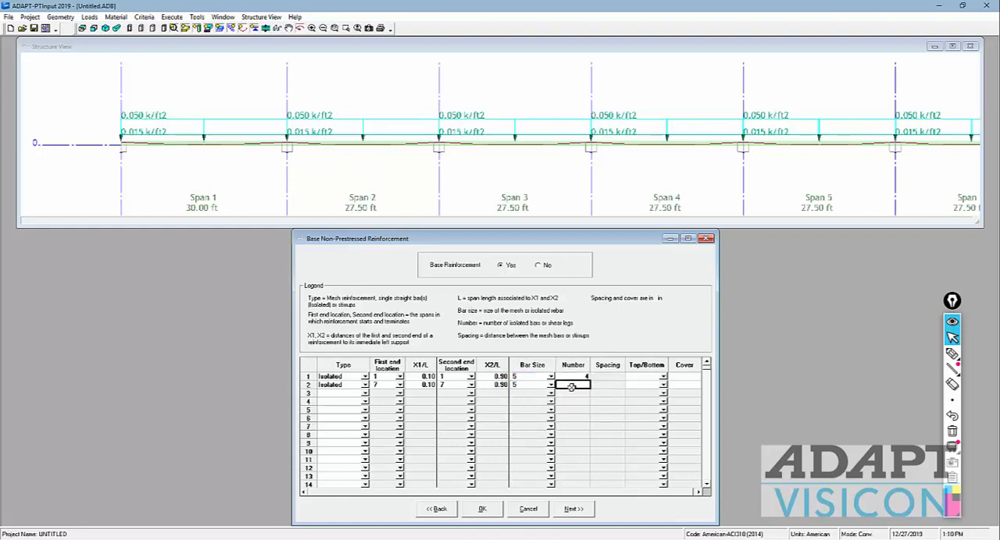
type("4")
left_click(644, 377)
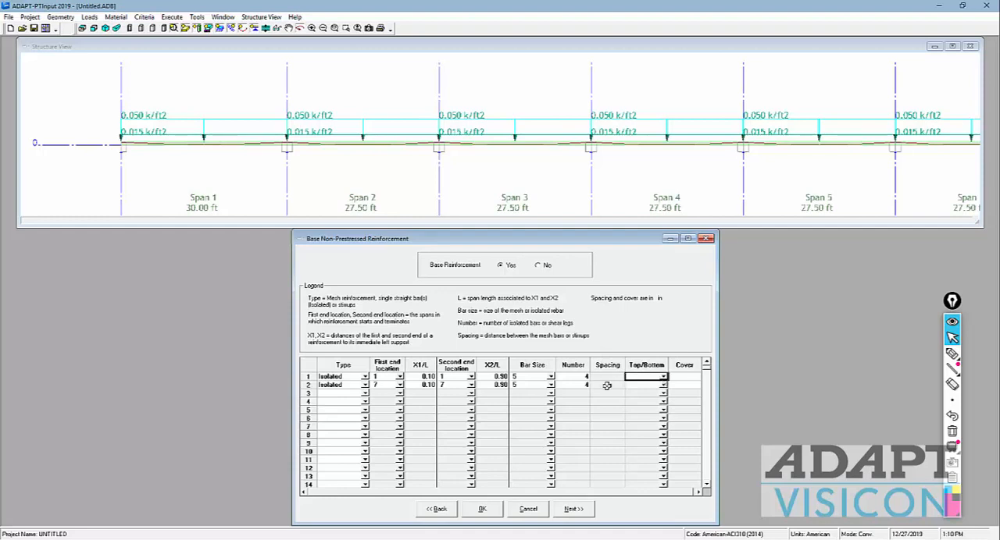
left_click(582, 377)
type("2")
left_click(582, 384)
type("2")
Step: Place the bars of both isolated rows at the Bottom with a cover of 0.75 in
left_click(662, 376)
left_click(651, 393)
left_click(663, 385)
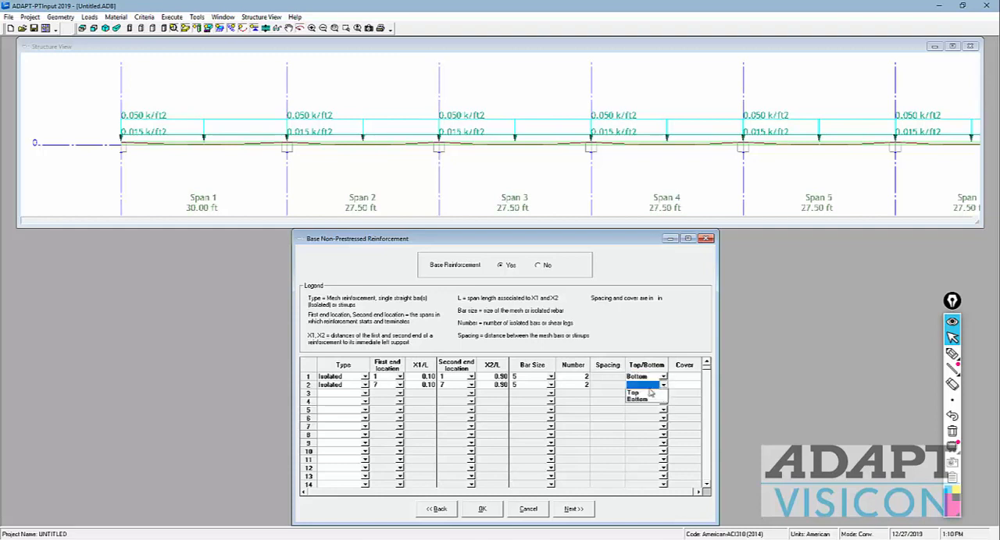
left_click(645, 401)
left_click(673, 378)
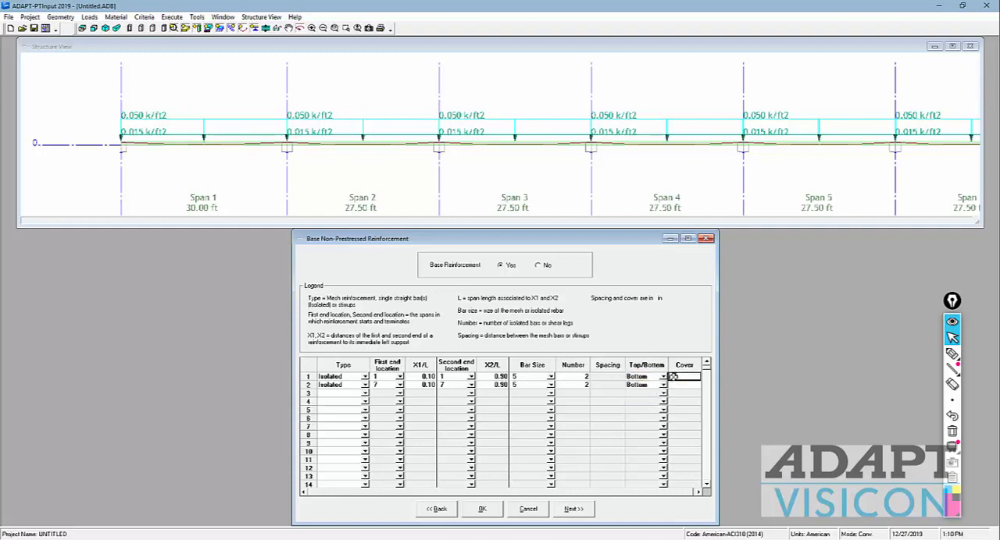
left_click(673, 377)
left_click(683, 385)
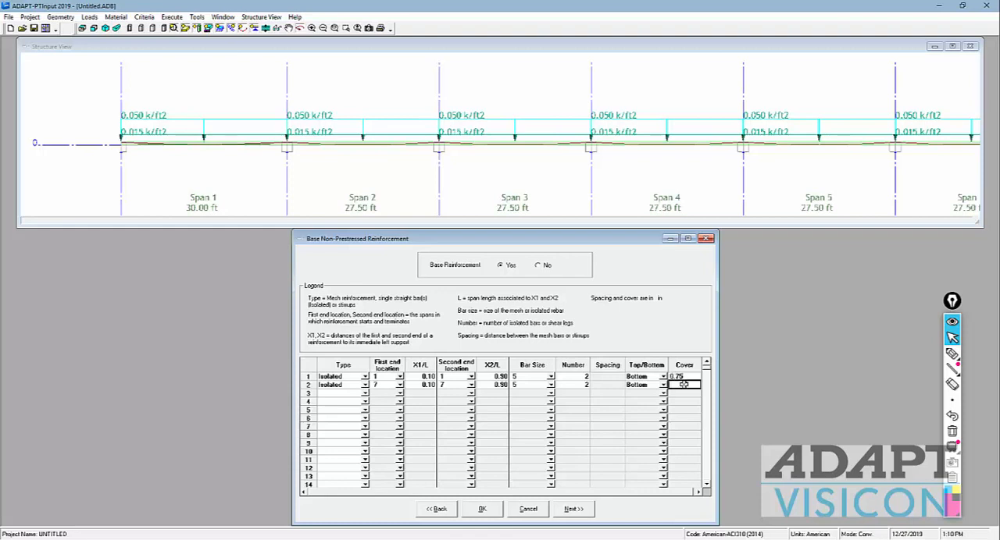
type("0.75")
left_click(640, 377)
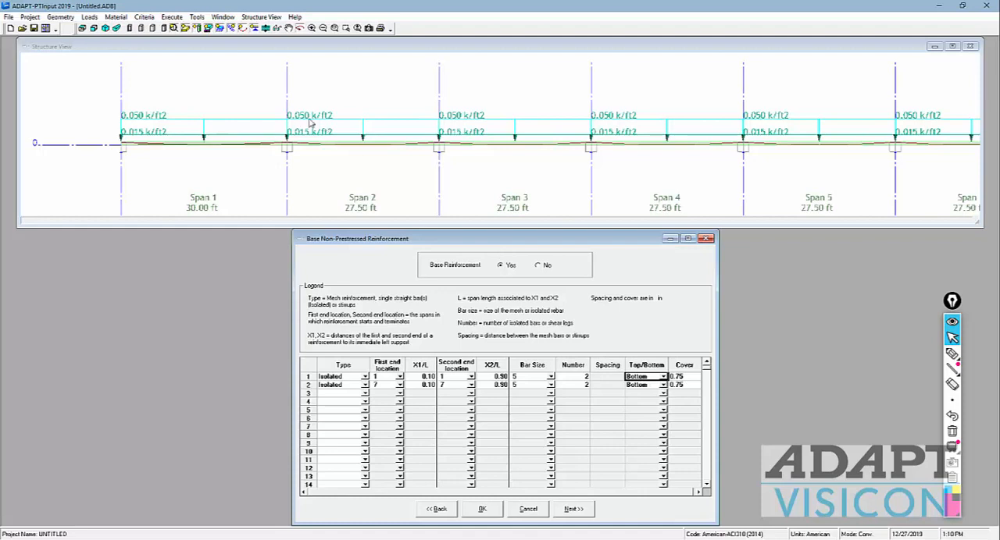
Step: Examine the isolated bars in spans 1 and 7 in the plan view of the structure
left_click(129, 63)
left_click(83, 28)
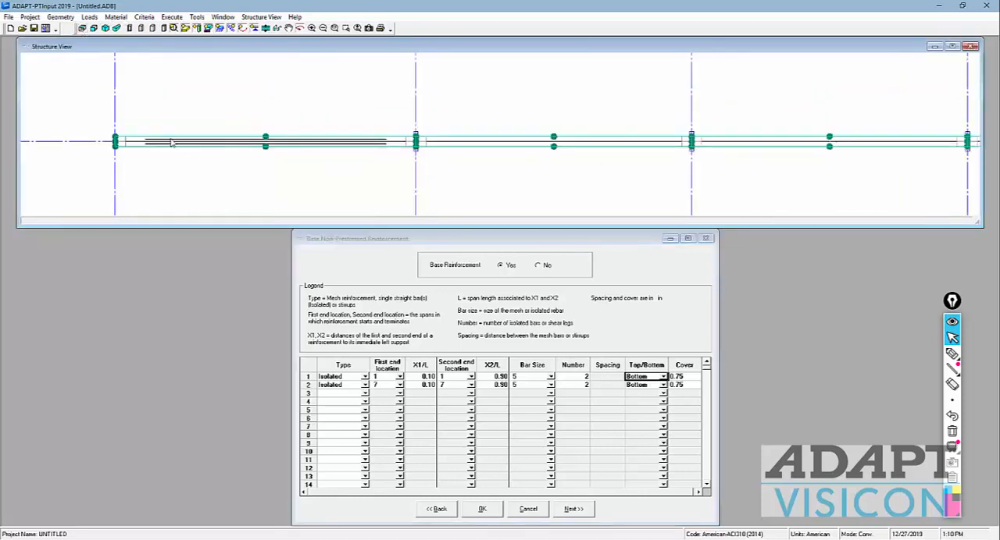
scroll(206, 152, "down", 1)
scroll(217, 145, "down", 1)
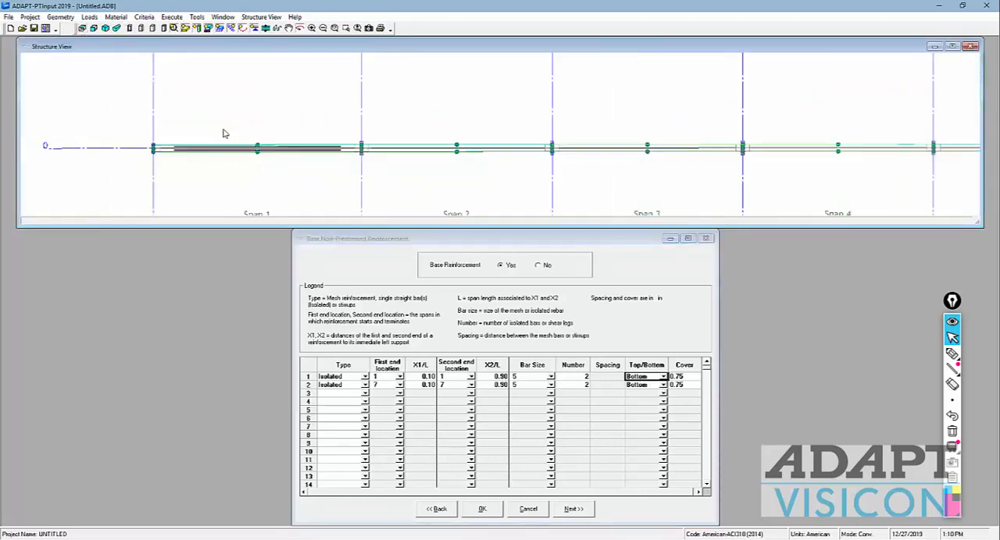
scroll(225, 134, "down", 1)
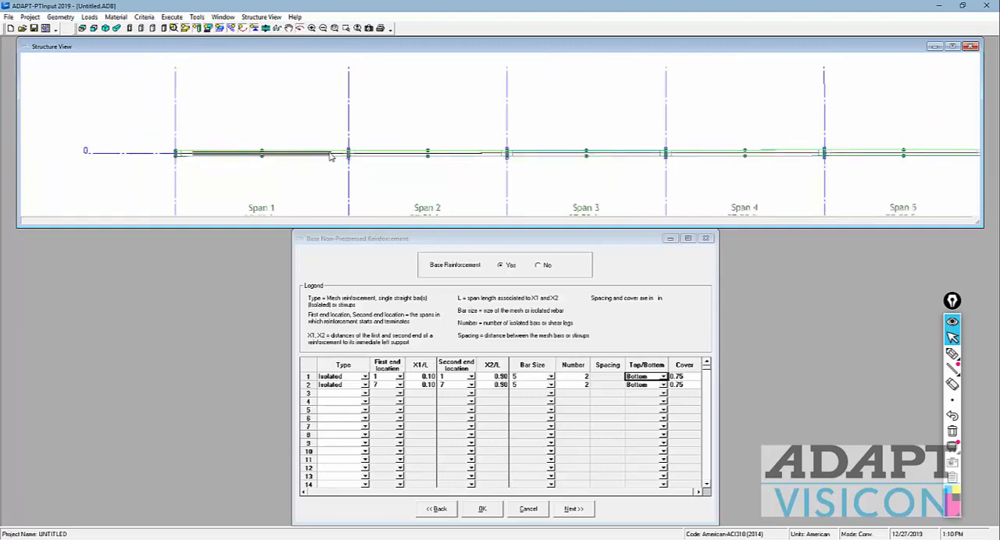
left_click_drag(588, 198, 509, 173)
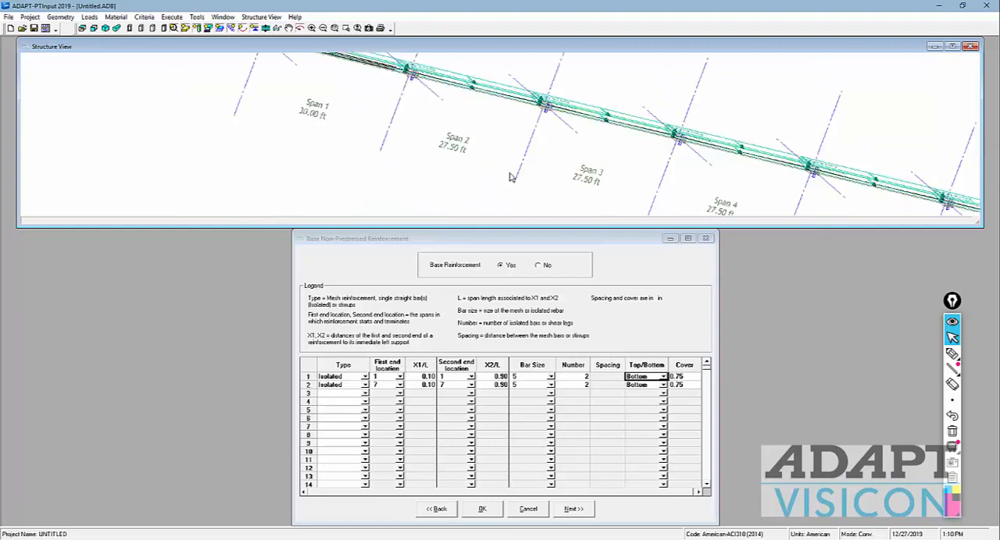
left_click(93, 28)
scroll(584, 152, "down", 1)
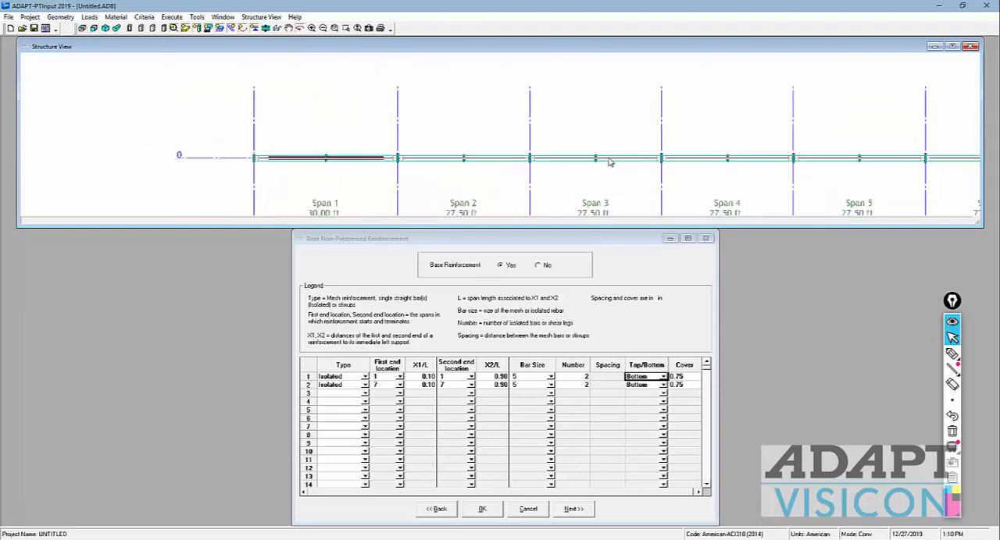
left_click_drag(768, 198, 549, 167)
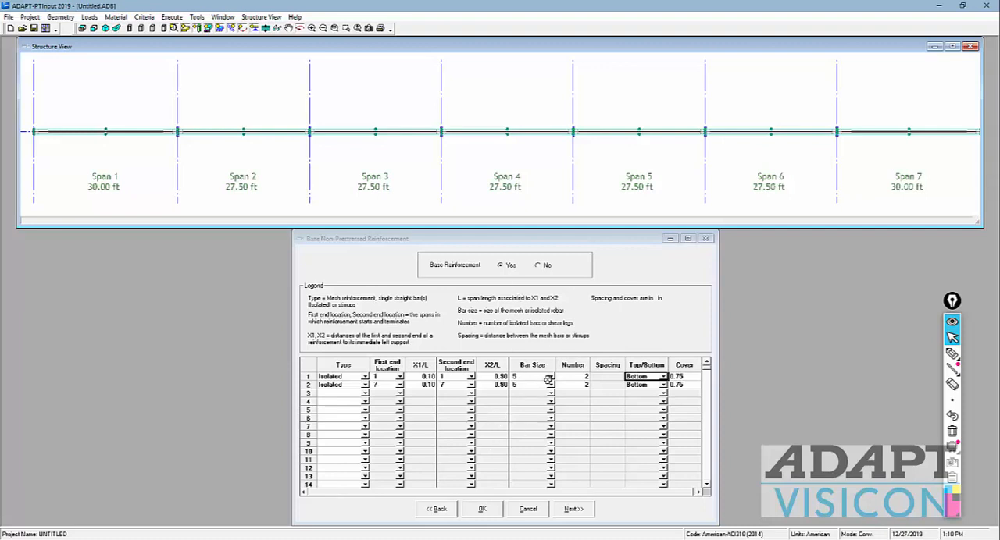
Step: Set Base Reinforcement to No, with the structure view back in elevation, and continue to the criteria forms
left_click(538, 266)
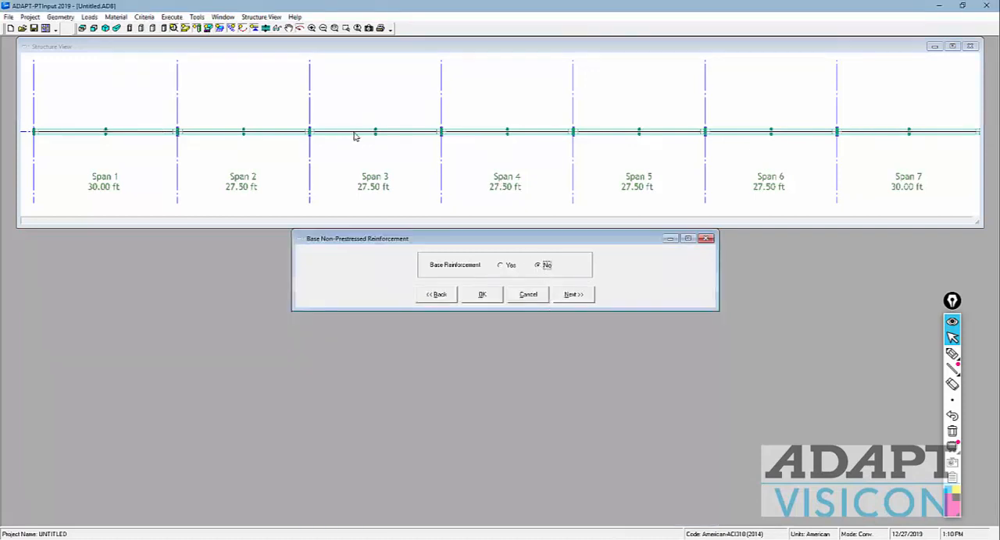
left_click(93, 28)
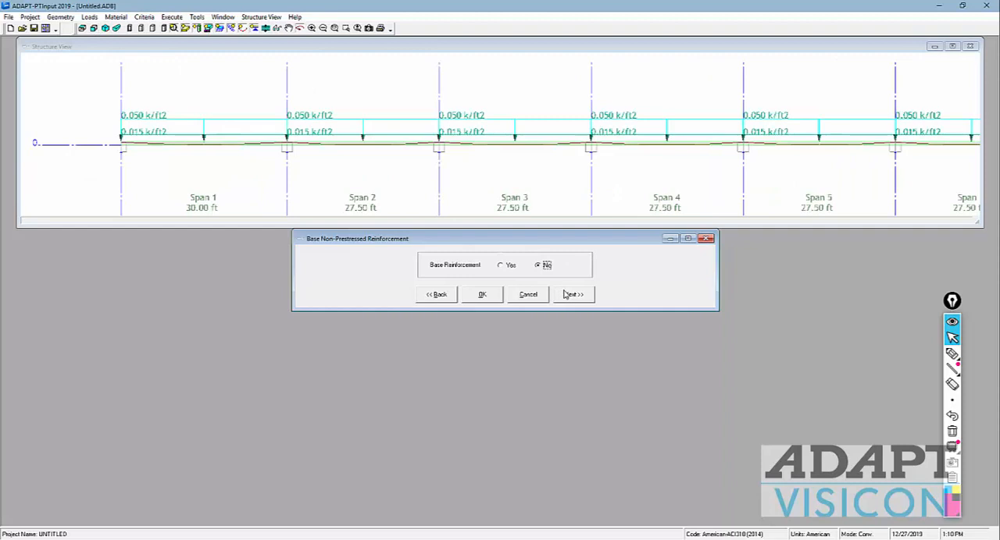
left_click(573, 295)
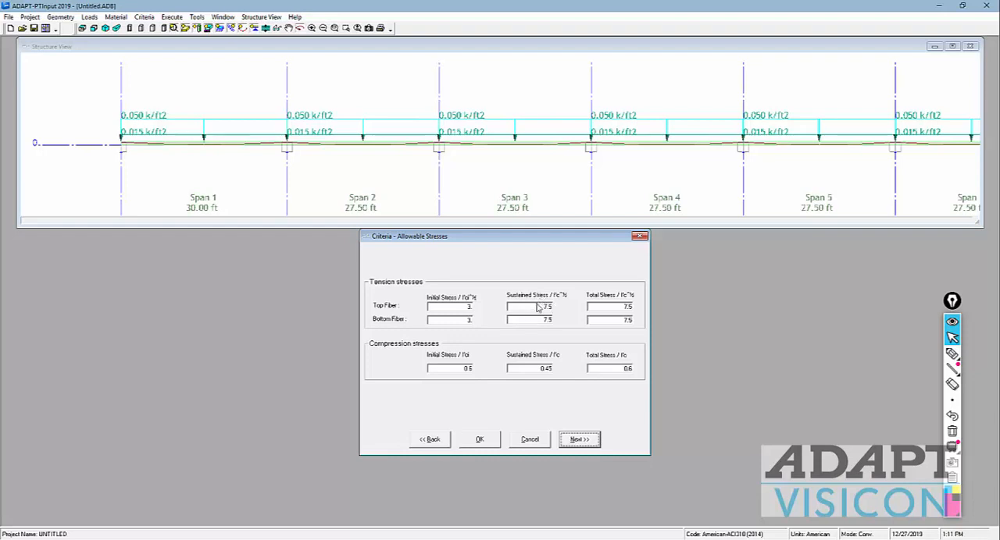
Step: Set the allowable sustained tension stress to 6 for the top and bottom fibers and continue to the recommended post-tensioning values
left_click_drag(535, 308, 591, 306)
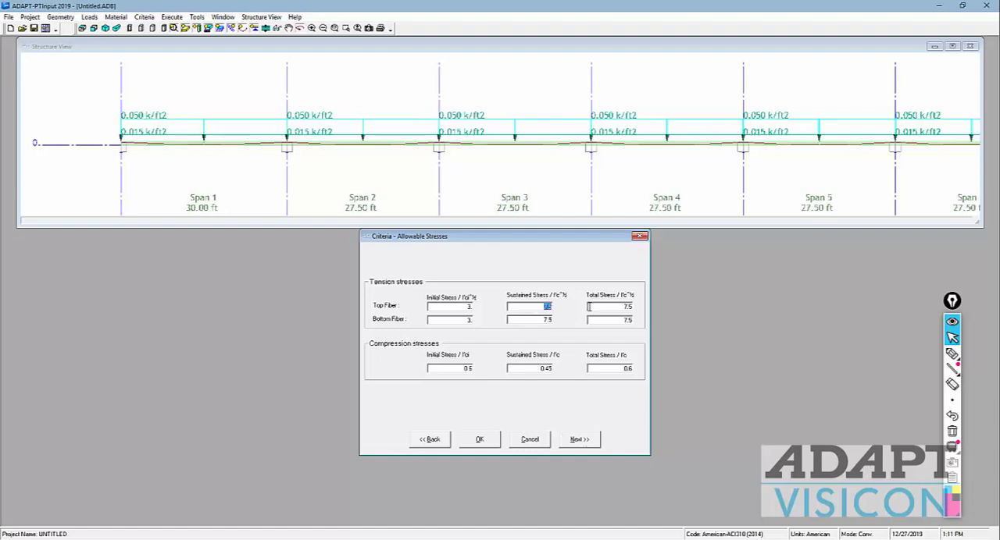
type("6")
double_click(556, 320)
type("6")
left_click_drag(614, 306, 664, 325)
left_click(609, 309)
left_click(540, 307)
left_click(542, 307)
left_click(569, 440)
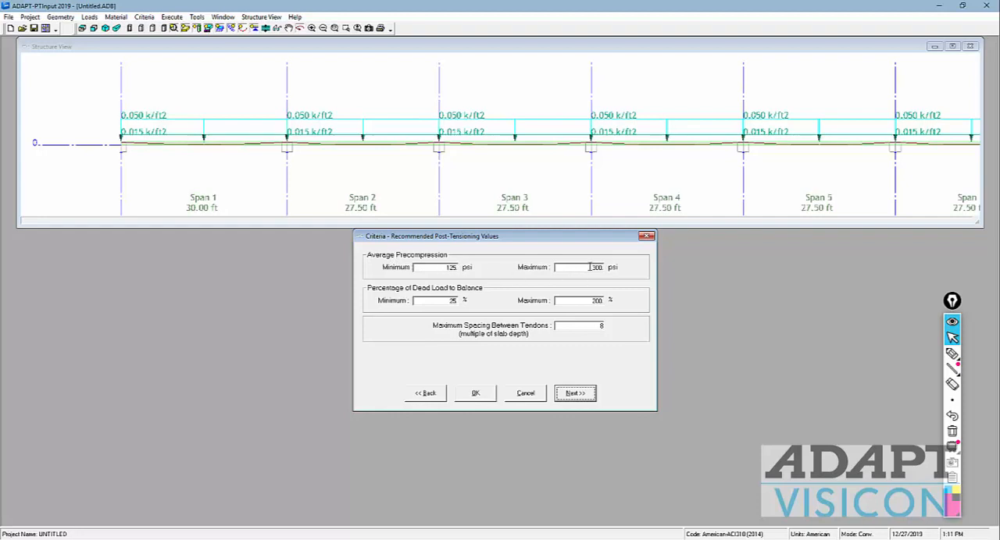
Step: Set the percentage of dead load to balance to a minimum of 50 and a maximum of 100, and continue to the calculation options
left_click_drag(433, 301, 479, 305)
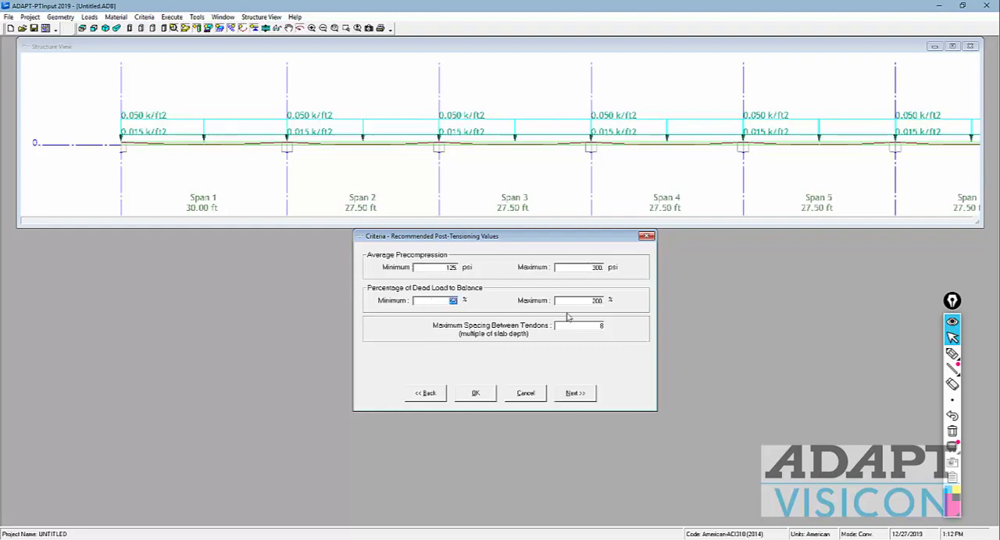
type("50")
key("Tab")
type("1")
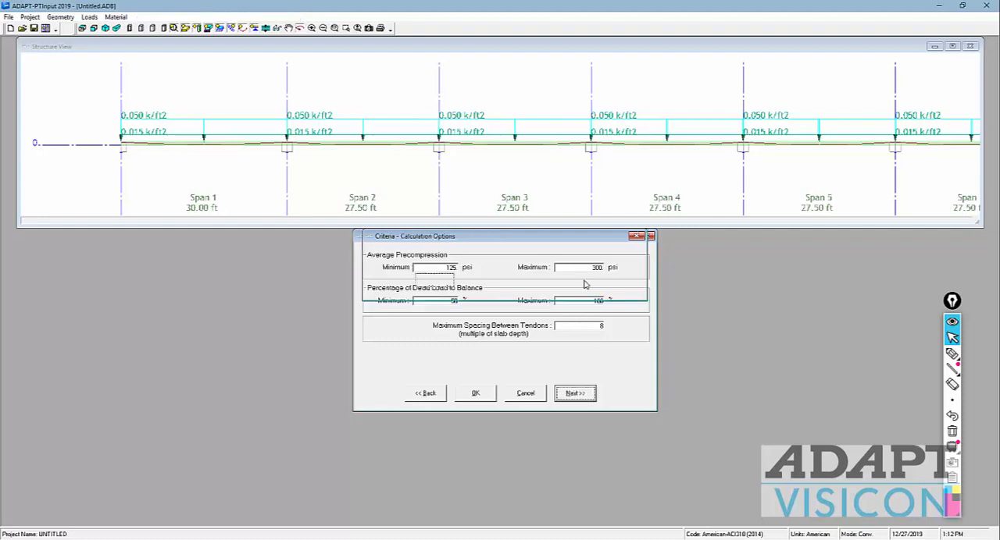
left_click(578, 394)
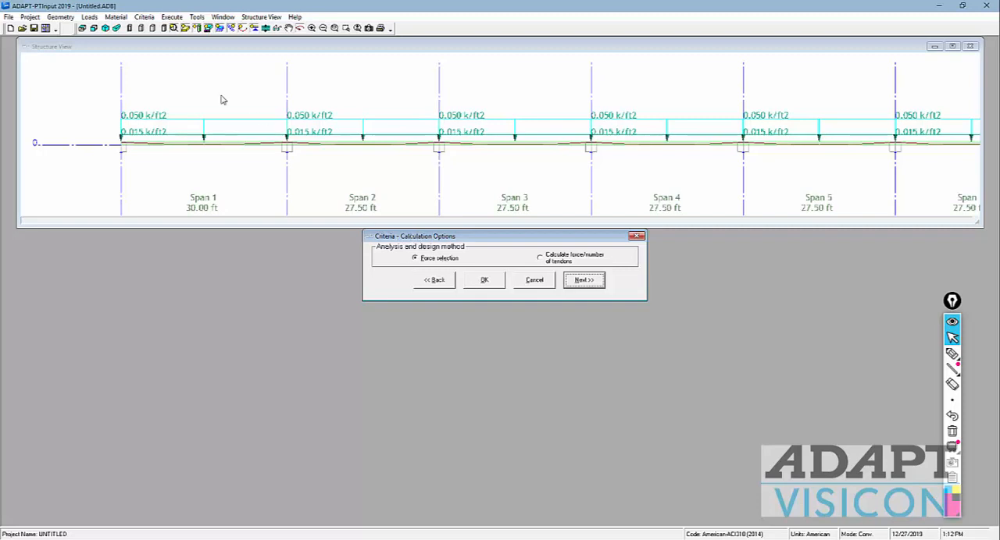
Step: Choose Calculate force/number of tendons with long-term loss calculations set to Yes, and continue to the tendon profile
left_click(540, 259)
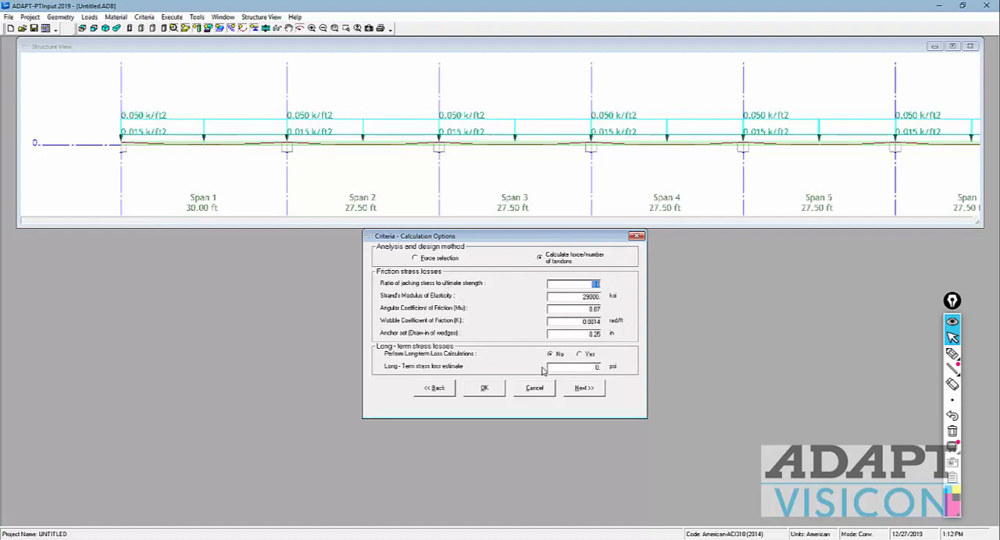
left_click(583, 355)
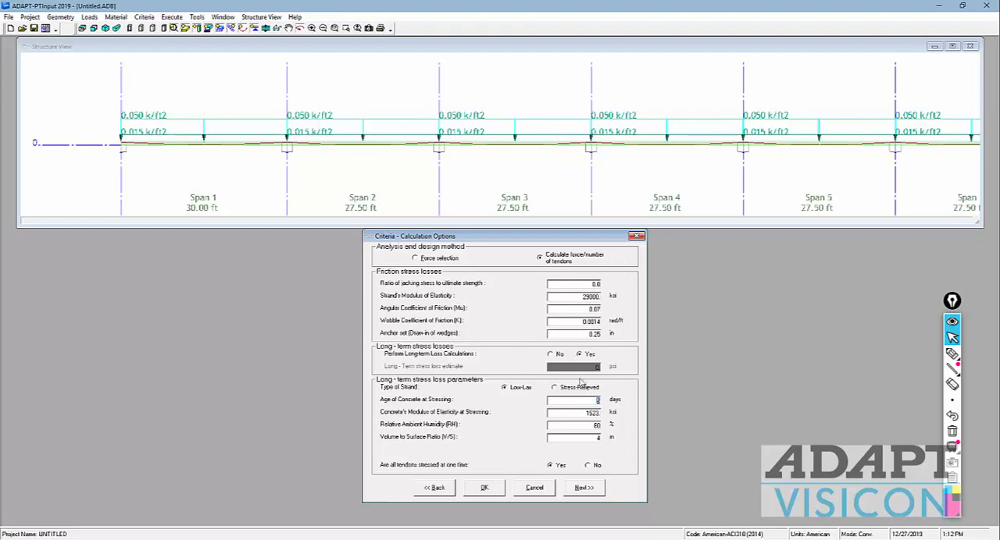
left_click(582, 489)
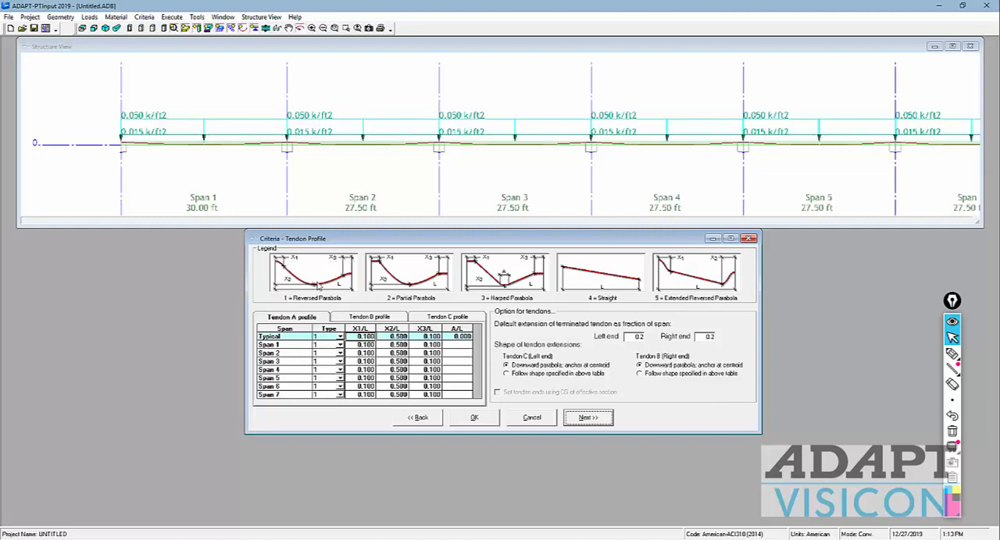
Step: Review the span 1 X1/L and X2/L ratios of tendon A and look over the tendon B profile
left_click(394, 344)
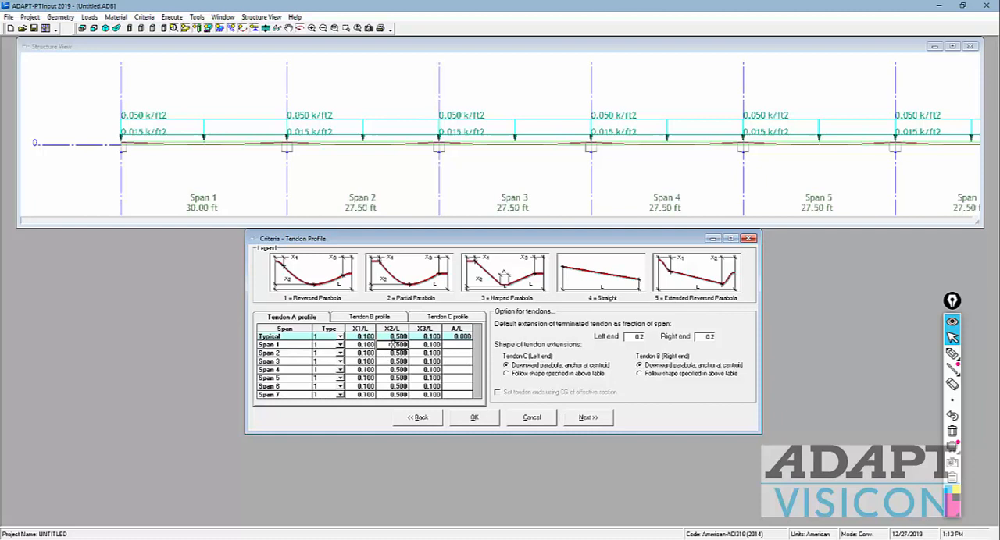
left_click(353, 345)
left_click(356, 345)
double_click(357, 345)
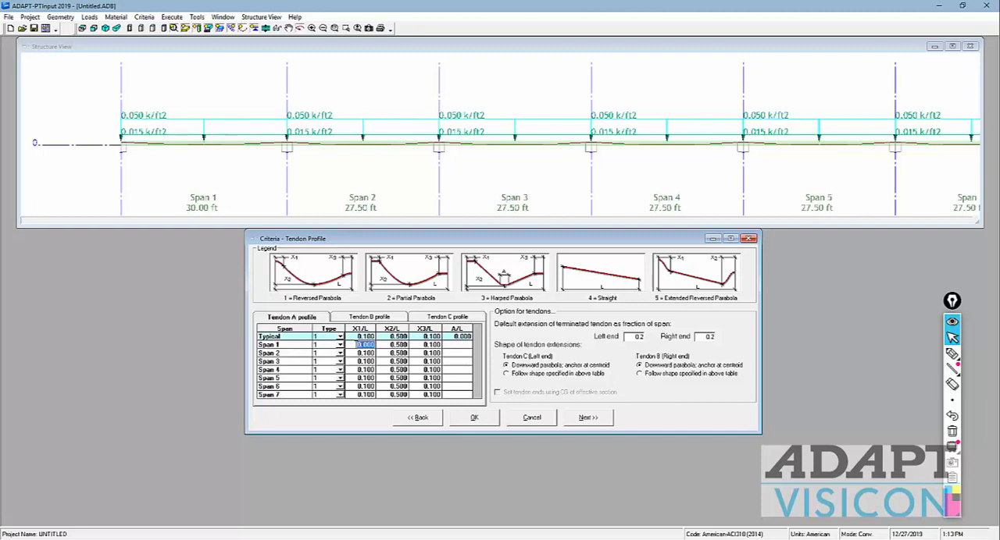
left_click(357, 344)
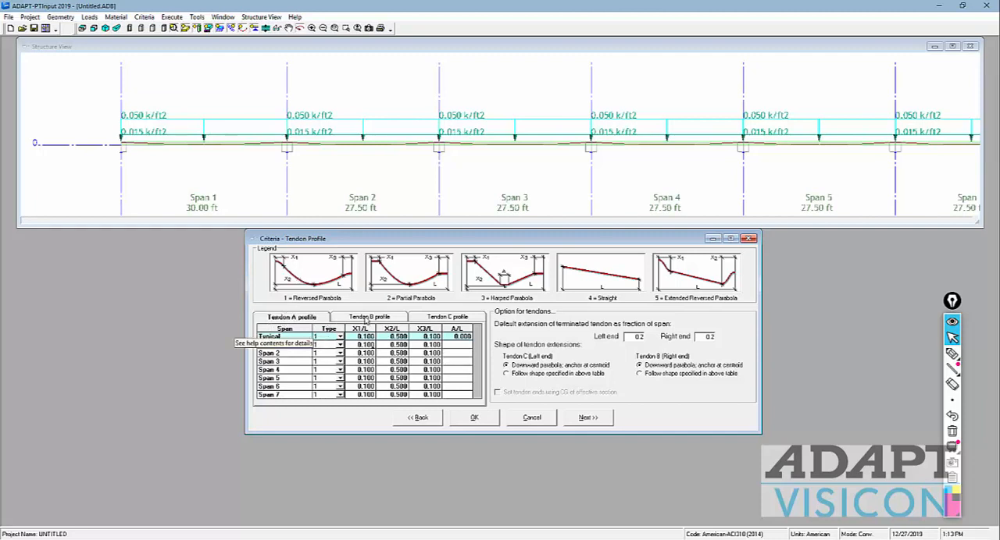
left_click(367, 317)
left_click(314, 318)
Step: Label the two end spans 1 and 7 with the annotation pen and sketch short added tendons over them
left_click(953, 354)
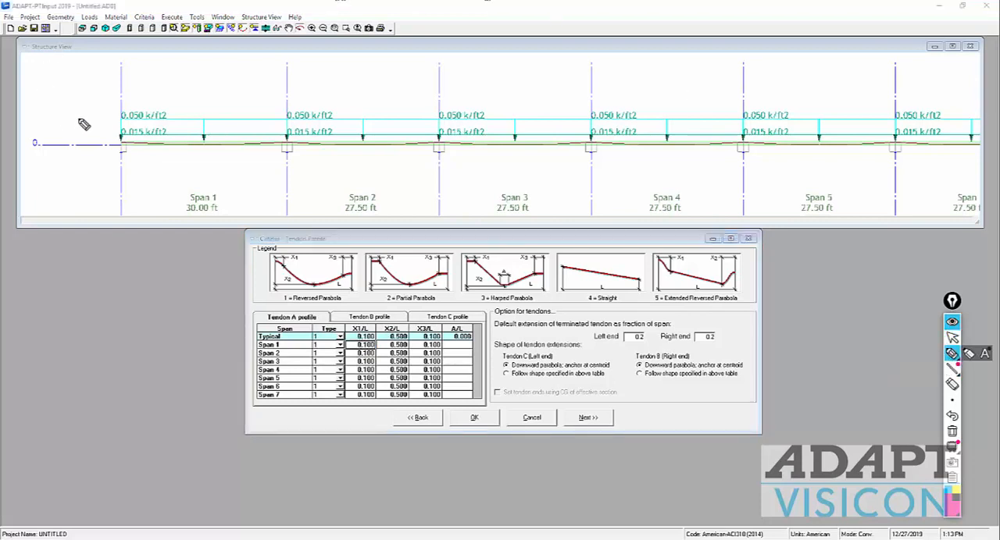
left_click_drag(113, 95, 112, 110)
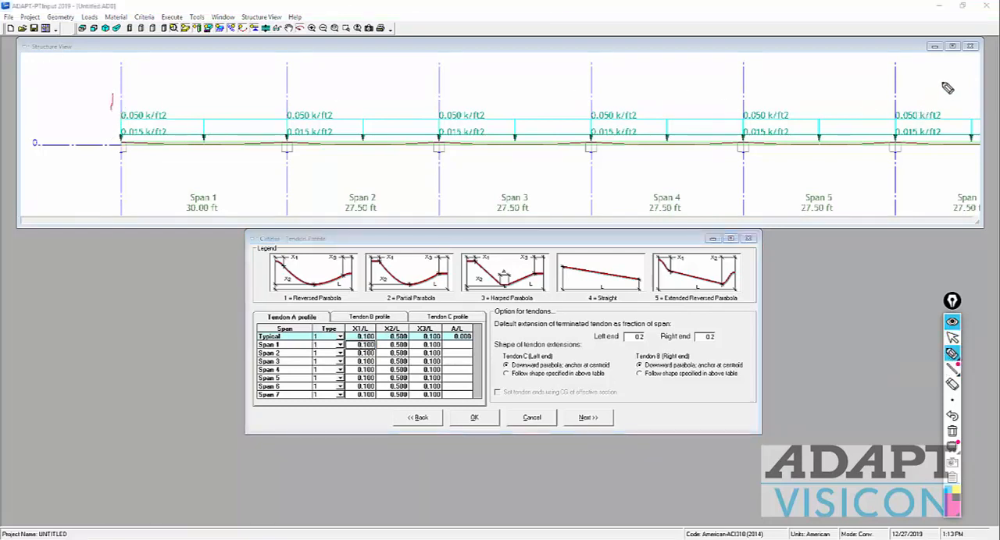
left_click_drag(942, 82, 959, 98)
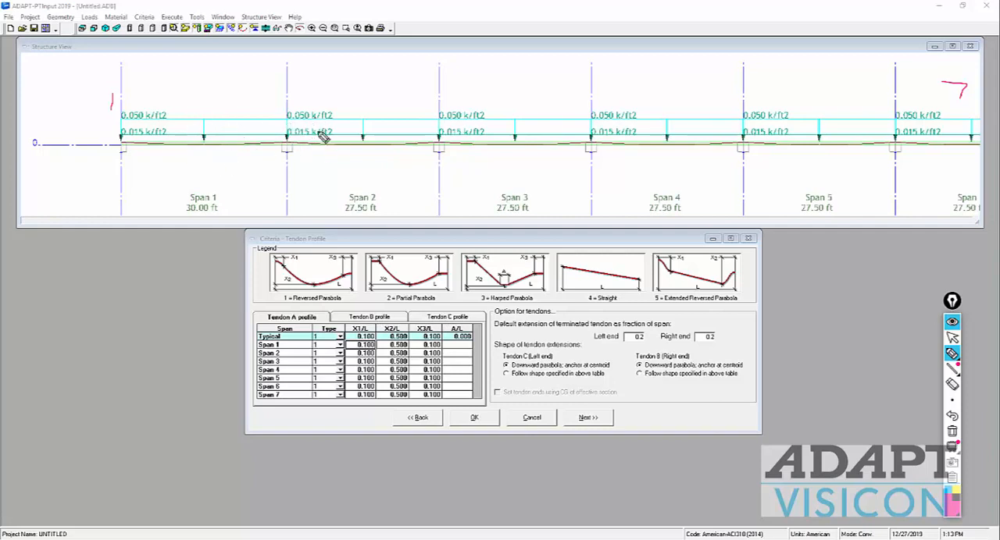
mouse_move(322, 135)
left_mouse_down()
mouse_move(276, 149)
mouse_move(138, 148)
mouse_move(111, 133)
mouse_move(105, 149)
left_mouse_up()
mouse_move(922, 127)
left_mouse_down()
mouse_move(878, 132)
mouse_move(879, 145)
mouse_move(994, 152)
mouse_move(947, 156)
left_mouse_up()
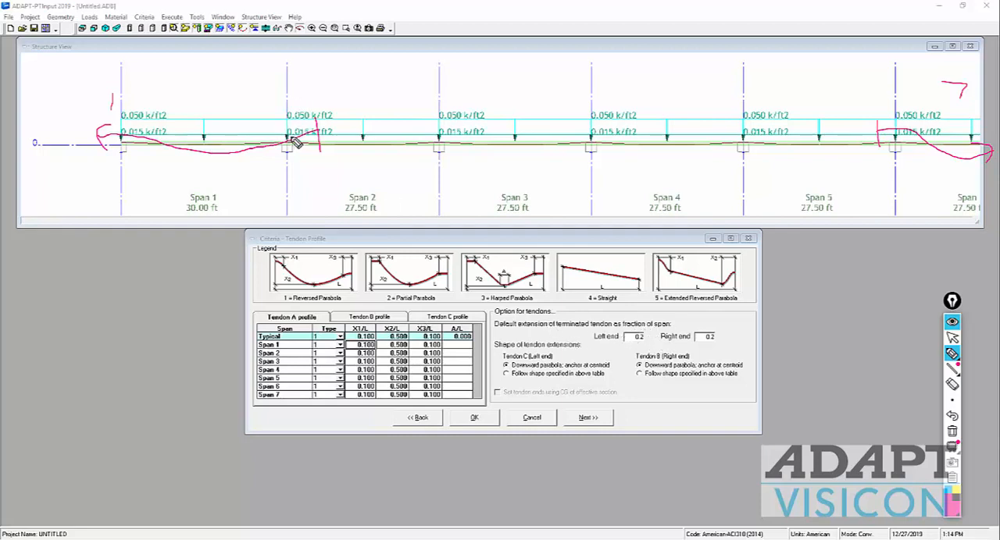
Step: Annotate the tendon extension past the second support as 0.2 times the span 2 length, circling that length and marking the support line
mouse_move(265, 145)
left_mouse_down()
mouse_move(312, 138)
mouse_move(346, 150)
left_mouse_up()
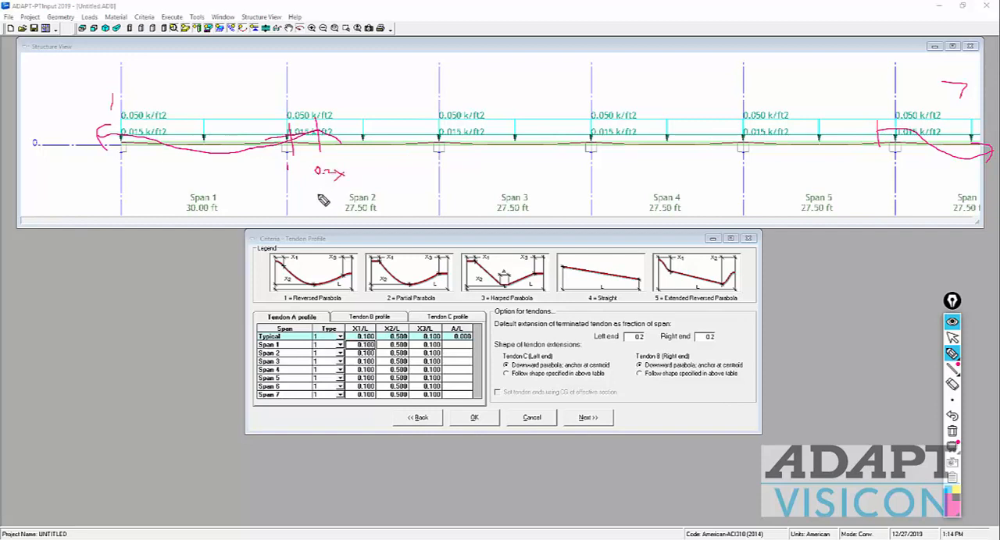
mouse_move(342, 212)
left_mouse_down()
mouse_move(376, 212)
mouse_move(355, 217)
left_mouse_up()
mouse_move(323, 143)
left_mouse_down()
mouse_move(380, 140)
mouse_move(368, 138)
left_mouse_up()
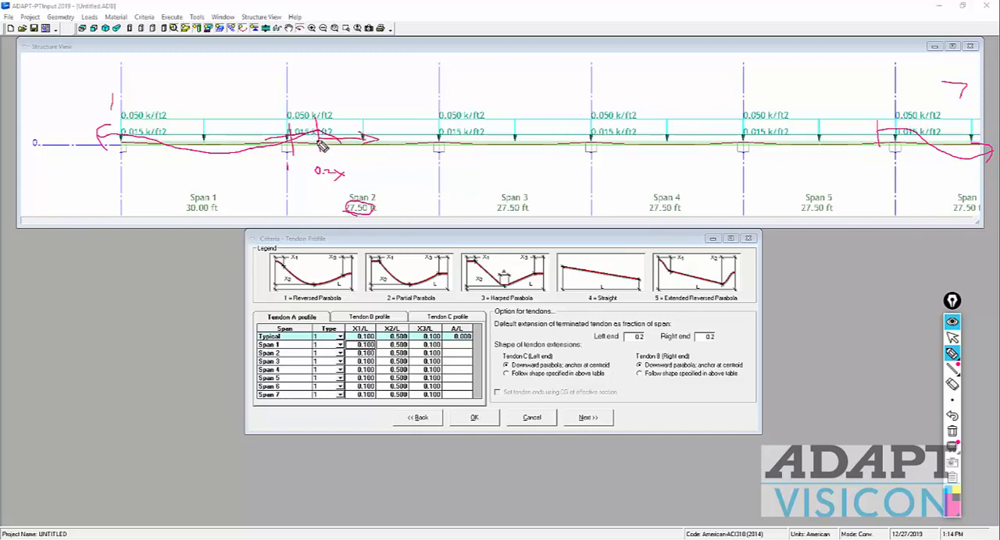
mouse_move(282, 95)
left_mouse_down()
mouse_move(289, 170)
mouse_move(294, 100)
mouse_move(297, 184)
mouse_move(292, 135)
left_mouse_up()
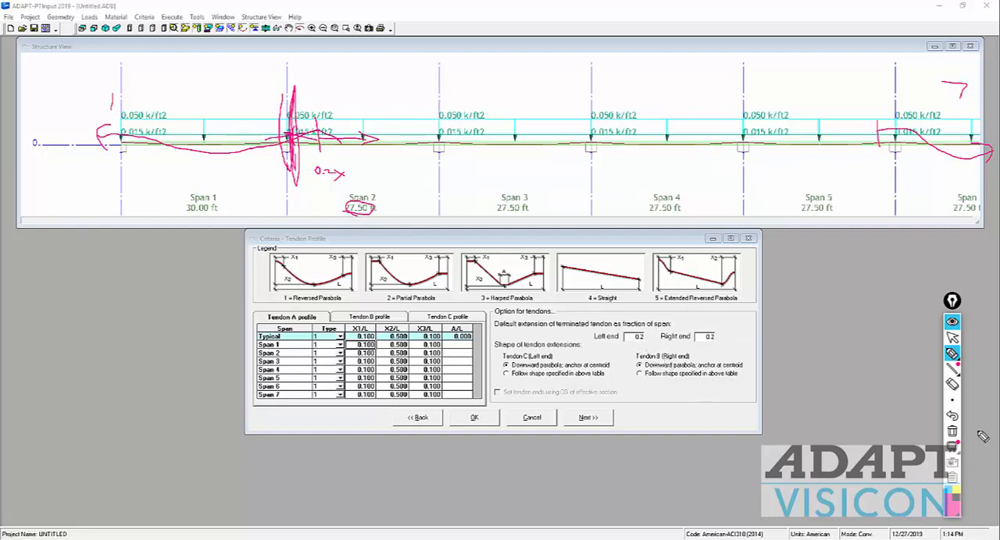
Step: Clear the pen annotations and sketch tendon segments and a draped tendon profile ending just past the fourth support
left_click(951, 432)
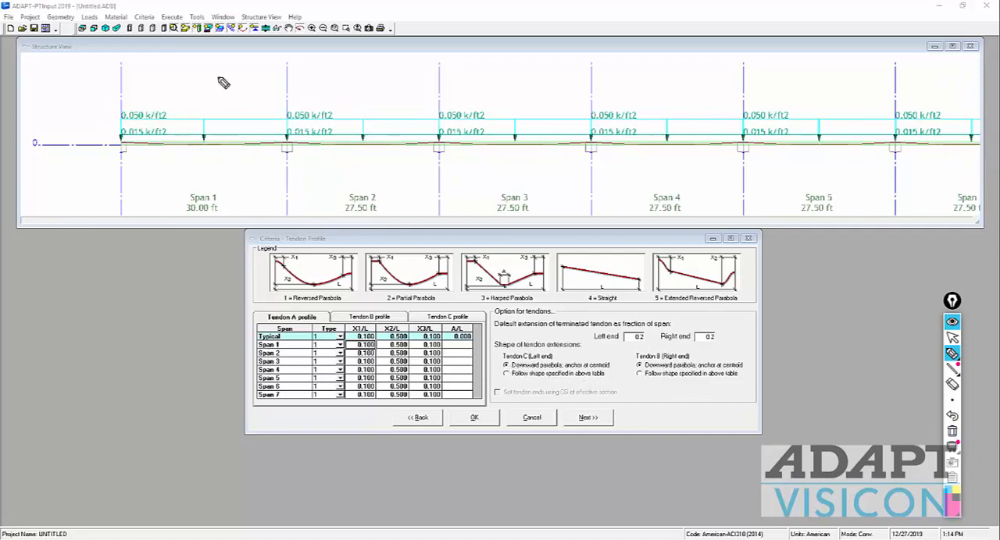
left_click_drag(472, 191, 471, 159)
mouse_move(398, 187)
left_mouse_down()
mouse_move(372, 146)
mouse_move(217, 139)
left_mouse_up()
left_click_drag(252, 70, 614, 66)
left_click_drag(466, 151, 591, 159)
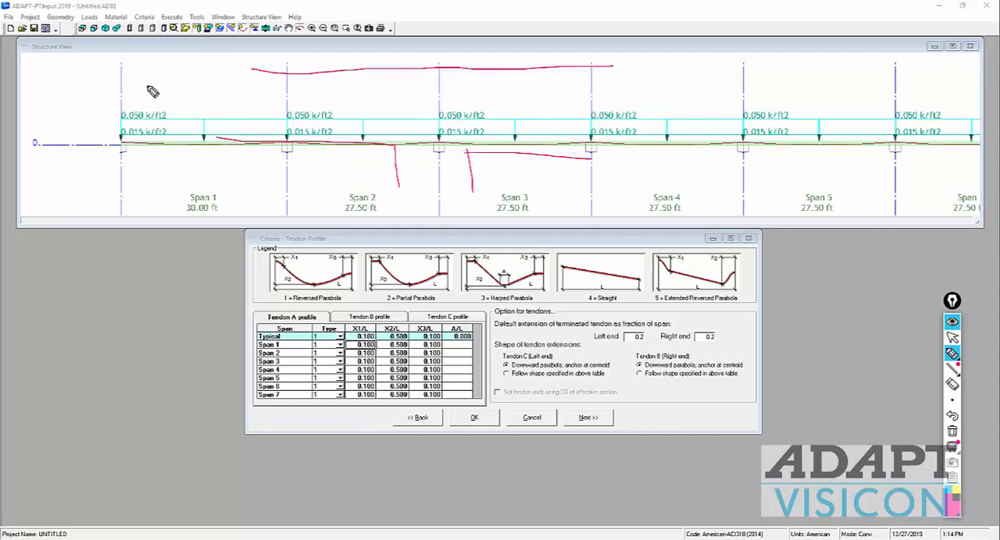
mouse_move(129, 117)
left_mouse_down()
mouse_move(207, 123)
mouse_move(413, 72)
mouse_move(522, 79)
mouse_move(611, 108)
mouse_move(627, 101)
left_mouse_up()
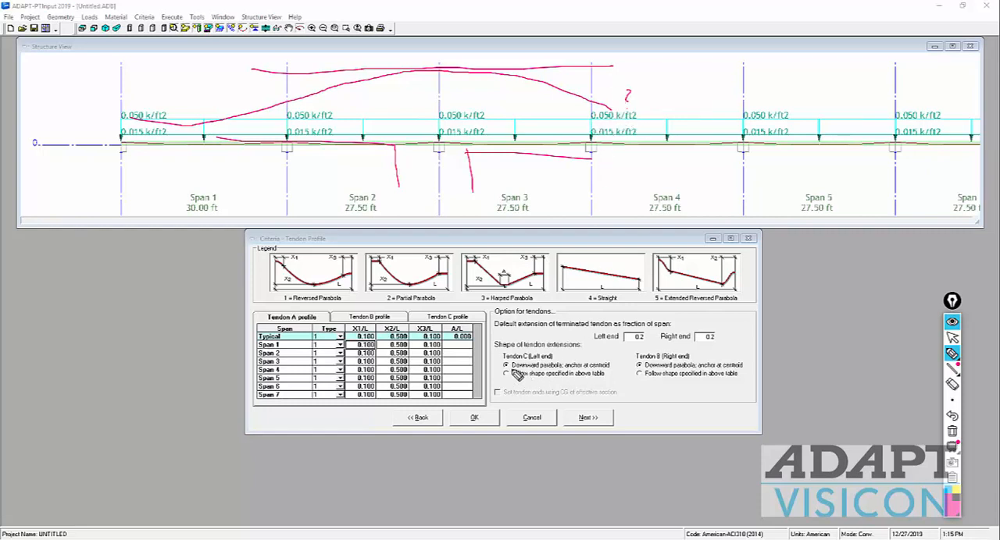
Step: Mark the downward parabola options of tendons C and B, sketch the tendon end anchored in span 4, and erase the annotations
left_click_drag(510, 363, 502, 367)
left_click_drag(625, 364, 639, 365)
mouse_move(614, 117)
left_mouse_down()
mouse_move(664, 122)
mouse_move(665, 101)
mouse_move(652, 130)
mouse_move(652, 109)
left_mouse_up()
mouse_move(703, 136)
left_mouse_down()
mouse_move(699, 80)
mouse_move(681, 95)
left_mouse_up()
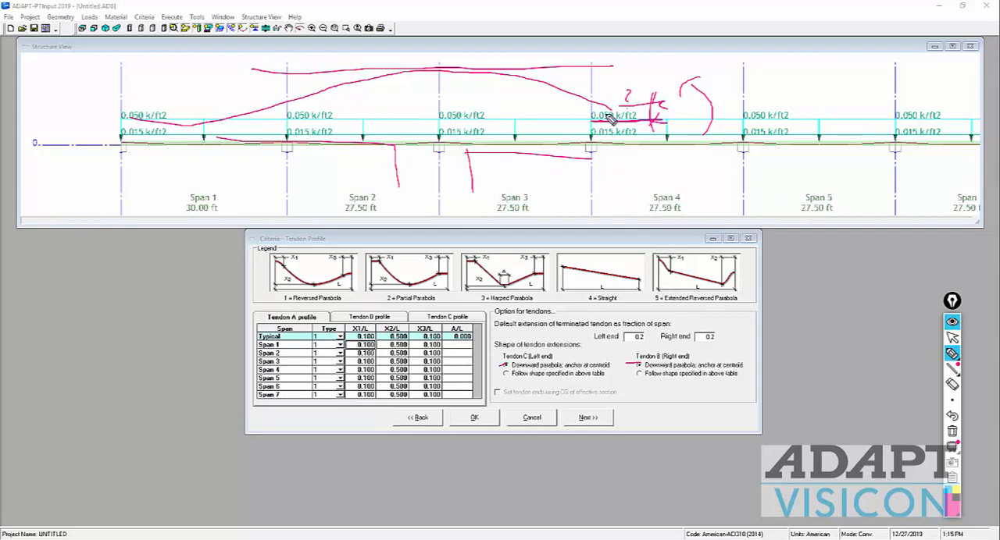
mouse_move(617, 106)
left_mouse_down()
mouse_move(620, 129)
mouse_move(612, 92)
mouse_move(615, 114)
left_mouse_up()
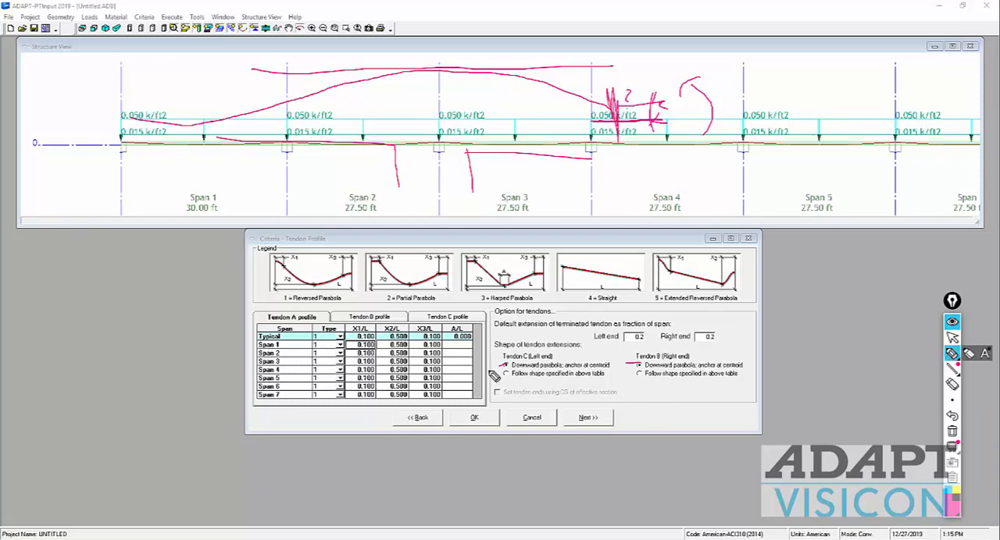
left_click(952, 431)
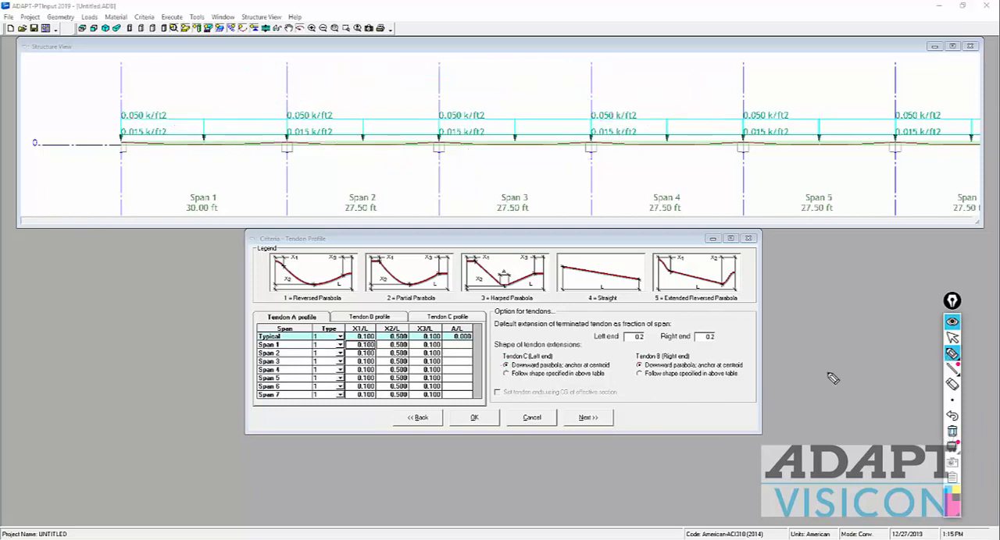
Step: Accept the tendon profile and the Cover / CGS criteria, checking the exterior-span bottom CGS, and continue to the minimum bar extension
left_click(952, 337)
left_click(588, 421)
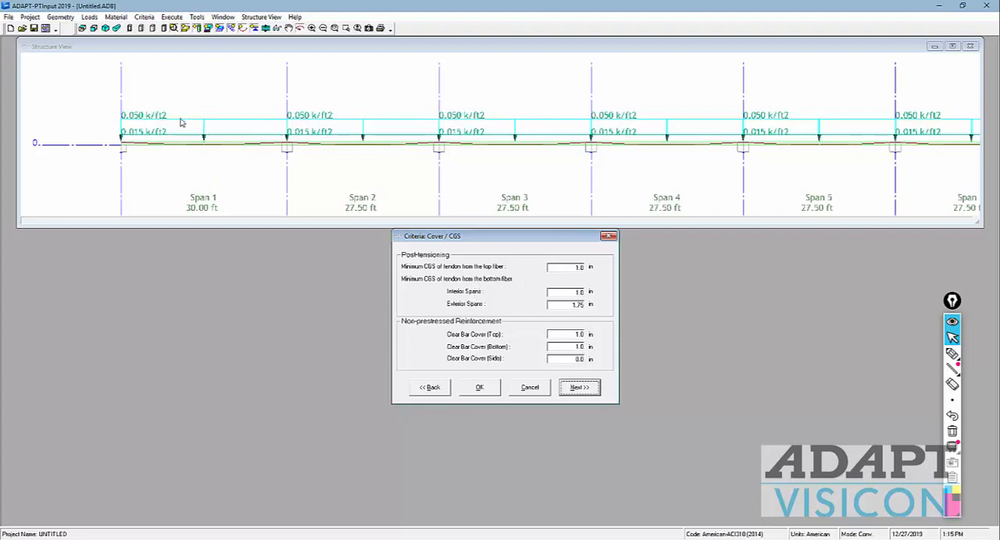
double_click(574, 303)
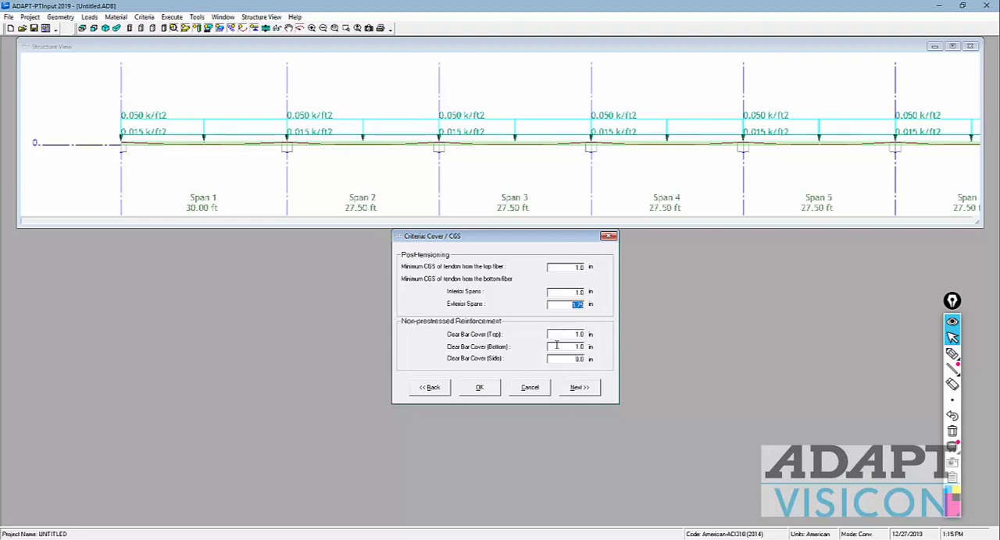
left_click(578, 388)
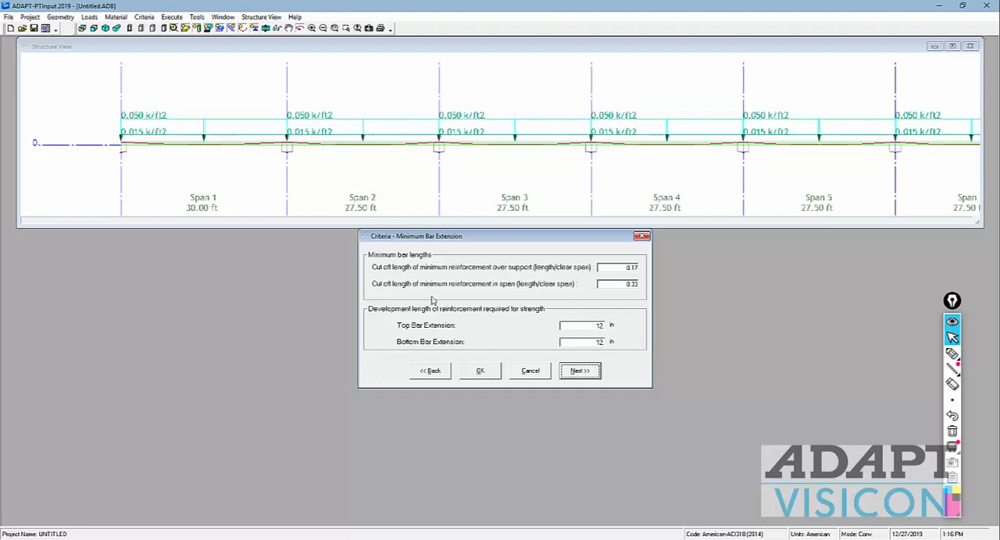
Step: Sketch a top bar over the third support and a bottom bar in span 2 with extension arrows from midspan
left_click(952, 353)
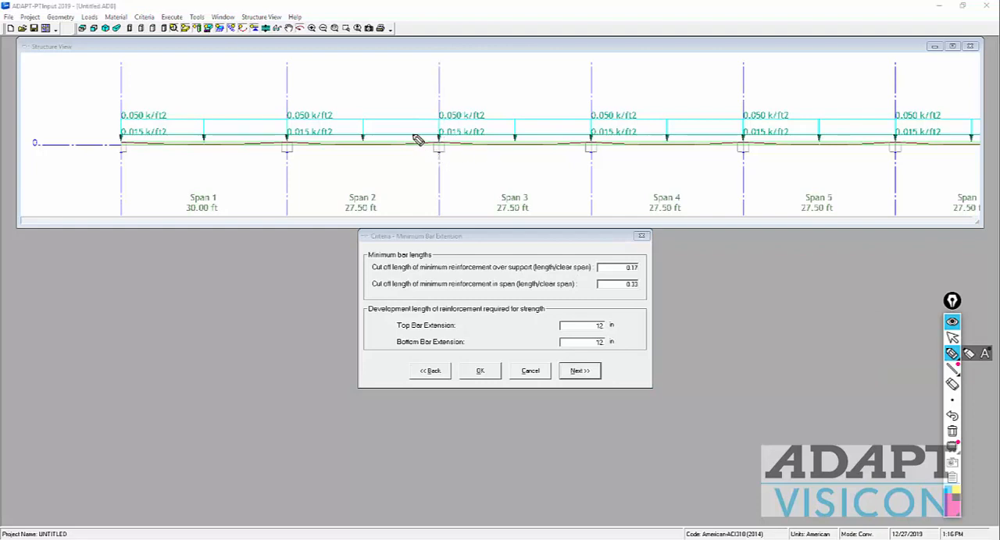
left_click_drag(392, 133, 527, 132)
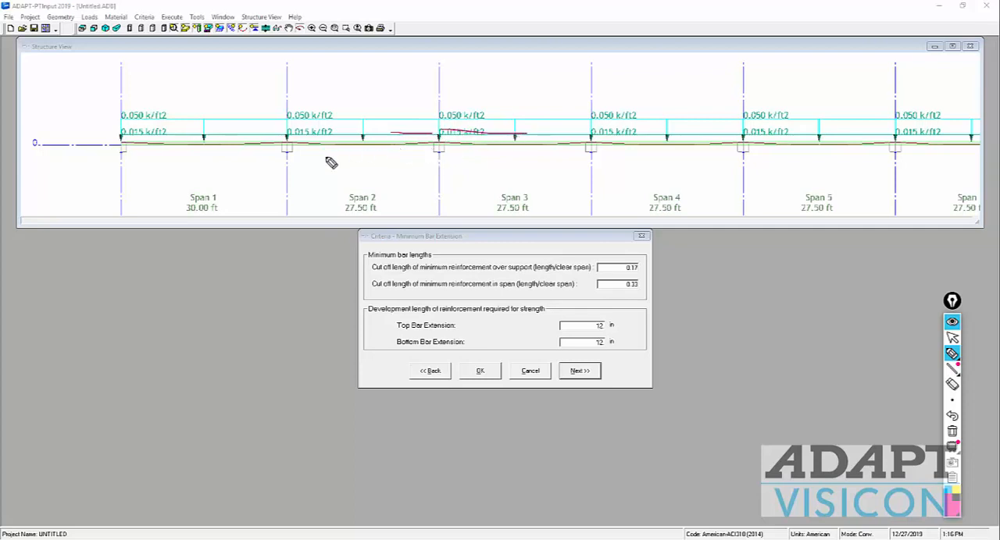
left_click_drag(320, 148, 402, 150)
mouse_move(395, 147)
left_mouse_down()
mouse_move(396, 155)
mouse_move(338, 158)
left_mouse_up()
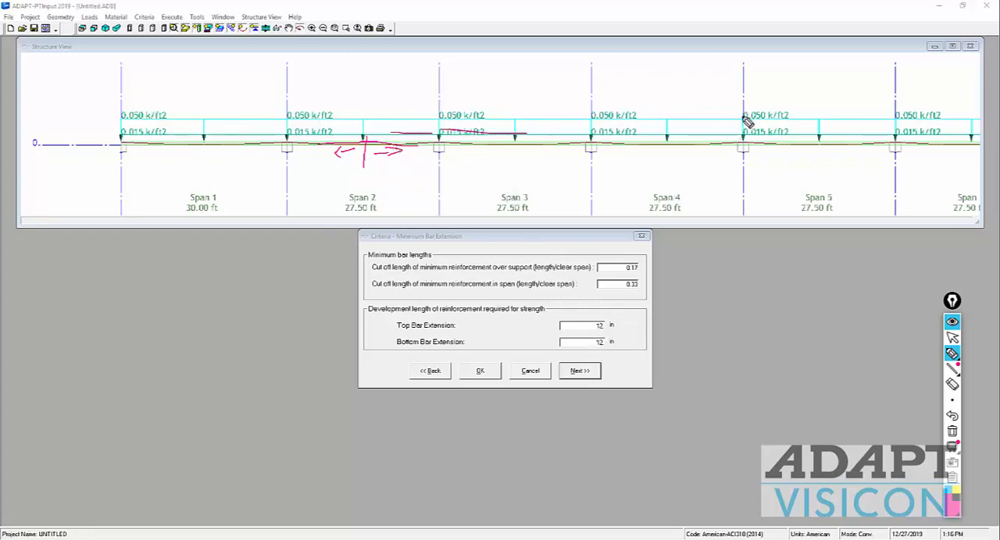
Step: Sketch a bending moment diagram from span 5 back to span 1 and mark the zero-moment points in span 4
mouse_move(814, 134)
left_mouse_down()
mouse_move(759, 104)
mouse_move(672, 160)
mouse_move(595, 96)
mouse_move(547, 162)
mouse_move(440, 108)
mouse_move(398, 159)
mouse_move(303, 123)
mouse_move(261, 150)
mouse_move(132, 144)
mouse_move(111, 154)
left_mouse_up()
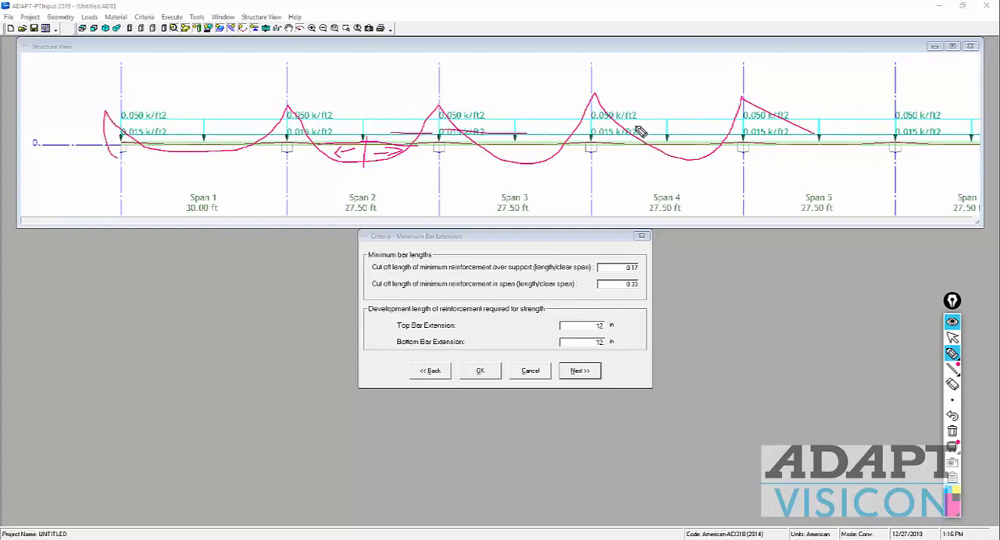
left_click_drag(637, 125, 647, 164)
left_click_drag(725, 127, 725, 164)
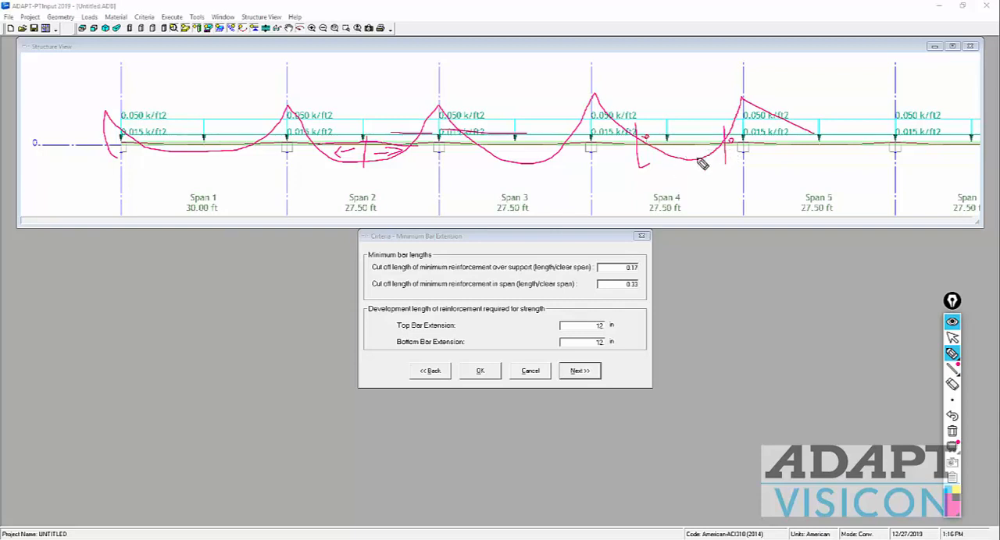
Step: Label the required steel areas As1 and As2 in span 4 and sketch the bottom bars extended past the zero-moment points
mouse_move(689, 156)
left_mouse_down()
mouse_move(692, 180)
mouse_move(708, 178)
left_mouse_up()
left_click_drag(710, 179, 717, 176)
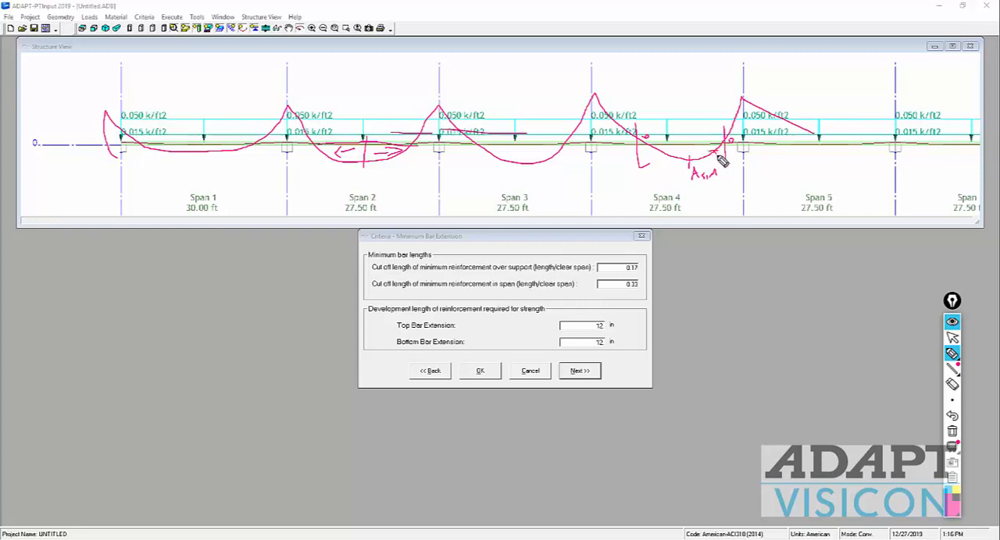
left_click_drag(719, 158, 754, 167)
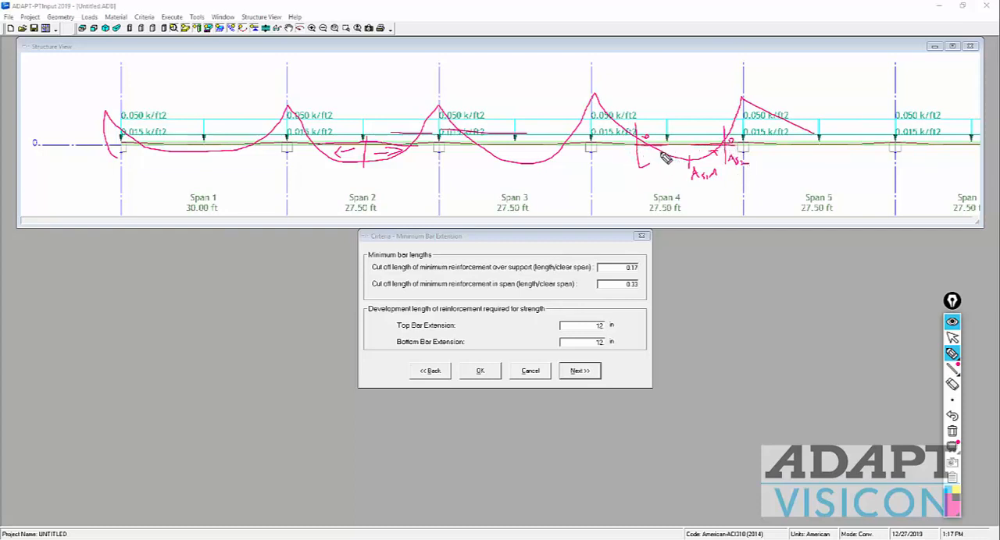
left_click_drag(647, 145, 616, 145)
mouse_move(658, 153)
left_mouse_down()
mouse_move(722, 157)
mouse_move(669, 154)
mouse_move(694, 154)
left_mouse_up()
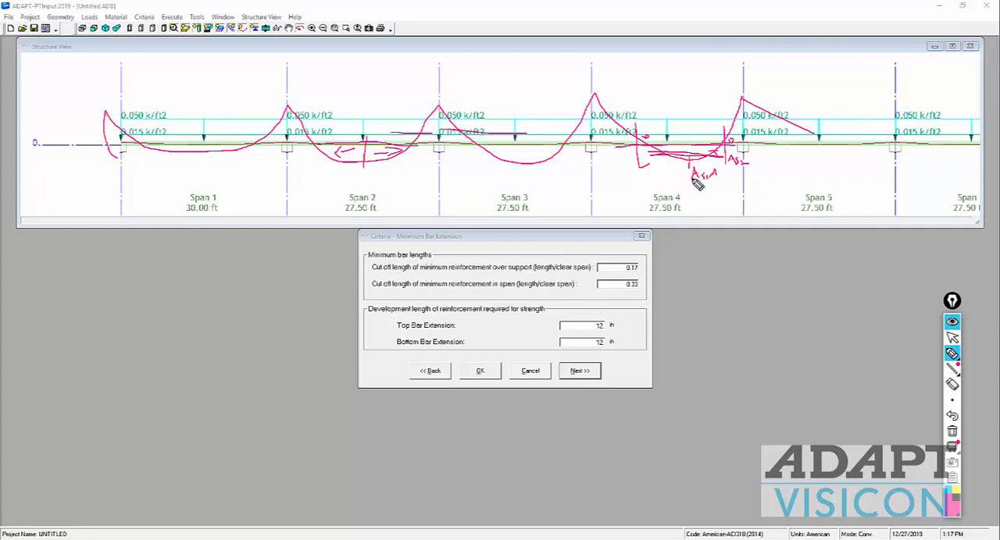
left_click_drag(618, 152, 760, 150)
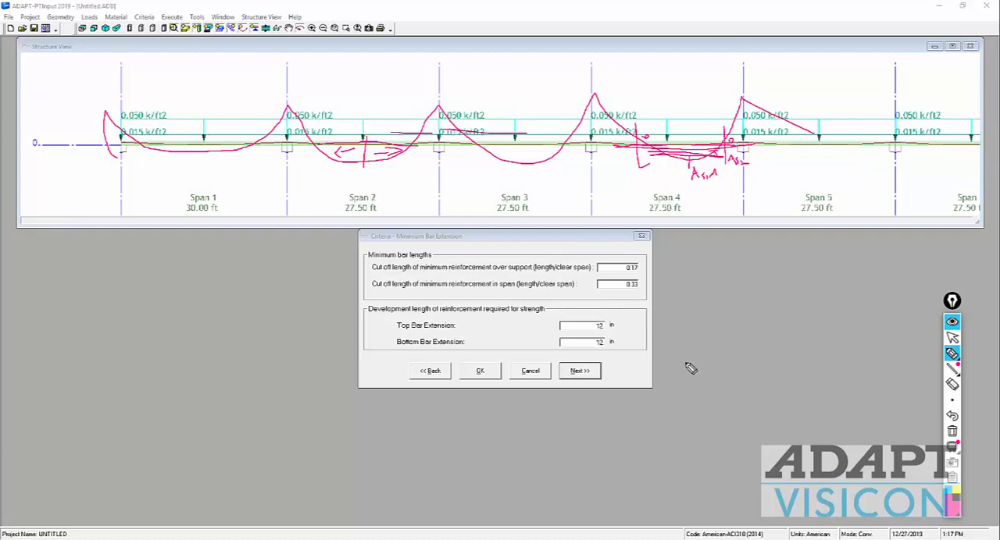
Step: Accept the minimum bar extensions, continue to the reinforcement curtailment criteria, and clear the pen annotations
left_click(952, 337)
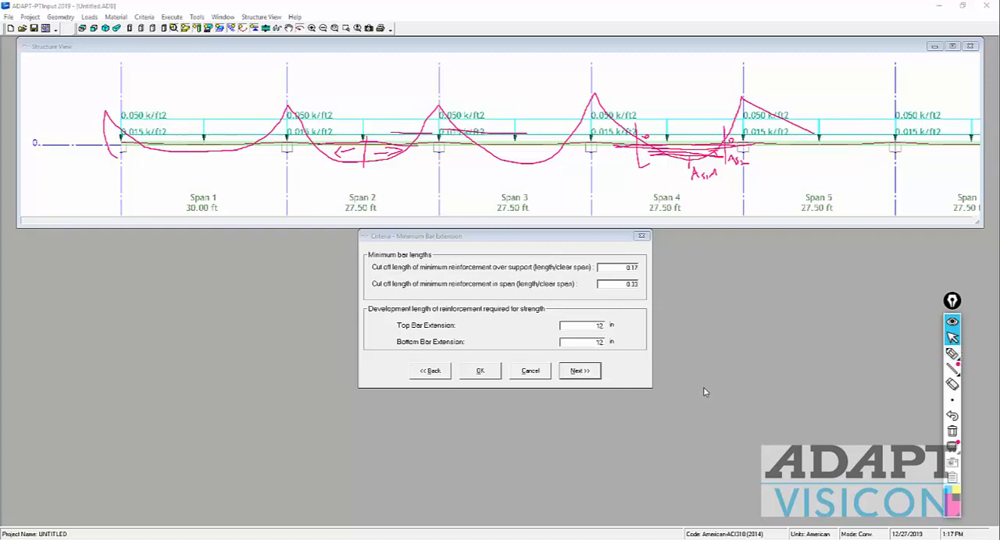
left_click(579, 372)
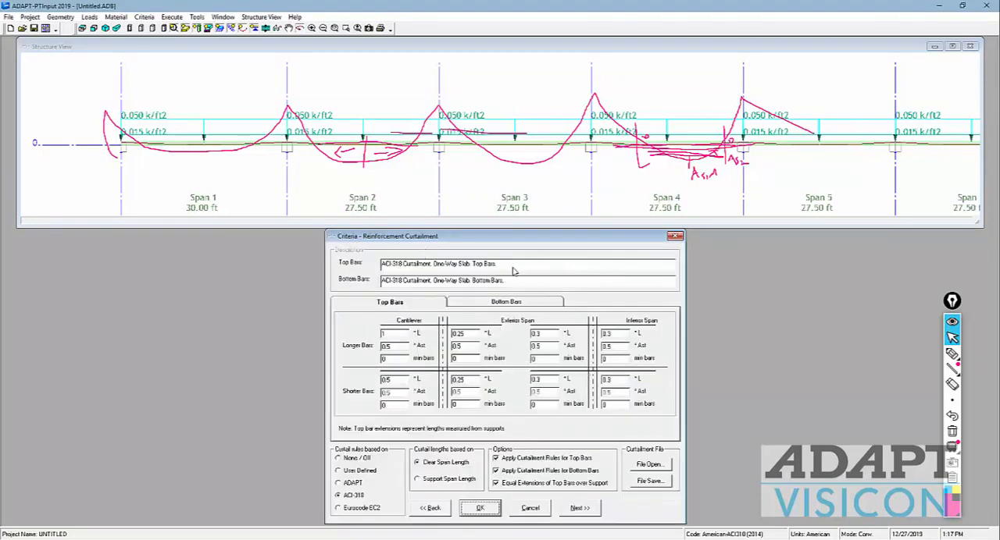
left_click(952, 431)
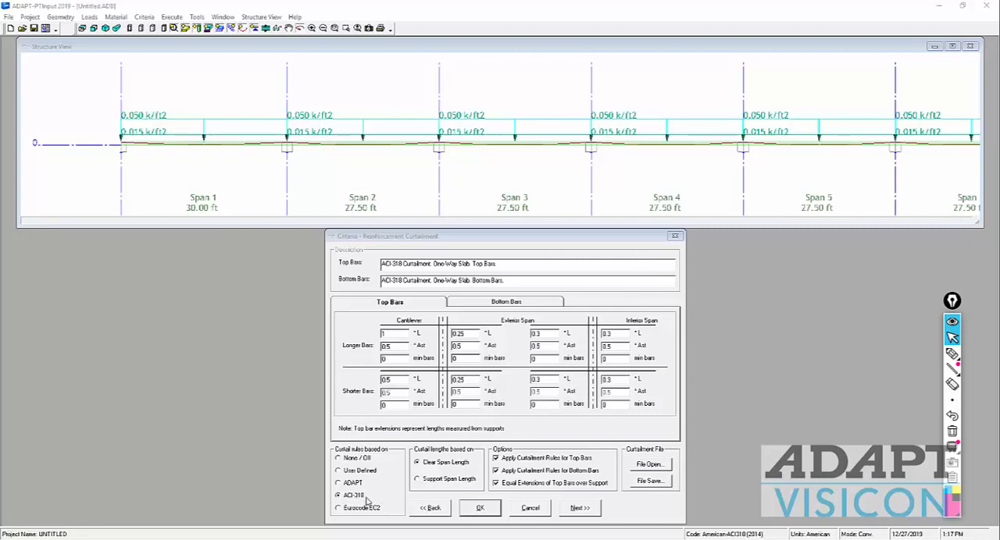
Step: Base the curtailment rules on ADAPT and compare them with the minimum bar extension settings
left_click_drag(456, 240, 478, 174)
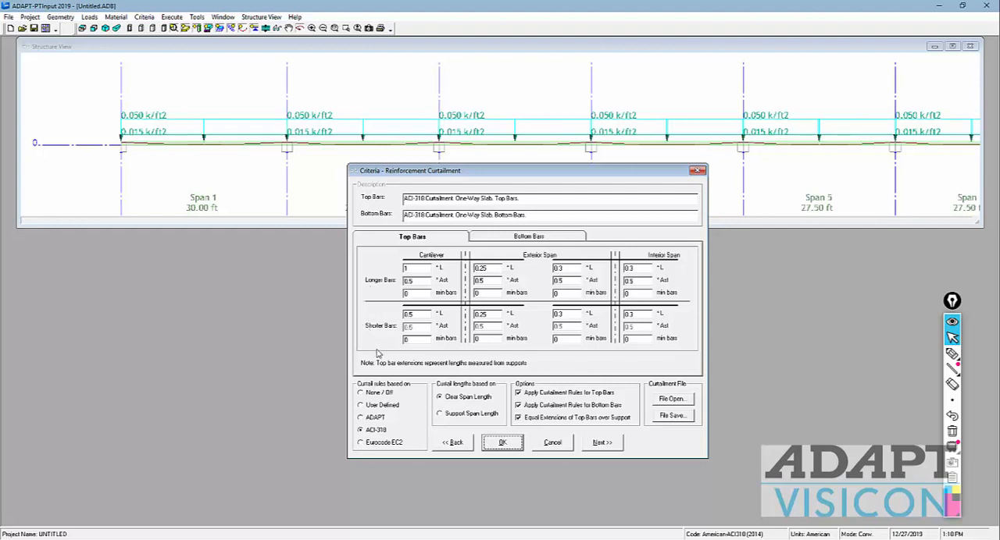
left_click(361, 419)
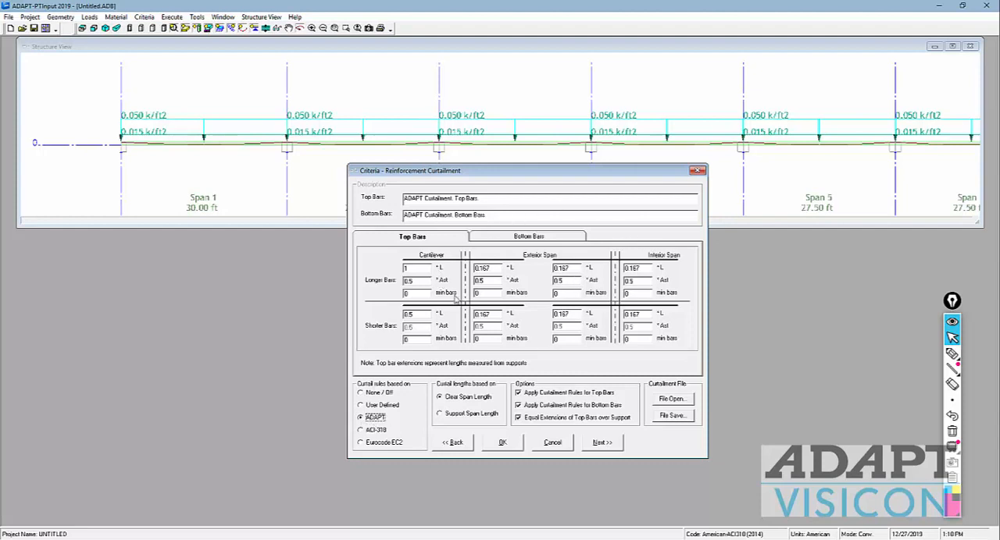
left_click(454, 444)
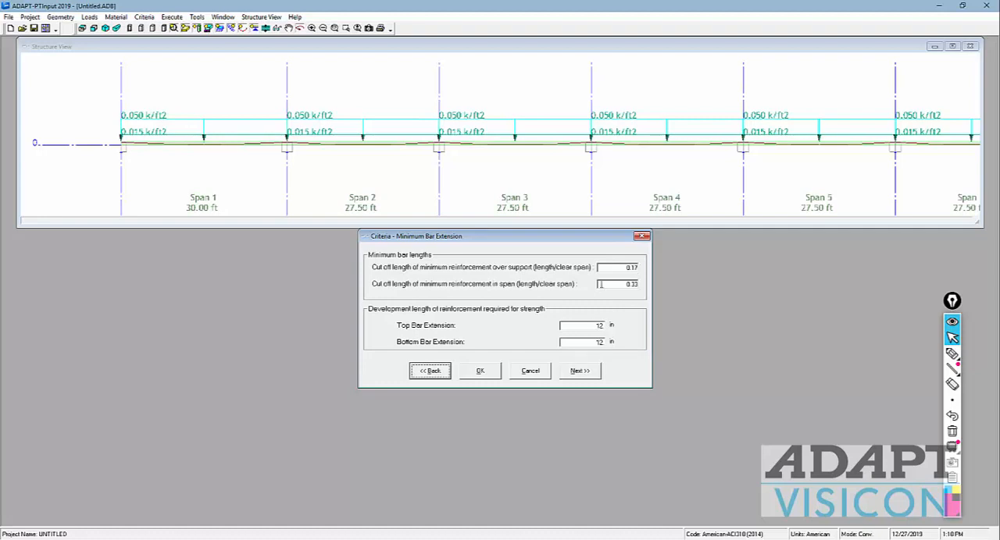
left_click(584, 373)
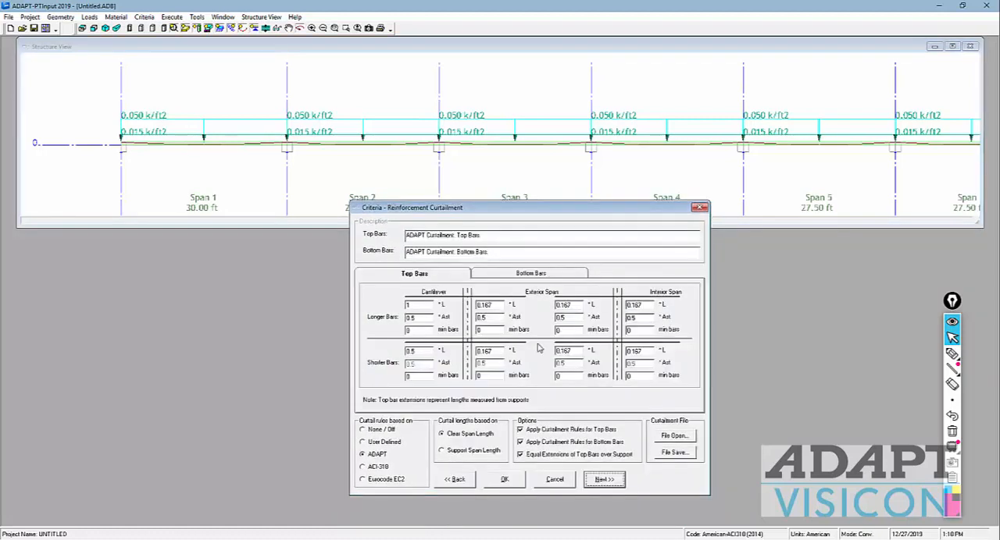
Step: Set the curtailment rules to None / Off and recheck the minimum bar extension settings
left_click(362, 431)
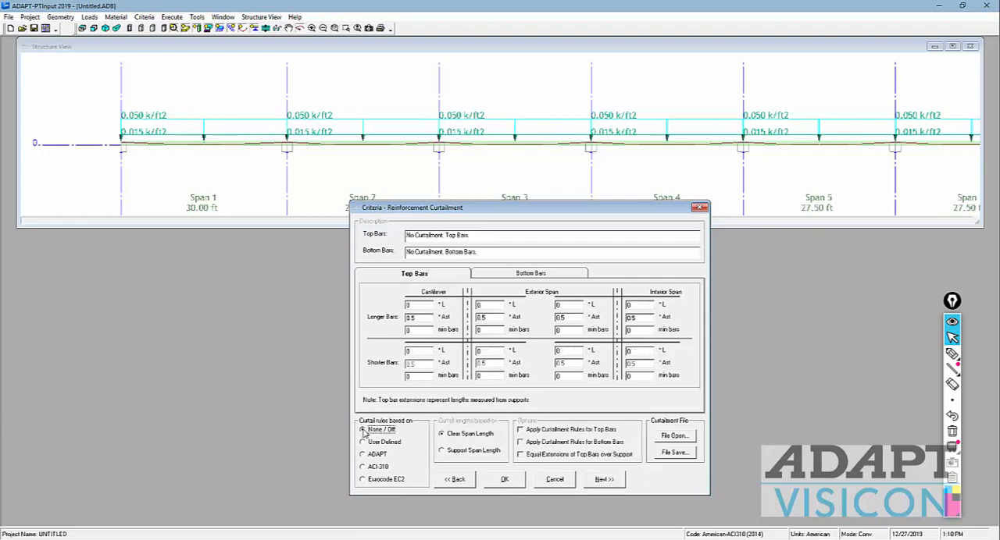
left_click(470, 481)
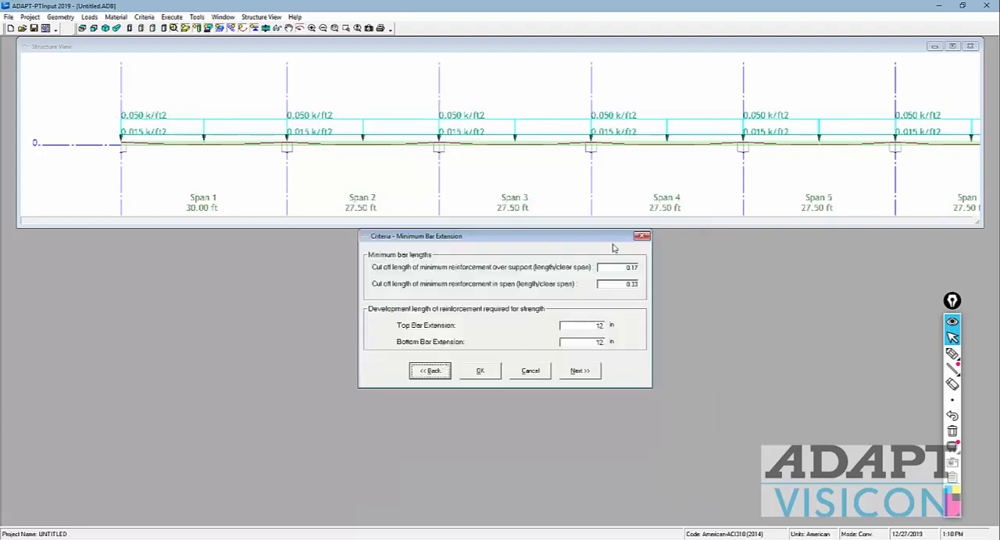
left_click(580, 374)
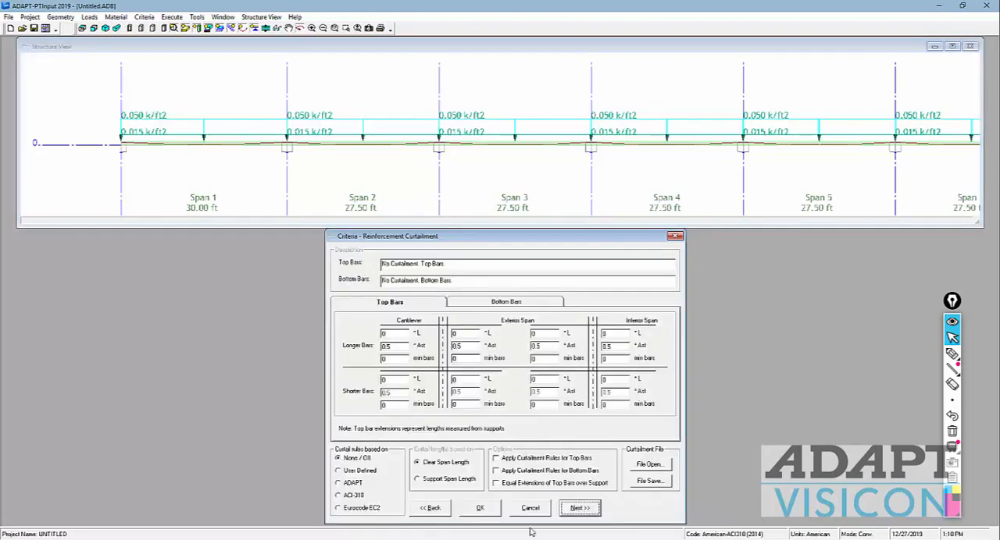
Step: Check the curtailment values for bottom and top bars and continue to the load combinations
left_click(472, 305)
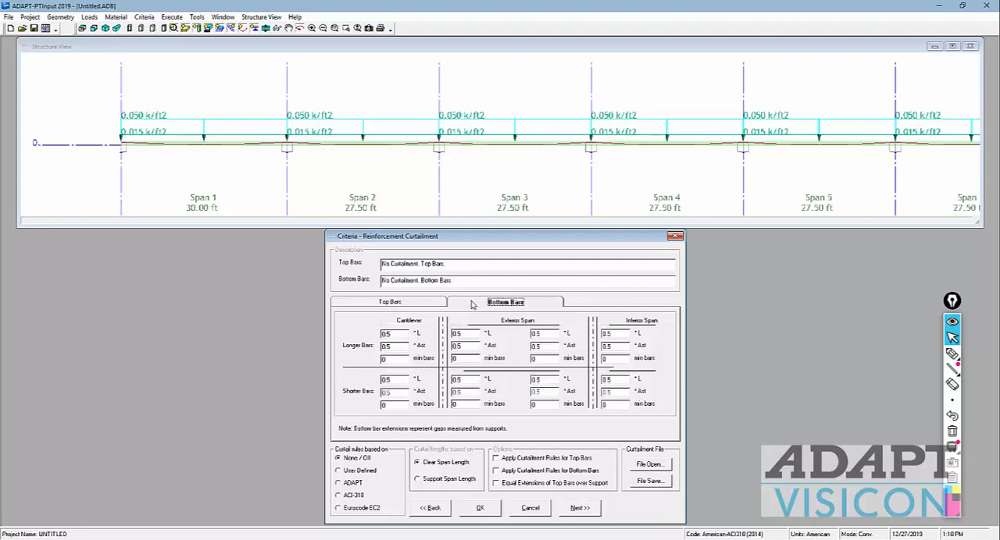
left_click(432, 309)
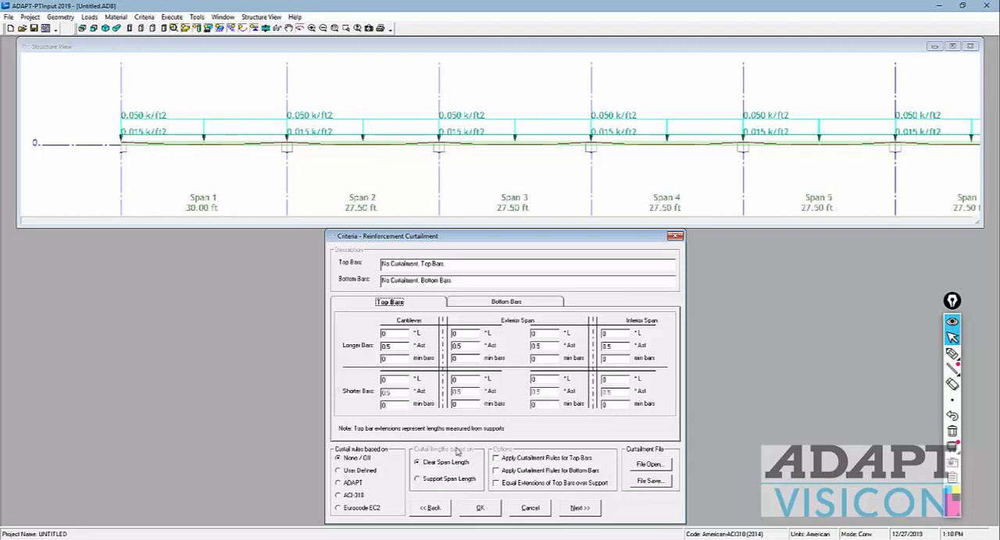
left_click(580, 508)
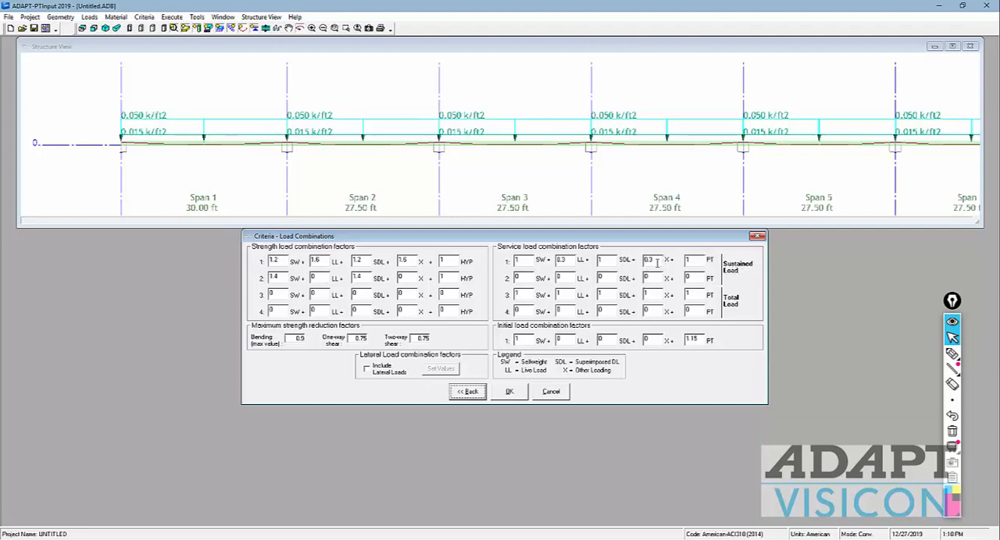
Step: Review the service load combination factors for sustained and total load and the initial combination's PT factor
left_click_drag(657, 263, 636, 262)
left_click(516, 295)
left_click_drag(700, 339, 667, 341)
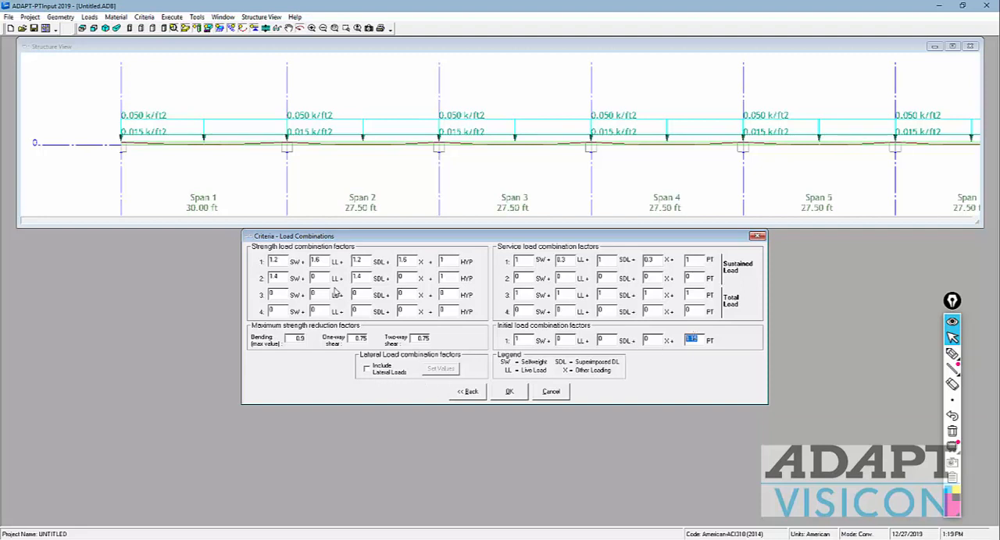
Step: Sketch moment arrows on both sides of the third support with the pen and erase them
left_click(949, 356)
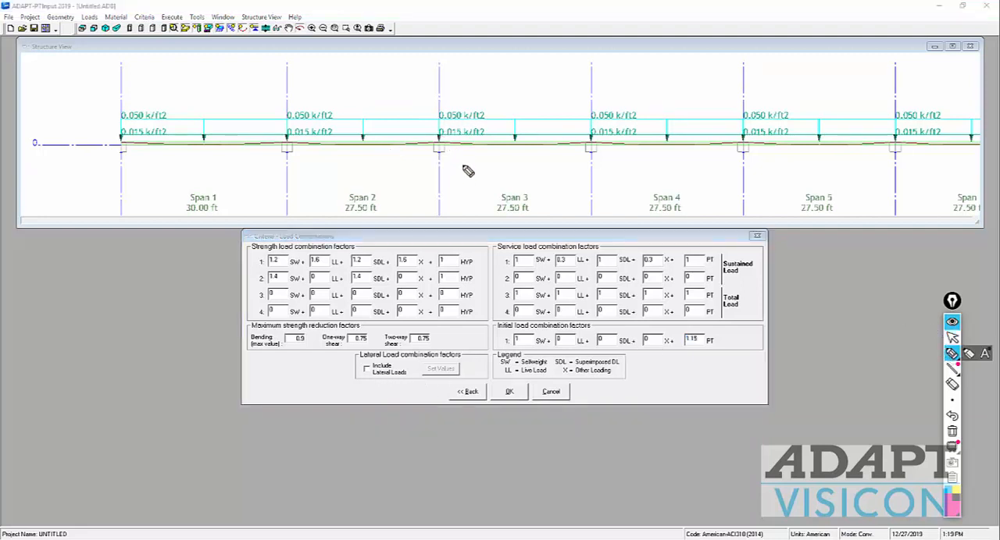
left_click_drag(466, 160, 456, 121)
mouse_move(415, 154)
left_mouse_down()
mouse_move(416, 127)
mouse_move(428, 123)
left_mouse_up()
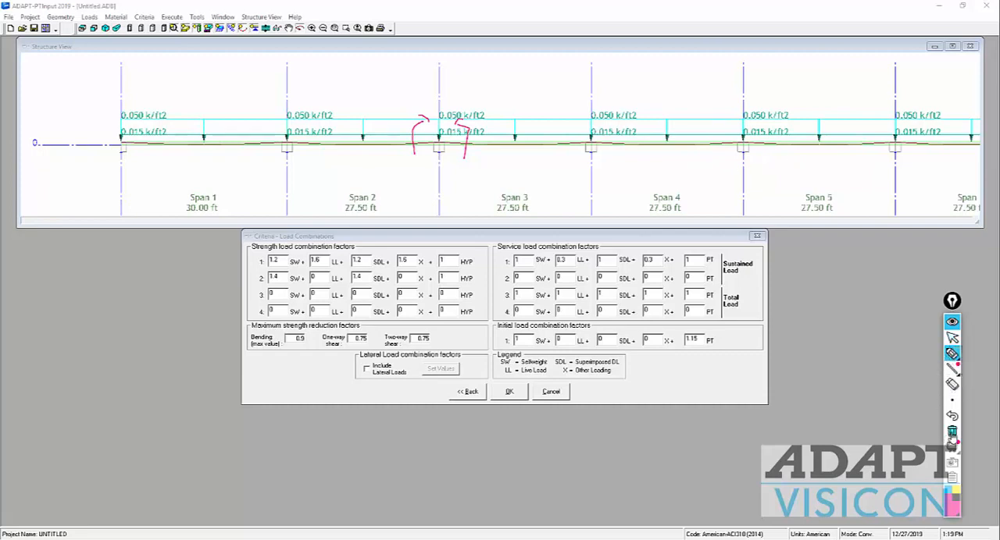
left_click(952, 431)
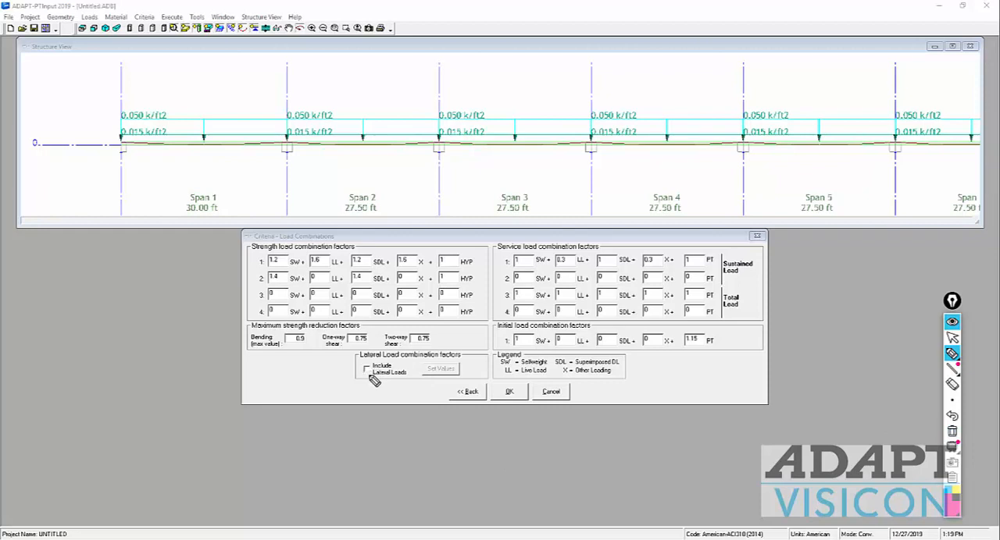
Step: Circle the lateral loads option, enable it to review the lateral combination factors and span moments, and cancel the lateral input
mouse_move(374, 383)
left_mouse_down()
mouse_move(405, 356)
mouse_move(374, 386)
left_mouse_up()
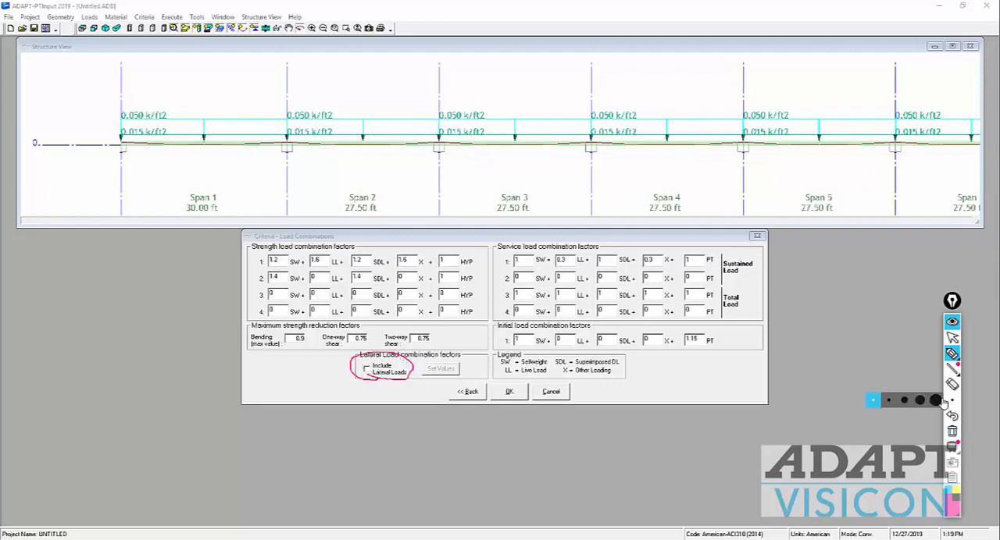
left_click(952, 337)
left_click(367, 369)
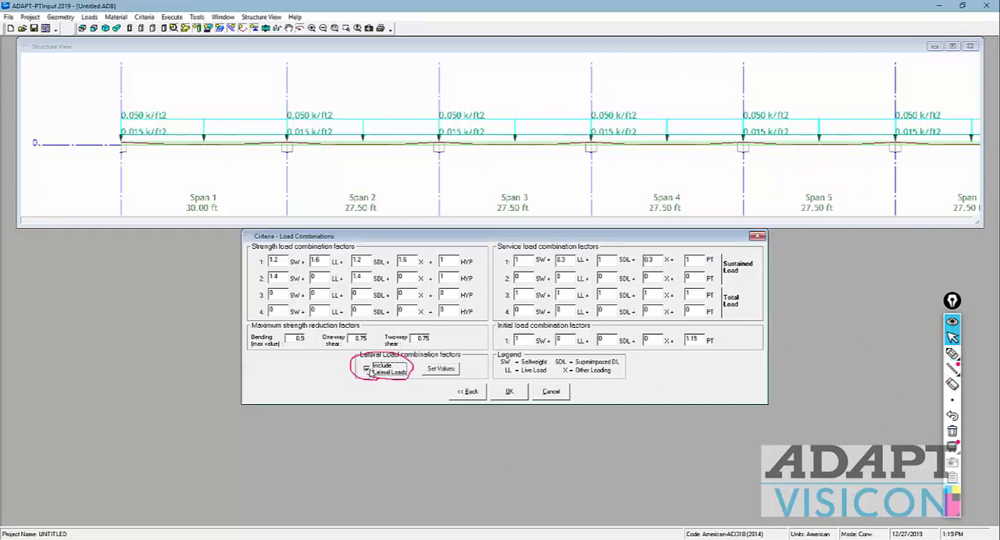
left_click(442, 370)
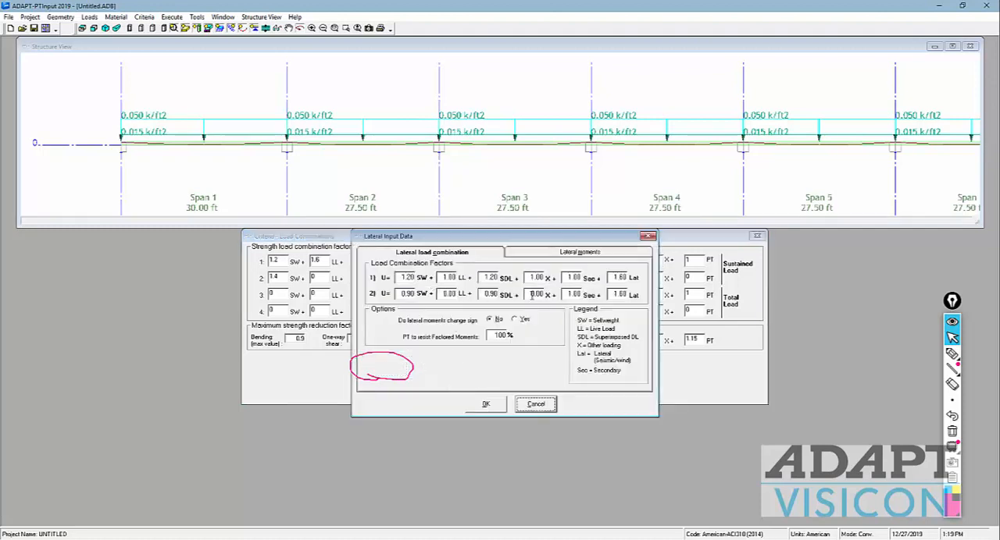
left_click(574, 254)
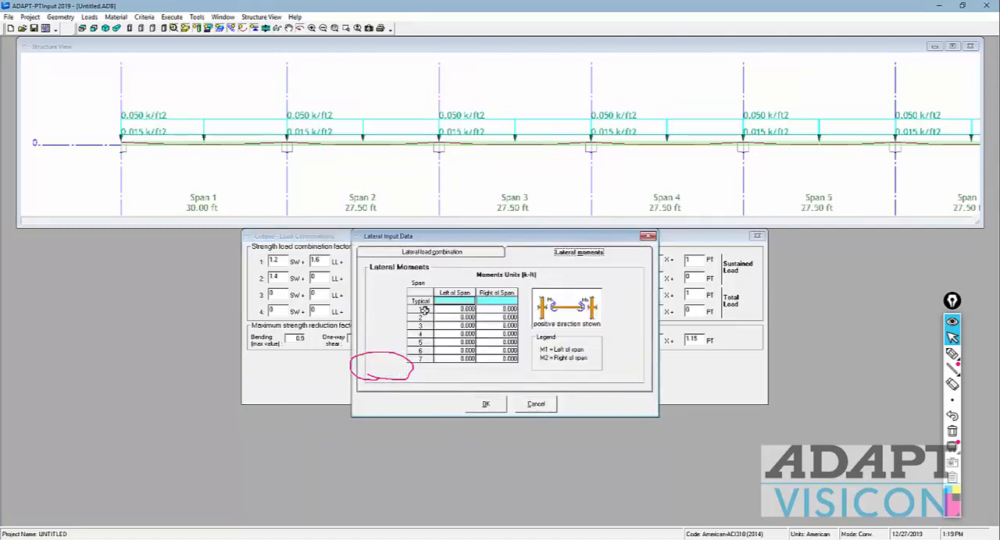
left_click(453, 256)
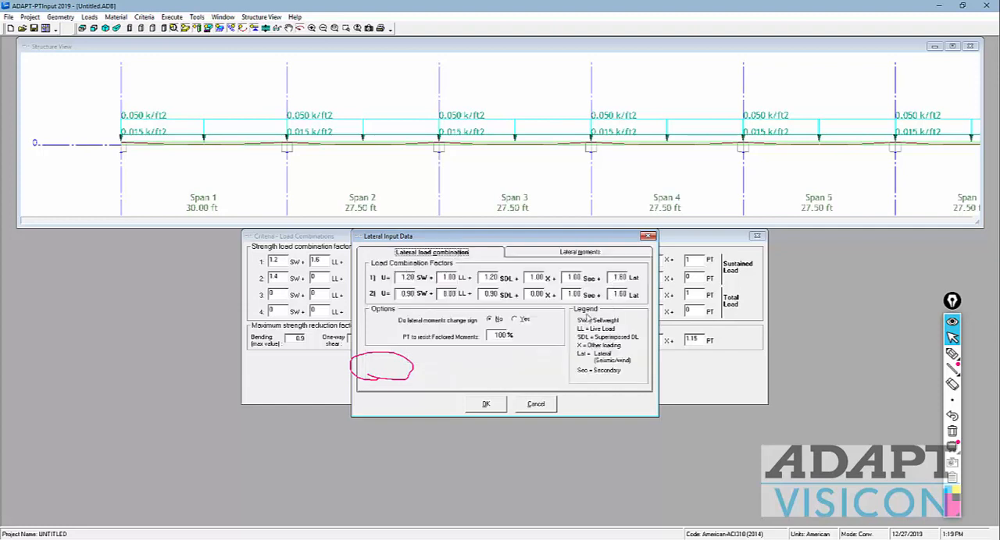
left_click(535, 404)
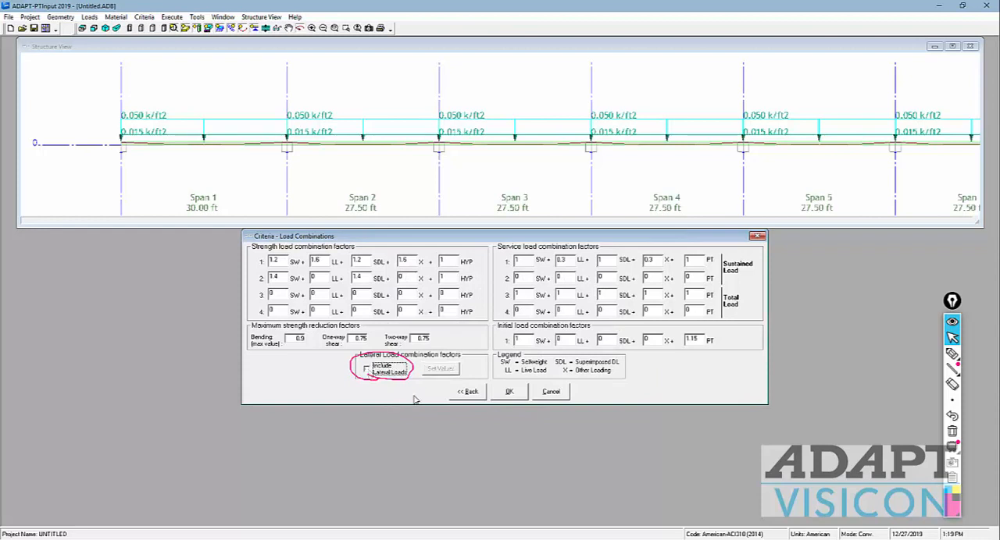
Step: Accept the load combinations, save the model as PTRC_1Way_2019.ADB and execute the analysis
left_click(515, 398)
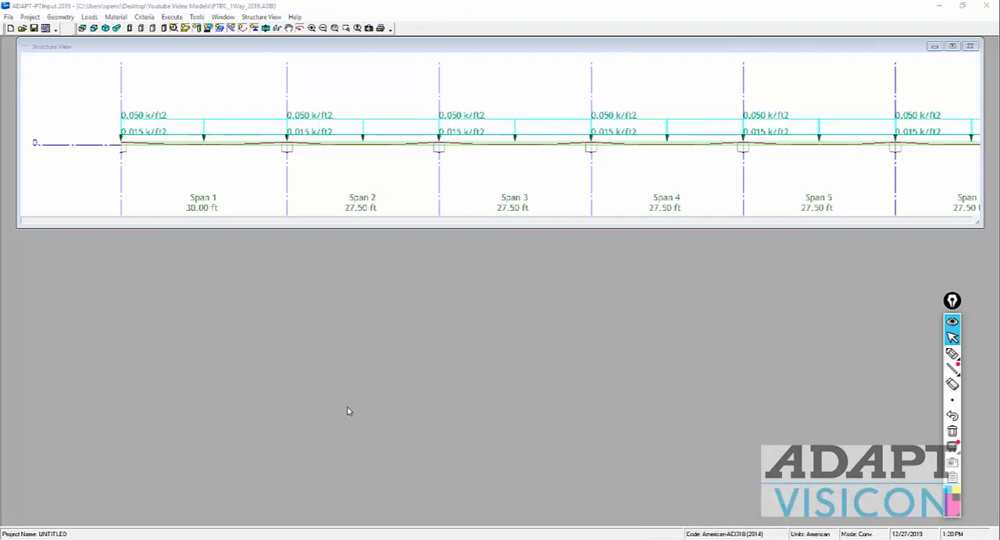
left_click(45, 32)
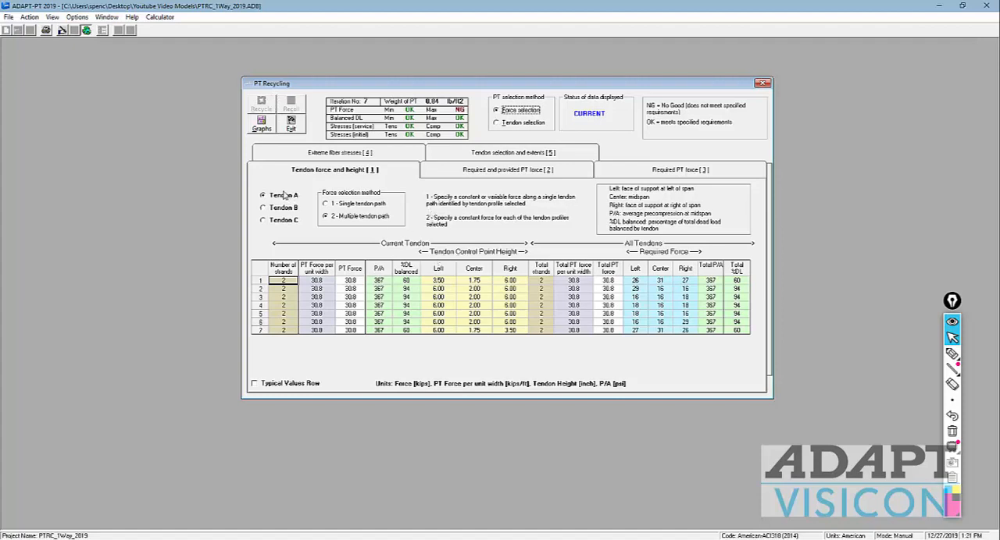
Step: Underline the Force selection method and mark the PT force, balanced load and stress check rows with the pen
left_click(953, 353)
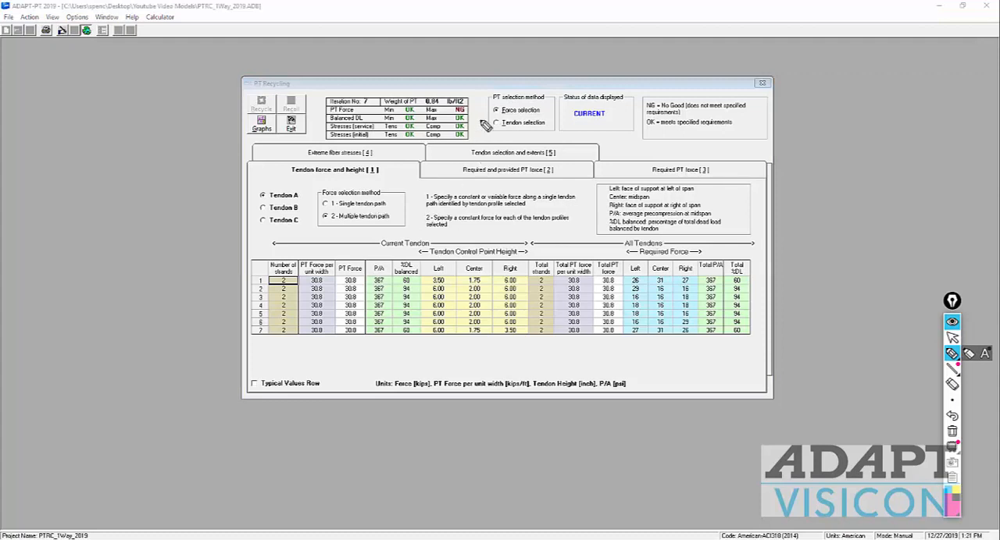
left_click_drag(502, 115, 541, 114)
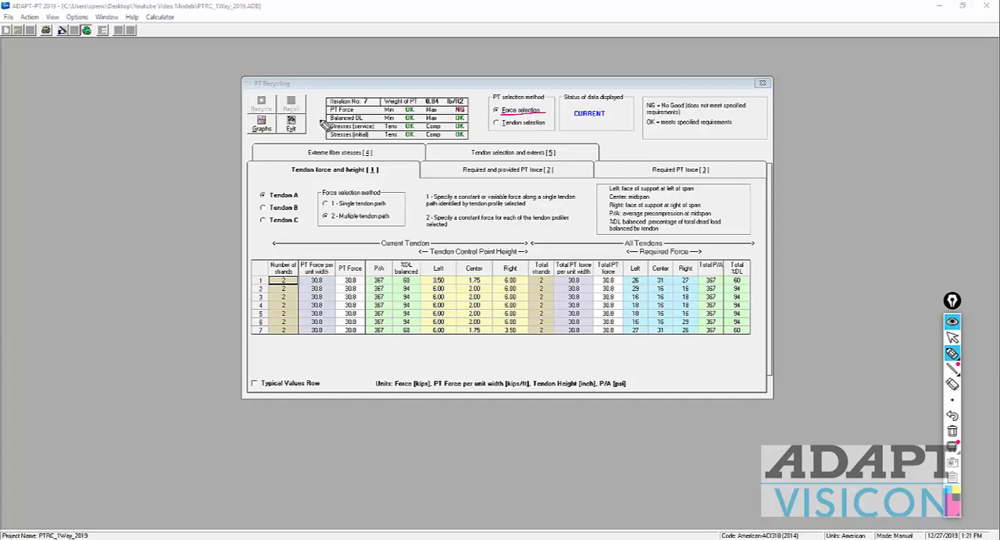
left_click_drag(318, 108, 328, 109)
left_click_drag(318, 126, 328, 135)
Step: Outline the Current Tendon columns, the Tendon A option and the All Tendons columns with the pen, and erase all markings
mouse_move(528, 239)
left_mouse_down()
mouse_move(534, 328)
mouse_move(260, 344)
mouse_move(253, 245)
mouse_move(531, 234)
left_mouse_up()
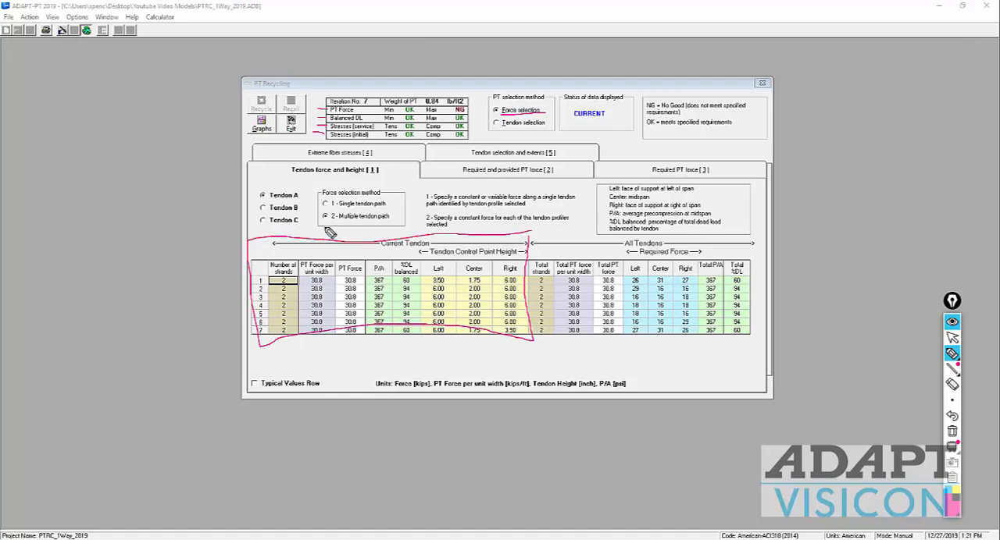
mouse_move(309, 195)
left_mouse_down()
mouse_move(258, 191)
mouse_move(278, 205)
left_mouse_up()
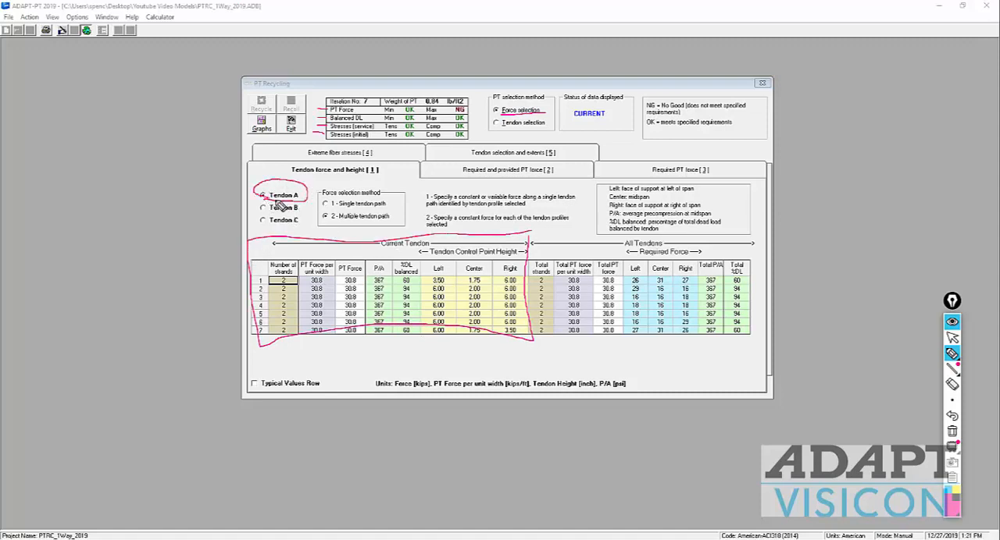
mouse_move(534, 234)
left_mouse_down()
mouse_move(750, 227)
mouse_move(770, 286)
mouse_move(762, 358)
mouse_move(522, 345)
left_mouse_up()
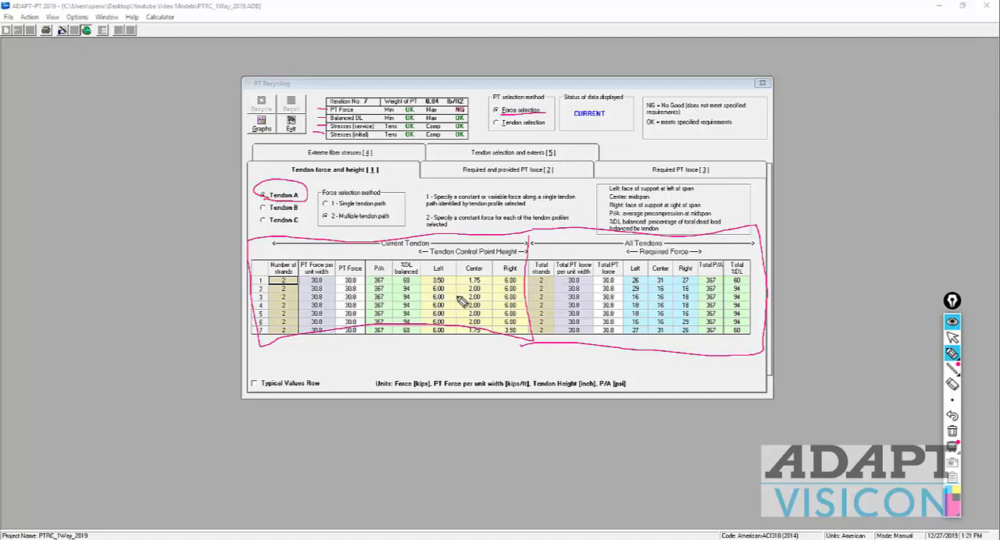
left_click_drag(480, 298, 592, 290)
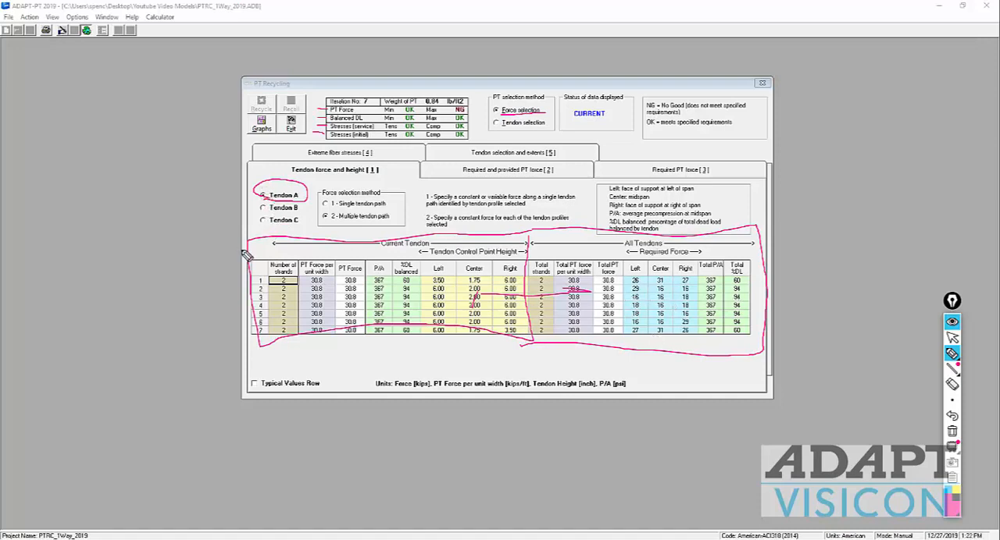
left_click(951, 432)
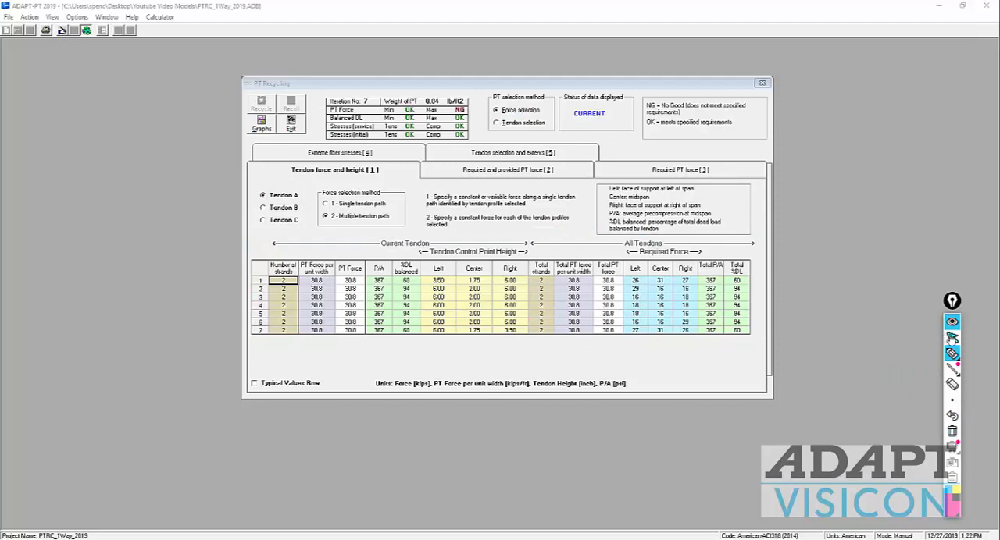
left_click(951, 337)
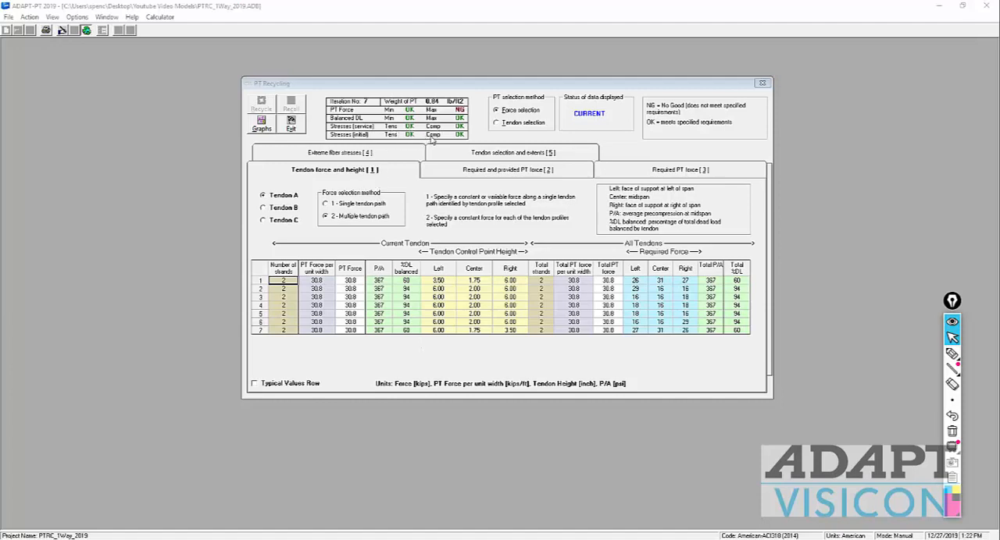
Step: Examine the extreme fiber stresses under total and sustained load conditions, and the required PT force based on tensile stresses
left_click(369, 154)
left_click(340, 204)
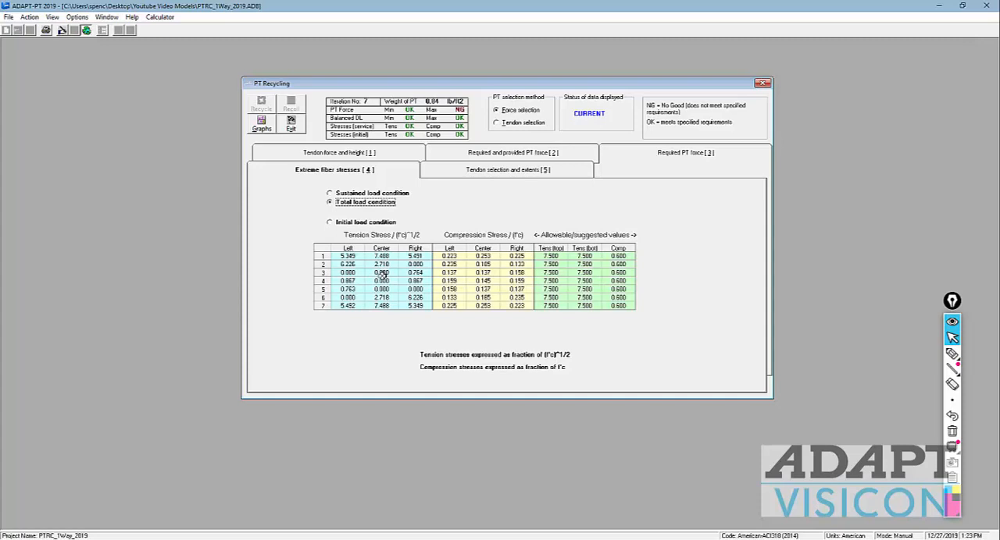
left_click(353, 194)
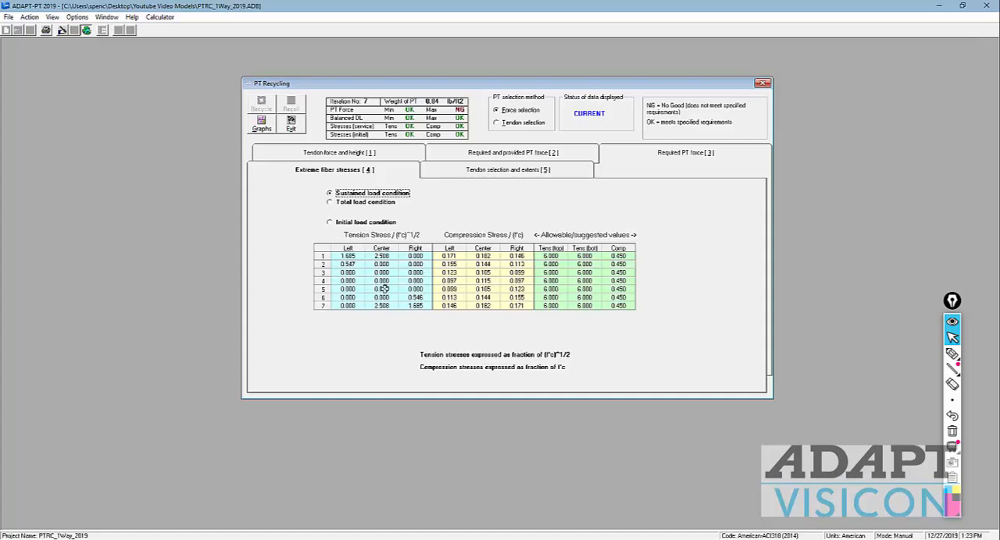
left_click(356, 203)
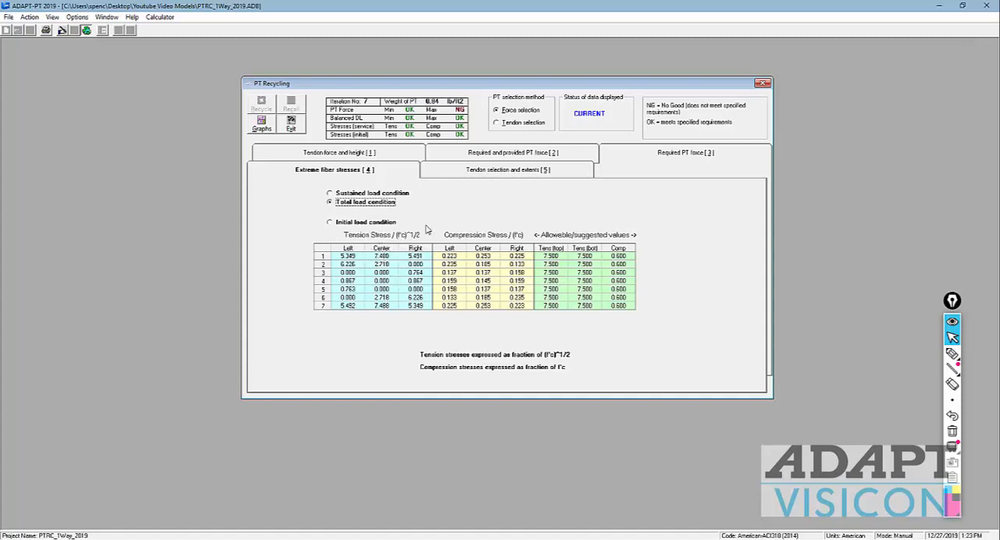
left_click(666, 152)
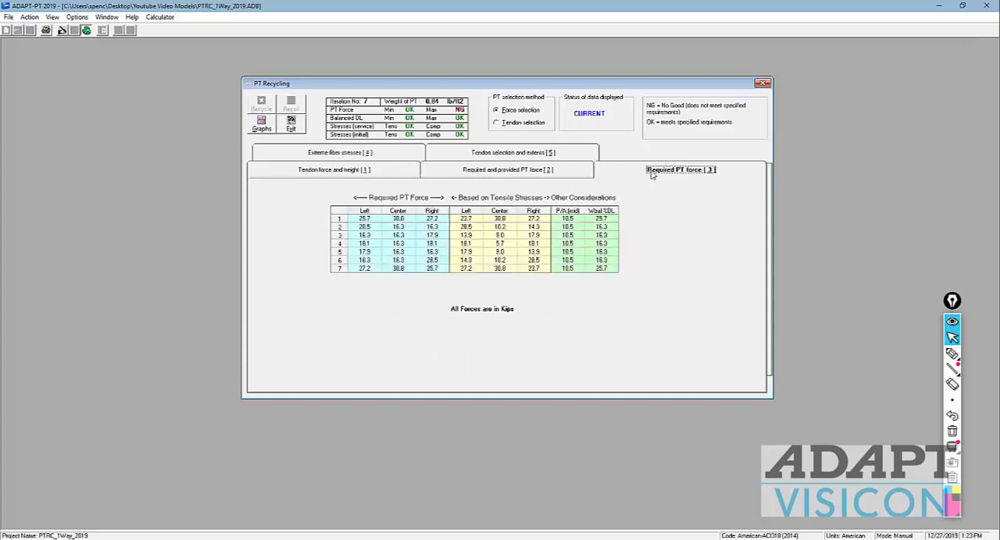
left_click(495, 218)
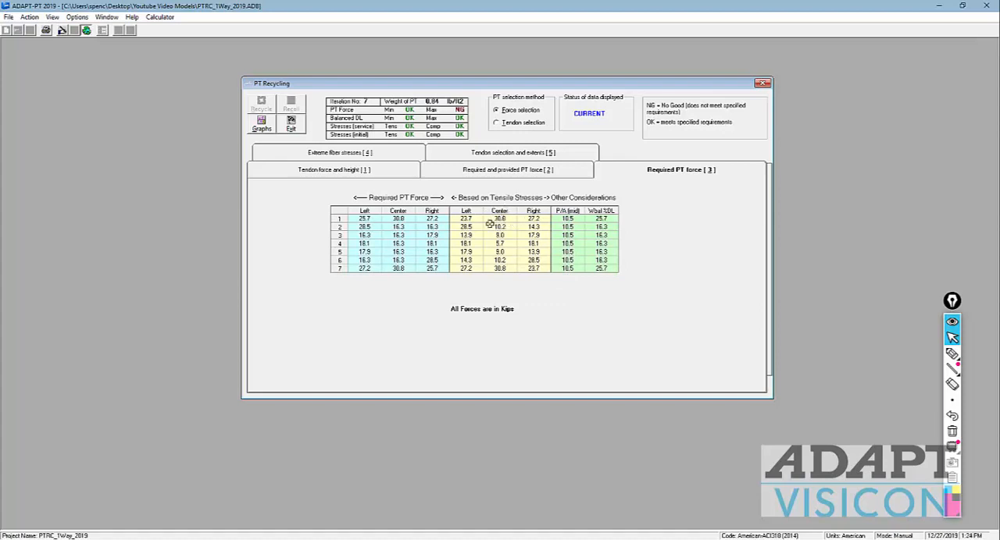
Step: Set Tendon A's PT force to 20 kips in the tendon force and height table
left_click(374, 174)
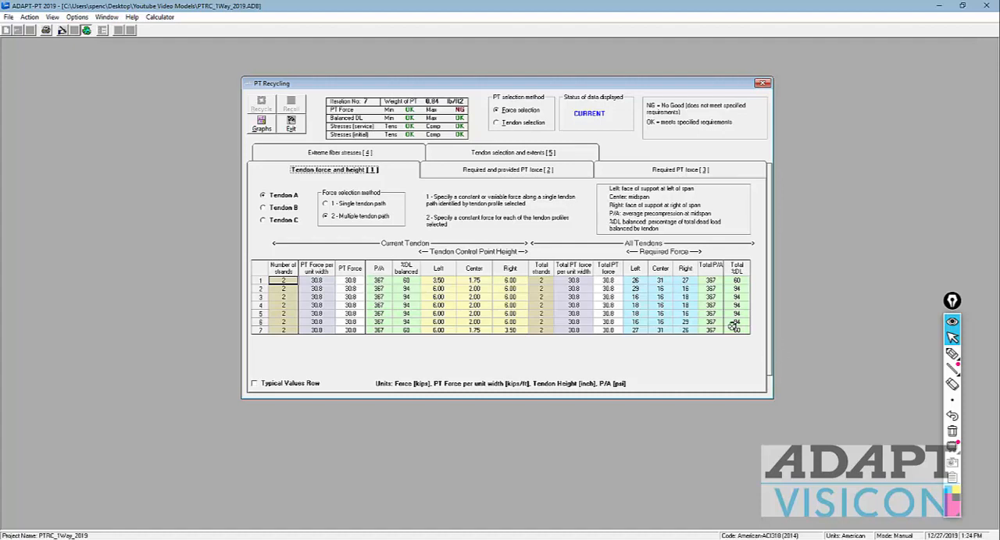
left_click(351, 280)
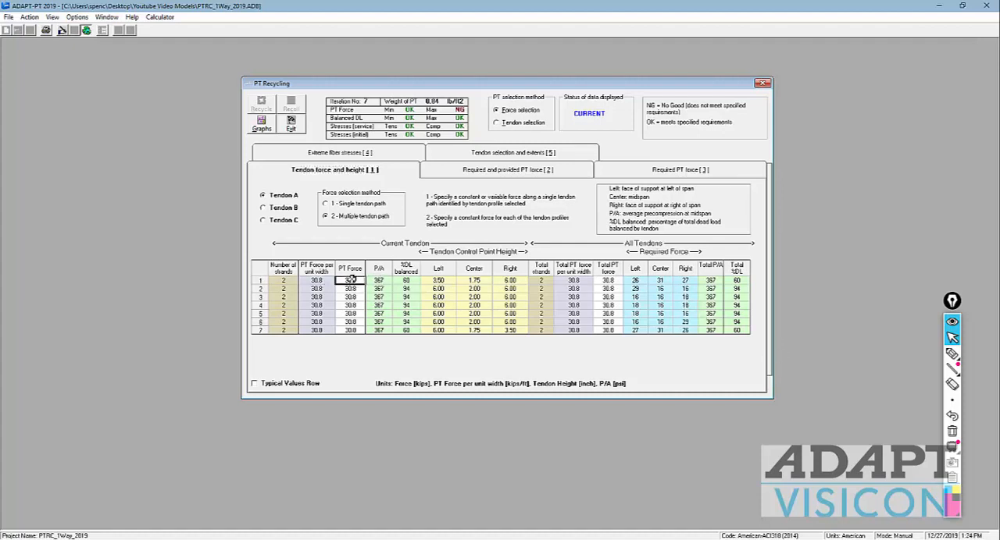
double_click(352, 280)
type("20")
key("Return")
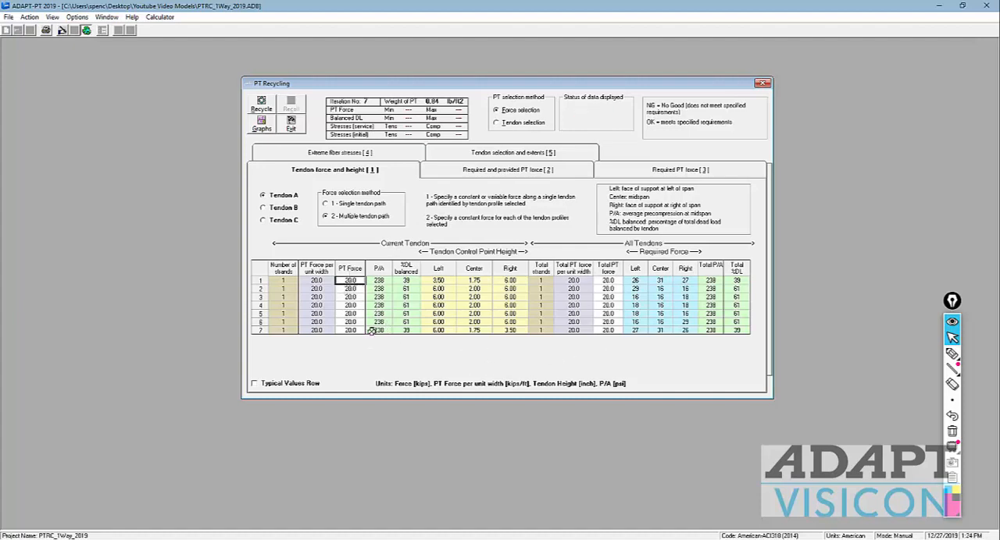
Step: Examine the extents and end locations of Tendons A, B and C, especially Tendon B's right end
left_click(561, 154)
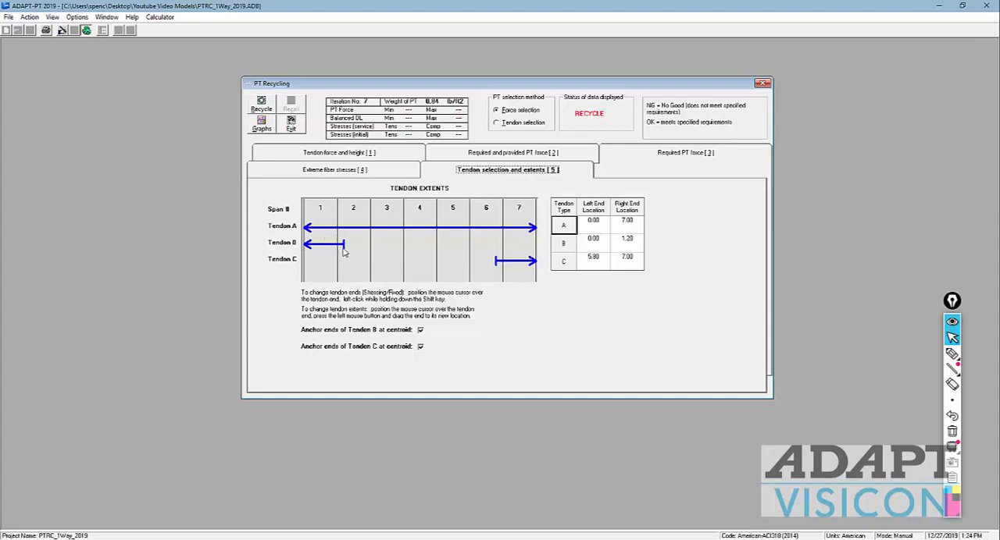
mouse_move(343, 248)
left_mouse_down()
mouse_move(521, 248)
mouse_move(343, 251)
left_mouse_up()
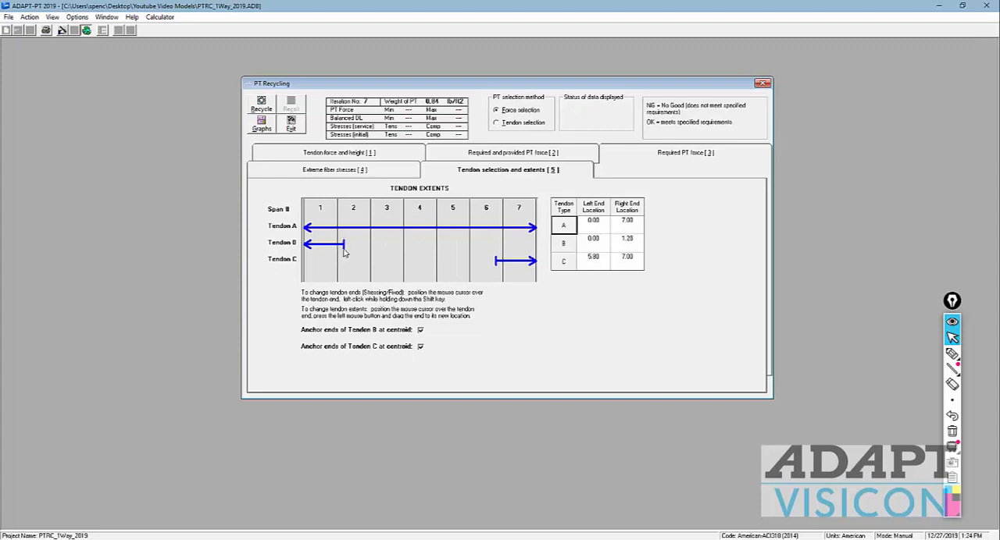
left_click(629, 256)
left_click(622, 242)
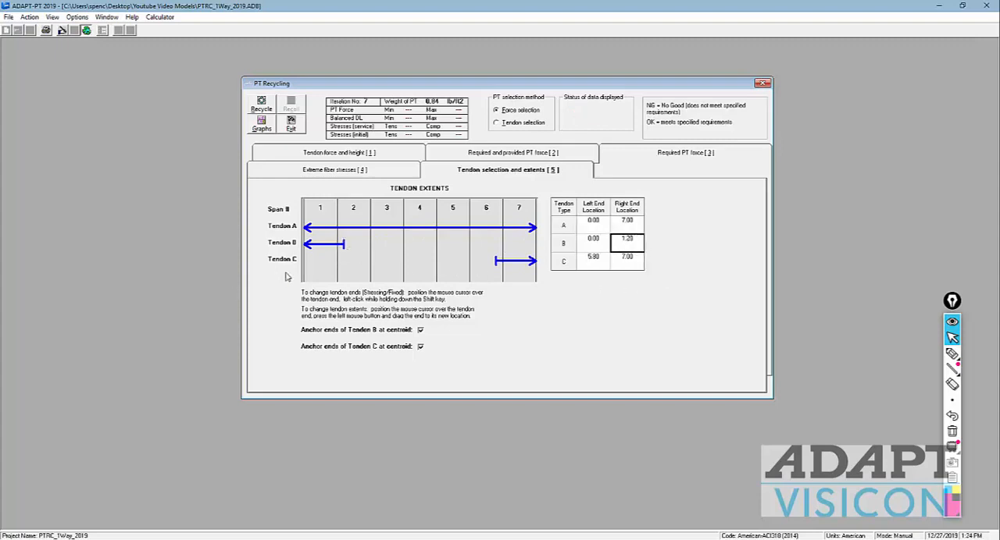
left_click(635, 242)
type("1.50")
key("Return")
left_click(629, 243)
left_click(599, 242)
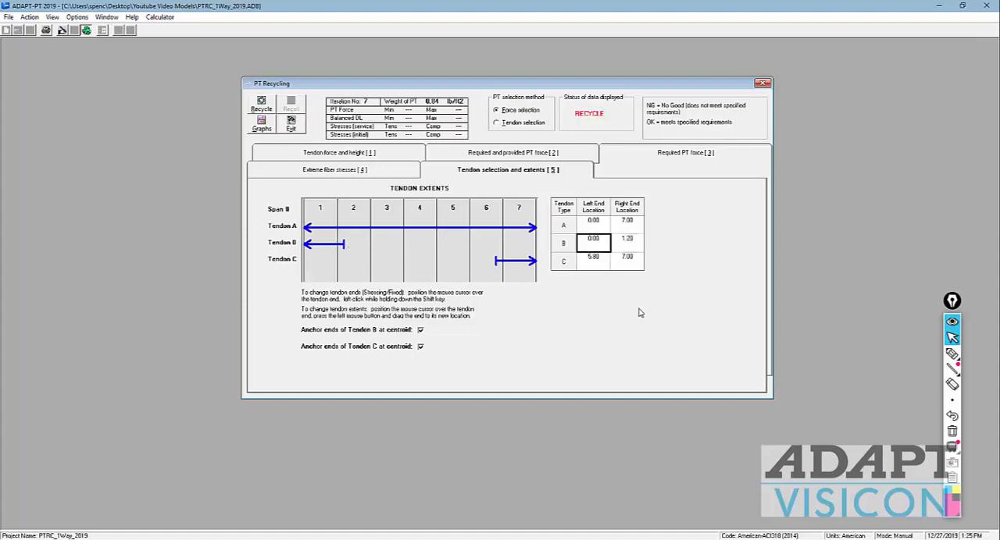
Step: Set Tendon B's PT force in span 1 to 12 kips
left_click(395, 154)
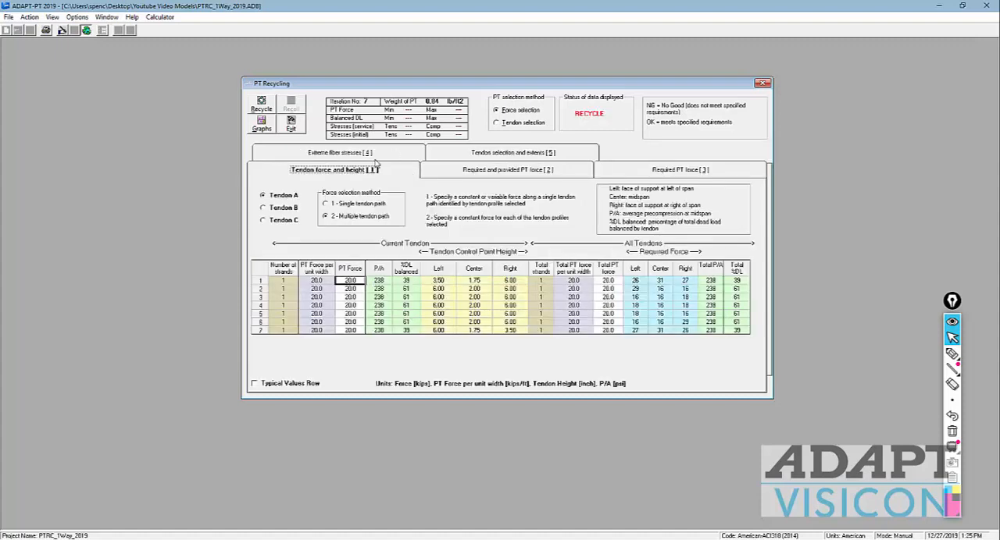
left_click(266, 209)
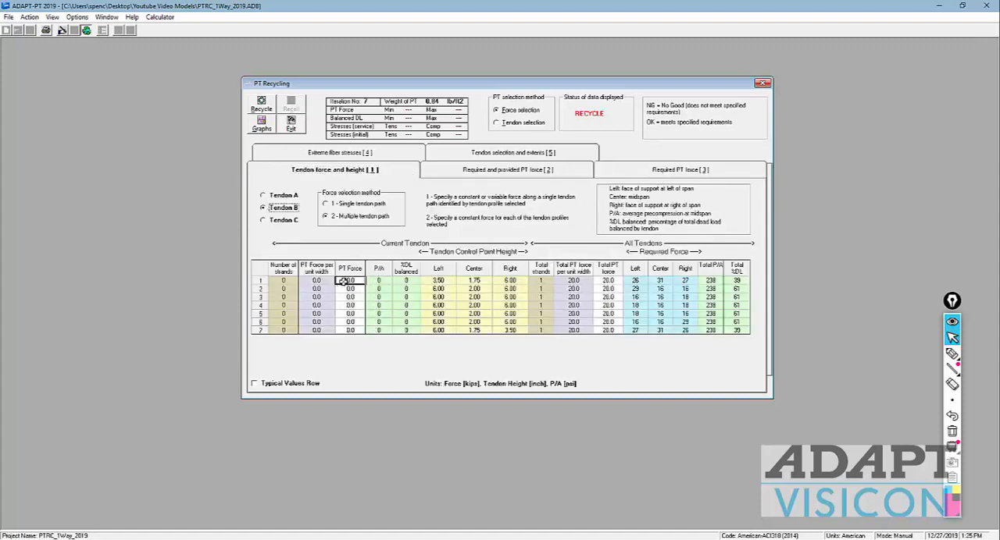
type("12")
left_click(350, 297)
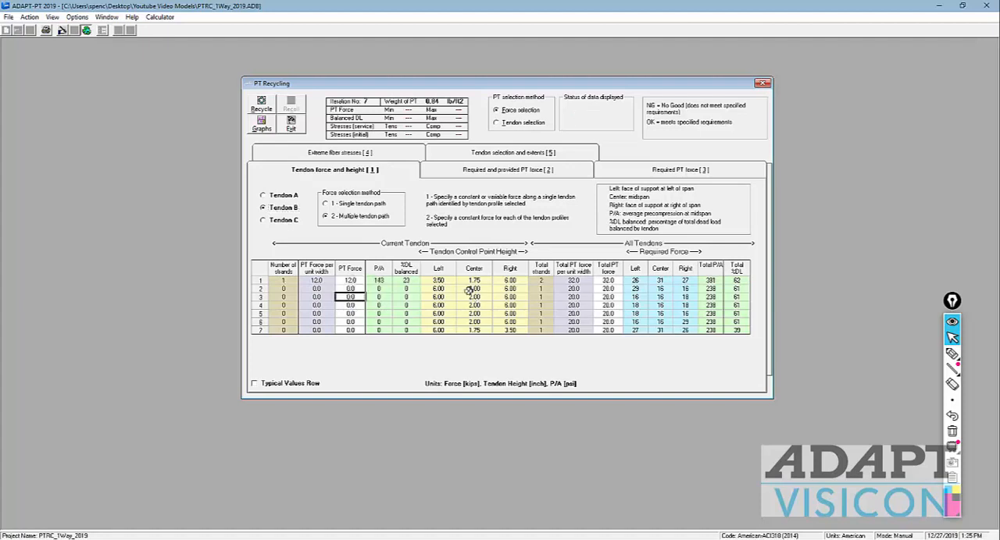
Step: Set Tendon C's PT force in span 7 to 12 kips
left_click(273, 197)
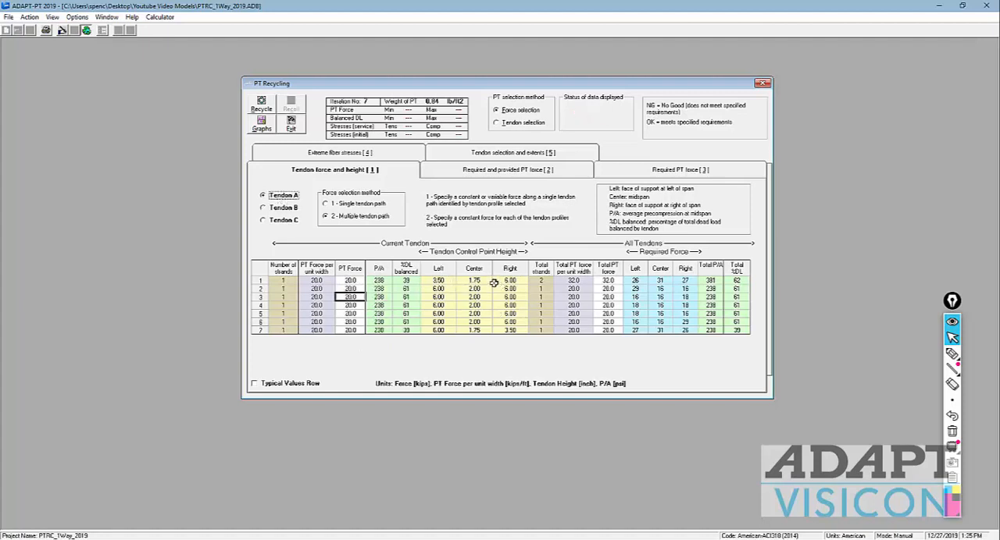
left_click(285, 221)
left_click(351, 330)
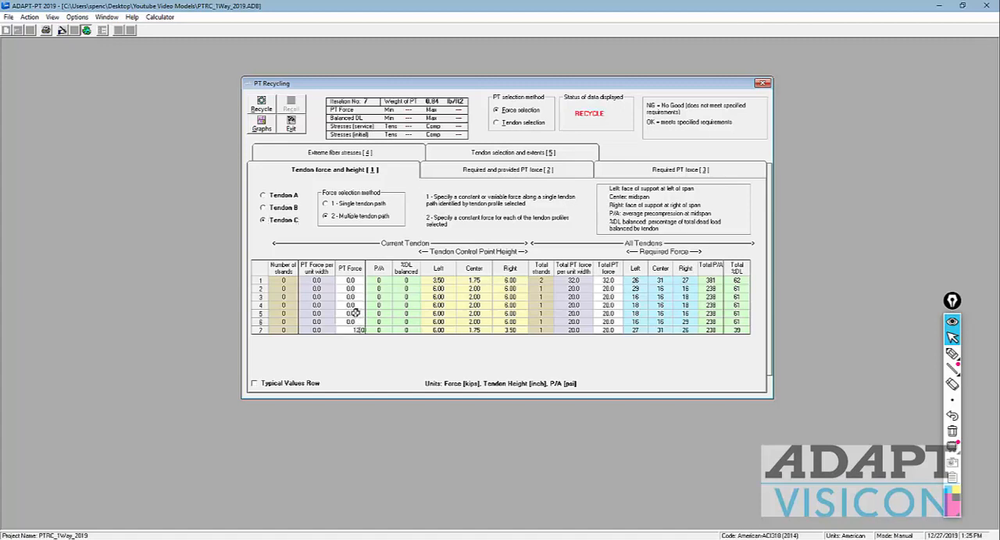
left_click(353, 313)
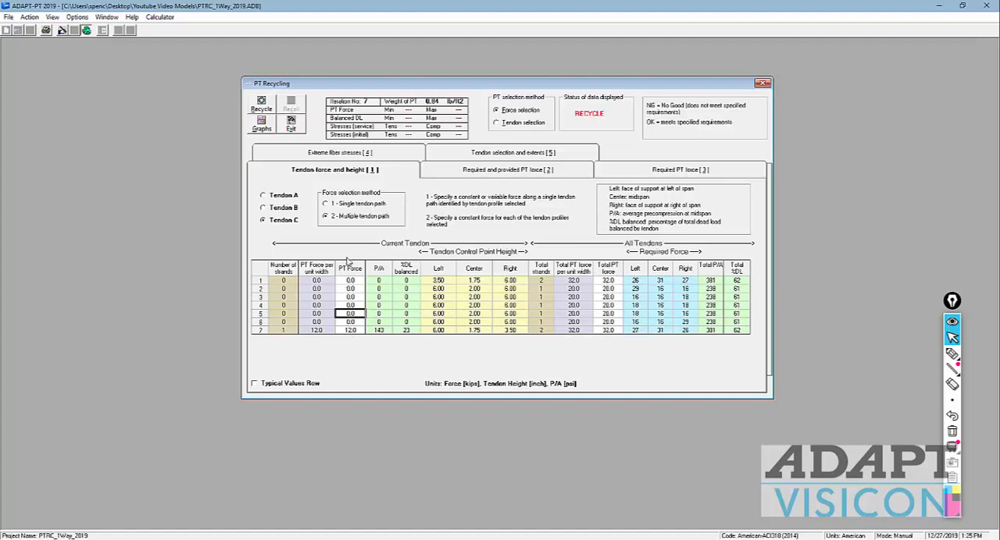
Step: Review the forces of Tendons B and A, recycle the design with the revised forces and check span 1's total P/A
left_click(264, 207)
left_click(263, 196)
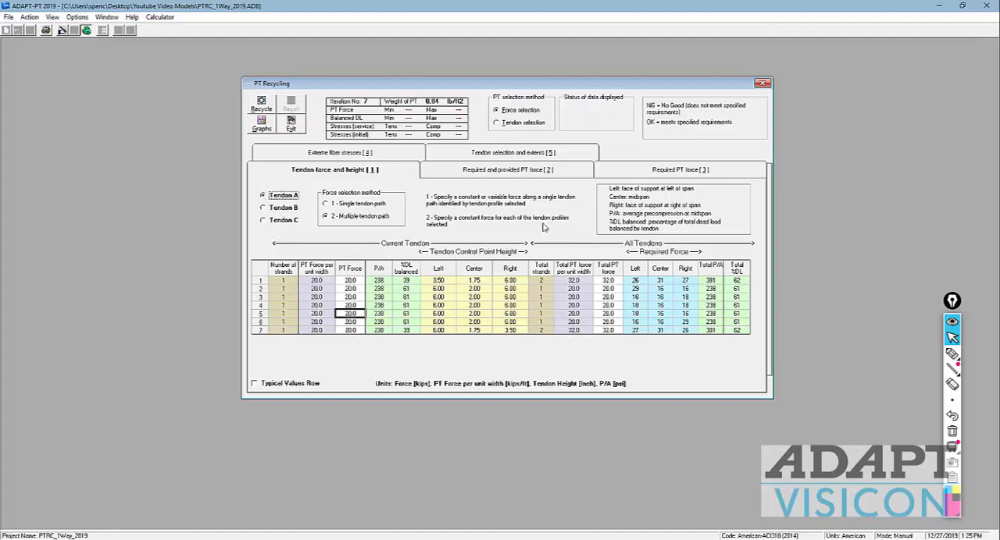
left_click(269, 109)
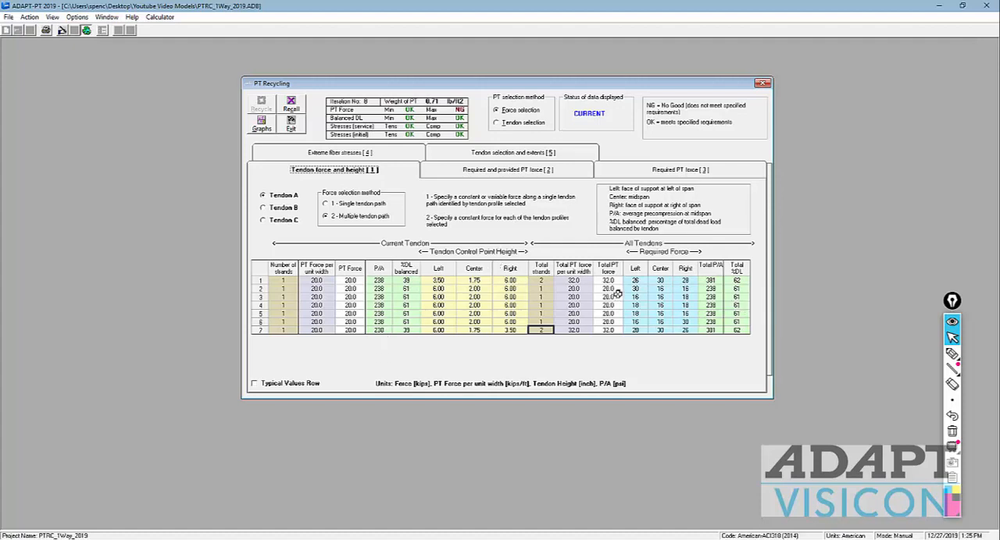
left_click(705, 281)
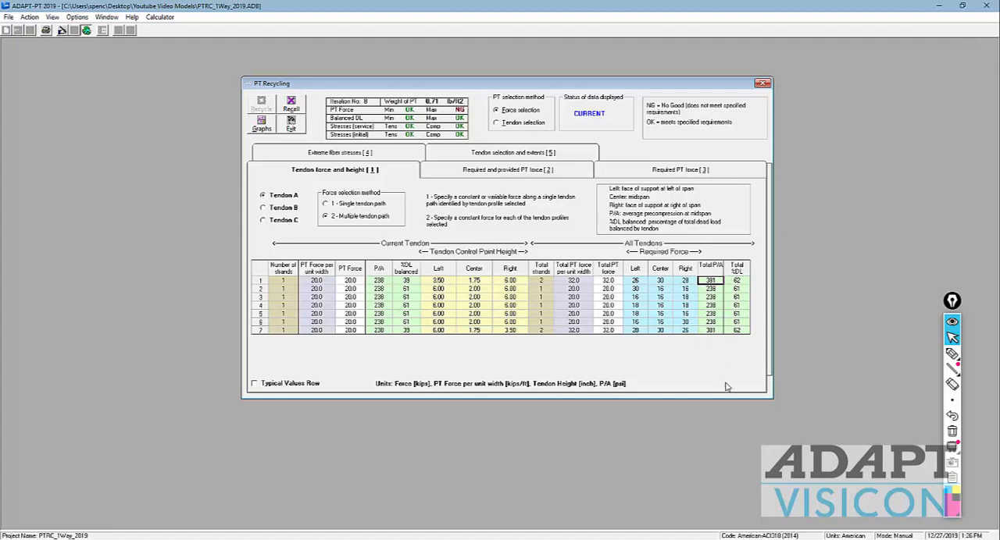
Step: Open the recycle graphs and maximize the Tendon Height Diagram
left_click(259, 125)
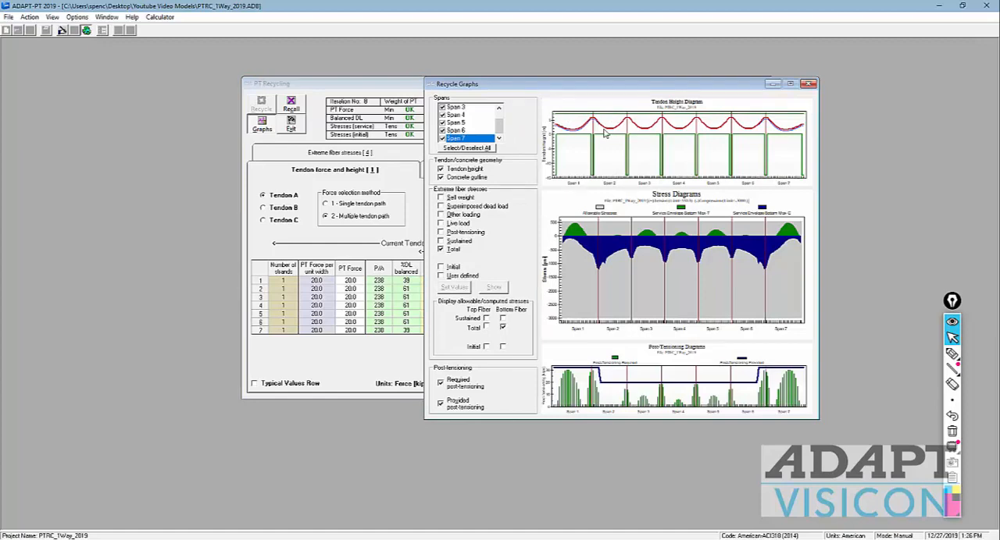
right_click(601, 155)
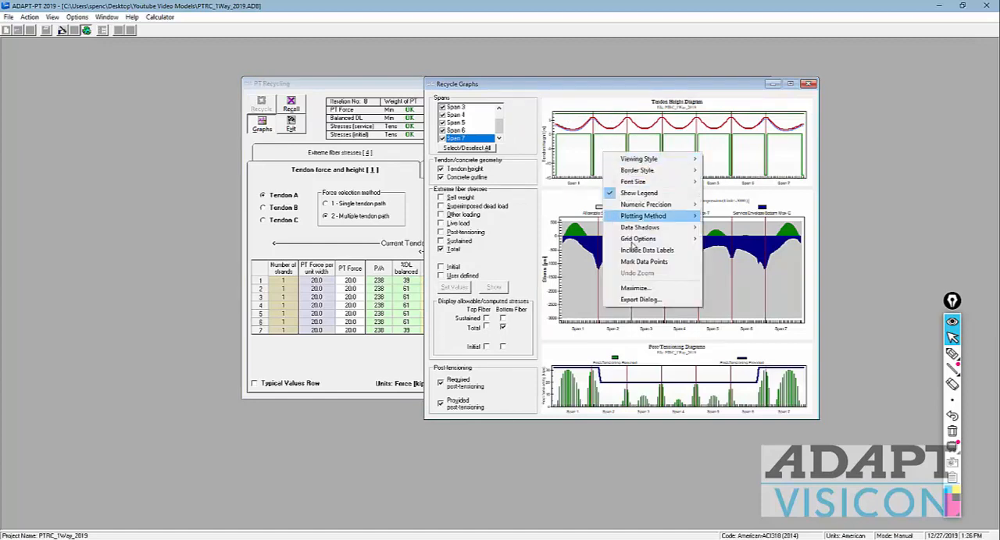
left_click(629, 286)
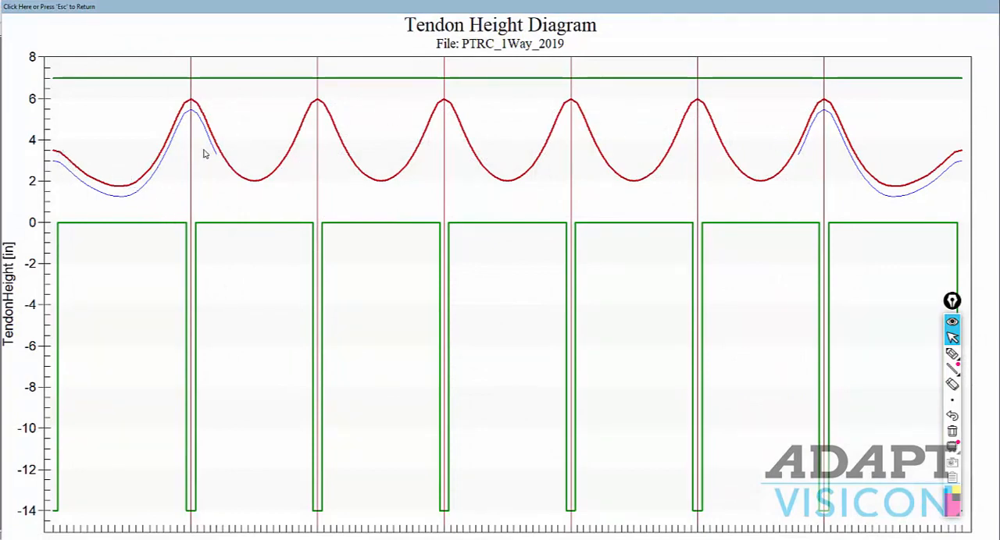
Step: Label the tendon profiles A, B and C with the pen and return from the maximized Tendon Height Diagram
left_click(953, 354)
left_click_drag(470, 118, 490, 115)
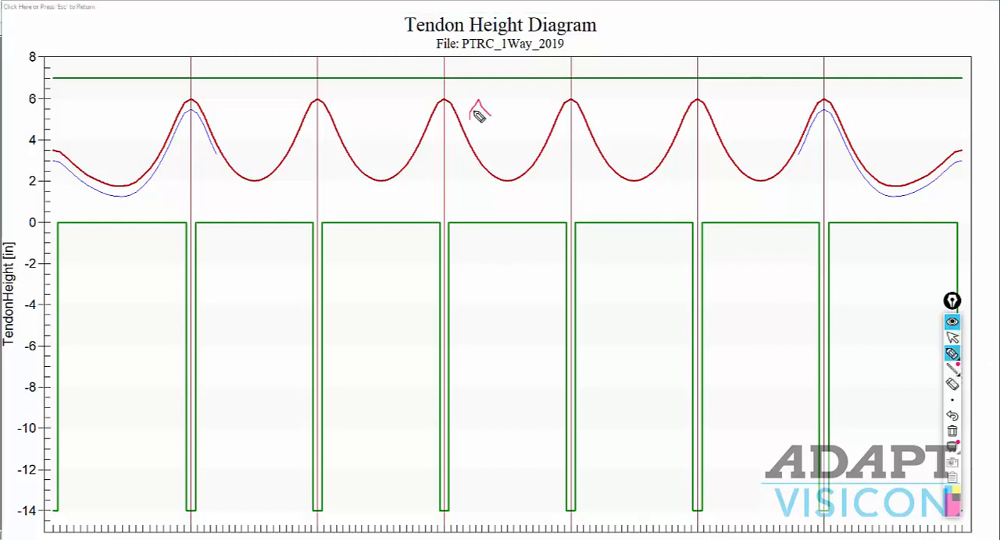
left_click_drag(177, 134, 179, 149)
left_click_drag(843, 160, 844, 171)
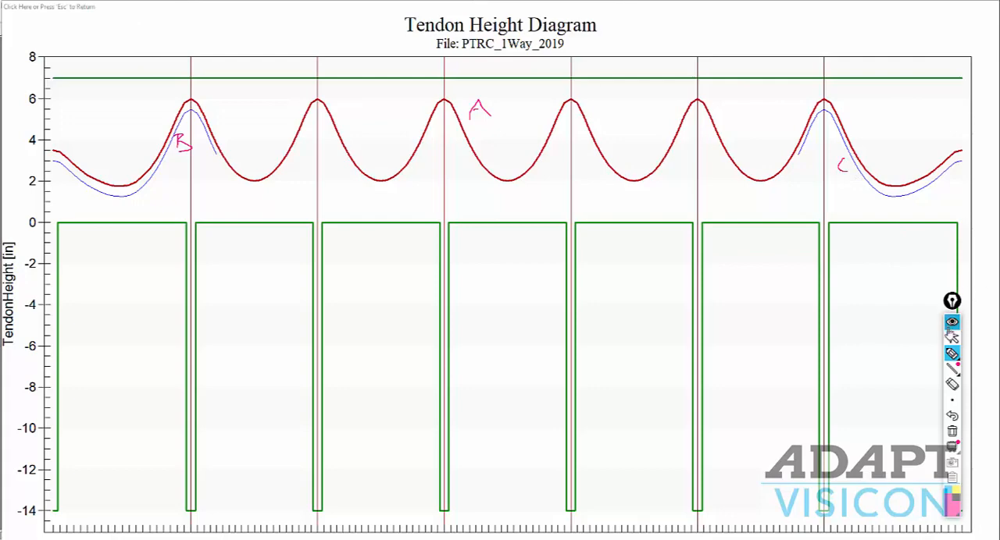
left_click(951, 338)
left_click(563, 292)
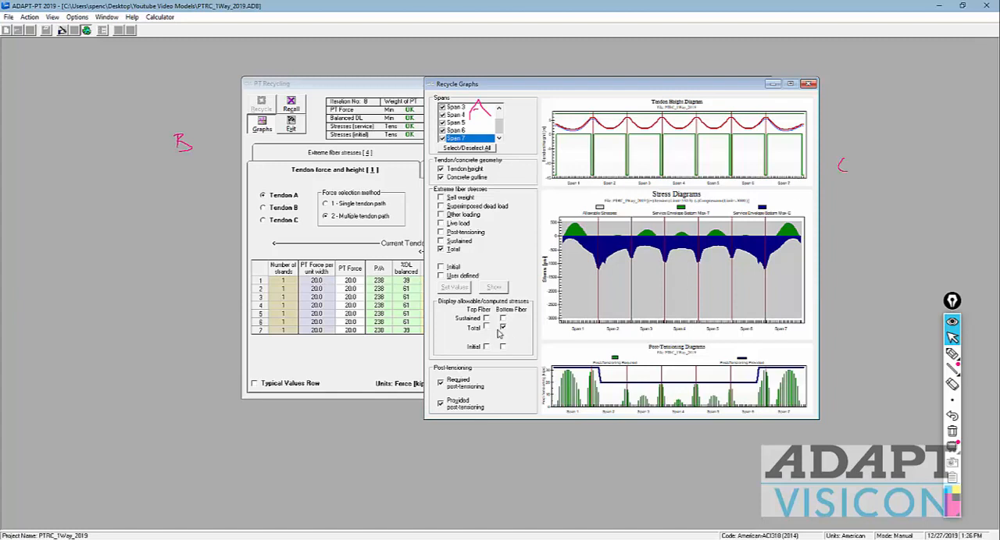
Step: Compare top and bottom fiber total stresses, then circle the end-span tension peaks and mark the end-tendon extents on the bottom fiber diagram
left_click(486, 328)
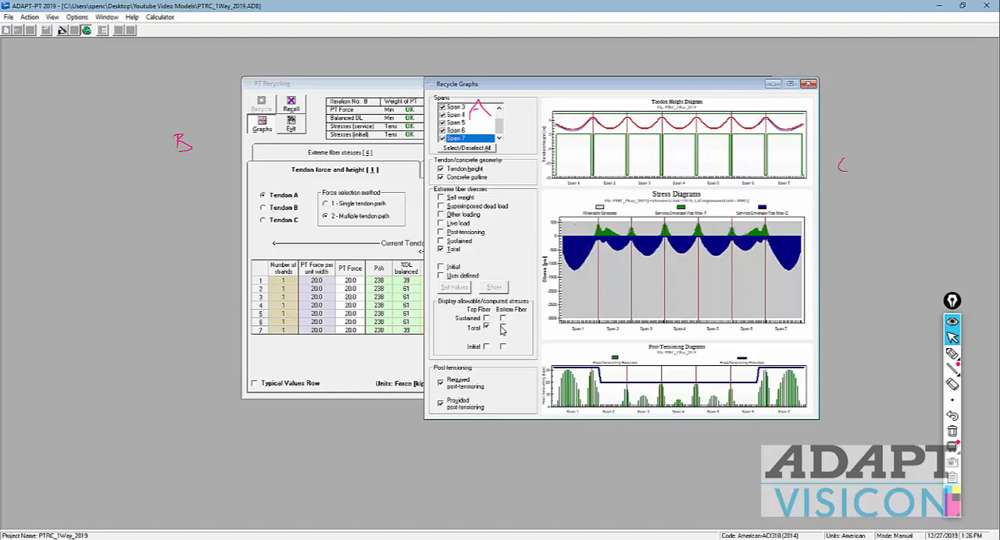
left_click(503, 328)
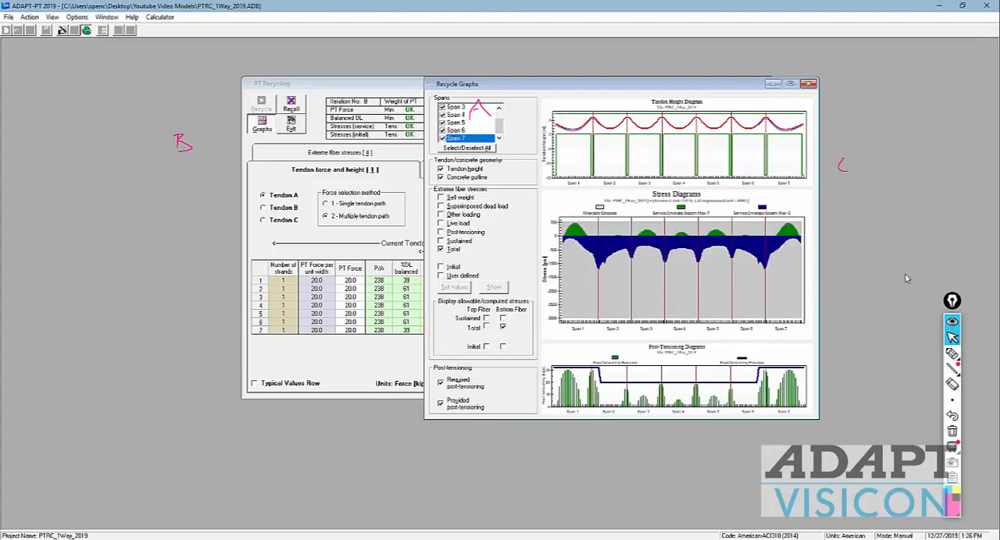
mouse_move(952, 357)
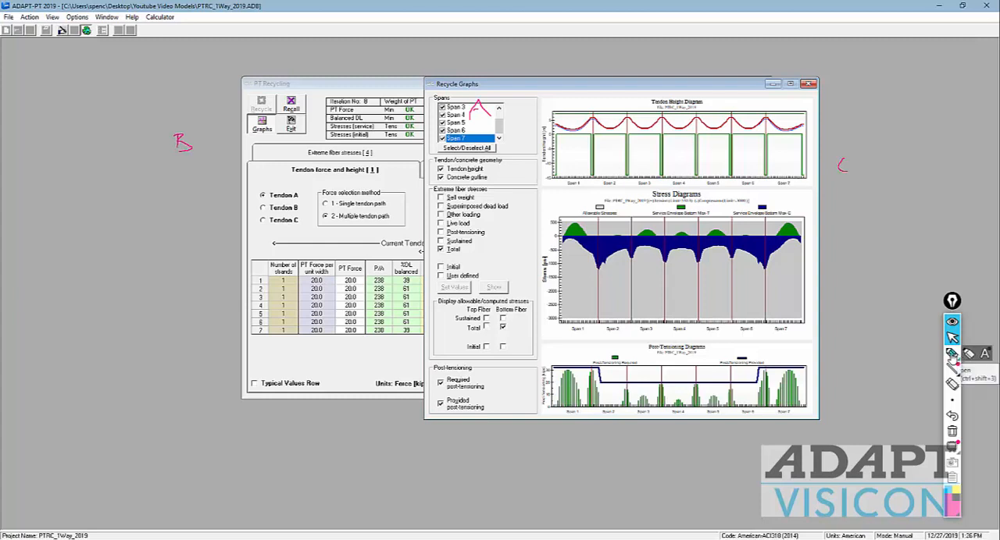
left_click(952, 355)
left_click_drag(792, 222, 785, 224)
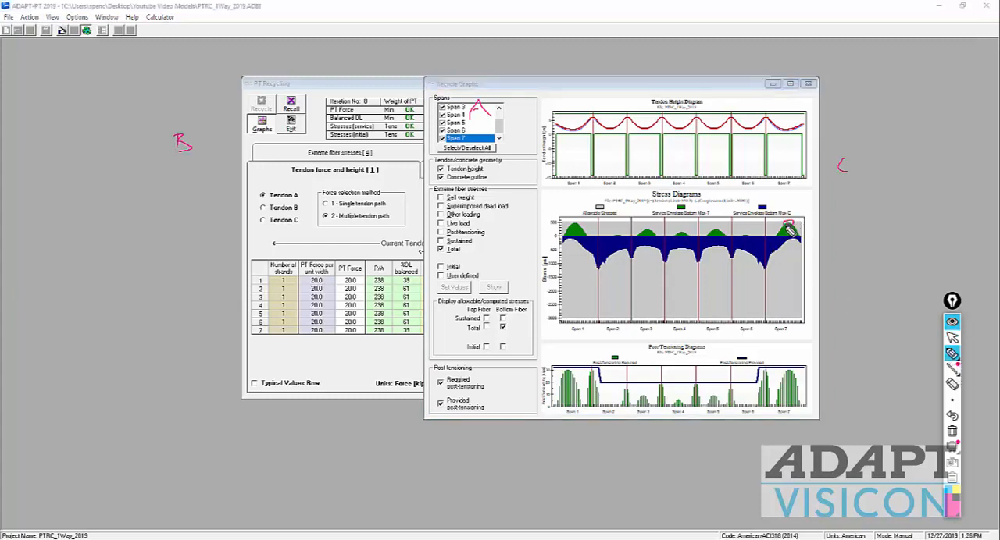
left_click_drag(580, 226, 572, 228)
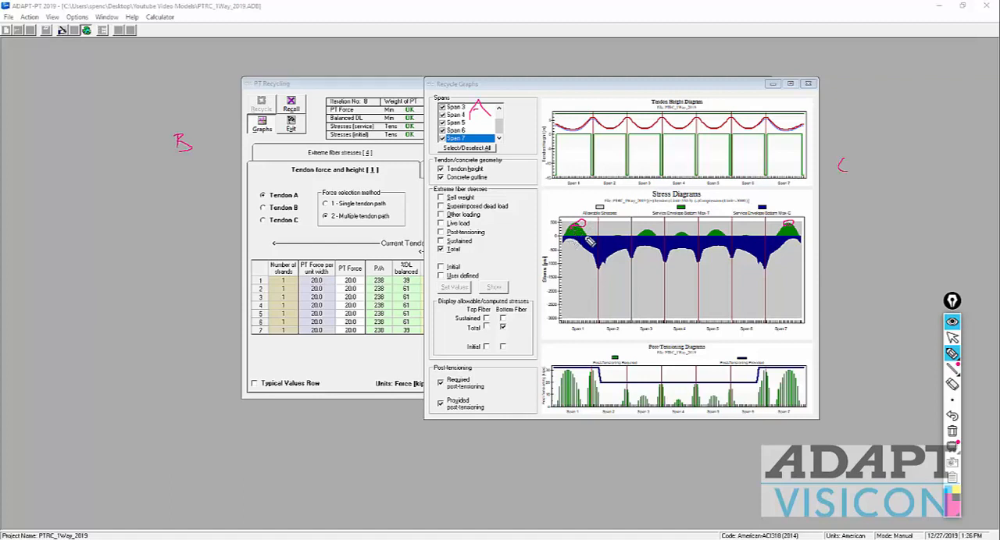
left_click_drag(755, 228, 754, 238)
left_click_drag(819, 236, 542, 239)
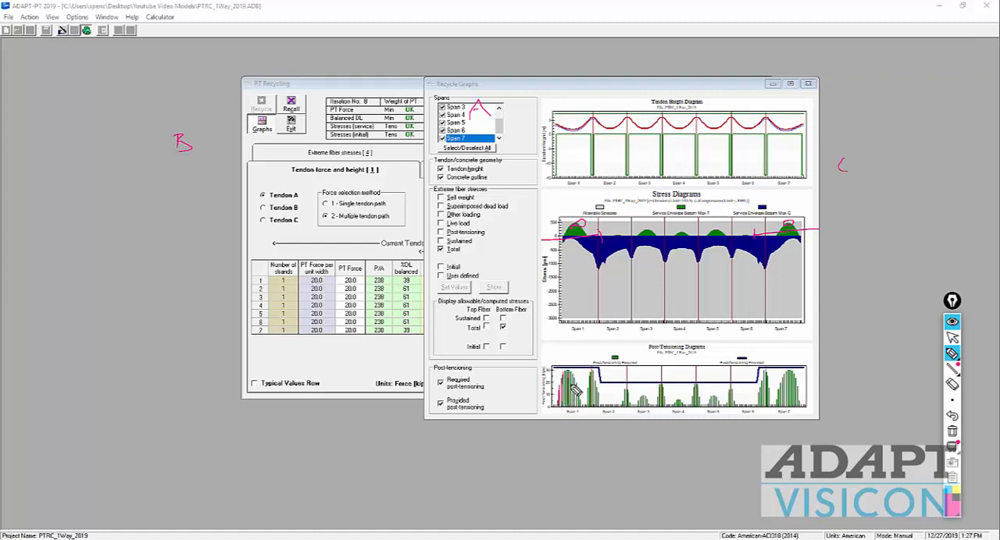
Step: Mark the required force peaks and trace the provided force line on the Post-Tensioning Diagram with the pen
mouse_move(578, 377)
left_mouse_down()
mouse_move(557, 372)
mouse_move(576, 395)
left_mouse_up()
mouse_move(770, 401)
left_mouse_down()
mouse_move(785, 375)
mouse_move(738, 395)
mouse_move(681, 386)
mouse_move(613, 394)
left_mouse_up()
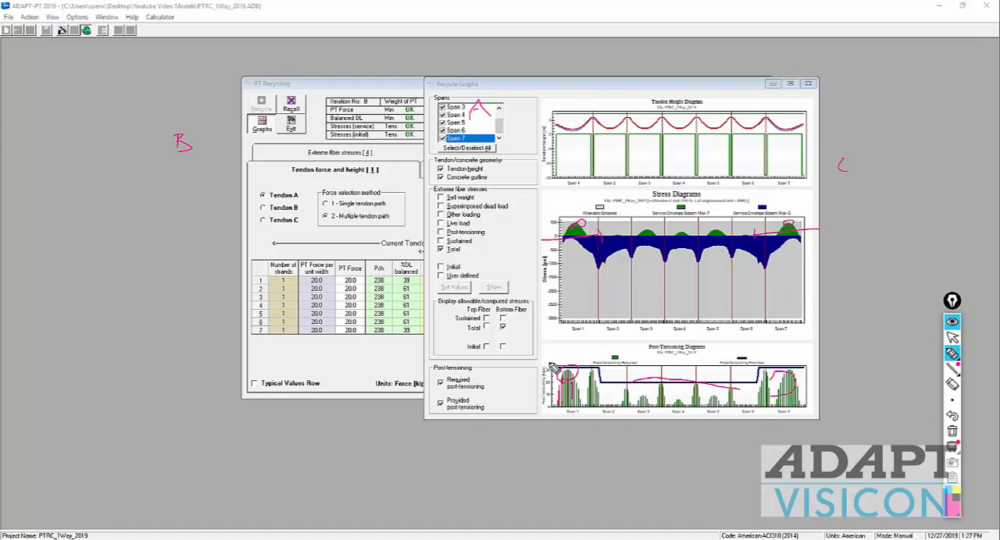
mouse_move(551, 369)
left_mouse_down()
mouse_move(593, 361)
mouse_move(621, 389)
mouse_move(707, 392)
mouse_move(752, 390)
mouse_move(759, 365)
mouse_move(820, 364)
left_mouse_up()
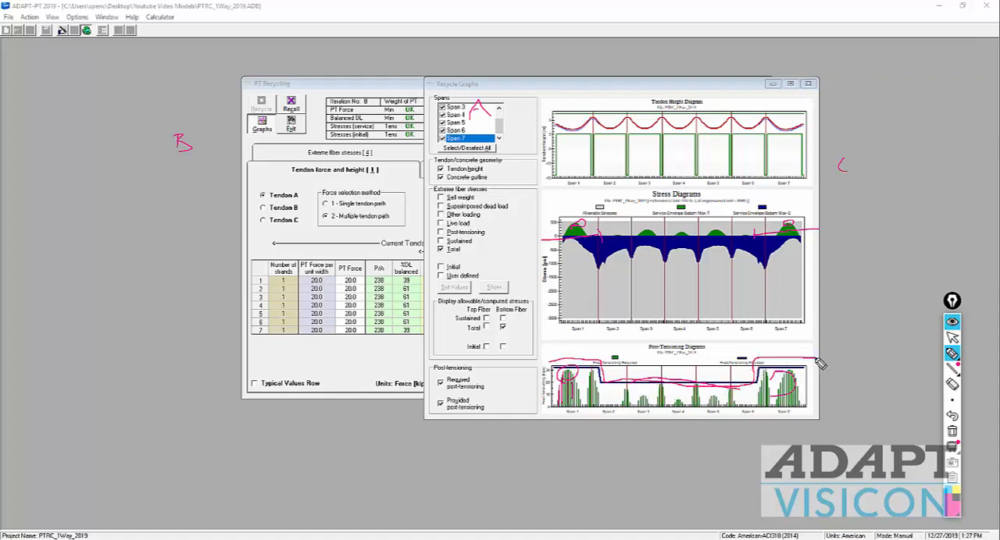
Step: Close the recycle graphs and clear all pen annotations from the screen
left_click(951, 336)
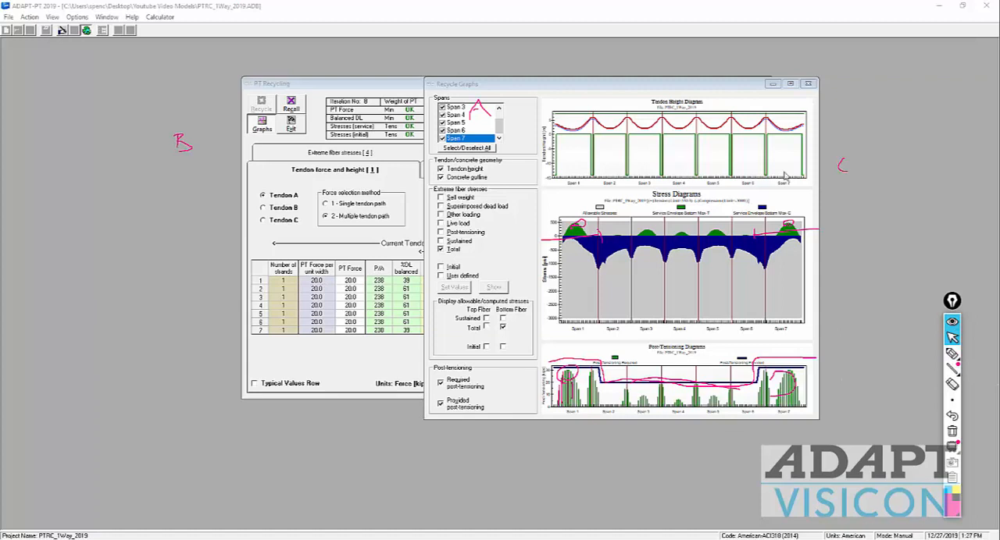
left_click(808, 83)
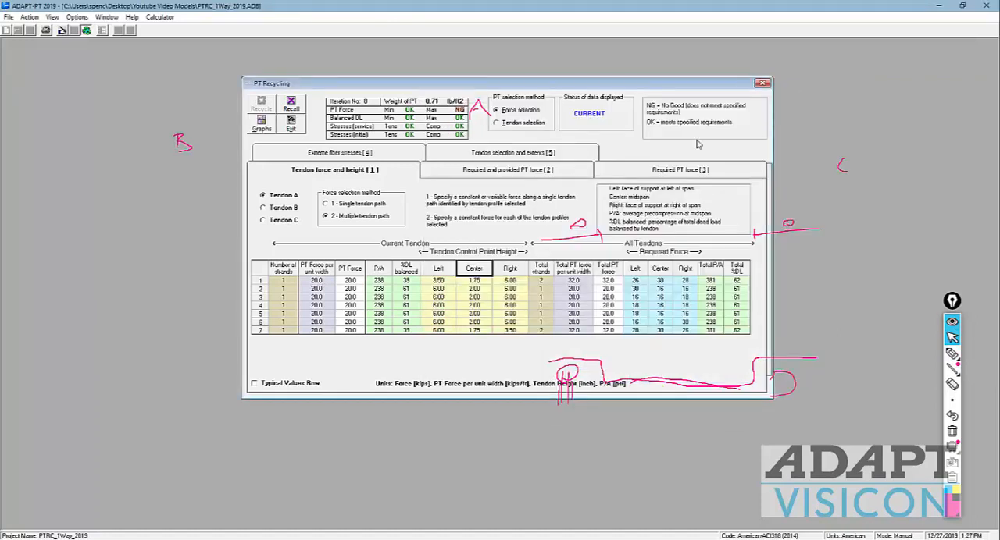
left_click(951, 432)
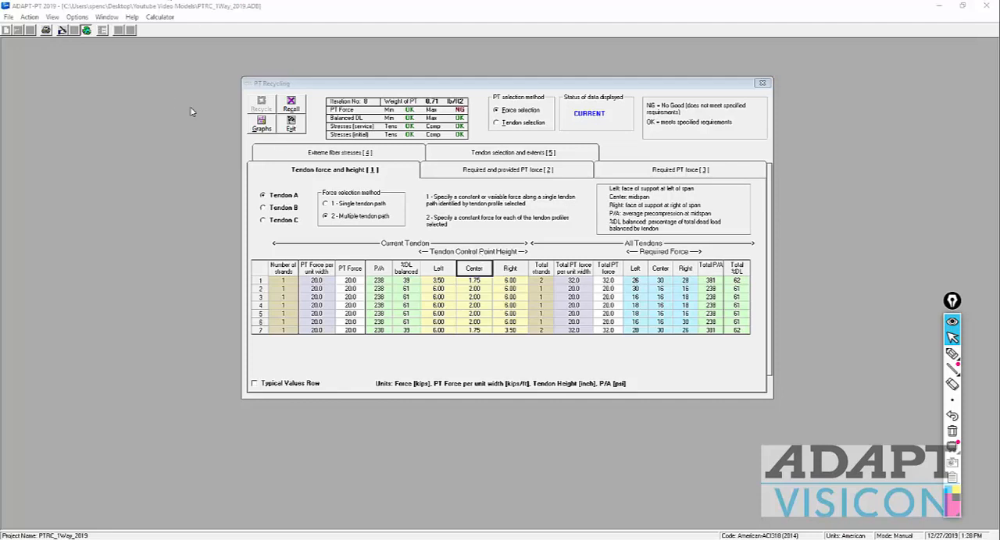
left_click(262, 124)
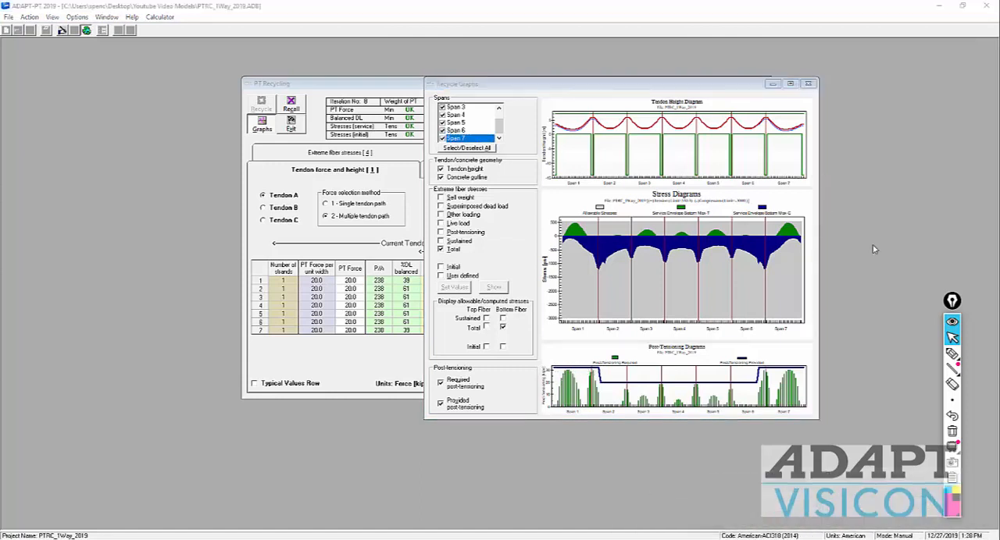
left_click(808, 83)
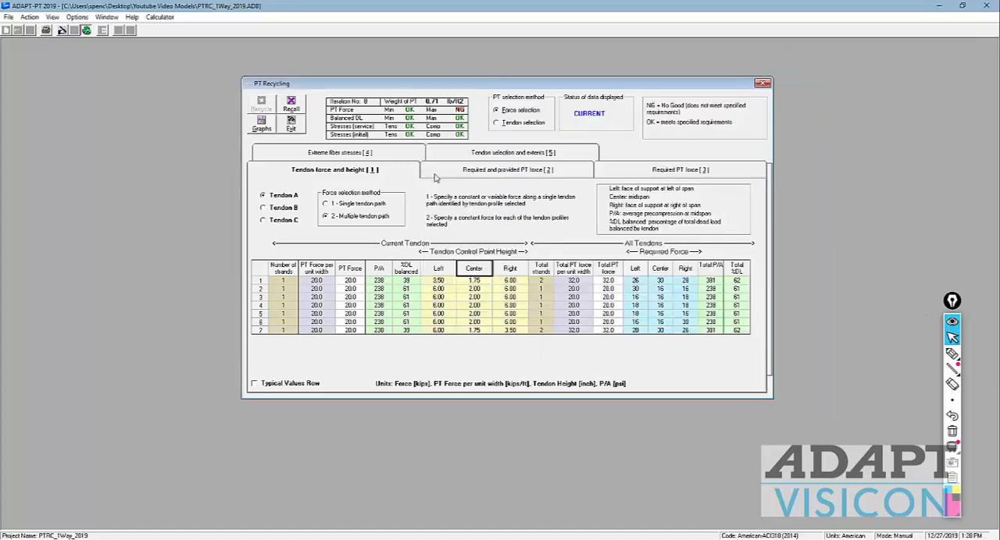
Step: Switch the PT selection method to Tendon selection, check the selected tendon numbers and extents, and recycle the design
left_click(517, 125)
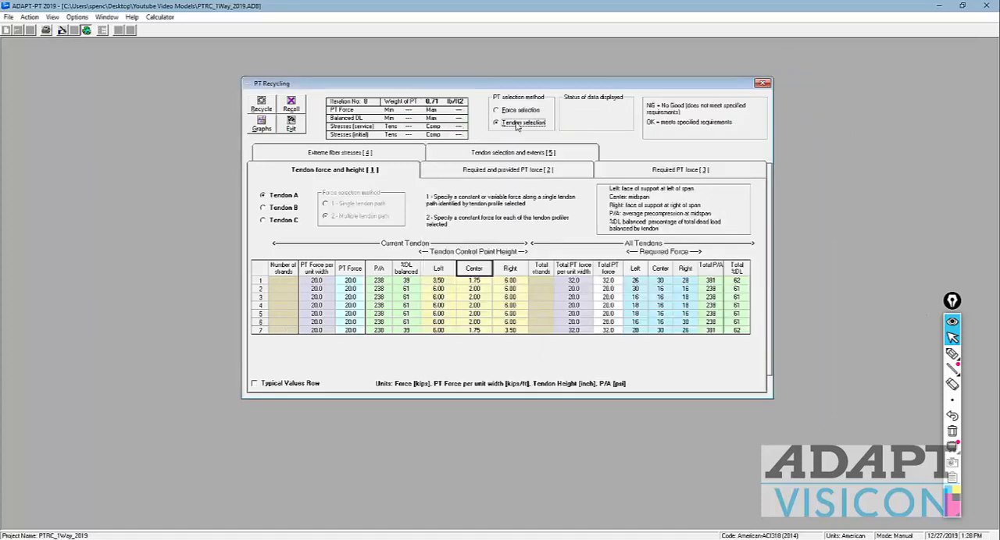
left_click(541, 154)
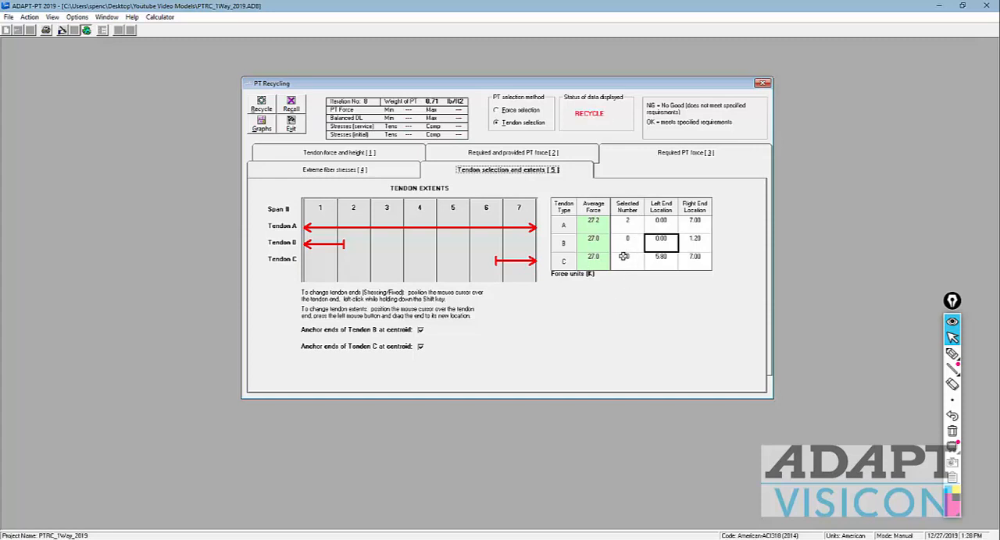
left_click(631, 223)
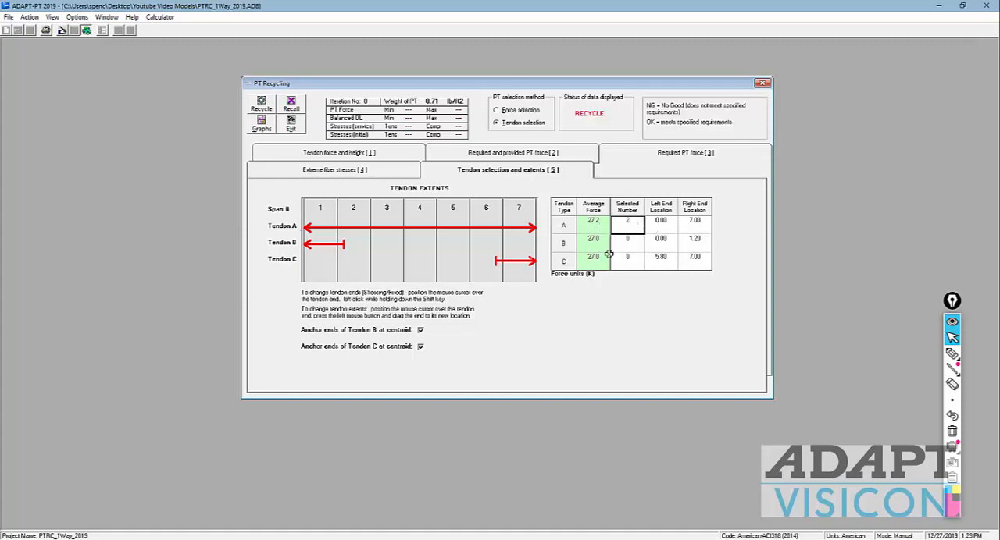
left_click(257, 108)
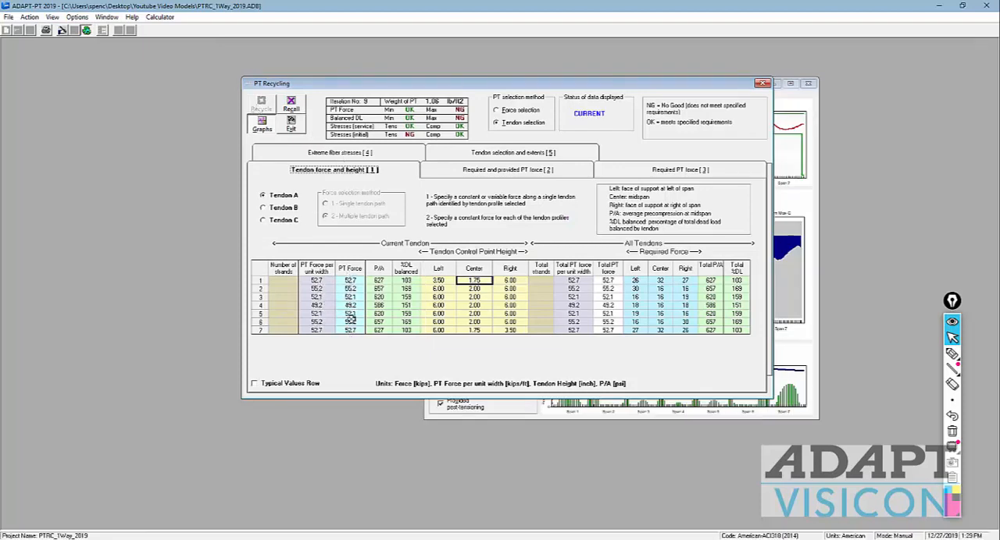
Step: Change the right end of Tendon A from a stressing end to a fixed end and recycle the design
left_click(469, 154)
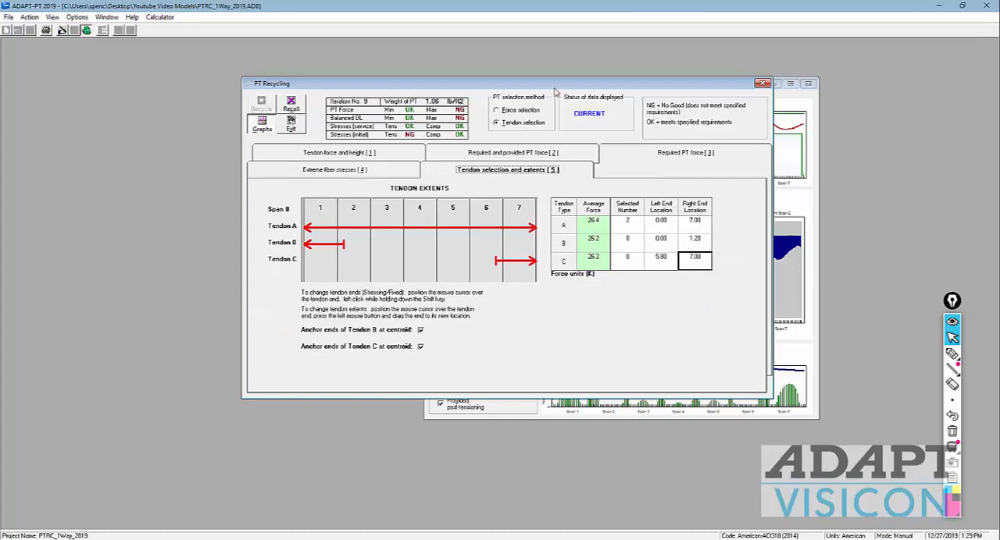
left_click(363, 156)
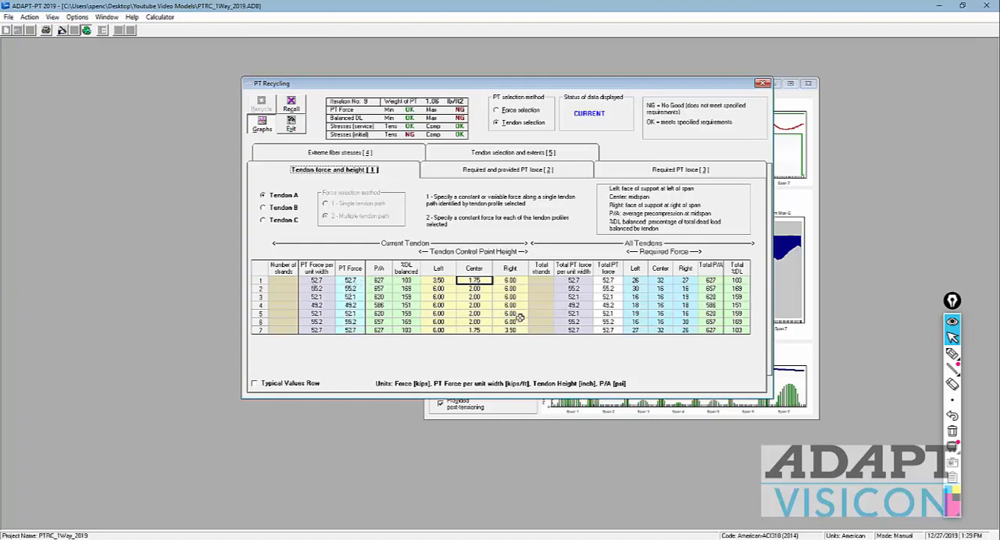
left_click(485, 155)
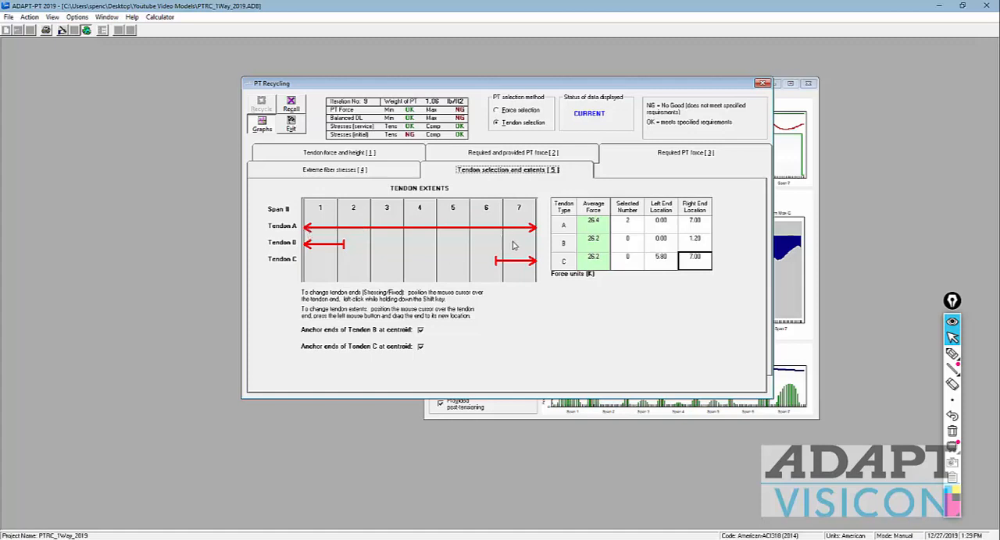
left_click(536, 232, "shift")
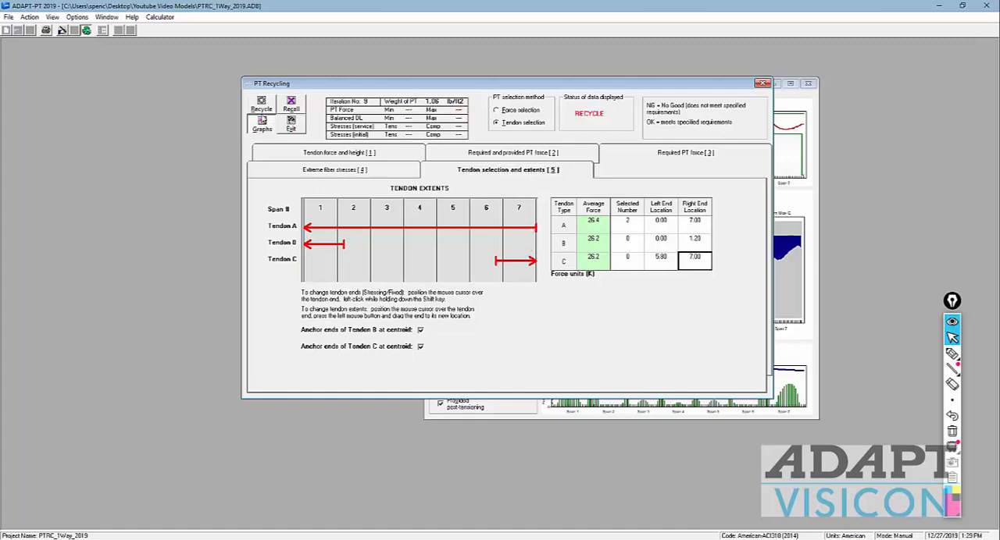
left_click(261, 104)
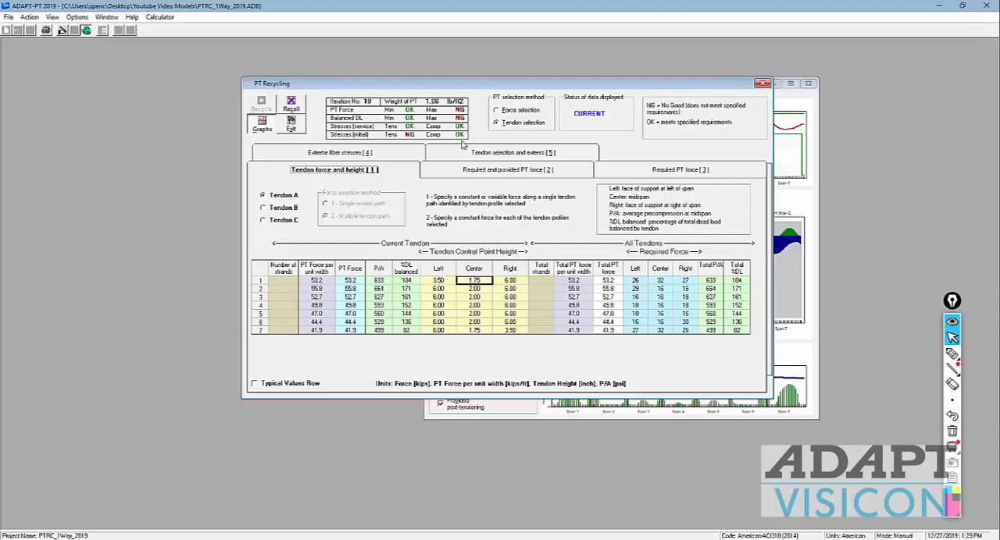
Step: Sketch the stressing and fixed ends and trace the provided force loss on the Post-Tensioning Diagram, then clear the marks and close the graphs
left_click(545, 403)
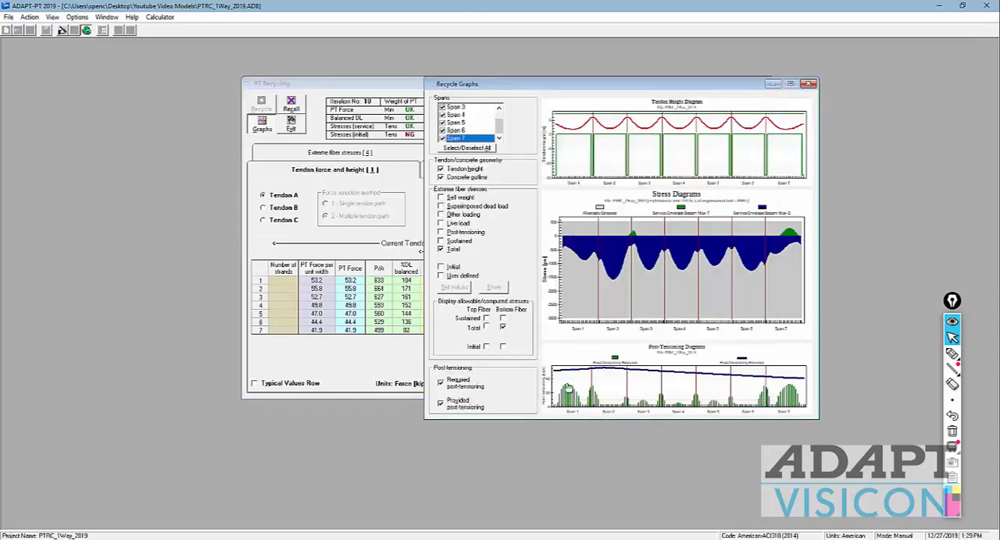
left_click(951, 354)
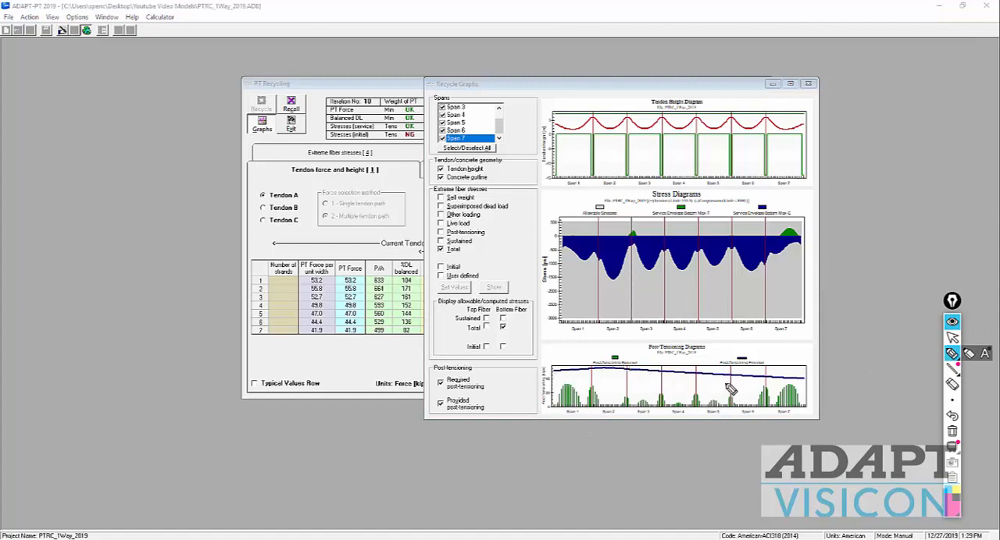
left_click_drag(553, 366, 616, 356)
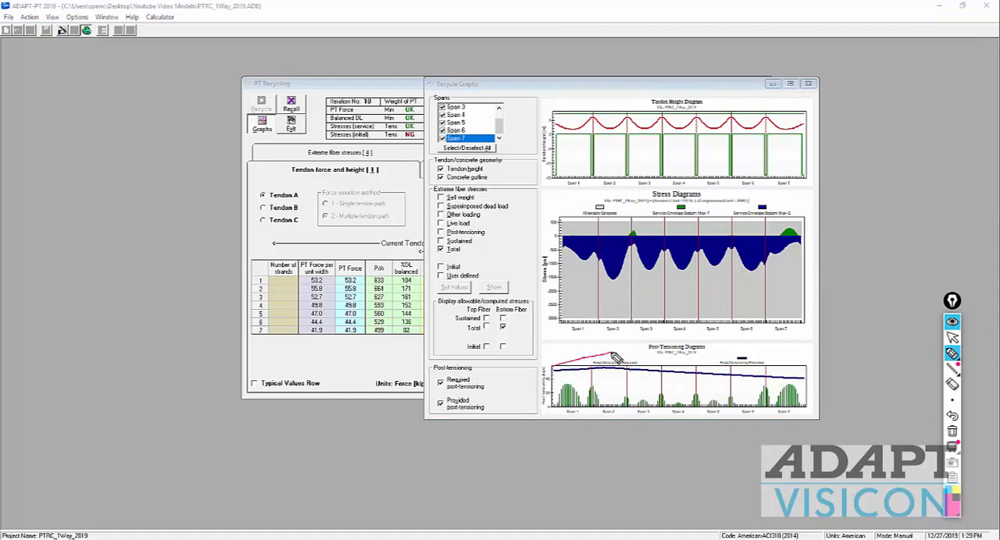
mouse_move(553, 388)
left_mouse_down()
mouse_move(549, 362)
mouse_move(618, 346)
left_mouse_up()
mouse_move(547, 329)
left_mouse_down()
mouse_move(545, 341)
mouse_move(564, 342)
left_mouse_up()
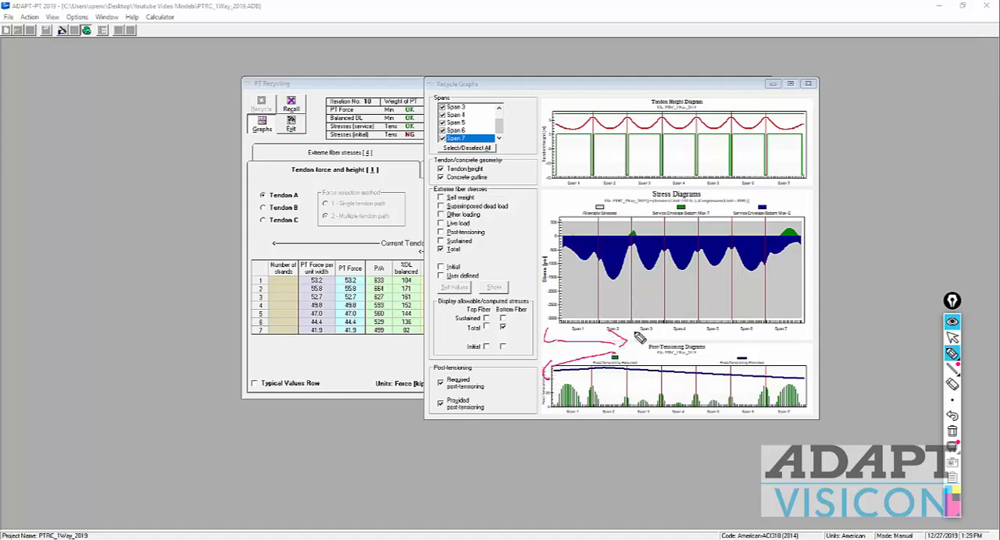
left_click_drag(639, 338, 664, 342)
mouse_move(615, 370)
left_mouse_down()
mouse_move(816, 381)
mouse_move(551, 377)
left_mouse_up()
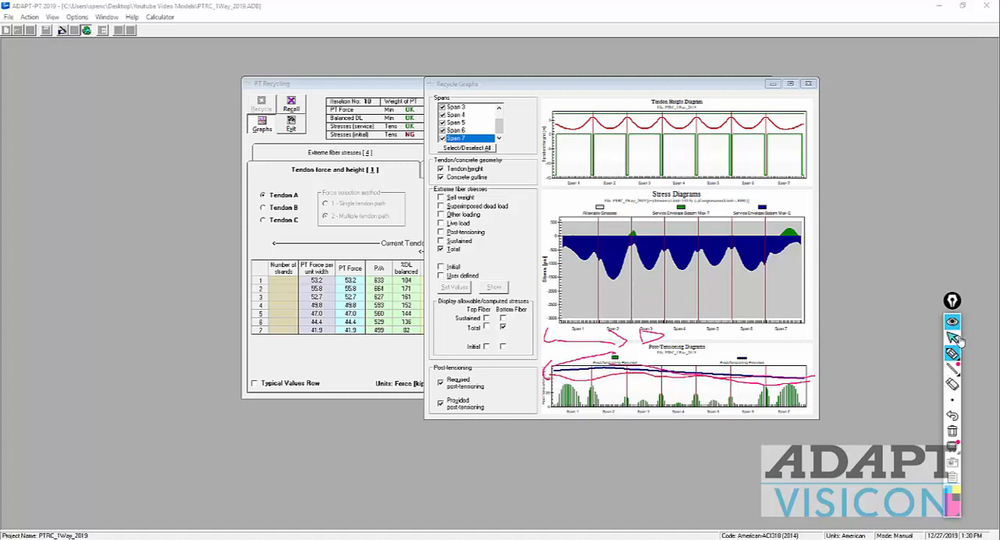
left_click(951, 432)
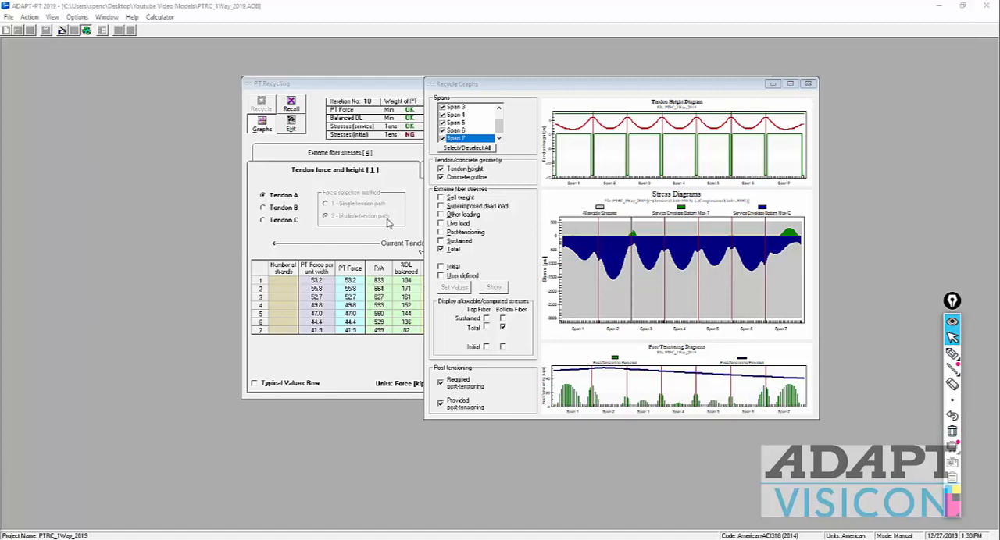
left_click(808, 82)
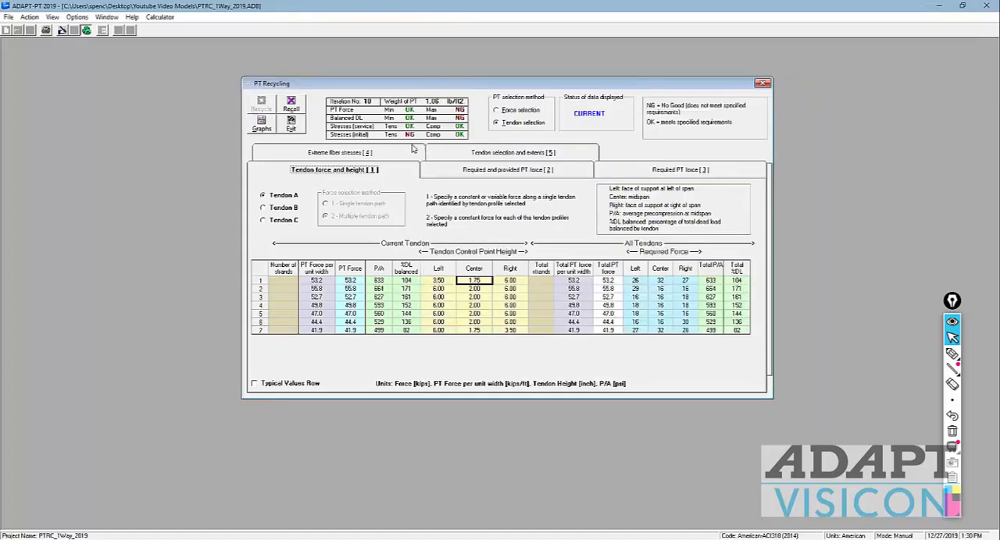
Step: Review the extreme fiber stresses for the initial load condition and return to the tendon force and height table
left_click(391, 156)
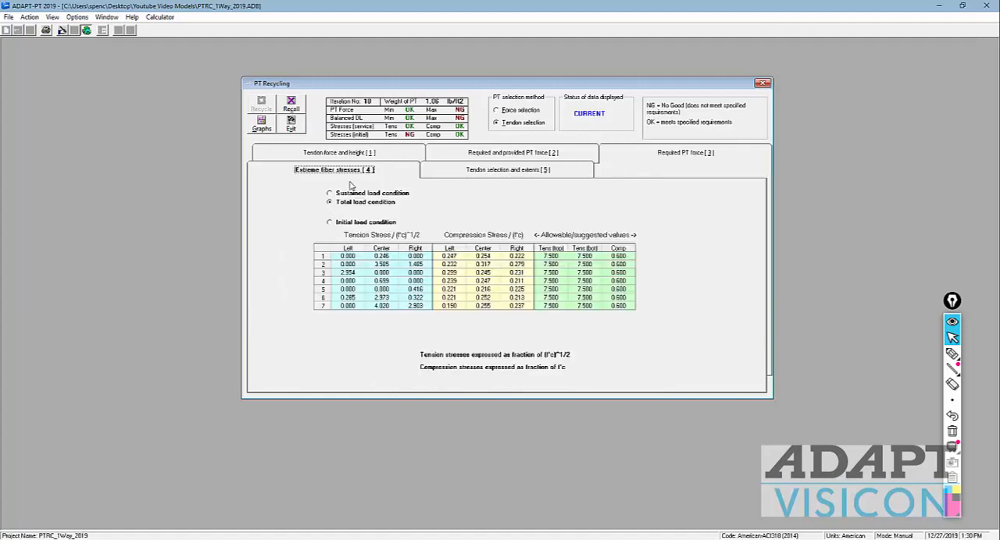
left_click(334, 222)
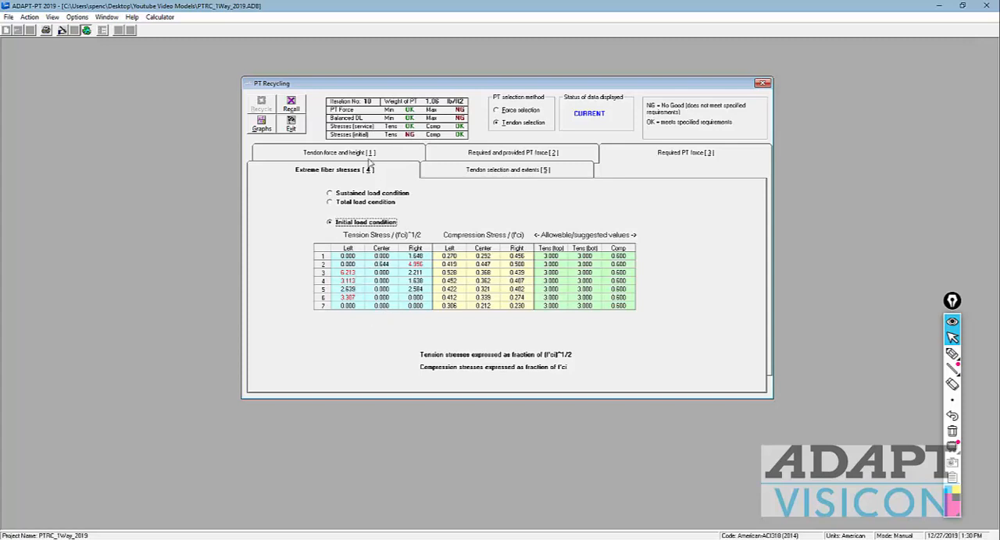
left_click(373, 153)
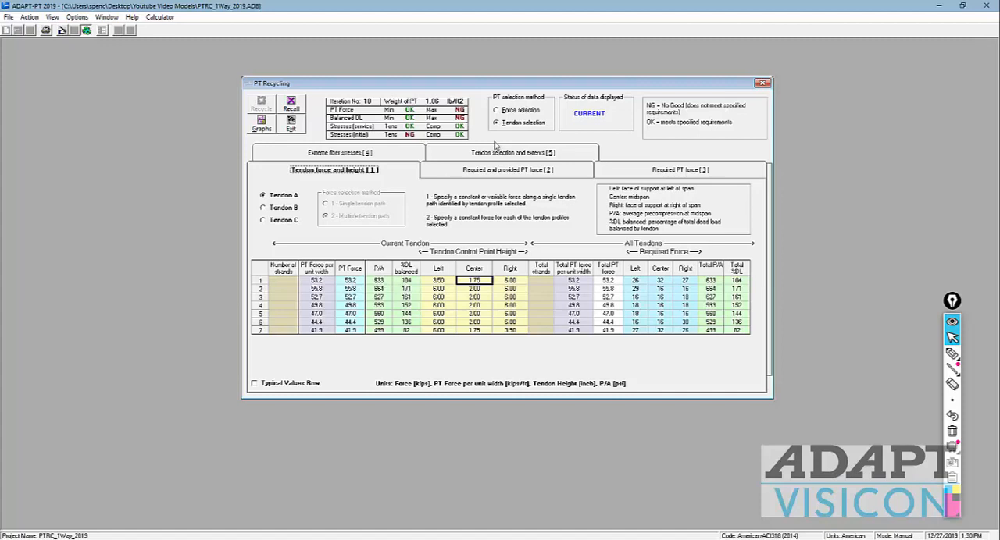
Step: Set the selected number of A tendons to 1 and recycle the design
left_click(497, 150)
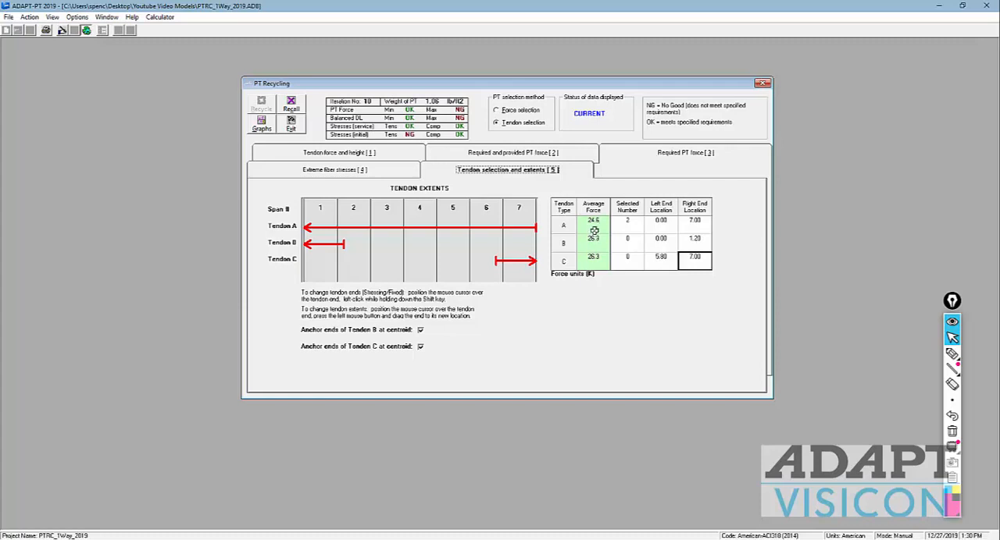
left_click(633, 227)
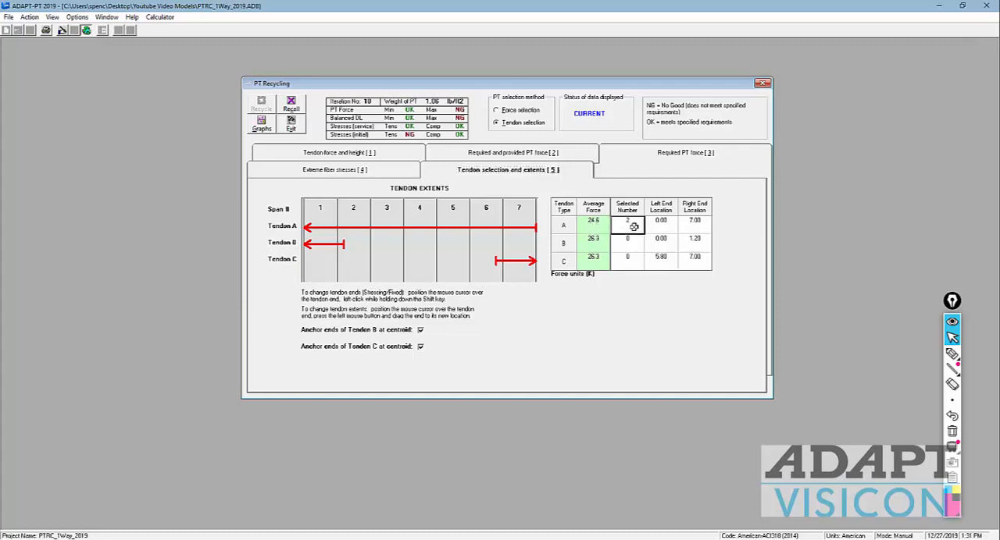
type("1")
key("Return")
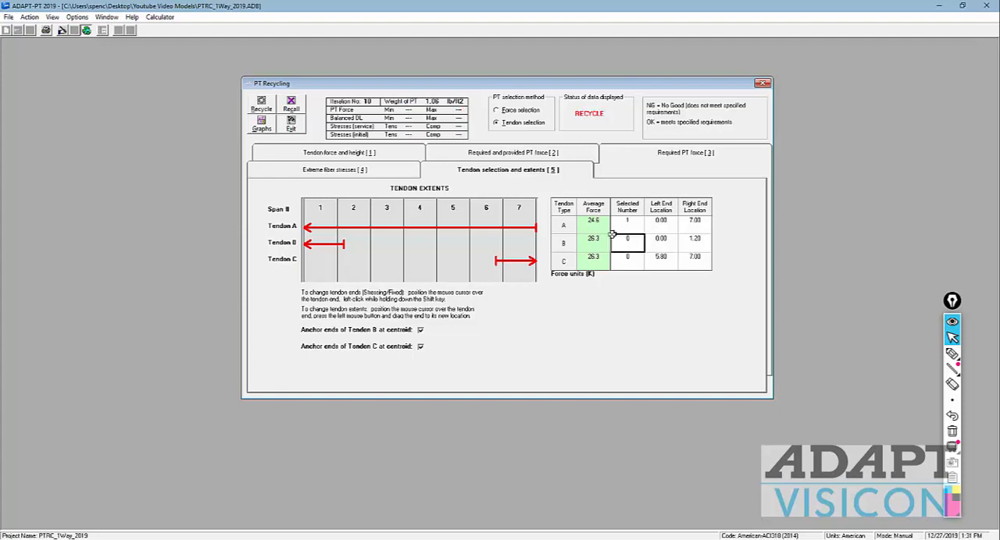
left_click(263, 104)
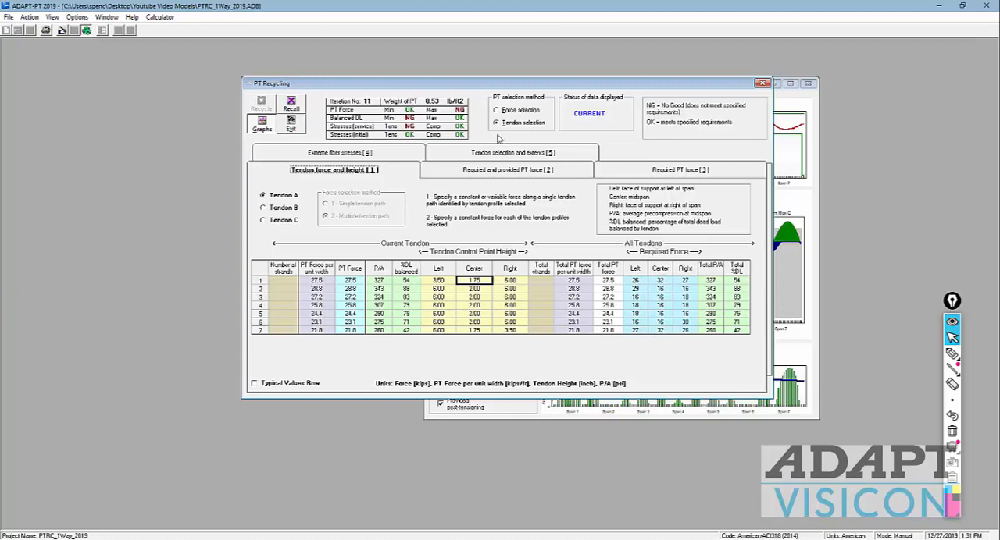
Step: Set the selected number to 1 for both the B and C tendons and recycle the design
left_click(511, 156)
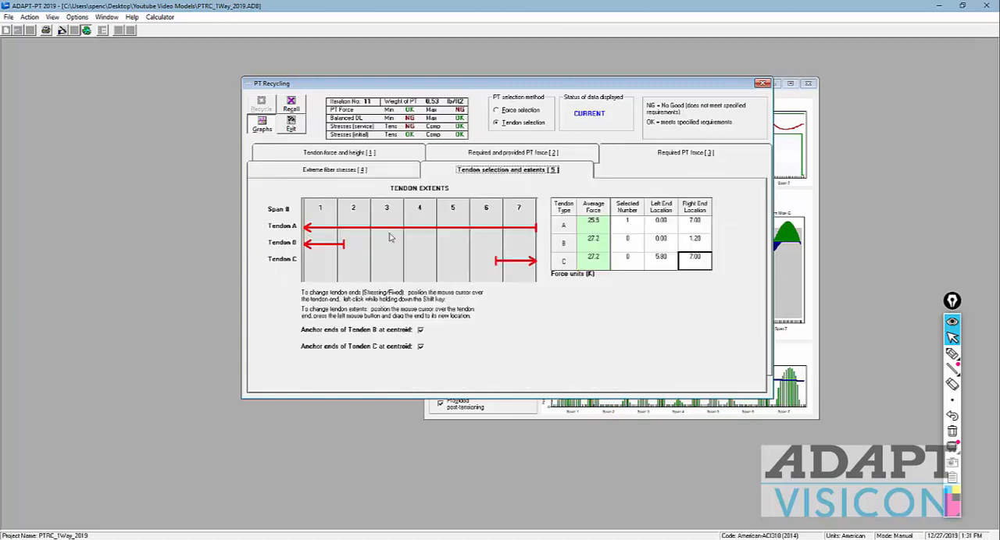
left_click(629, 238)
type("1")
left_click(629, 259)
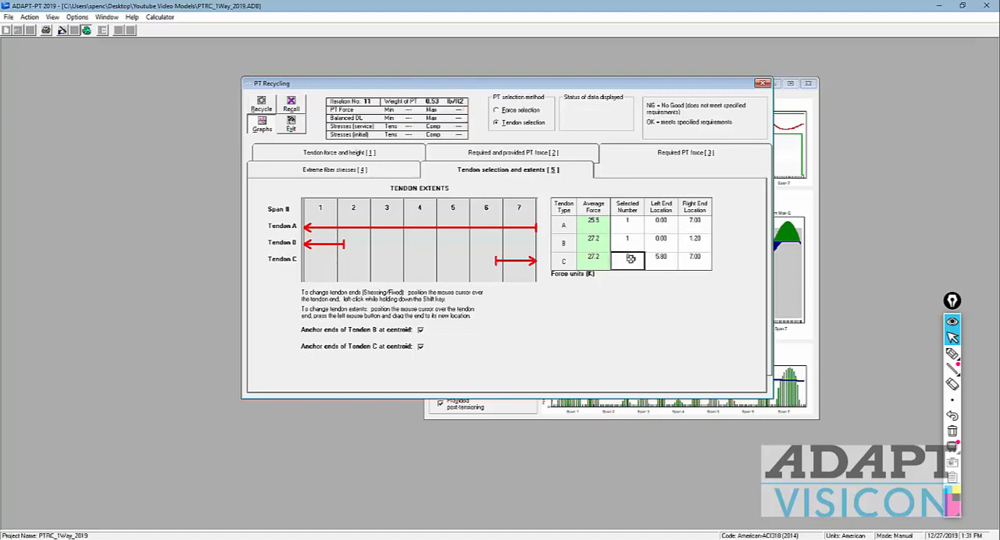
type("1")
key("Return")
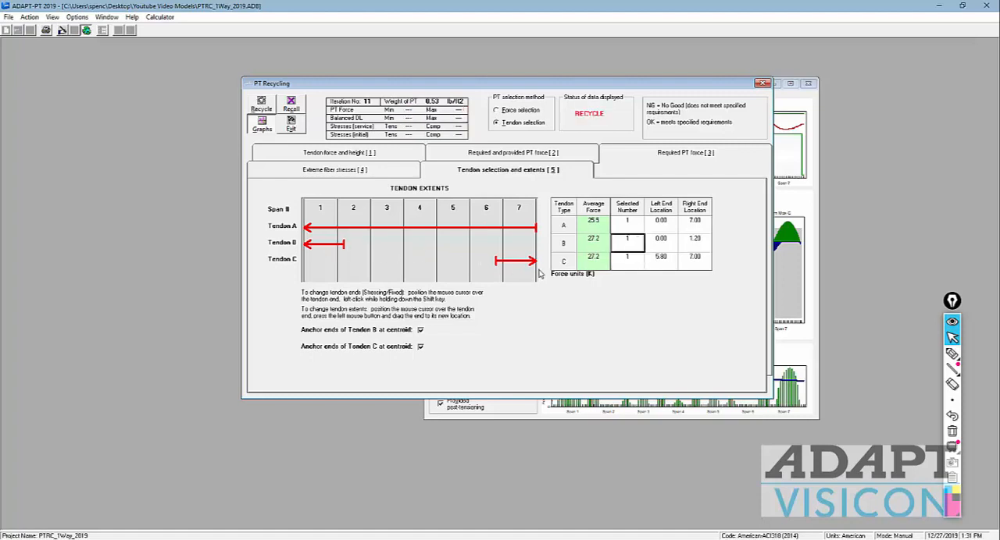
left_click(263, 107)
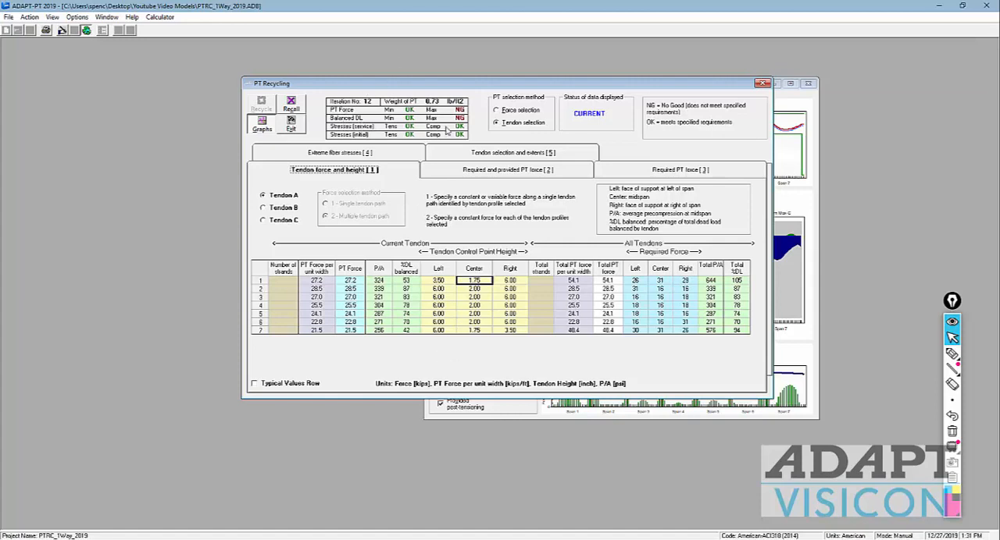
Step: Check span 1's total balanced dead load, set its Tendon A center height to 2.00 inches and recycle the design
left_click(740, 281)
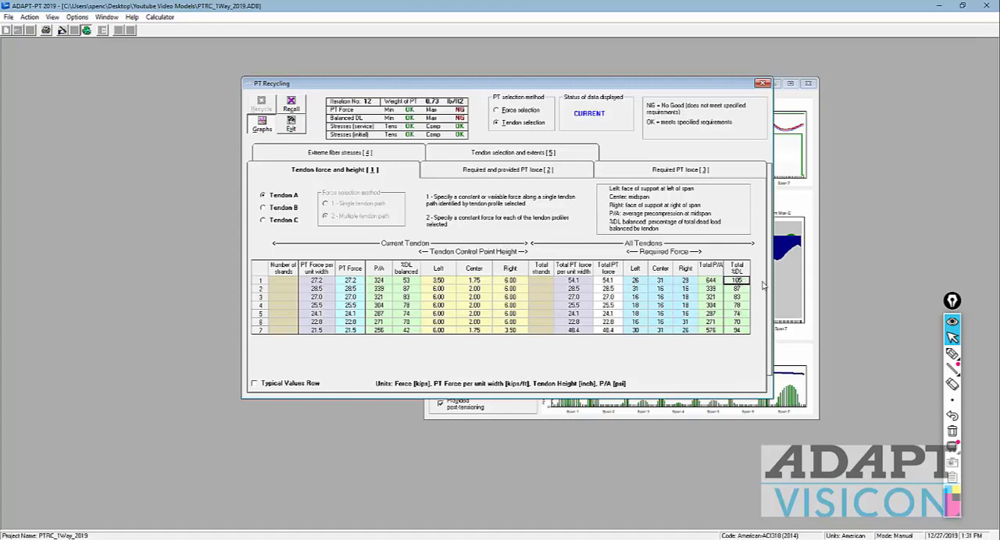
left_click(472, 282)
type("2")
left_click(476, 297)
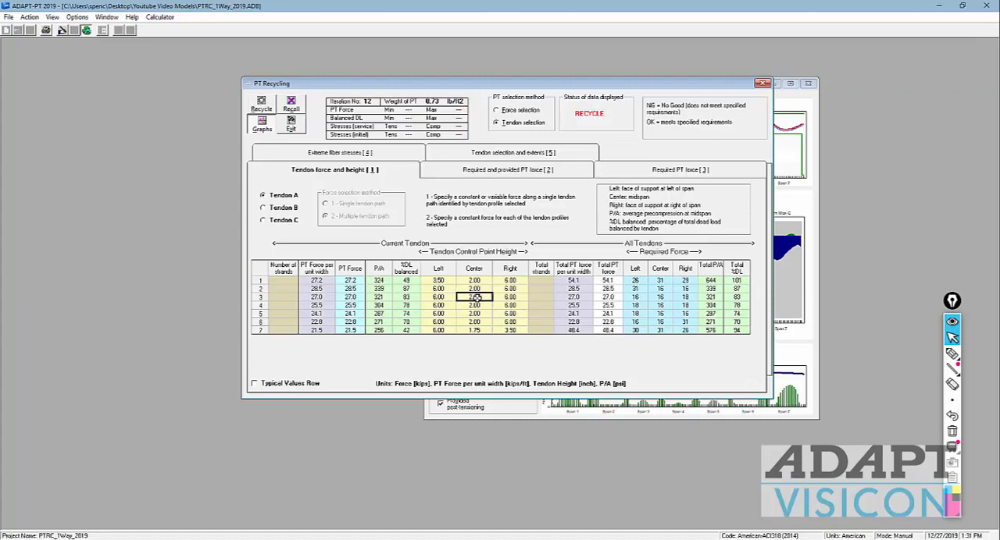
left_click(261, 106)
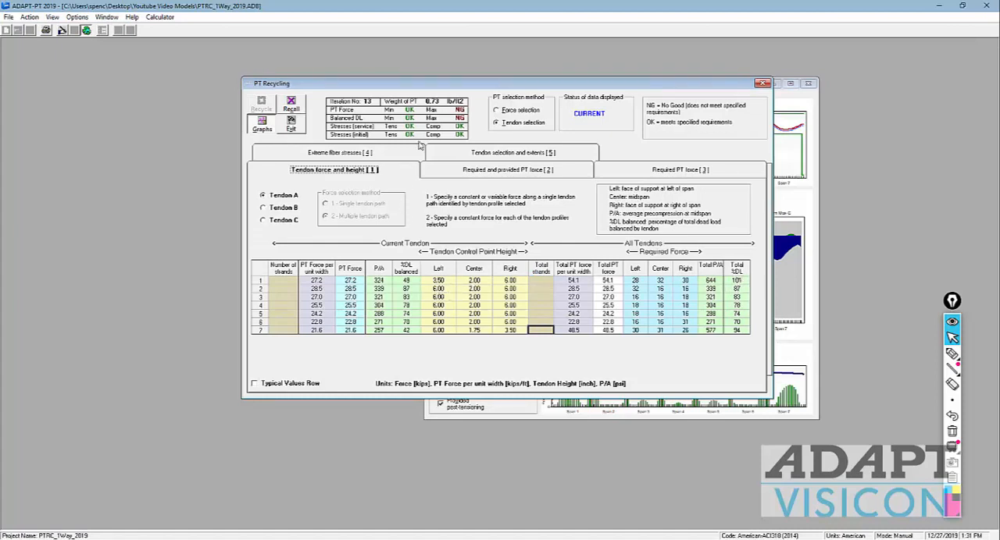
Step: Set span 1's Tendon A center height to 2.50 inches, recycle the design and exit PT Recycling
left_click(467, 281)
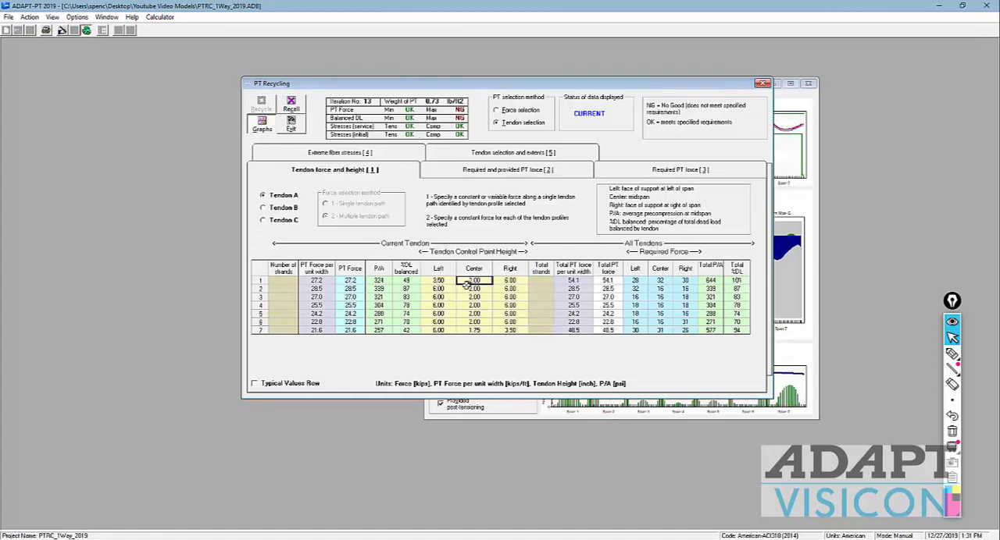
type("2.5")
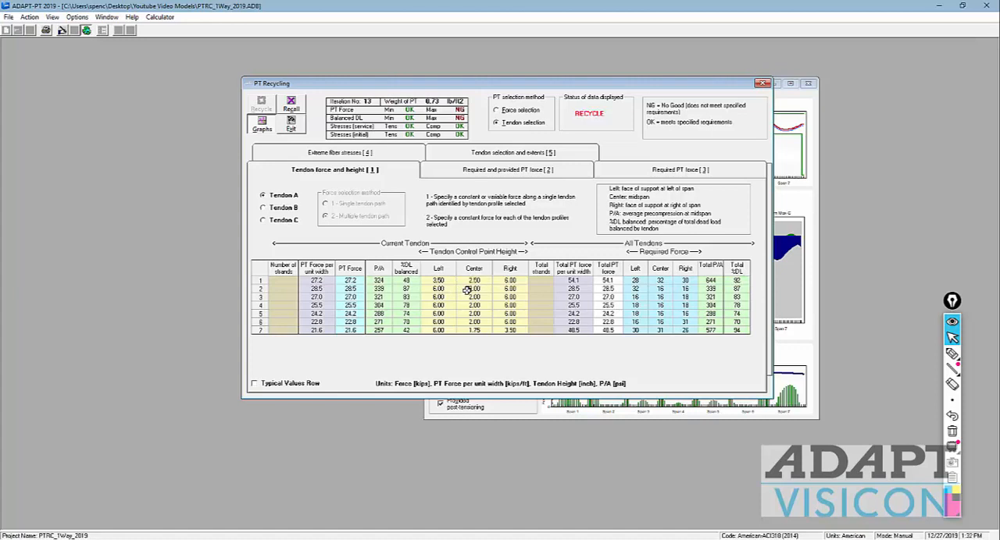
left_click(464, 307)
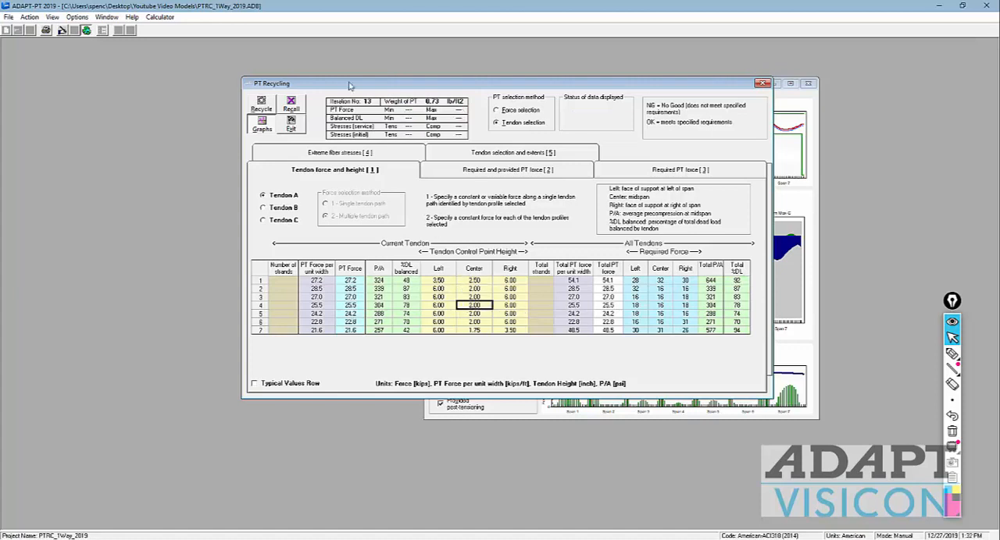
left_click(271, 100)
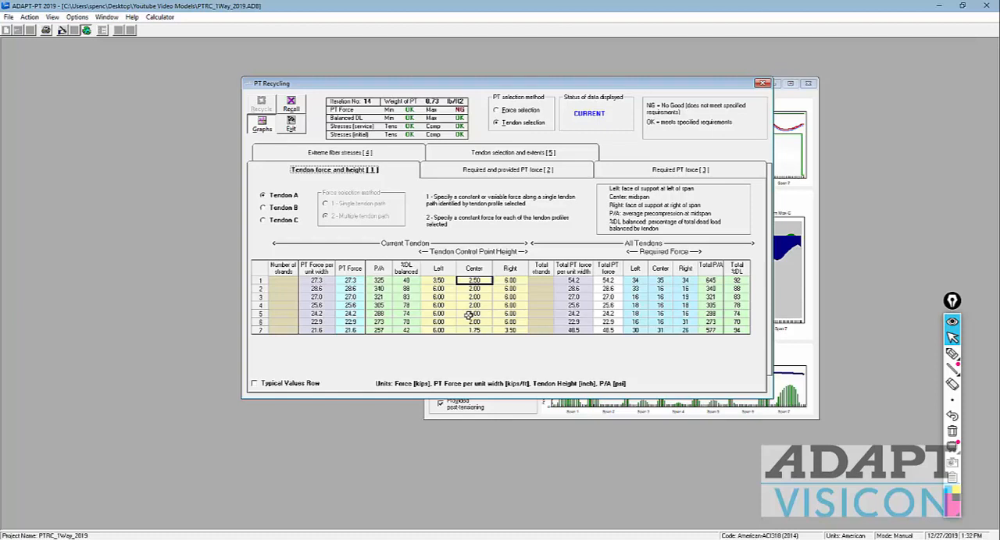
left_click(289, 123)
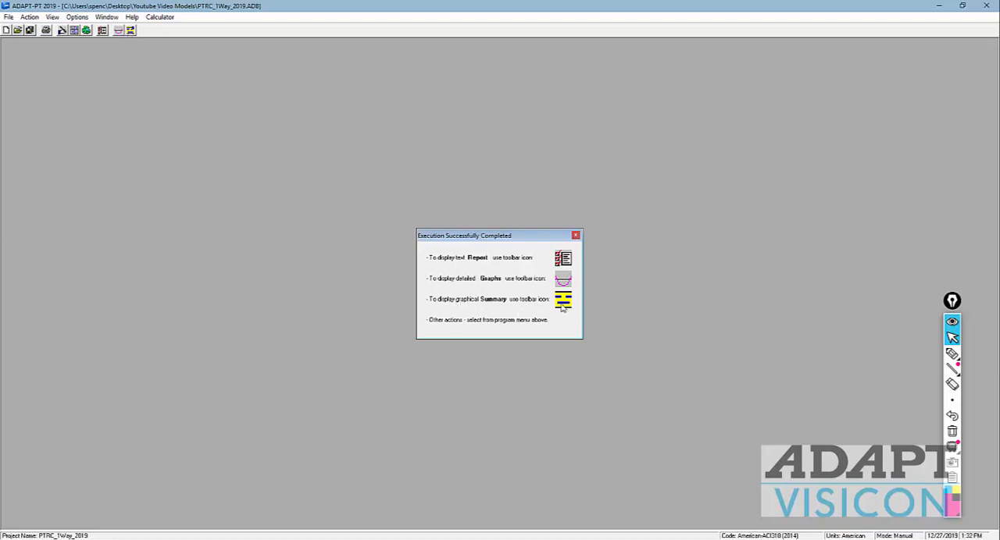
Step: Open the graphical summary in ADAPT-BuilderSum and view the bending moment and rebar diagrams for the STRENGTH_2_Min_LL load combination
left_click(129, 30)
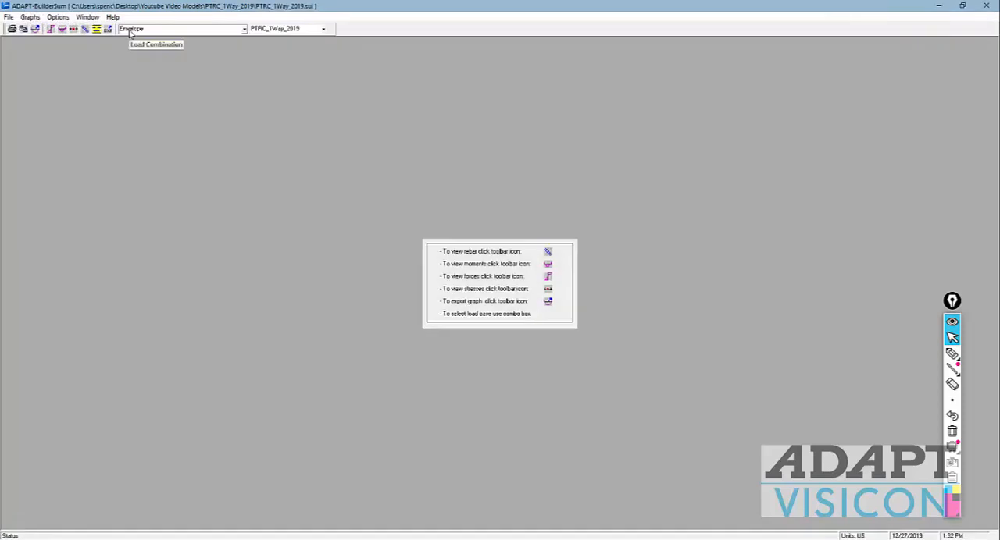
left_click(244, 31)
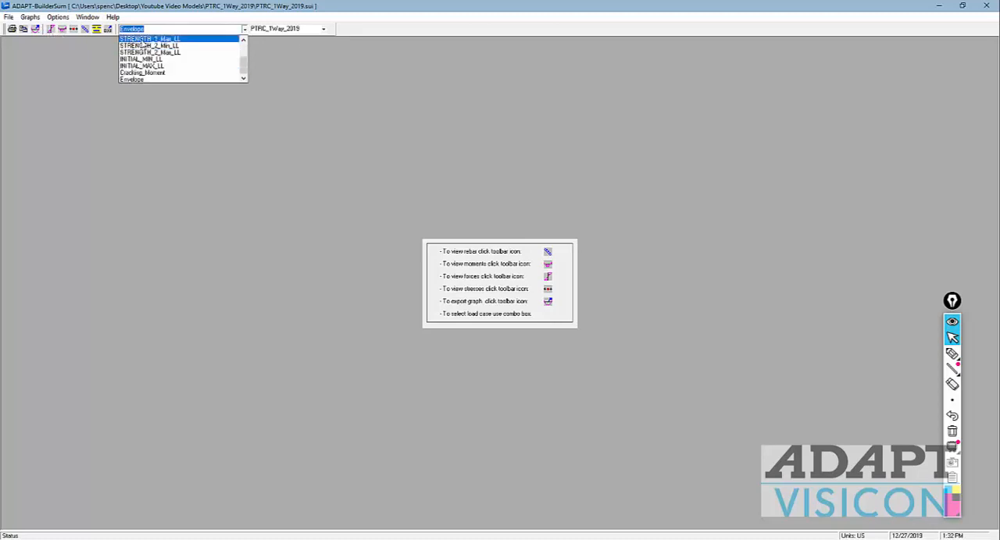
left_click(144, 45)
left_click(62, 29)
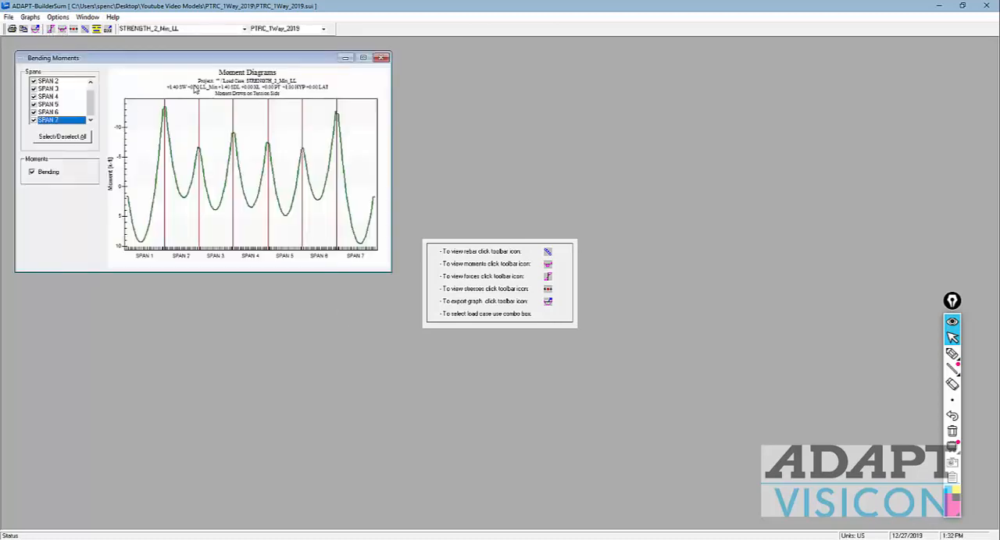
left_click(381, 58)
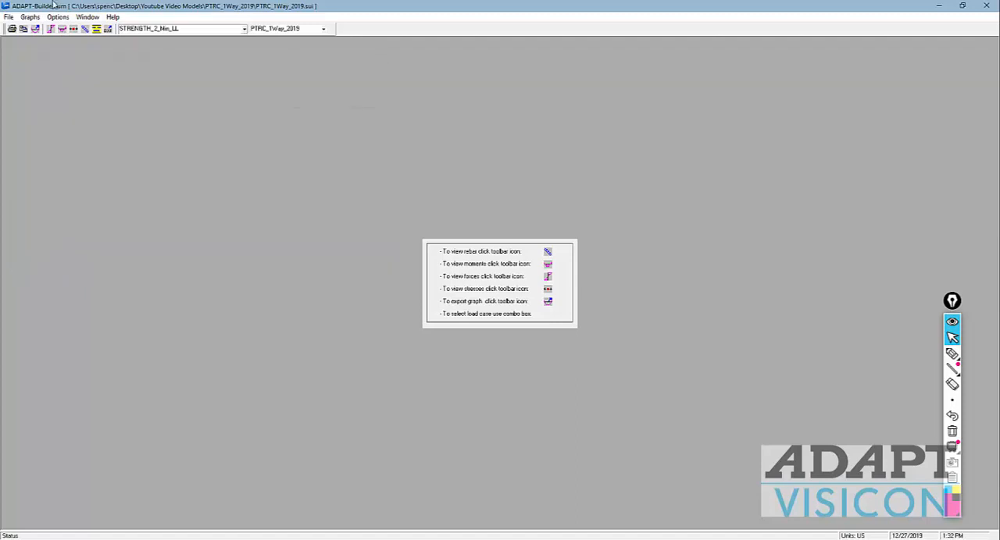
left_click(85, 29)
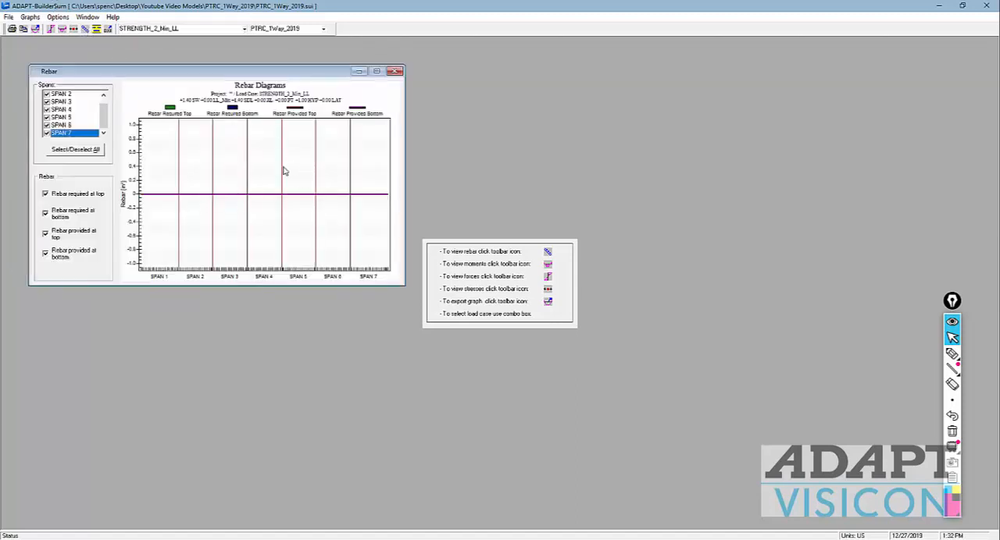
left_click(395, 71)
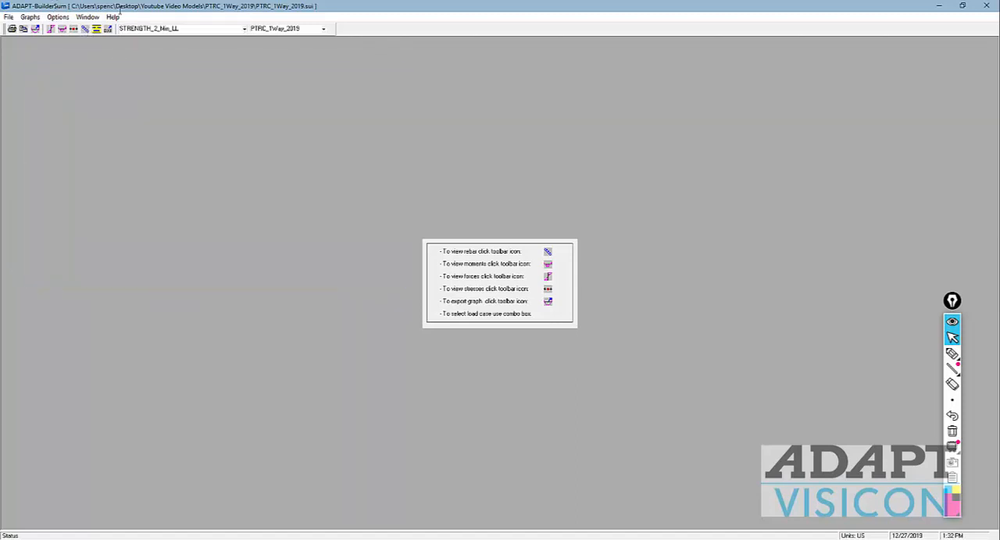
Step: Display the bottom stresses with allowable values for the SERVICE_1_Min_LL load combination
left_click(74, 29)
left_click(85, 236)
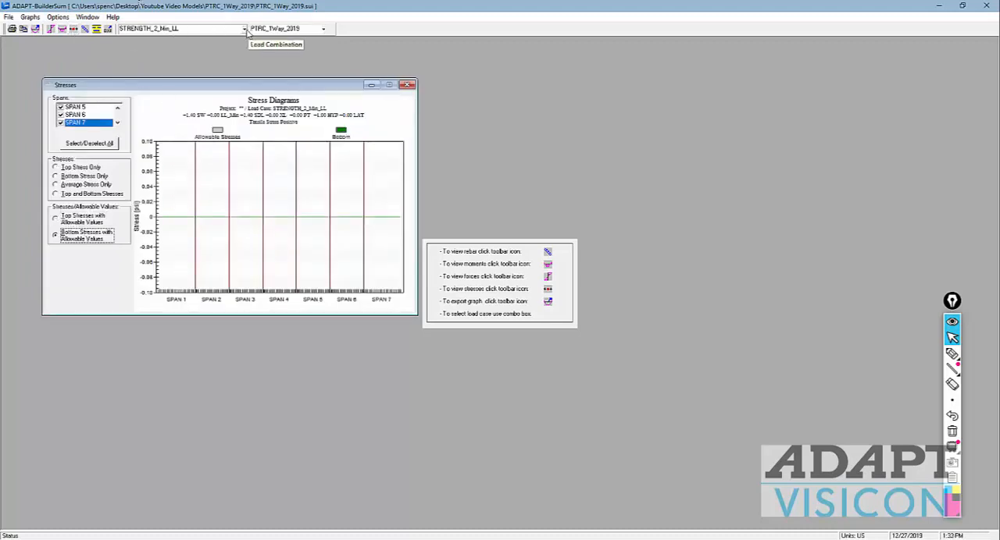
left_click(245, 28)
scroll(235, 61, "up", 2)
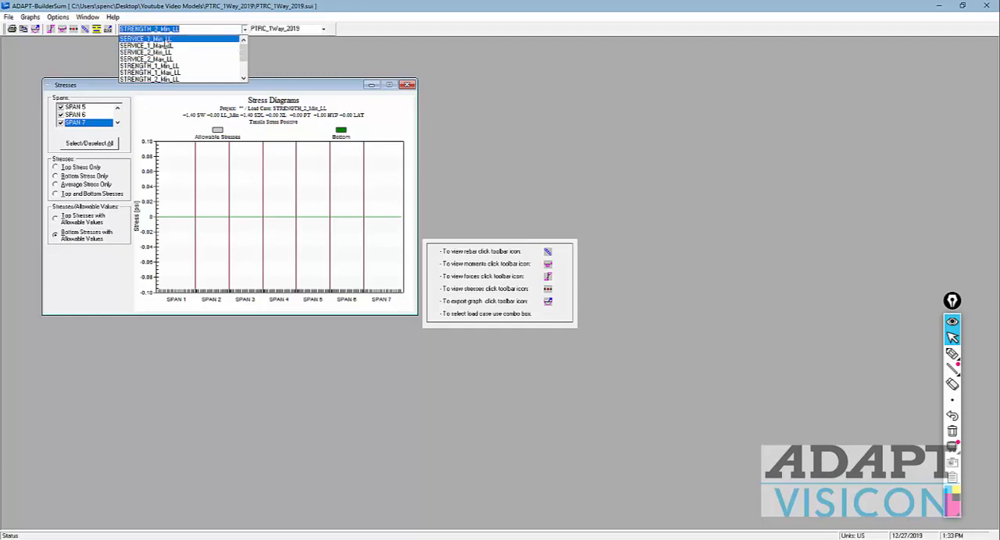
left_click(166, 39)
left_click(97, 250)
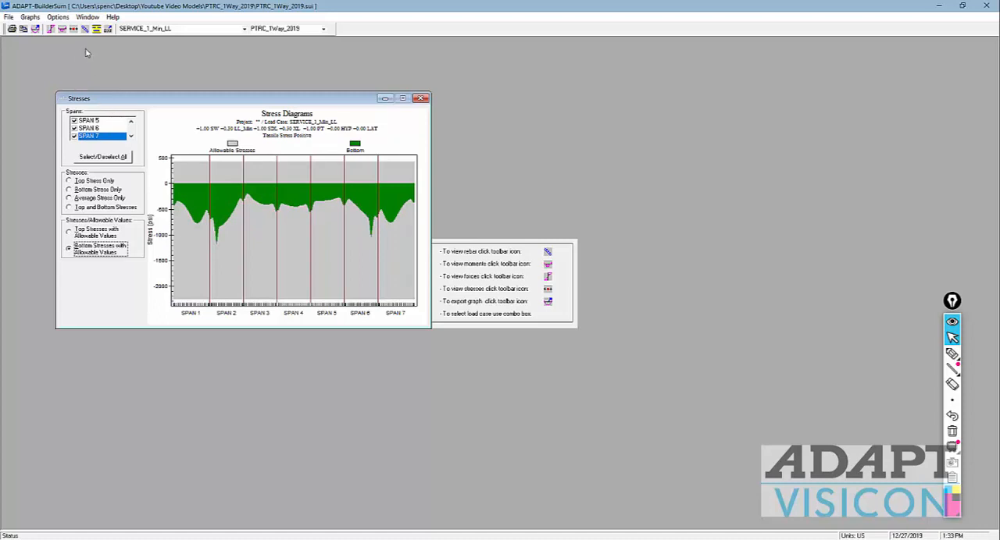
Step: Switch the load combination to Envelope and review the summary report's tendon profile, top and bottom rebar, shear stirrups and material quantities
left_click(244, 29)
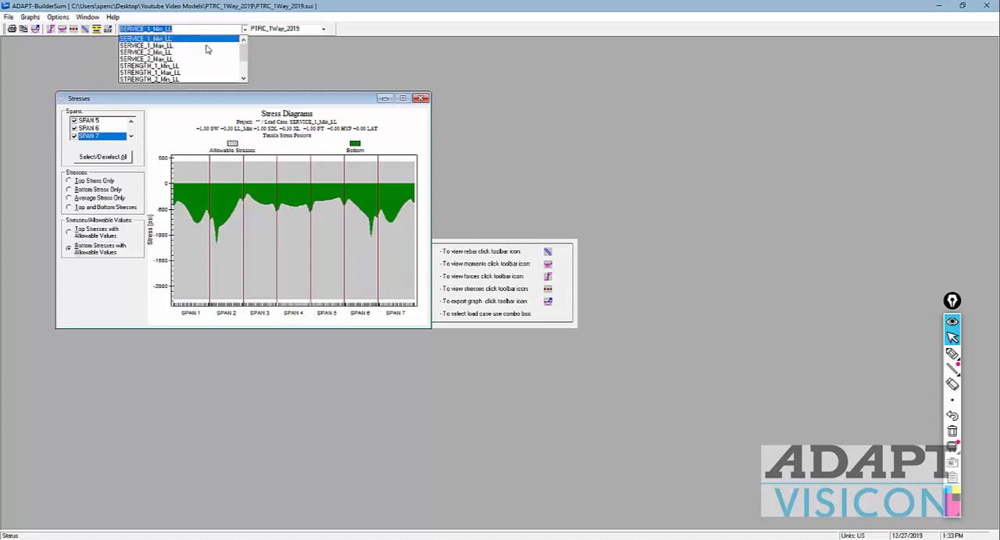
left_click(175, 79)
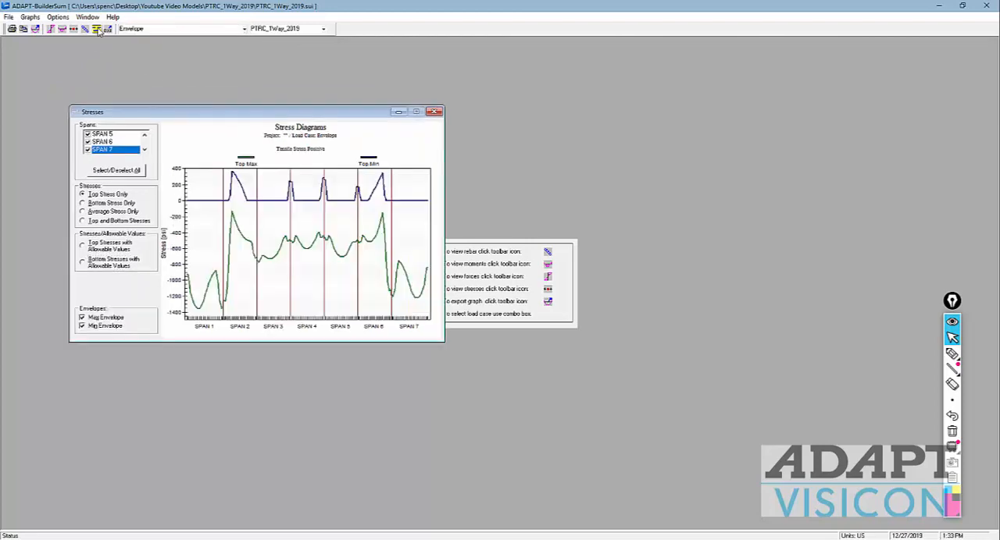
left_click(97, 29)
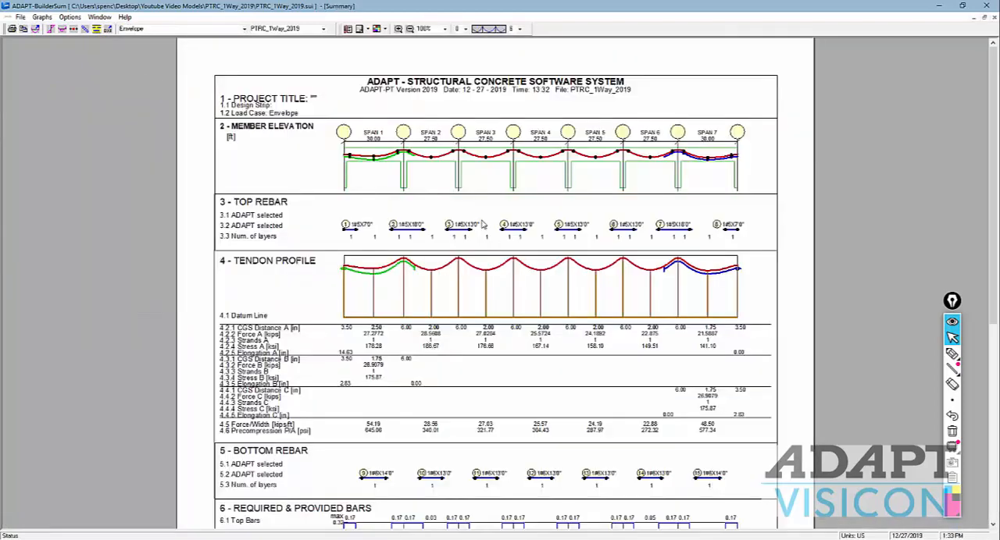
scroll(469, 235, "down", 3)
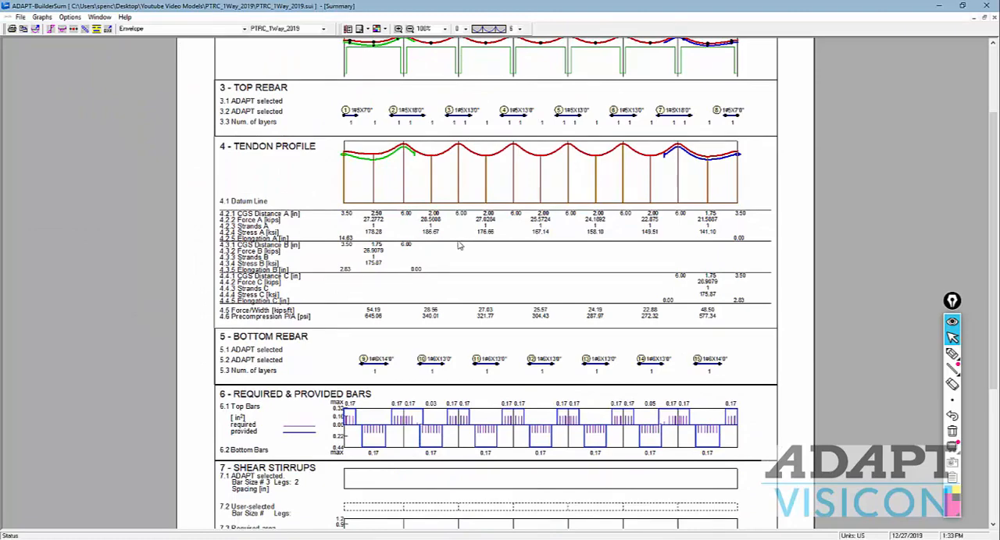
scroll(459, 246, "up", 3)
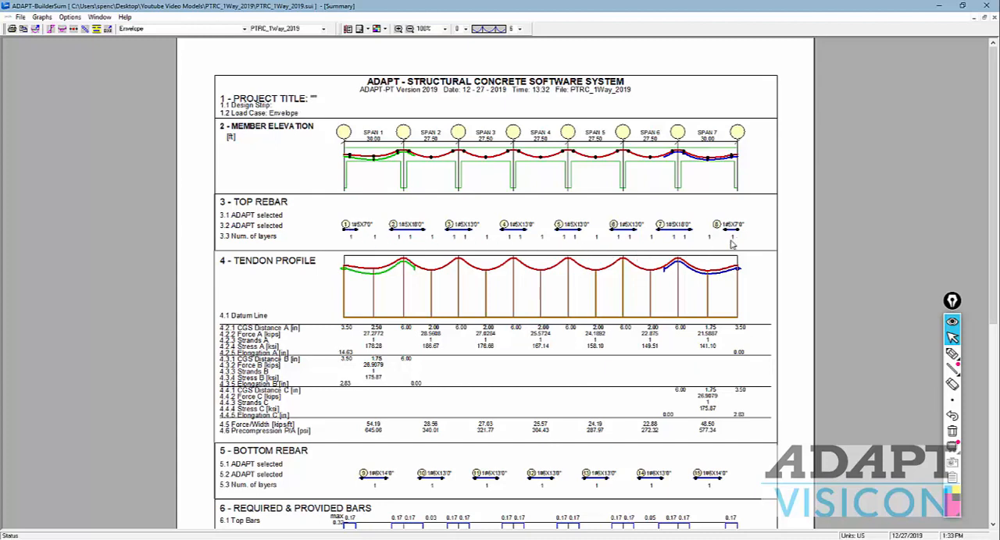
scroll(612, 243, "down", 1)
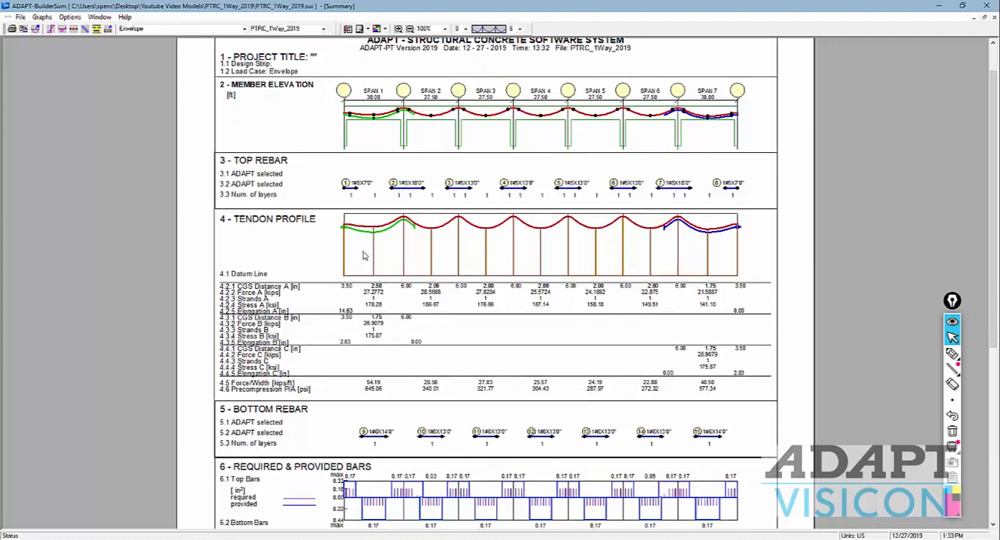
scroll(385, 253, "down", 1)
scroll(385, 253, "down", 1)
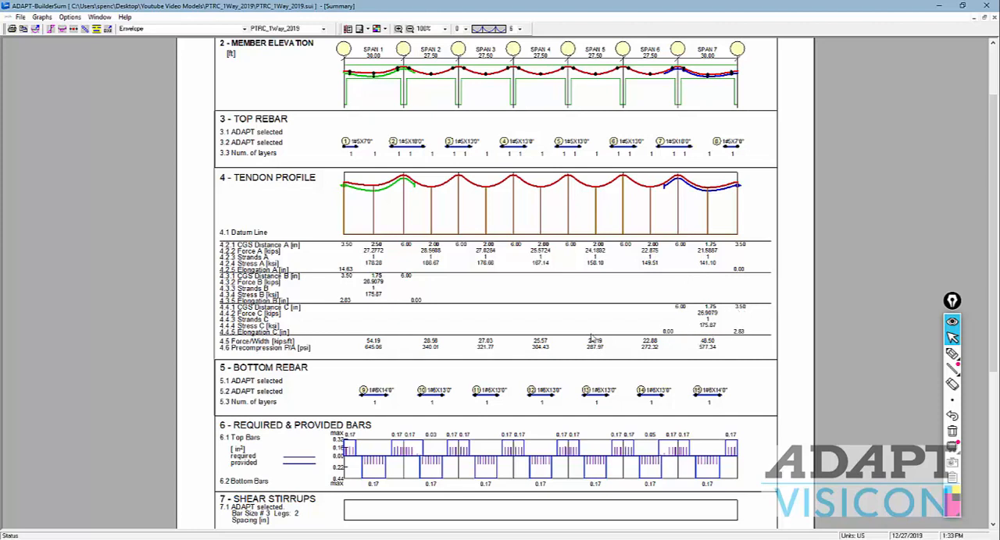
scroll(592, 338, "down", 1)
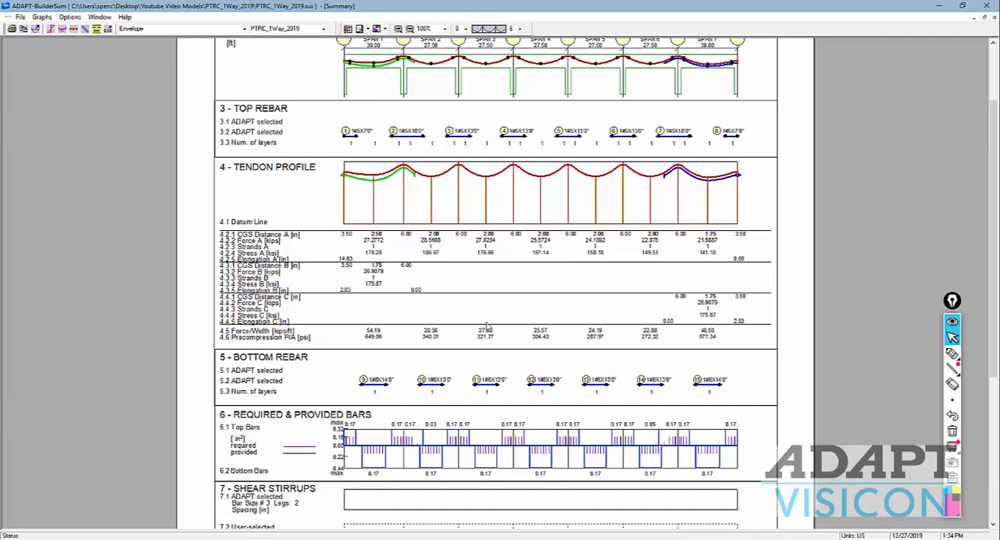
scroll(487, 328, "down", 4)
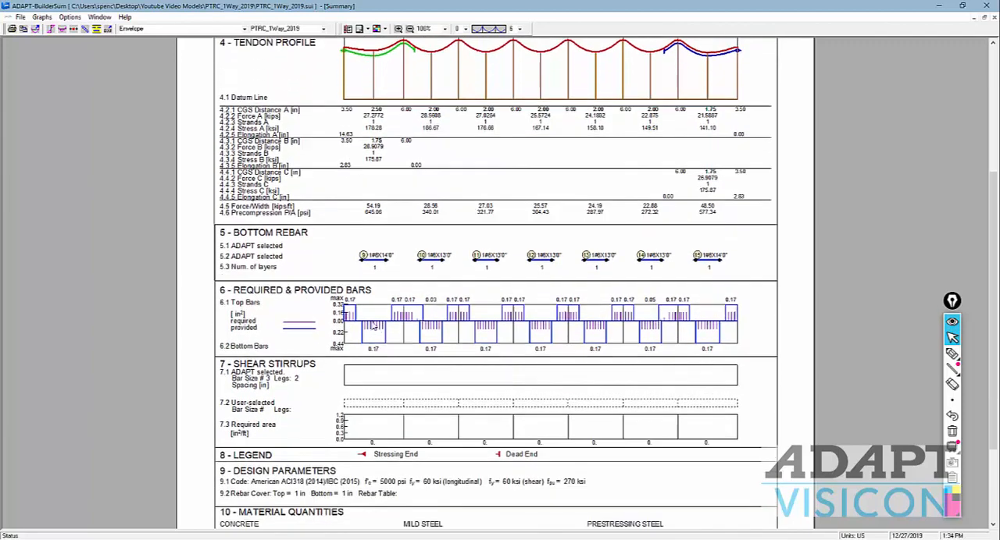
scroll(373, 327, "down", 1)
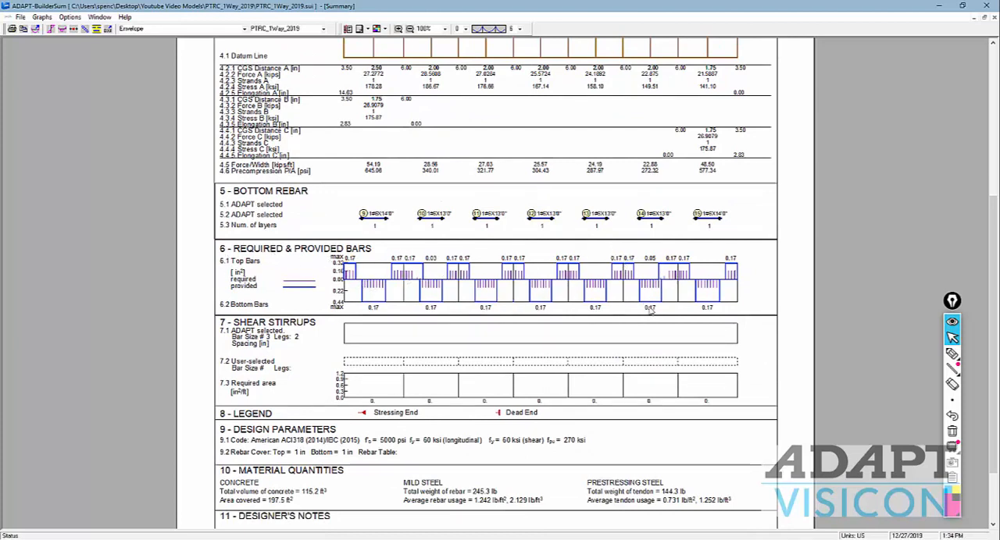
scroll(649, 310, "down", 1)
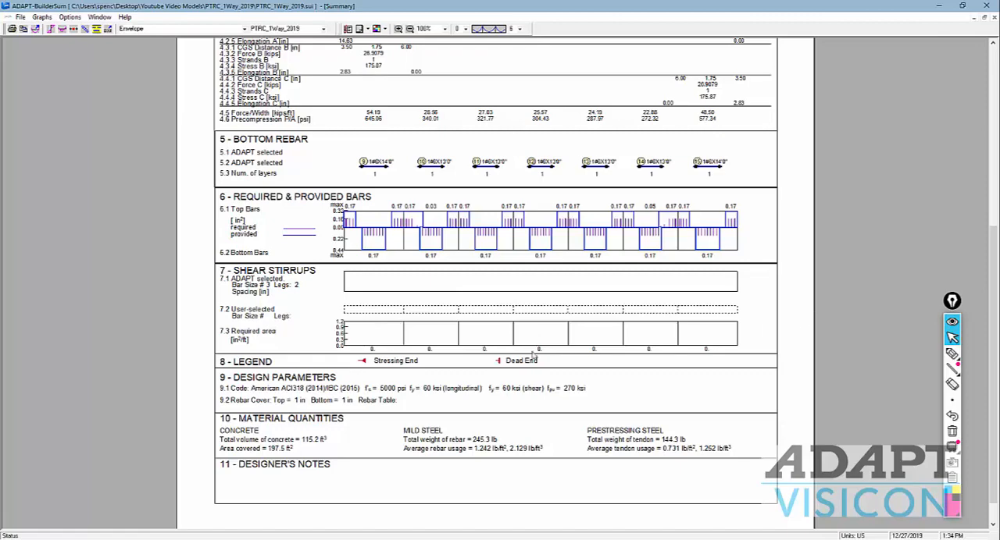
Step: Examine the deflection diagrams and maximum span deflection tables in the summary report, and close ADAPT-BuilderSum
scroll(500, 339, "down", 5)
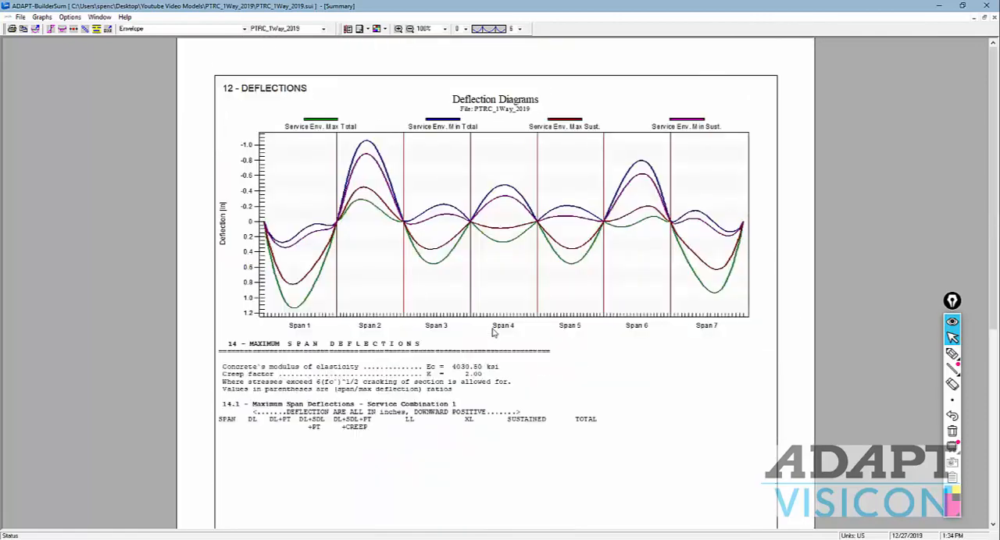
scroll(492, 334, "down", 3)
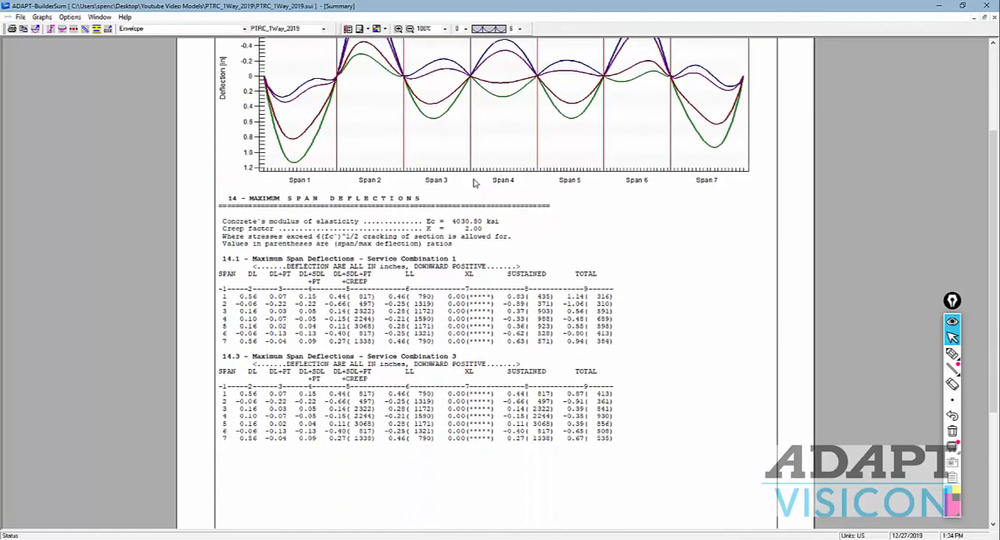
scroll(359, 259, "down", 1)
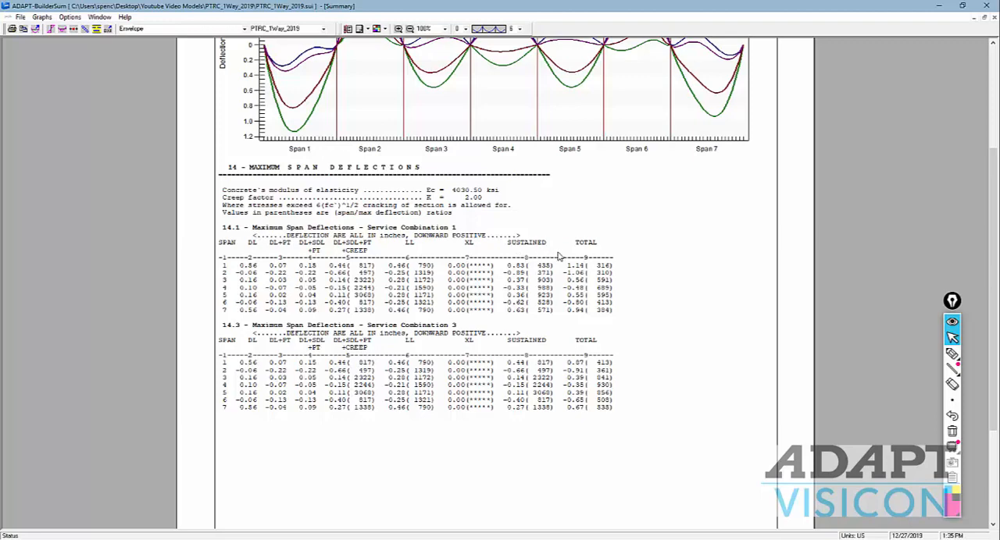
scroll(558, 257, "up", 1)
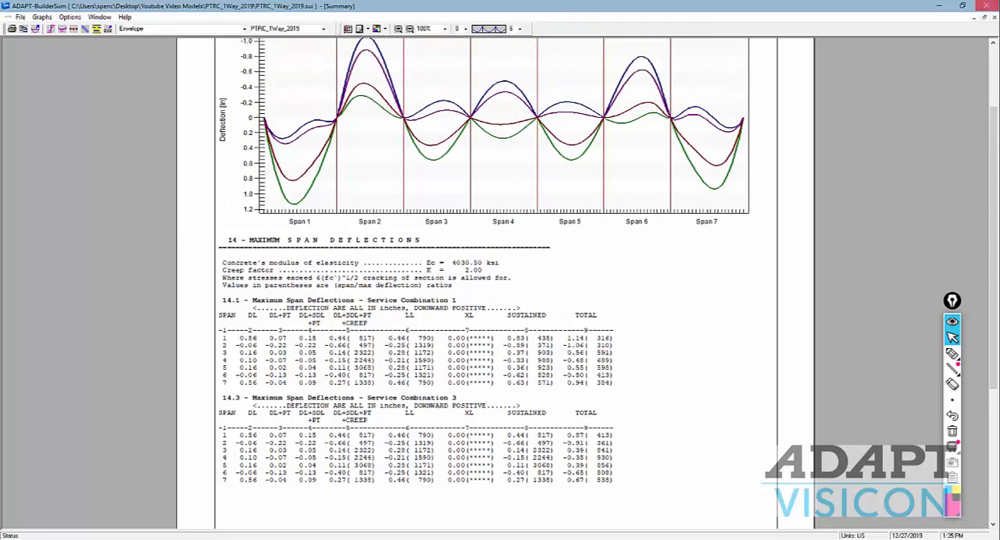
left_click(986, 6)
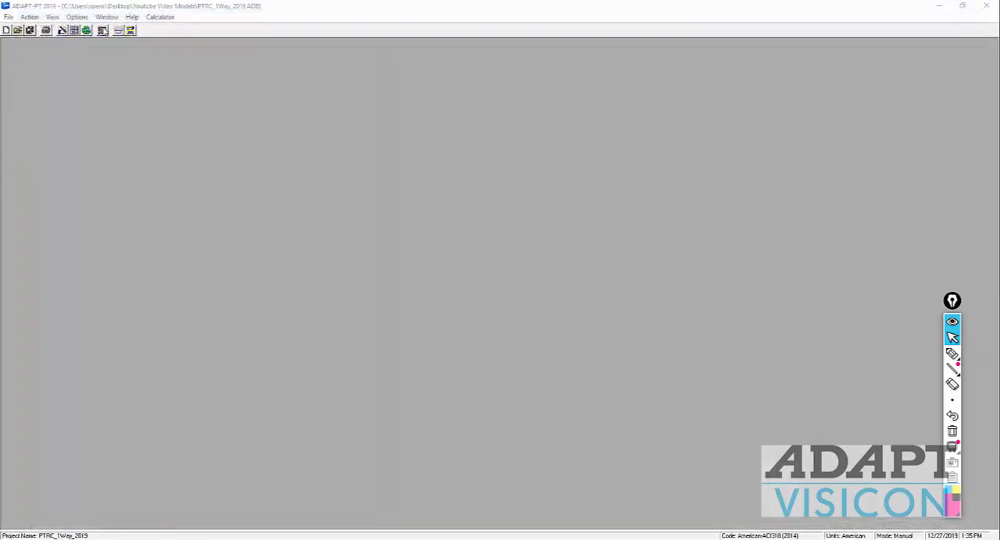
Step: Open the result graphs and separate the Bending Moments, Shears and Deflection windows to view their envelope diagrams
left_click(118, 29)
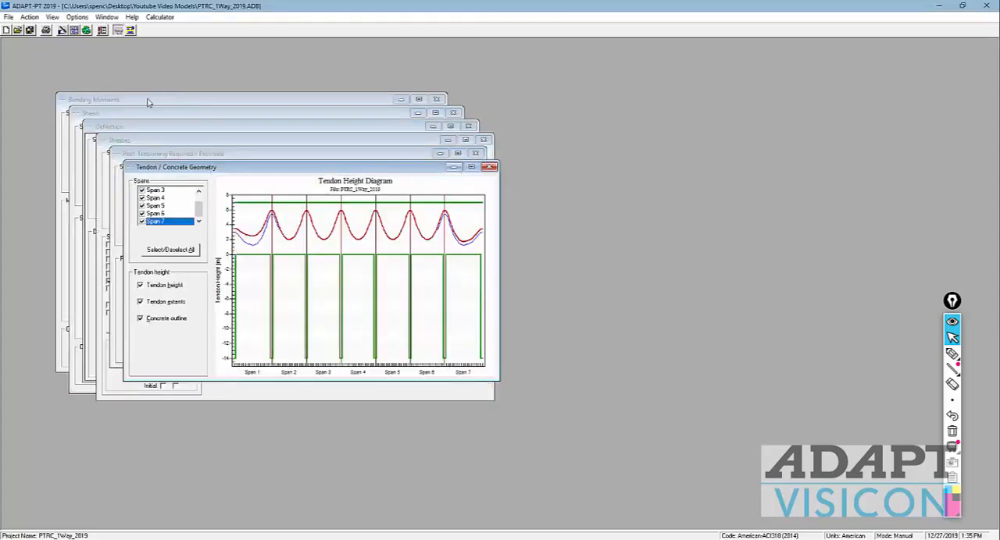
left_click(149, 101)
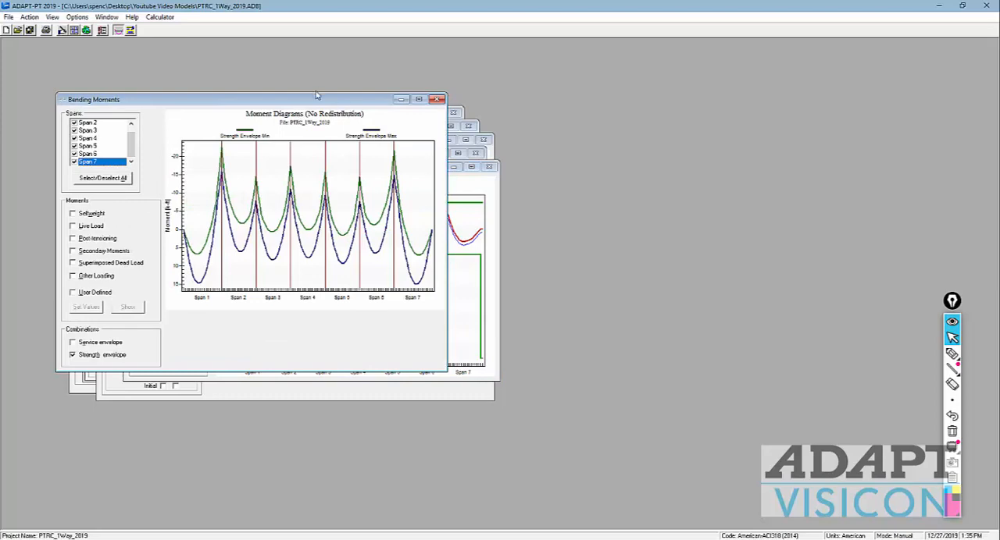
left_click_drag(319, 105, 363, 170)
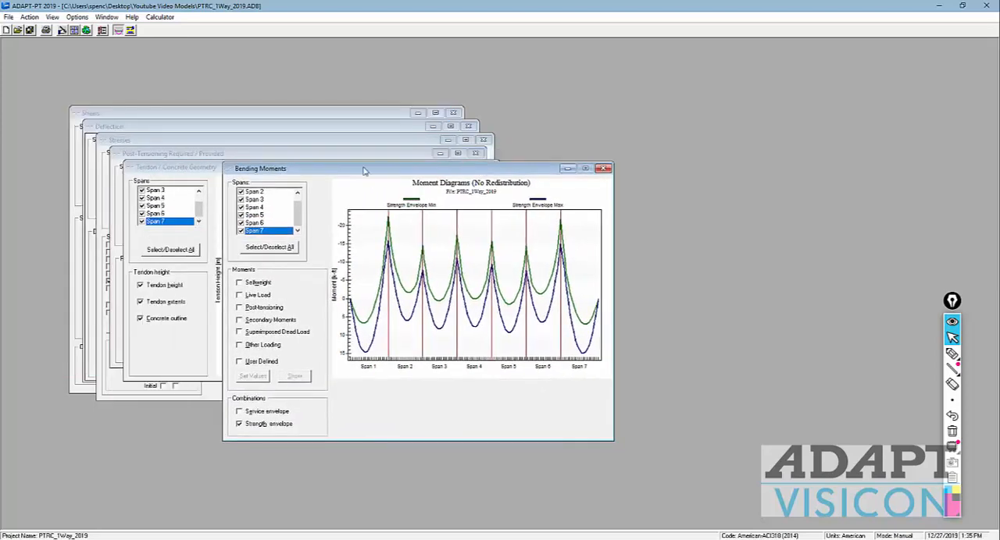
left_click(308, 115)
left_click_drag(213, 115, 404, 229)
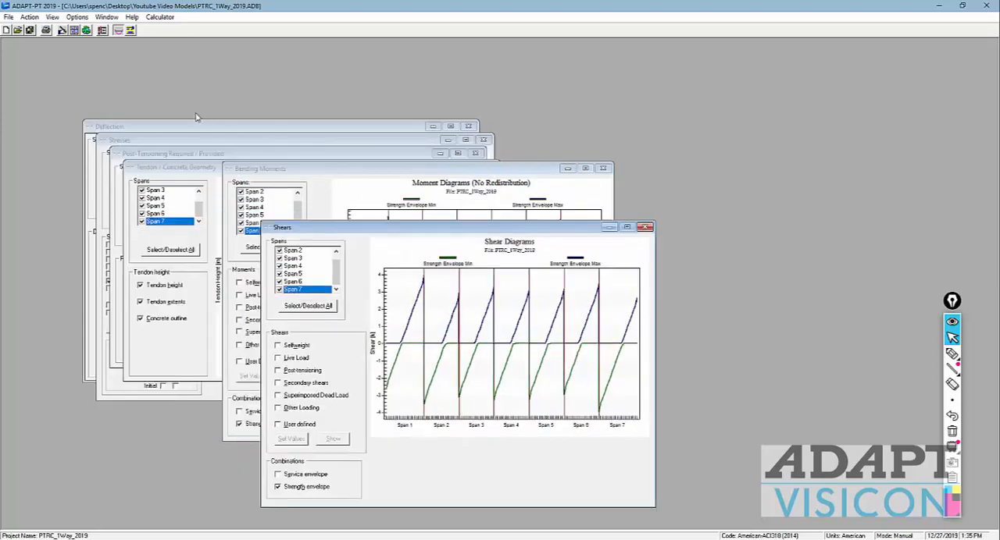
left_click_drag(192, 126, 339, 238)
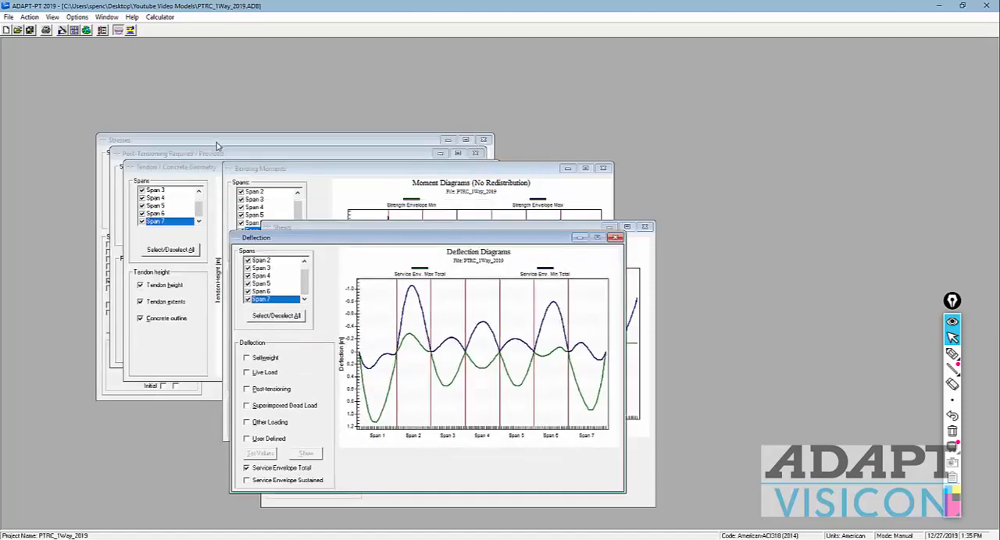
Step: Bring up the Stresses window, examine the sustained service envelope stress diagram, and close the window
left_click(217, 146)
left_click_drag(218, 146, 370, 268)
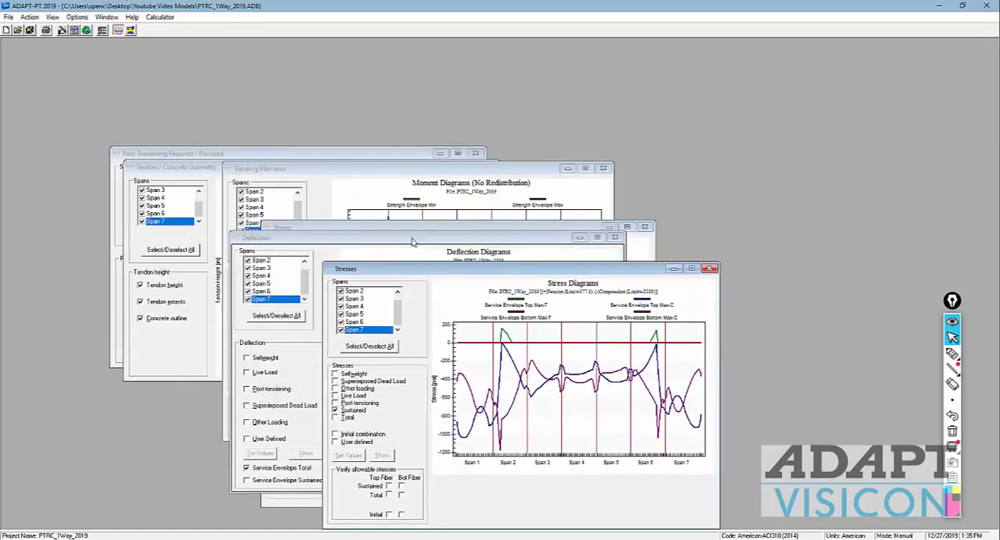
left_click_drag(414, 269, 380, 122)
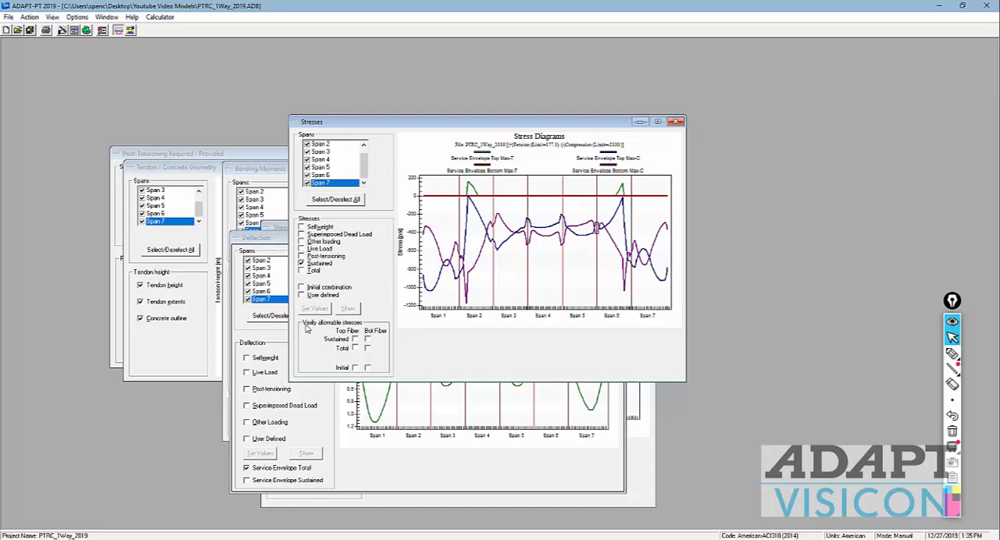
left_click(676, 121)
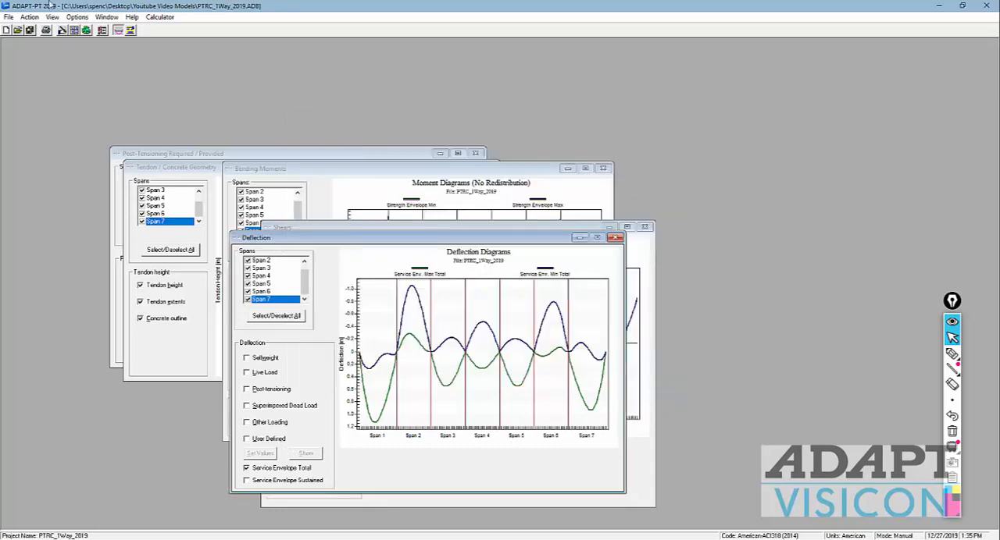
Step: Open the Report Generator and include all sections of Tabular Reports - Compact in the report
left_click(103, 31)
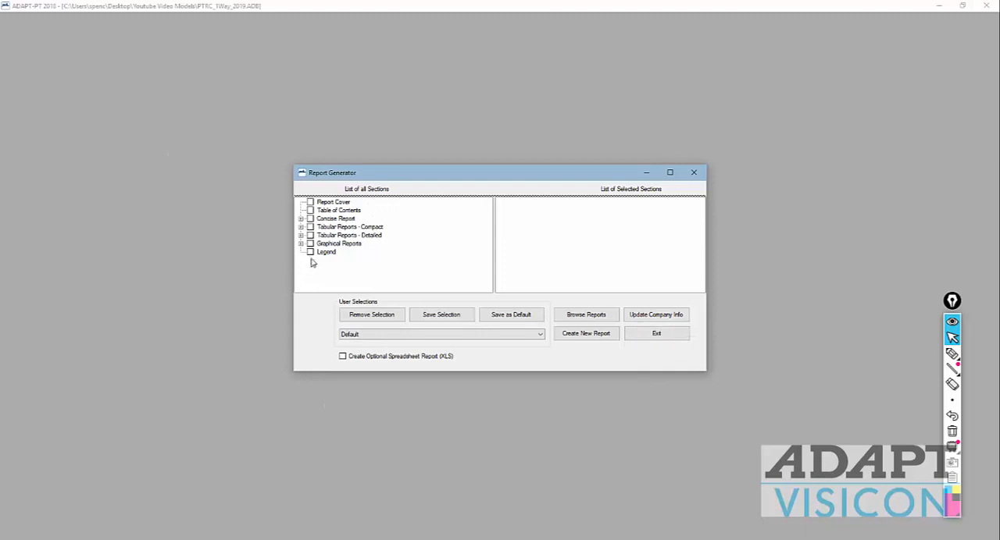
left_click(302, 228)
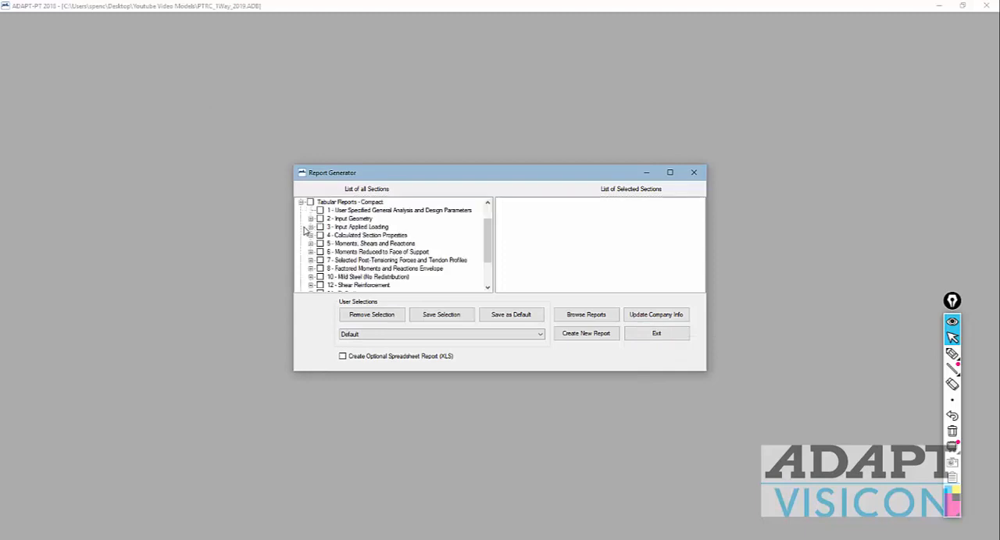
left_click(310, 202)
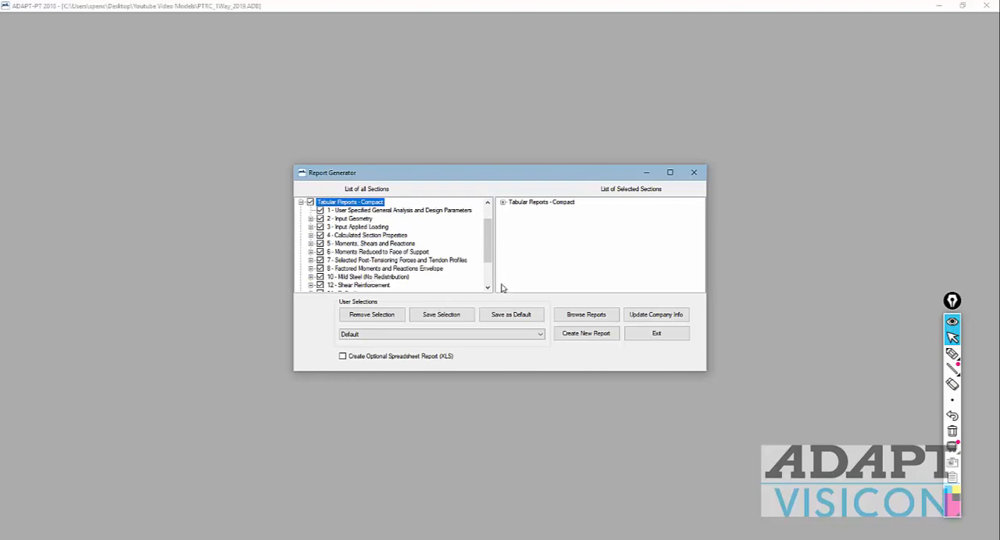
left_click_drag(488, 242, 356, 288)
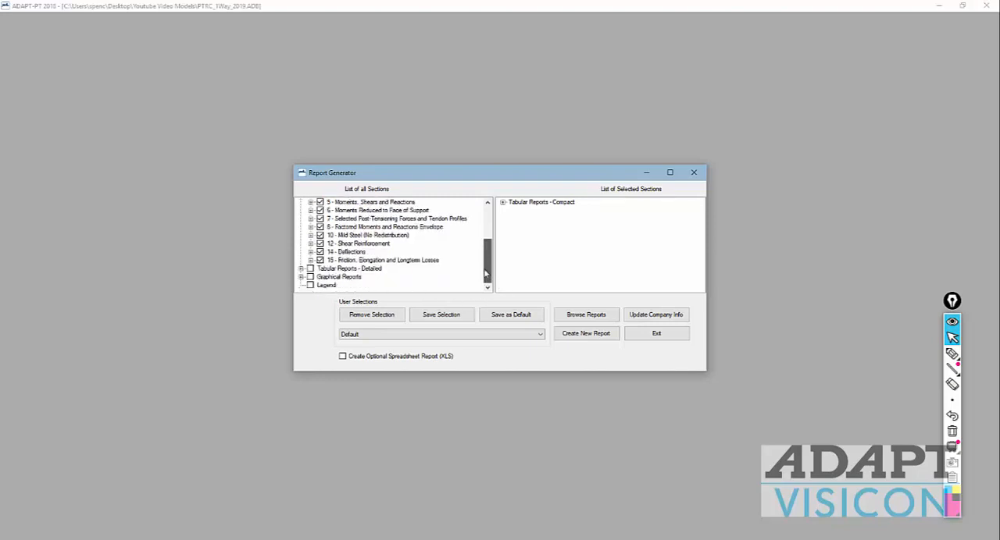
scroll(403, 272, "up", 4)
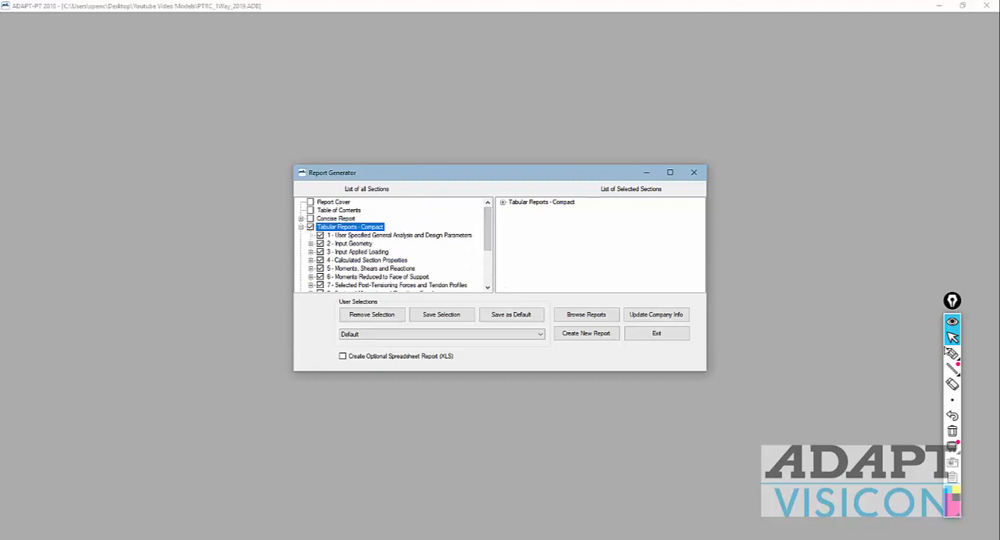
Step: Annotate the screen above the report dialog with freehand span lines and division tick marks, and return to the normal pointer
left_click(951, 353)
left_click_drag(390, 89, 821, 84)
mouse_move(393, 72)
left_mouse_down()
mouse_move(399, 96)
mouse_move(559, 92)
left_mouse_up()
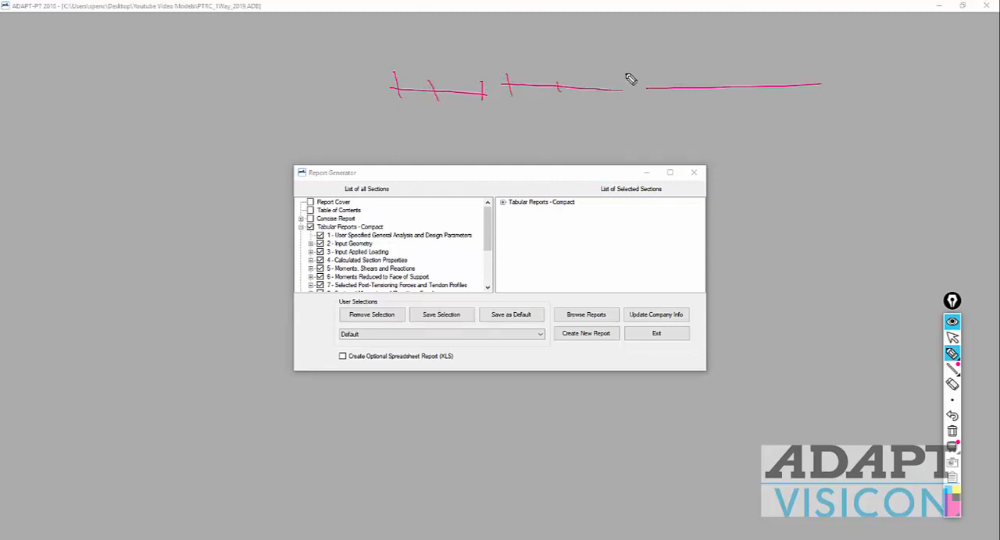
left_click_drag(626, 74, 624, 91)
left_click_drag(40, 92, 328, 89)
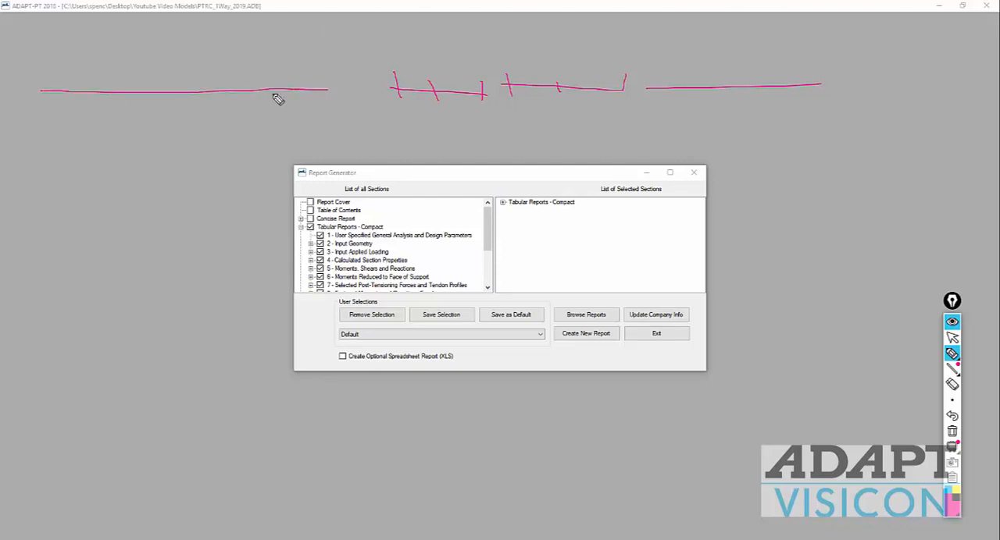
mouse_move(38, 73)
left_mouse_down()
mouse_move(39, 114)
mouse_move(62, 112)
left_mouse_up()
mouse_move(68, 77)
left_mouse_down()
mouse_move(77, 114)
mouse_move(85, 102)
left_mouse_up()
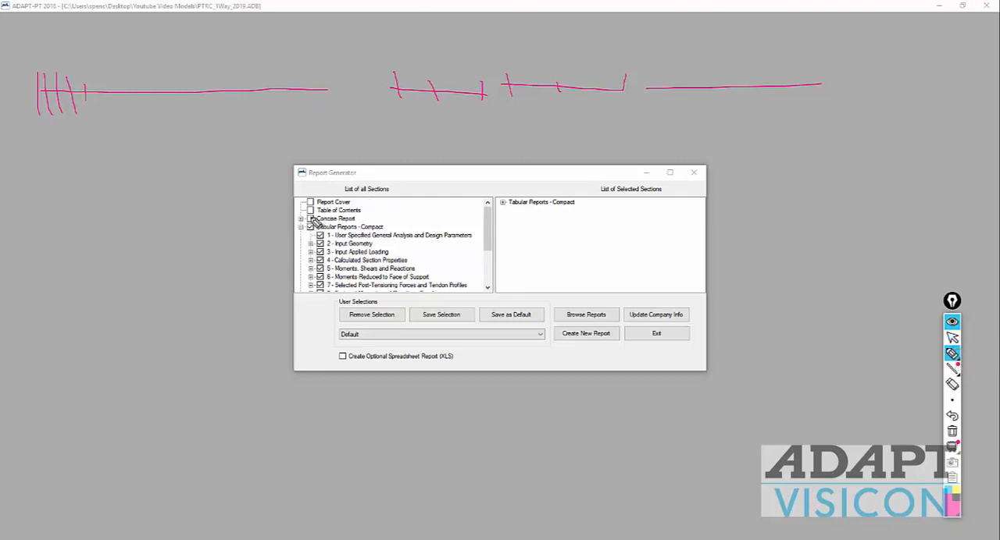
left_click(951, 338)
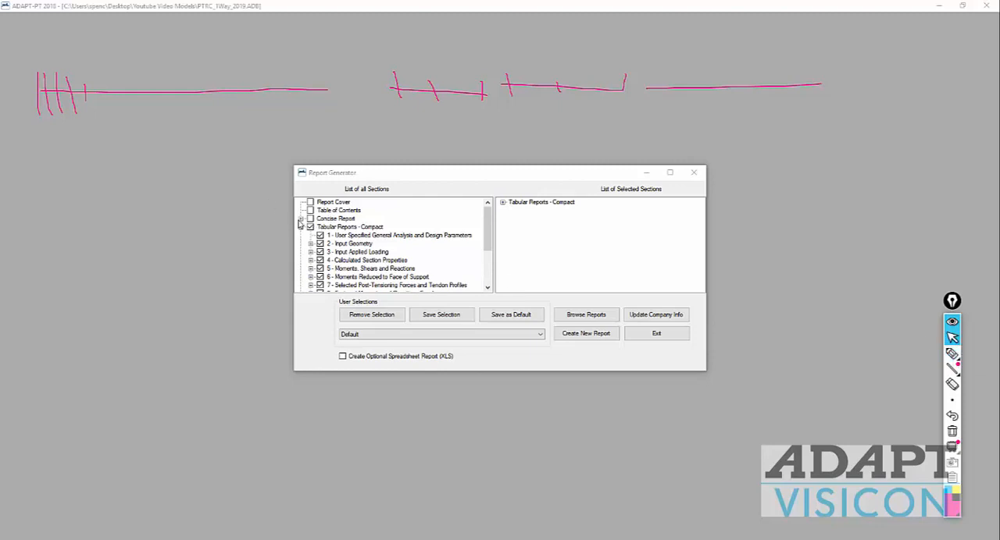
Step: Include the Concise Report, look through its design parameter and design strip sections, and remove it from the selection
left_click(301, 221)
left_click(310, 219)
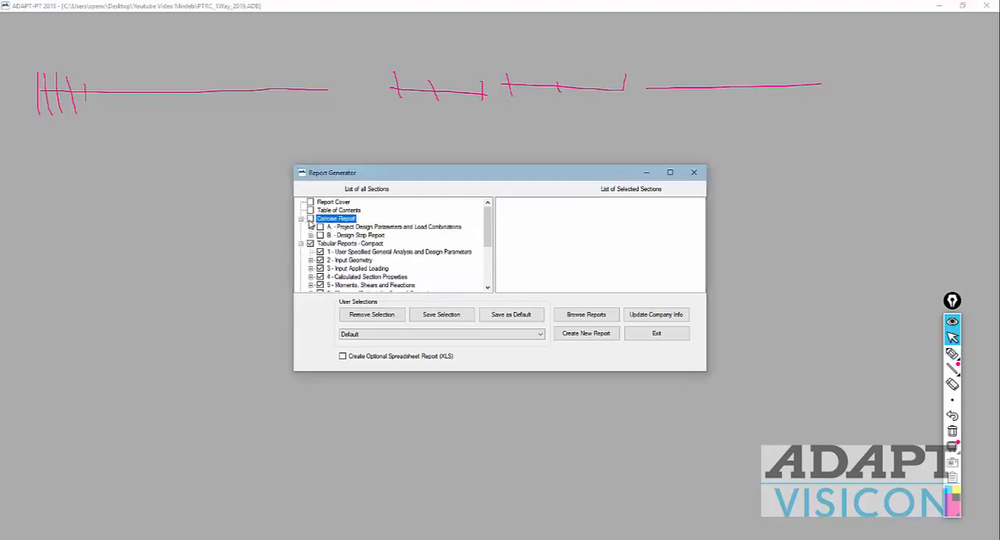
left_click(310, 228)
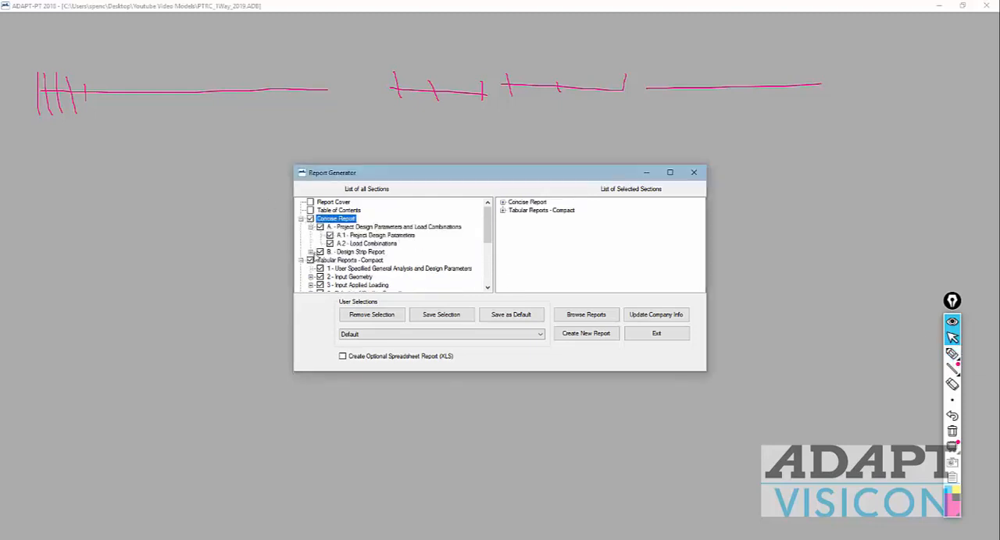
left_click(310, 252)
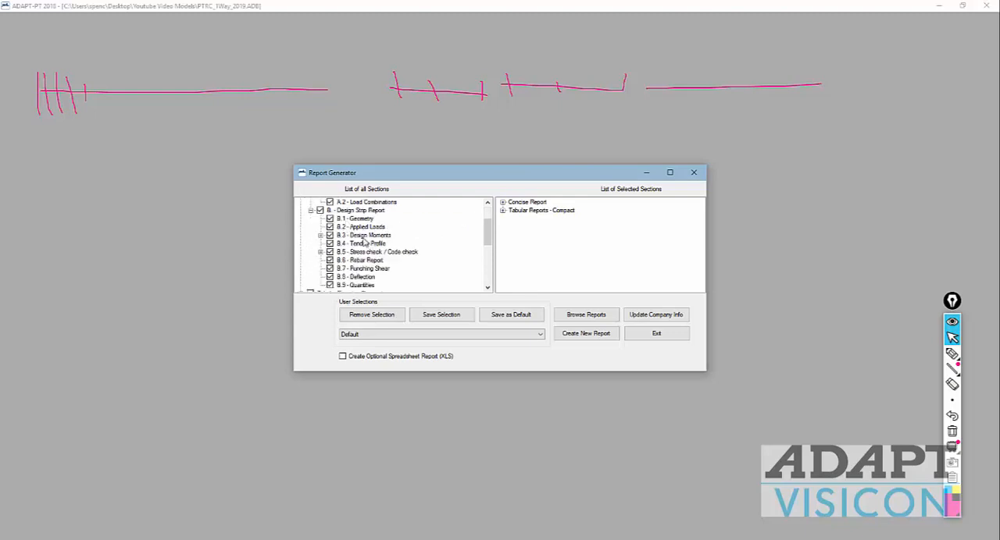
scroll(365, 252, "down", 1)
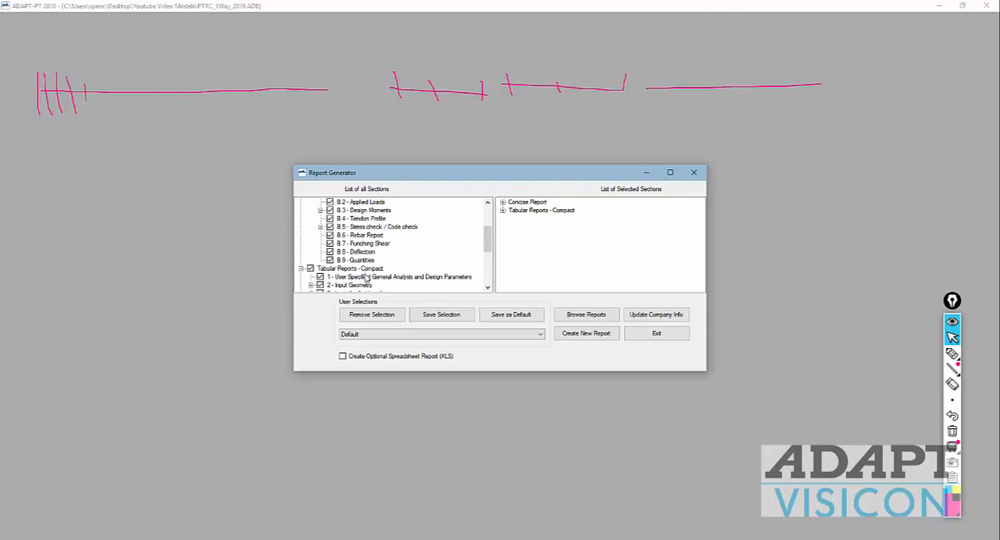
scroll(365, 278, "down", 2)
scroll(365, 273, "up", 5)
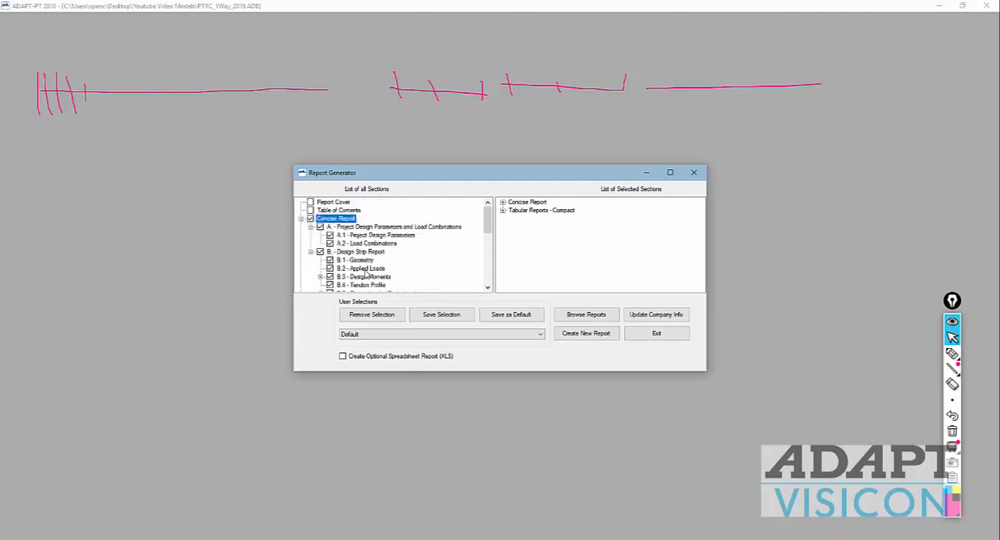
left_click(310, 219)
Step: Check the selected Tabular Reports - Compact sections and create a new RTF report saved as one-way
scroll(383, 271, "down", 3)
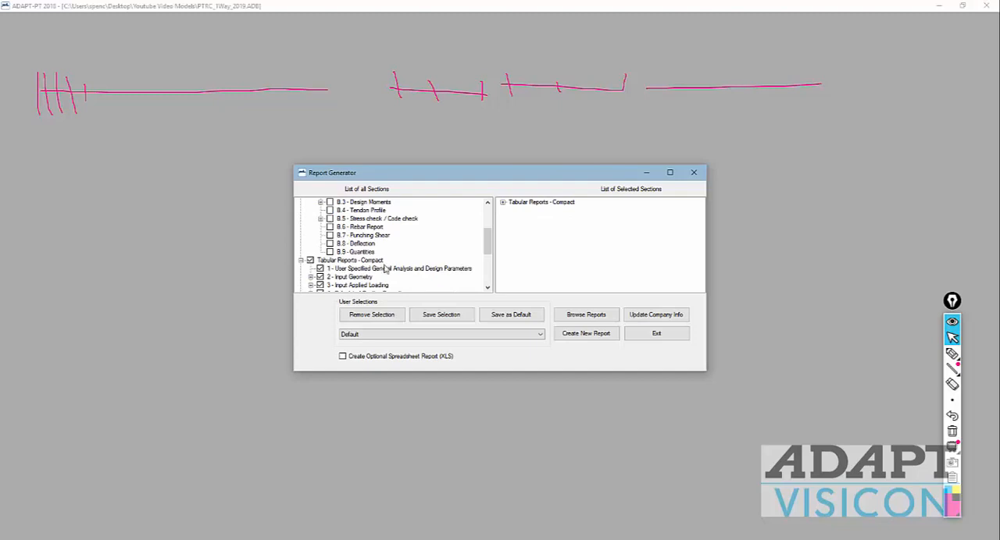
scroll(436, 266, "down", 2)
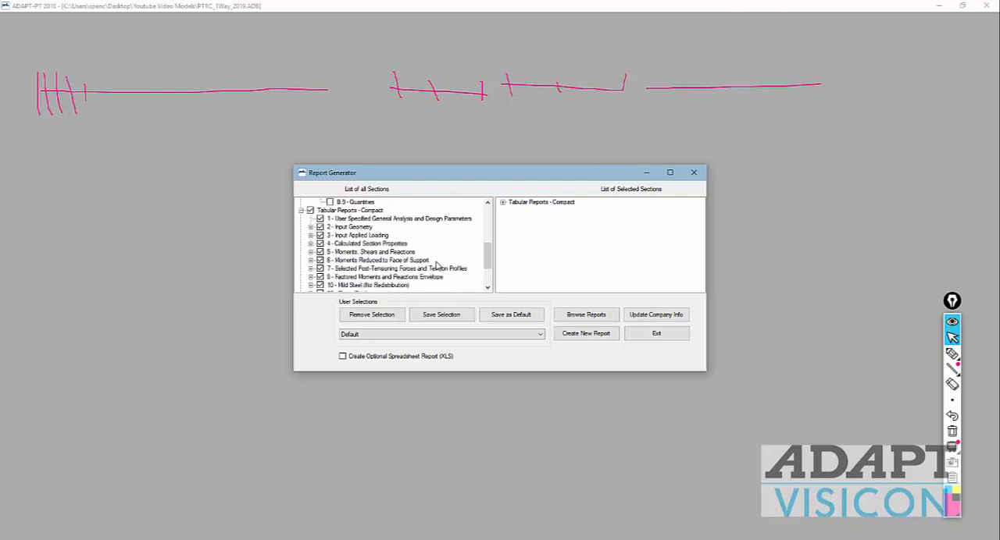
scroll(471, 259, "down", 1)
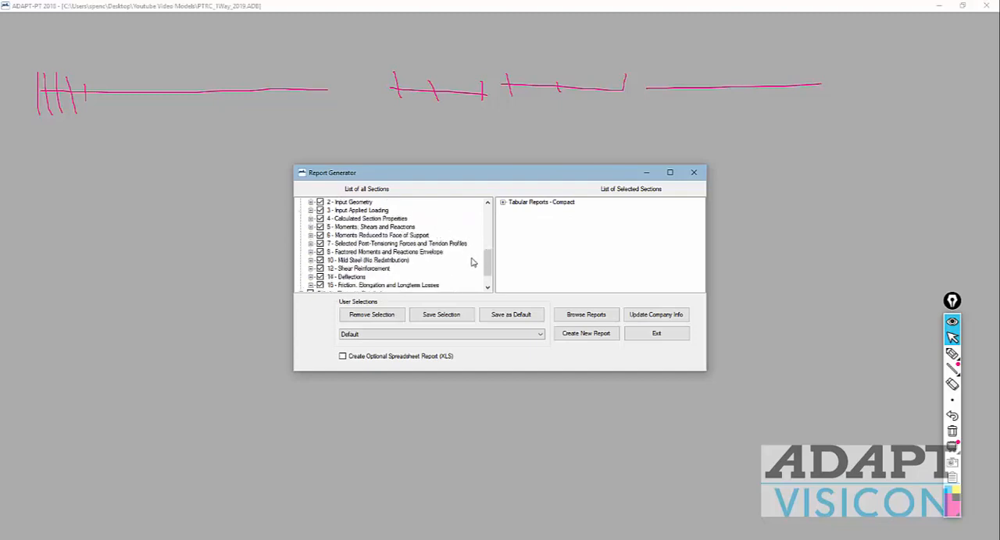
scroll(471, 262, "up", 2)
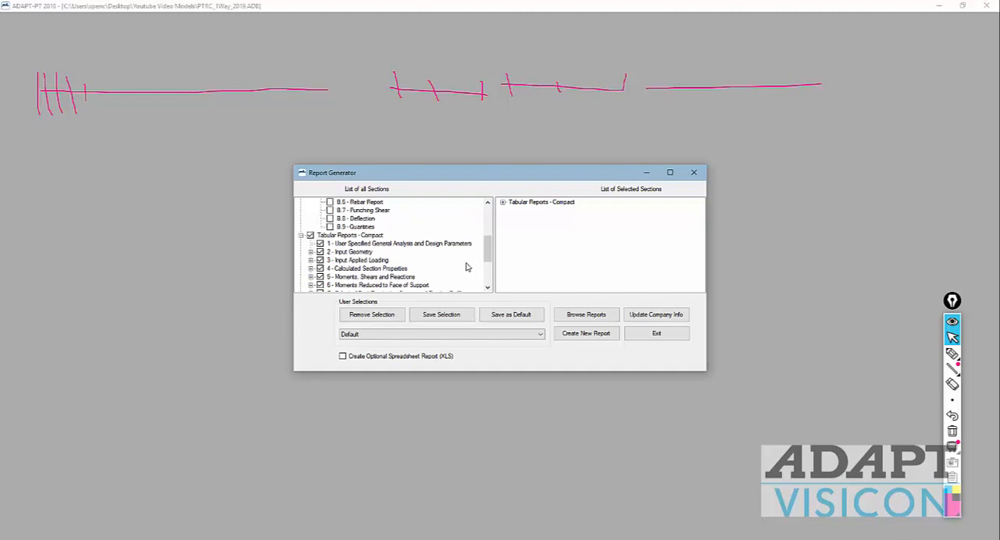
scroll(467, 267, "down", 3)
scroll(461, 262, "up", 1)
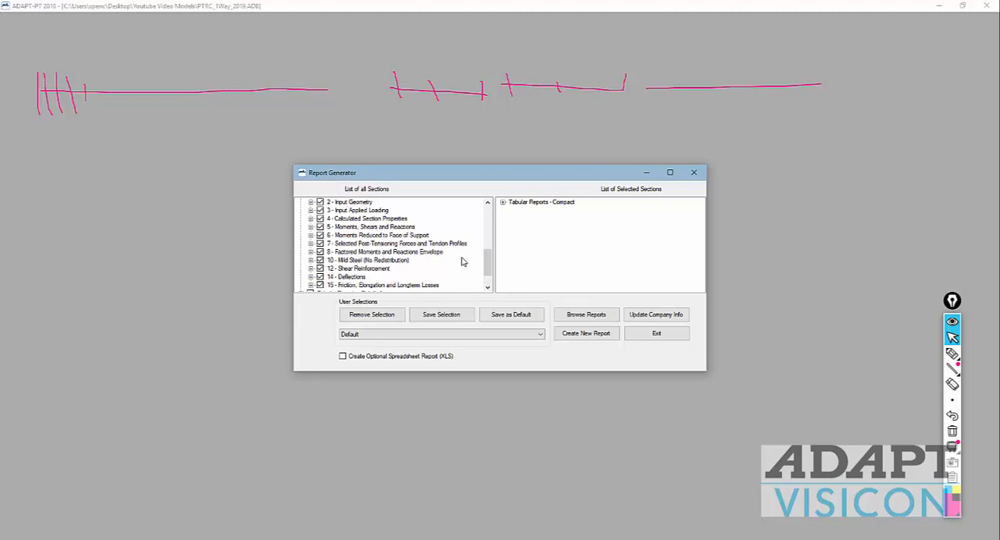
scroll(461, 262, "up", 1)
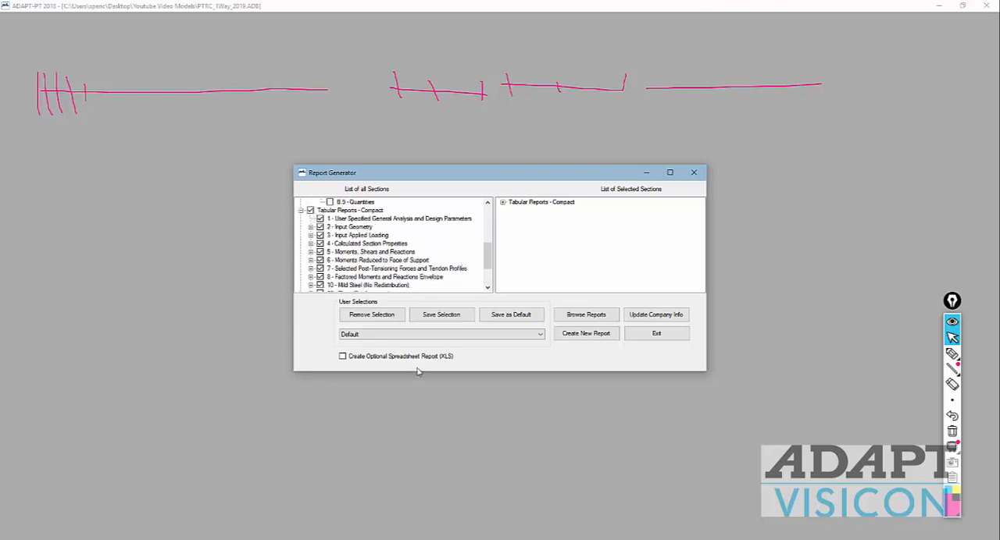
left_click(582, 337)
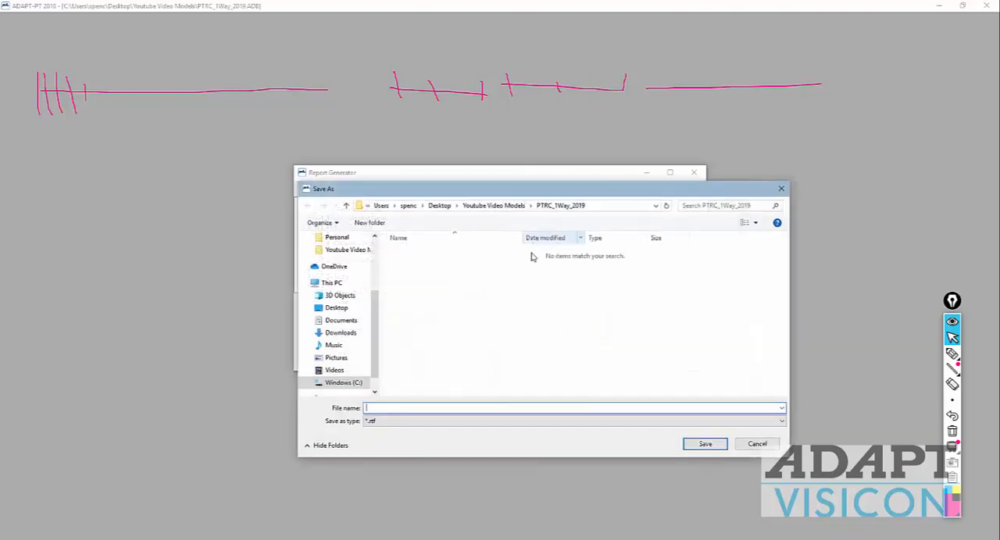
type("one-way")
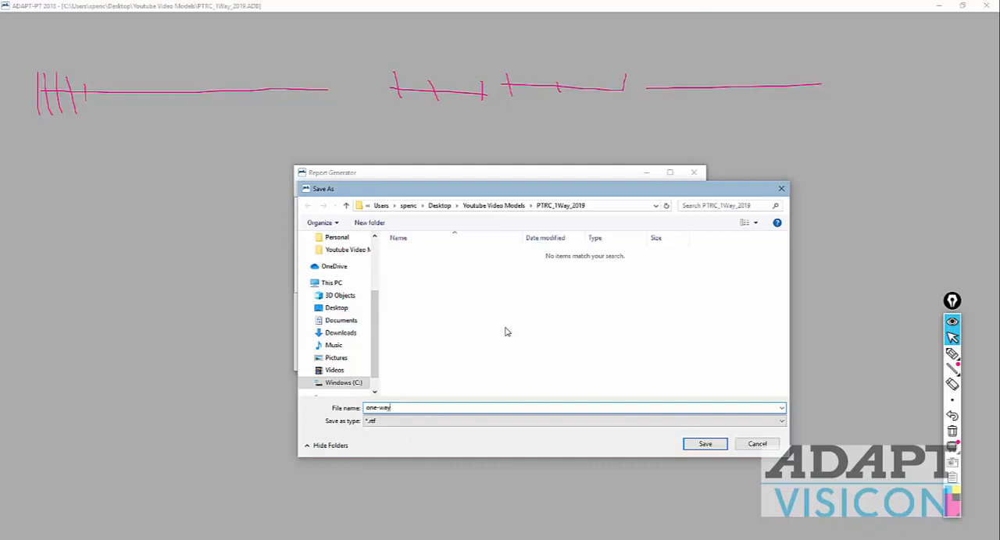
key("Return")
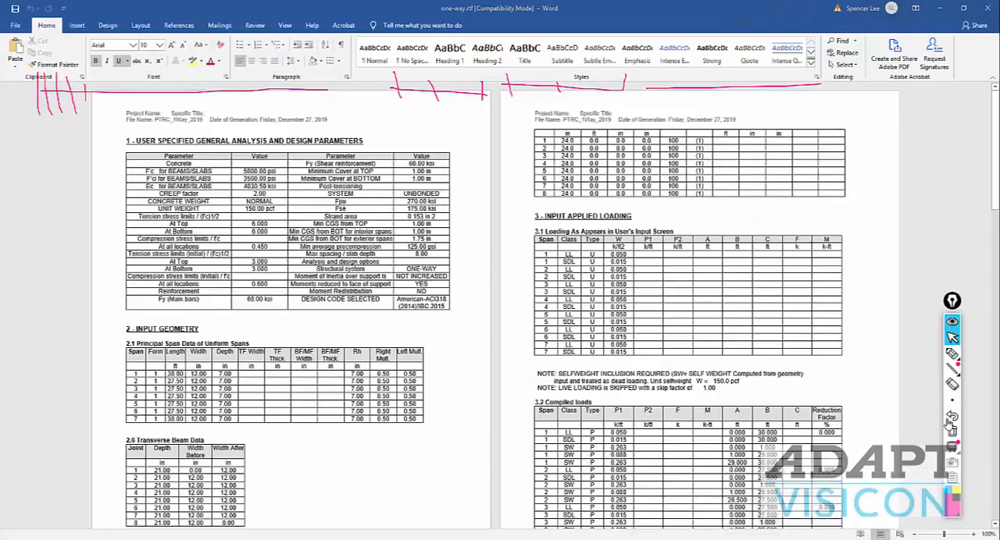
Step: Clear the freehand annotations, then examine the one-way.rtf report's parameter, geometry, loading and tendon tables and close it
left_click(950, 430)
scroll(210, 141, "down", 1)
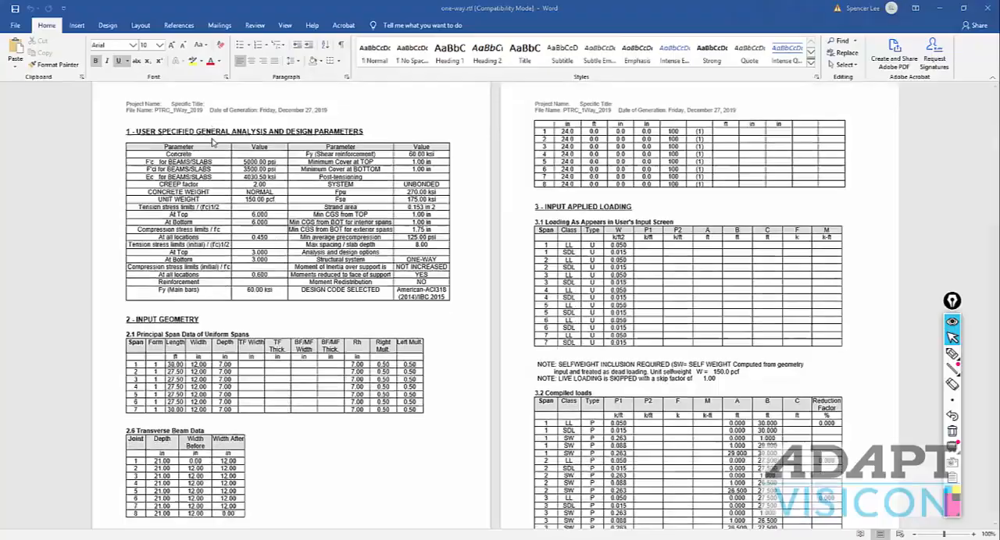
scroll(211, 141, "down", 5)
scroll(166, 157, "up", 5)
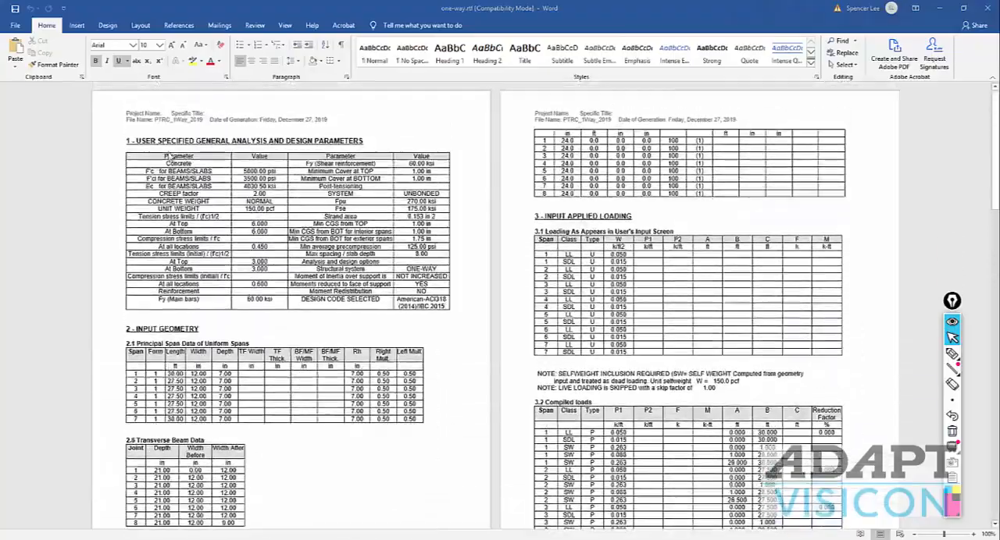
scroll(574, 336, "down", 8)
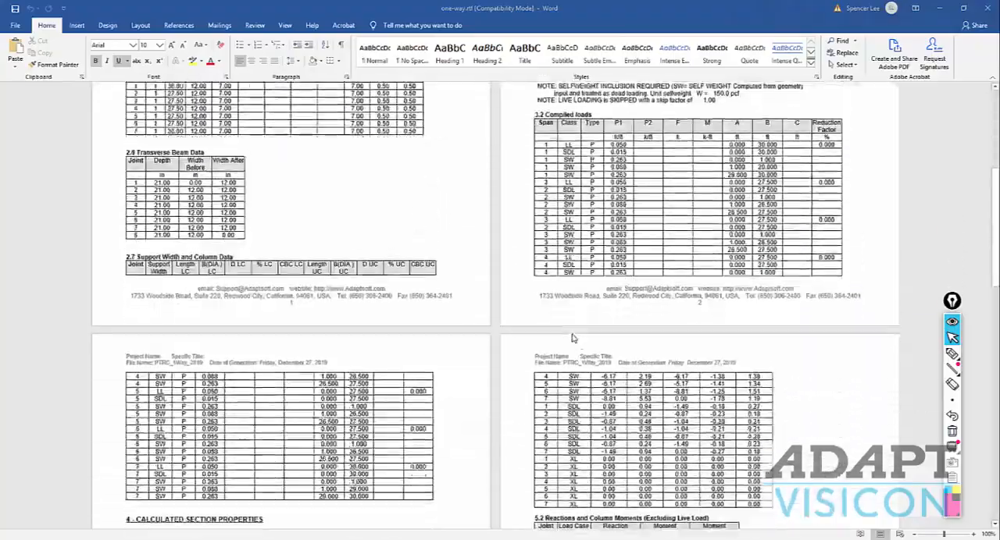
scroll(572, 338, "down", 20)
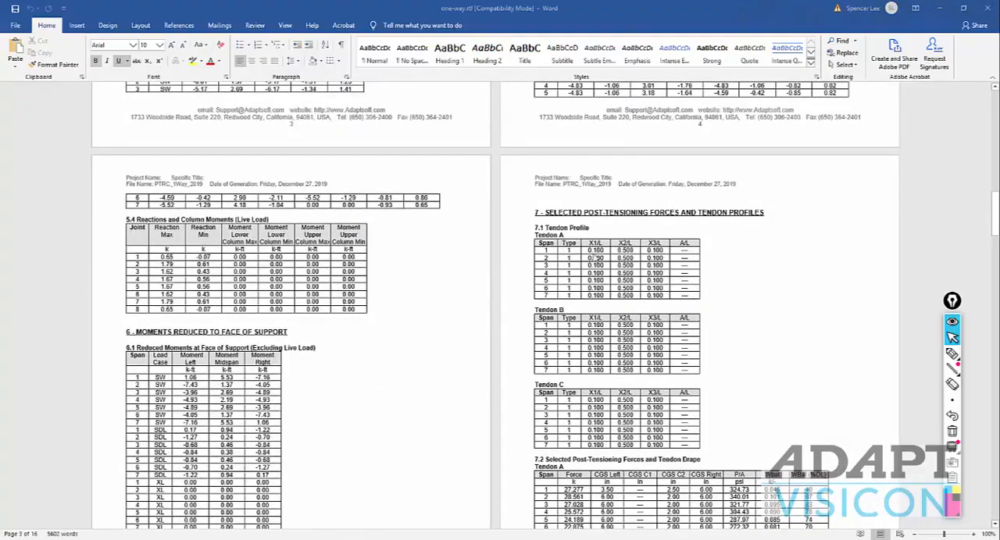
scroll(604, 295, "up", 20)
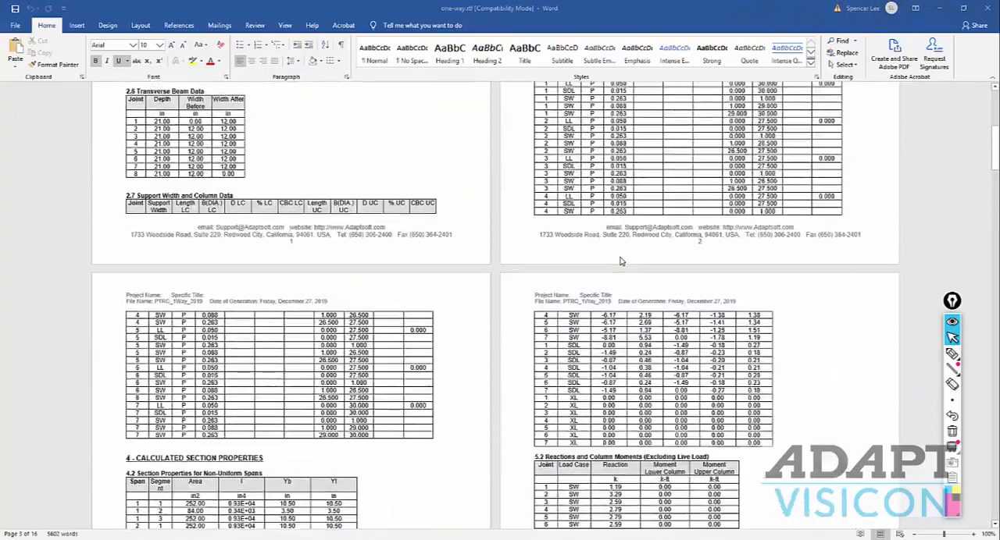
scroll(614, 260, "up", 4)
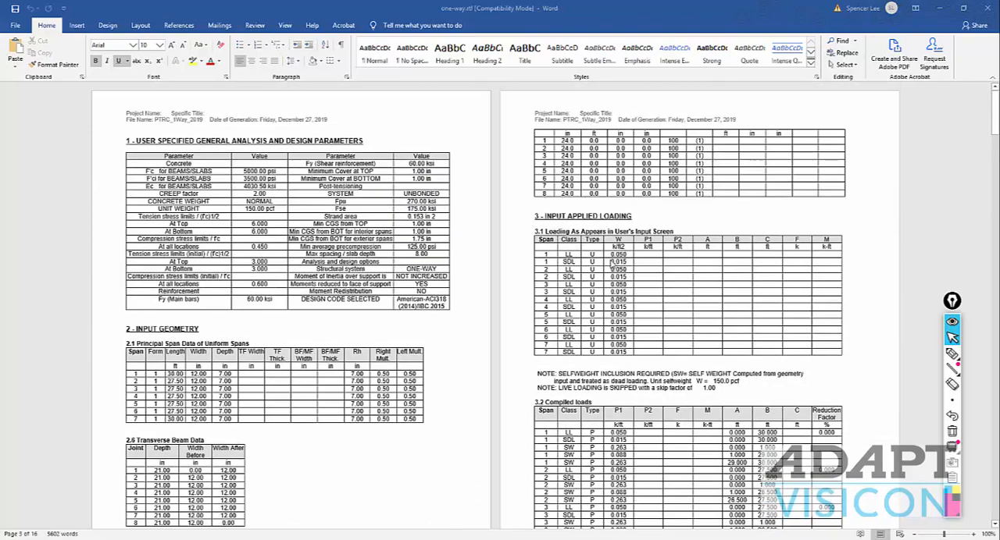
left_click(986, 7)
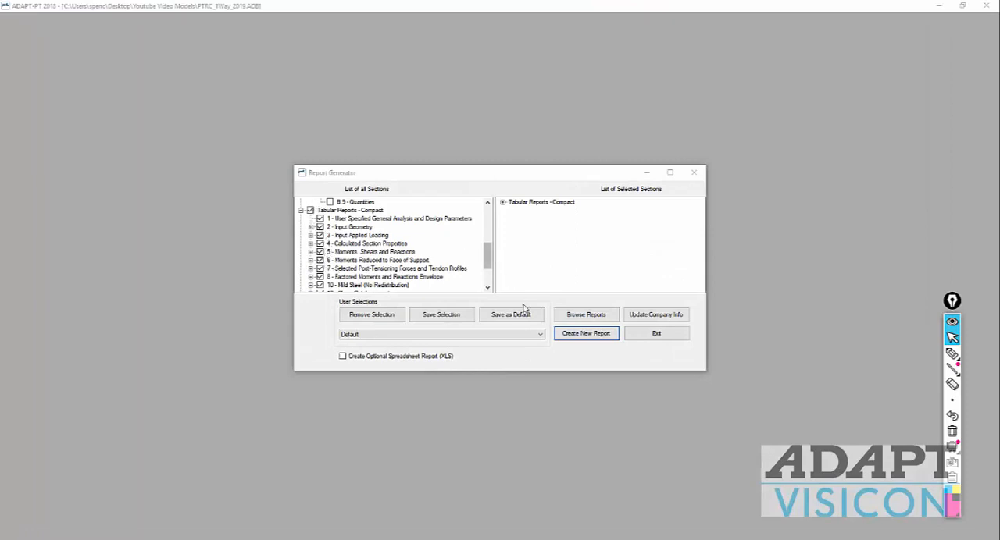
Step: Remove all Tabular Reports - Compact sections from the report selection and include only 14 - Deflections
left_click_drag(488, 266, 487, 288)
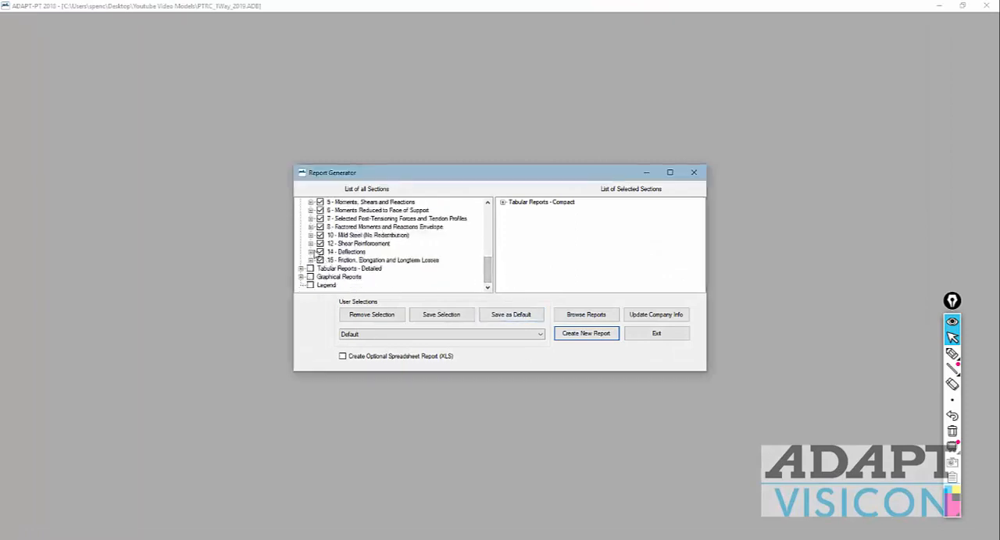
scroll(312, 250, "up", 5)
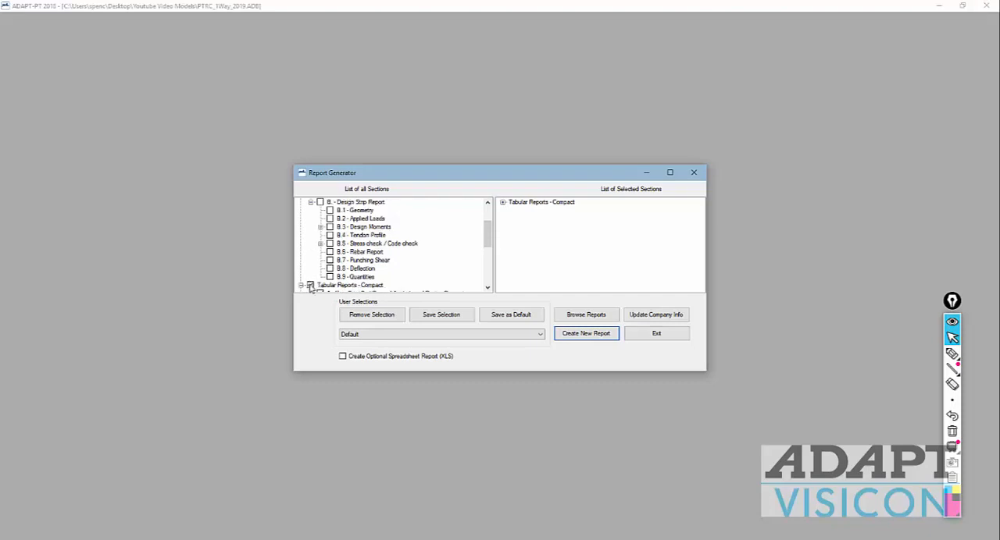
left_click(310, 286)
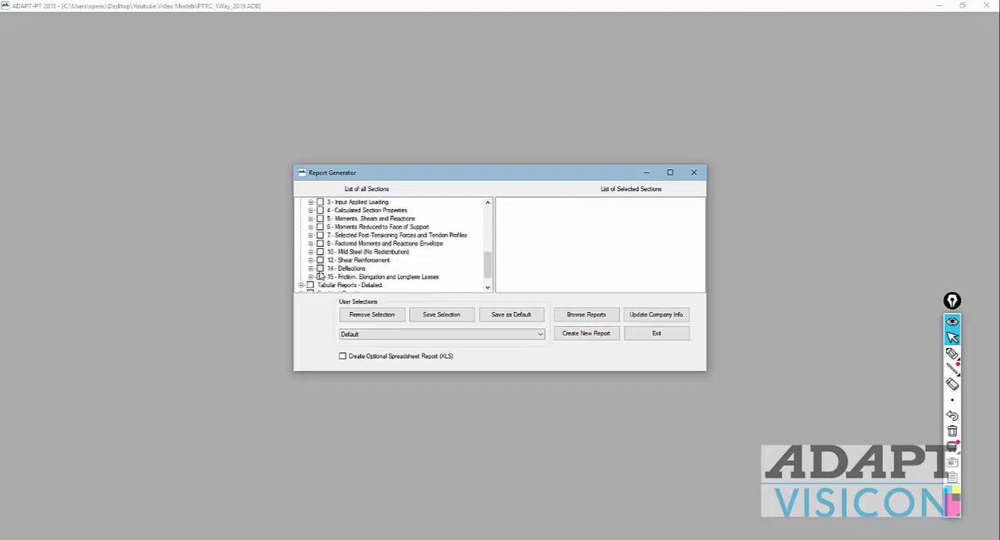
left_click(320, 269)
Step: Add section 35 - Detailed Deflections from Tabular Reports - Detailed to the report selection
scroll(322, 275, "down", 1)
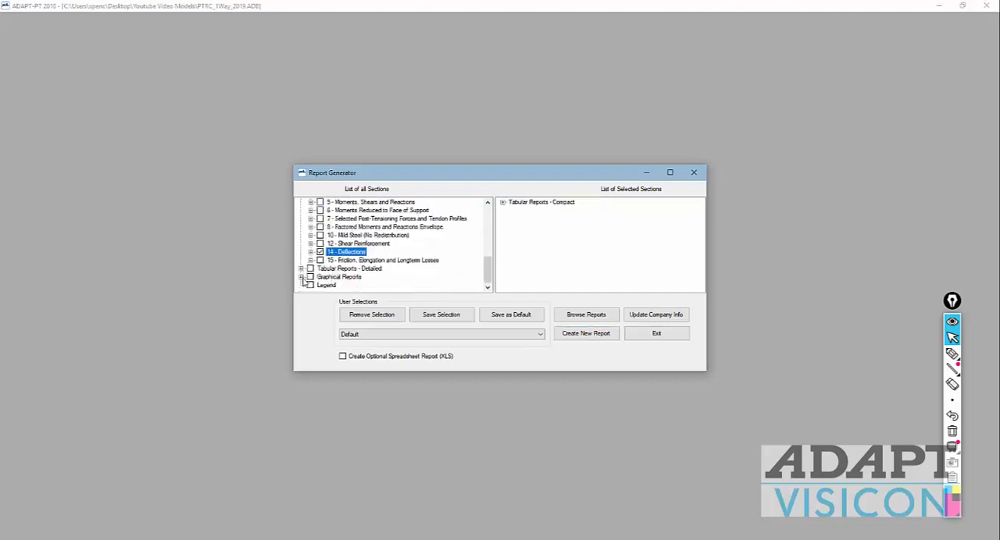
left_click(302, 269)
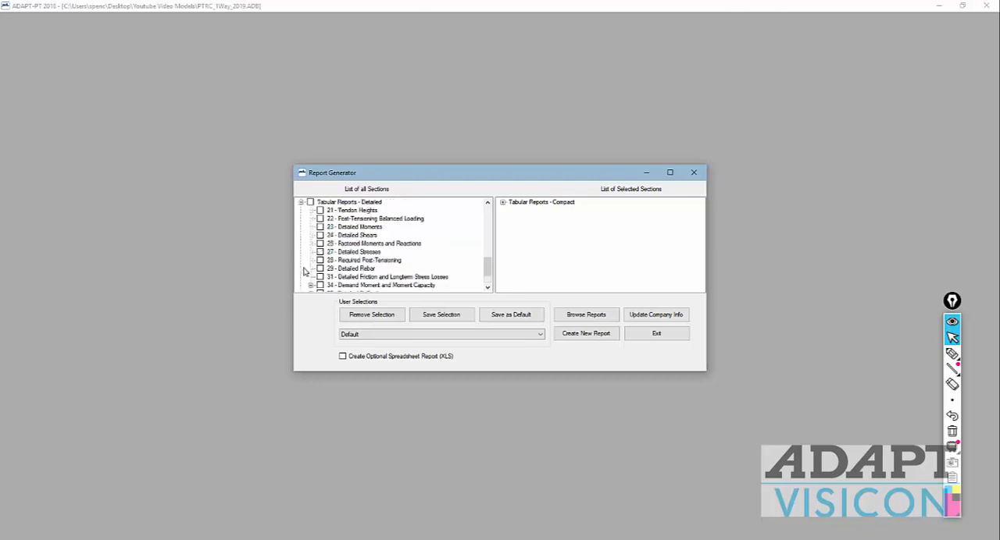
scroll(310, 266, "down", 2)
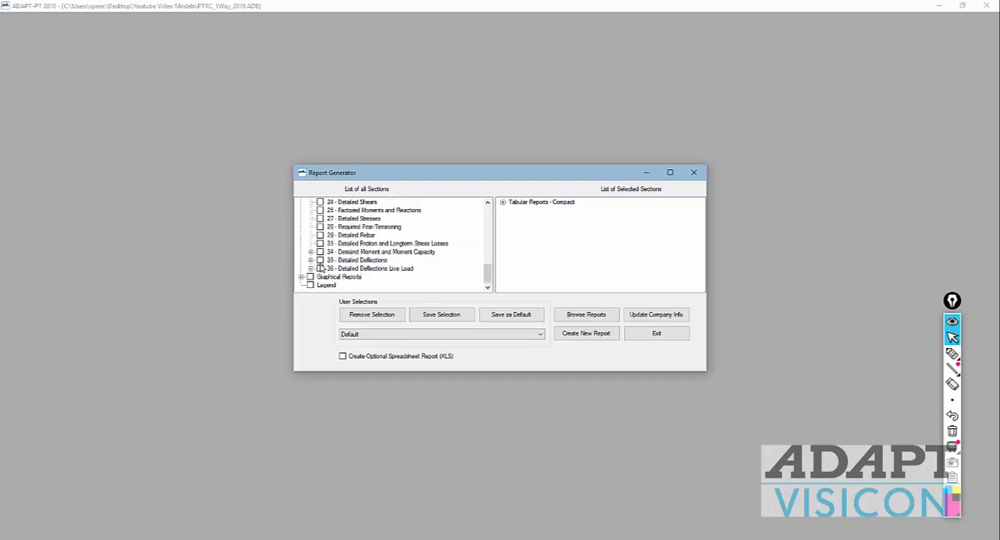
left_click(320, 260)
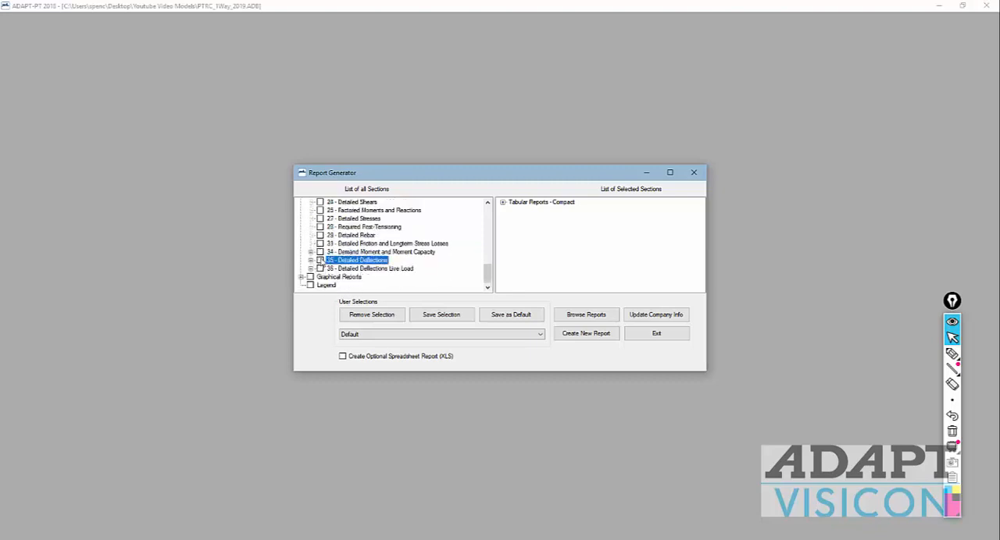
Step: Try to save the active deflection sections as a selection set named deflectionreport
left_click(440, 317)
type("deflectionreport")
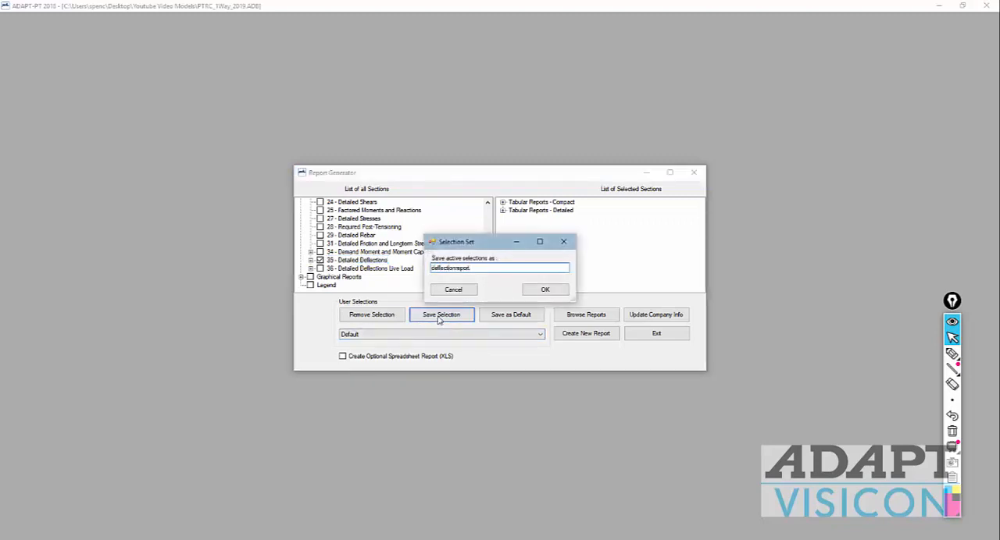
left_click(547, 290)
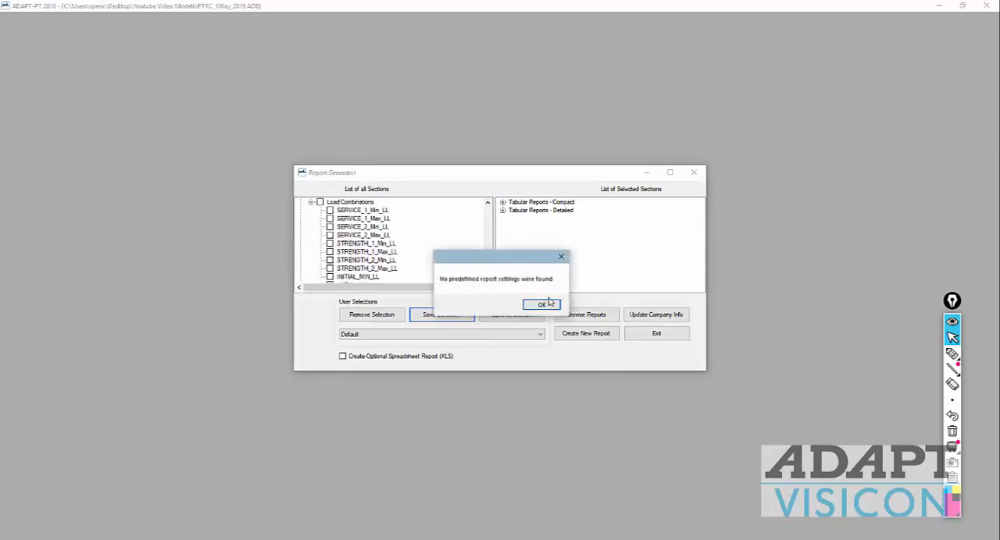
left_click(544, 304)
Step: Check the available user selection sets and exit the Report Generator, returning to the result diagrams
left_click(538, 337)
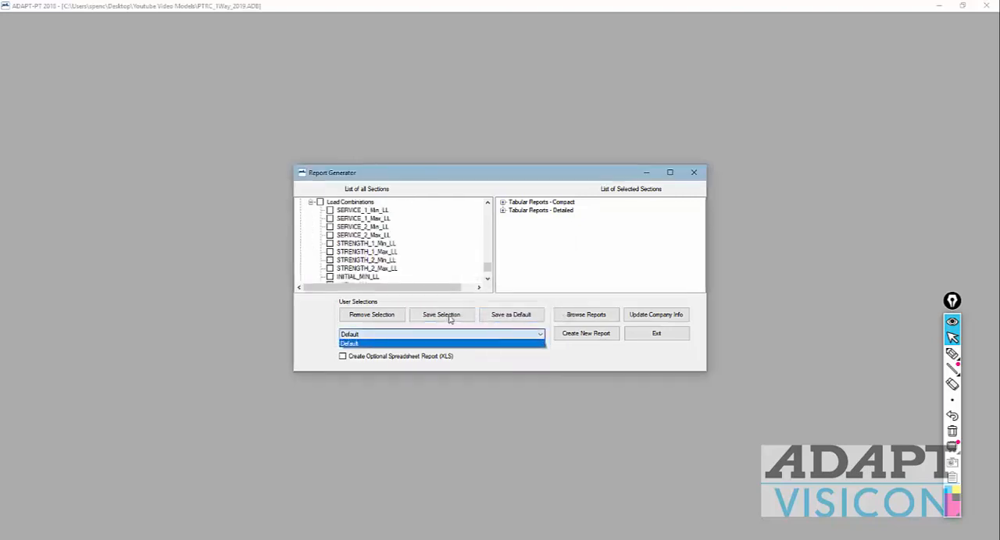
left_click(550, 362)
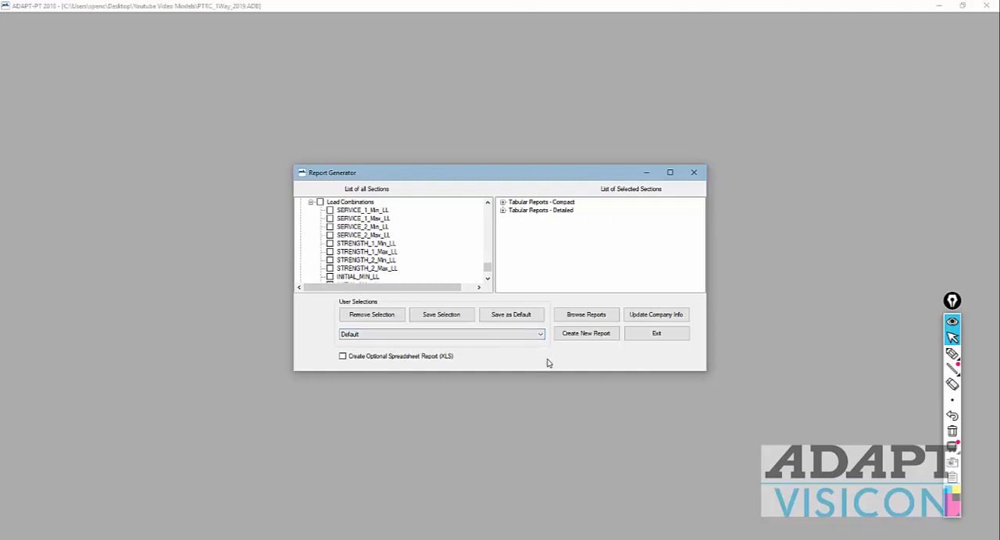
left_click(672, 336)
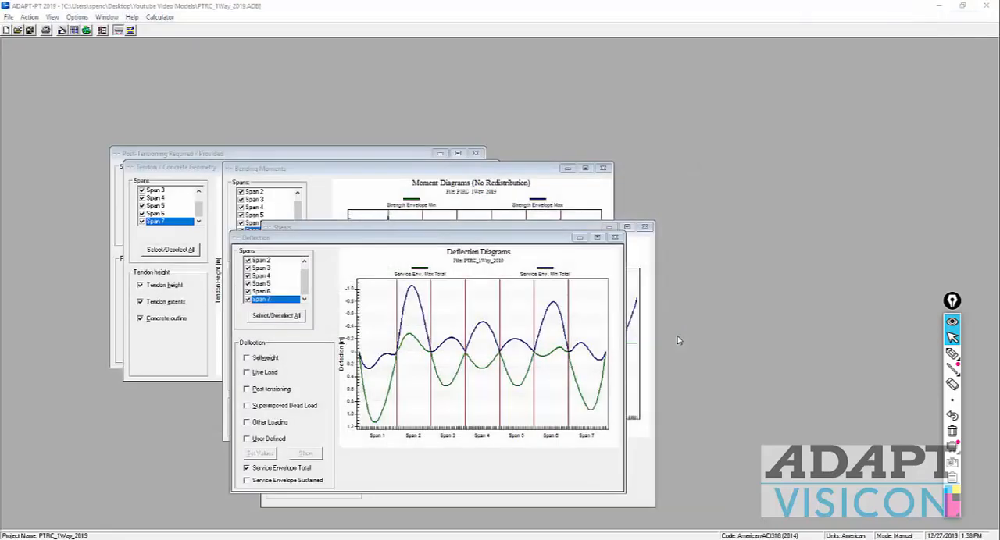